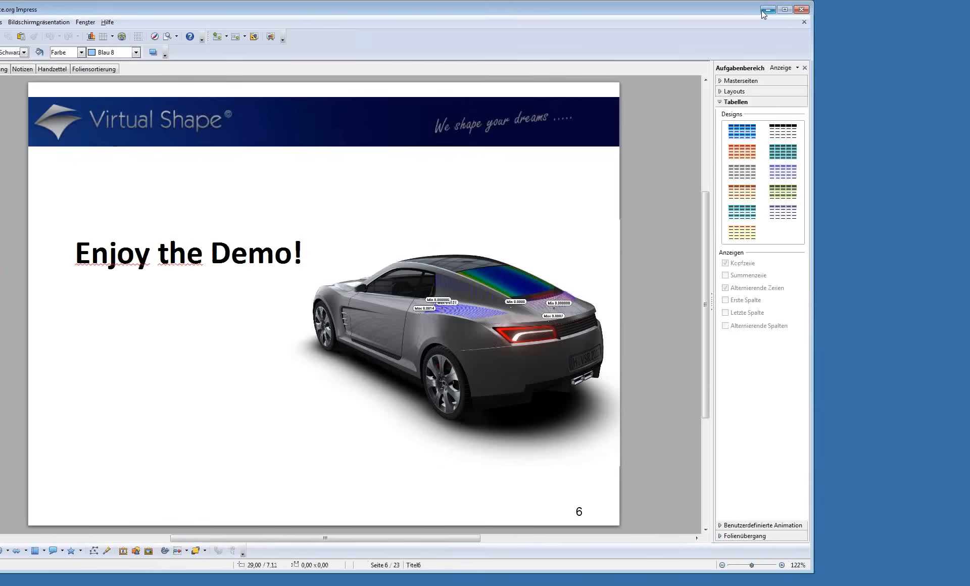
Step: Minimize the presentation, switch to the VSR-Blend.3dm model in Rhino and examine the gap between the wheel-arch surface and the side panel
click(767, 10)
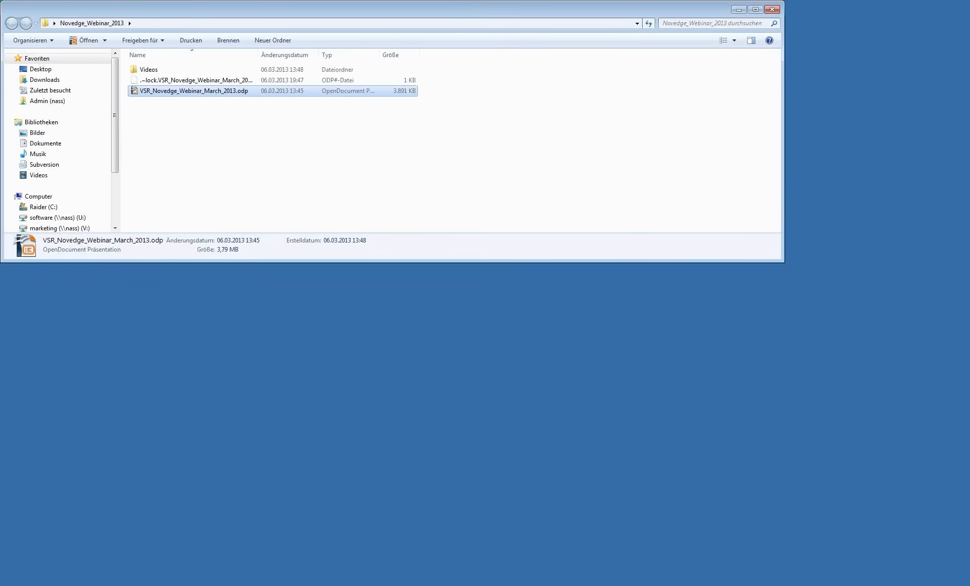
click(120, 493)
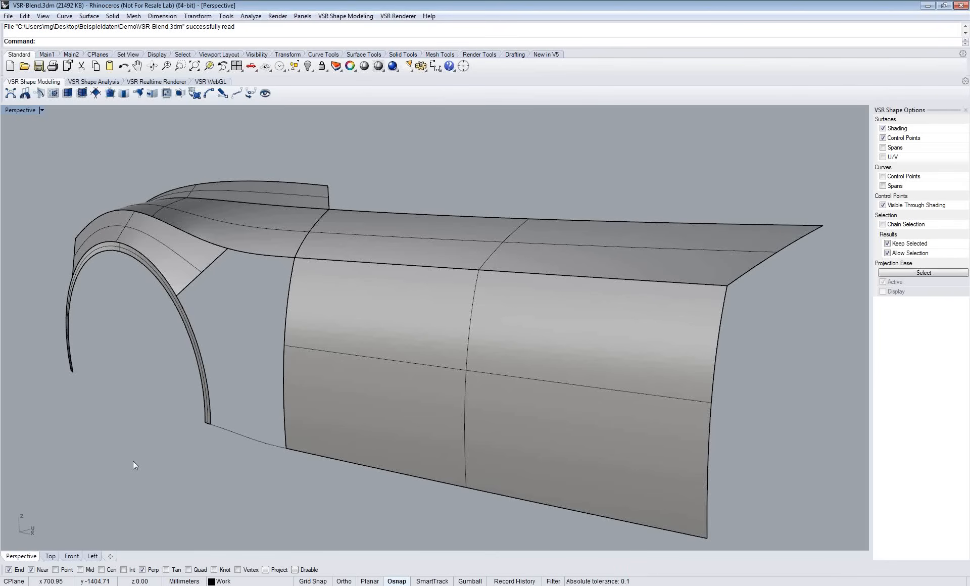
shift+right_drag(371, 338, 396, 329)
scroll(374, 304, up, 1)
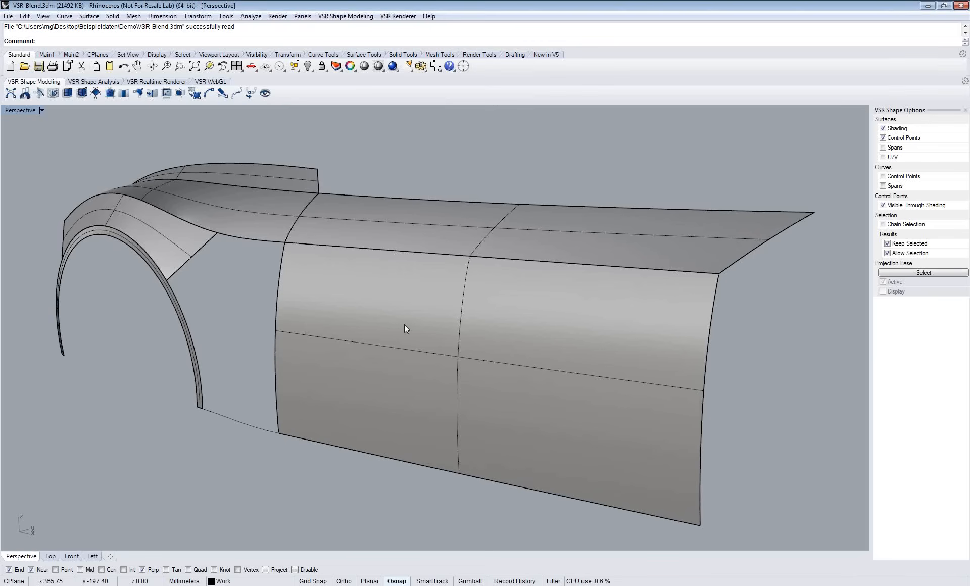
shift+right_drag(404, 325, 436, 322)
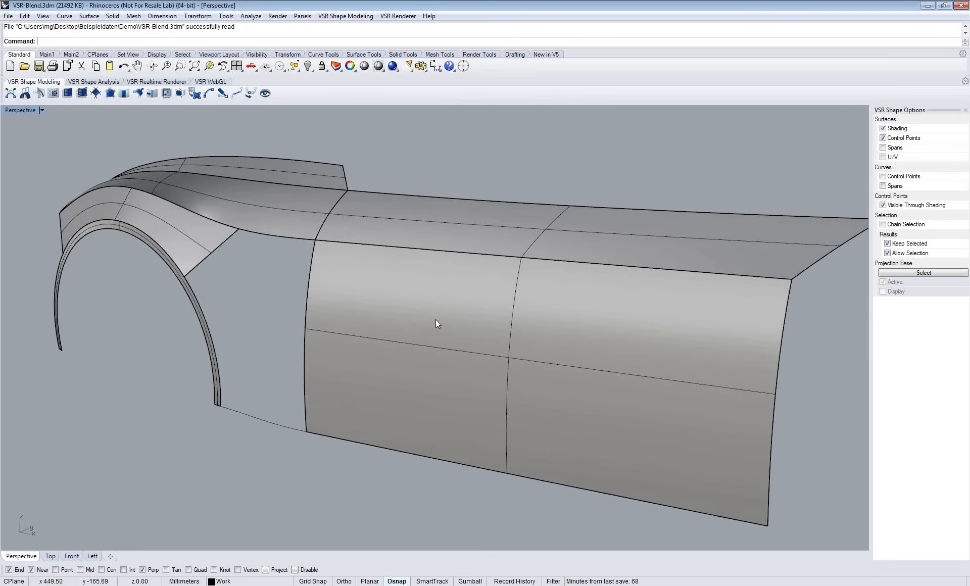
shift+right_drag(442, 319, 456, 301)
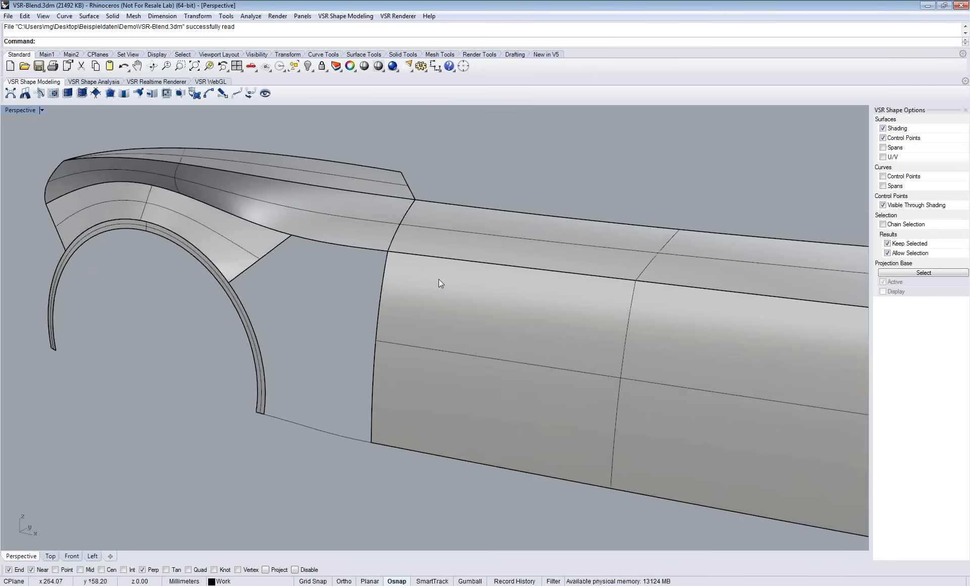
scroll(438, 280, up, 2)
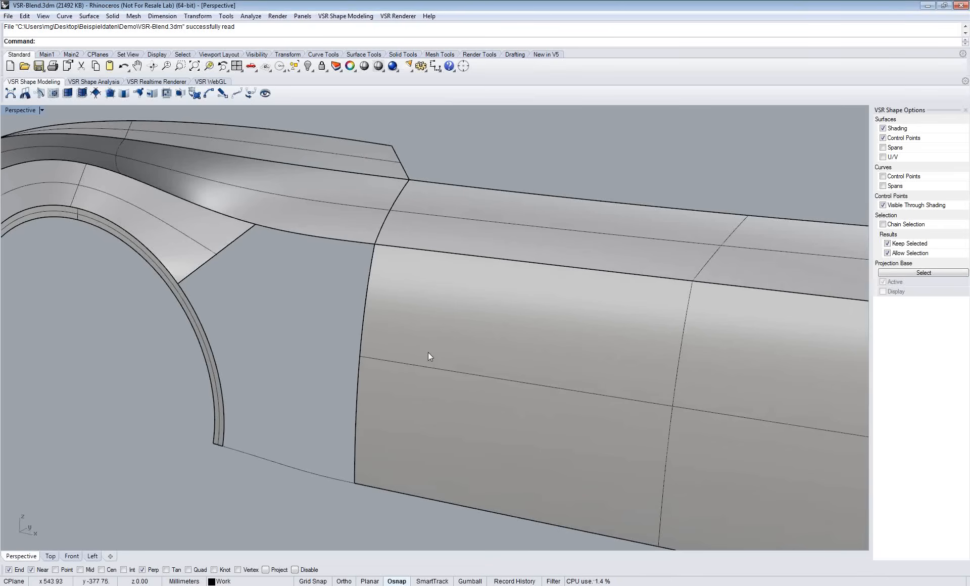
right_drag(433, 341, 387, 298)
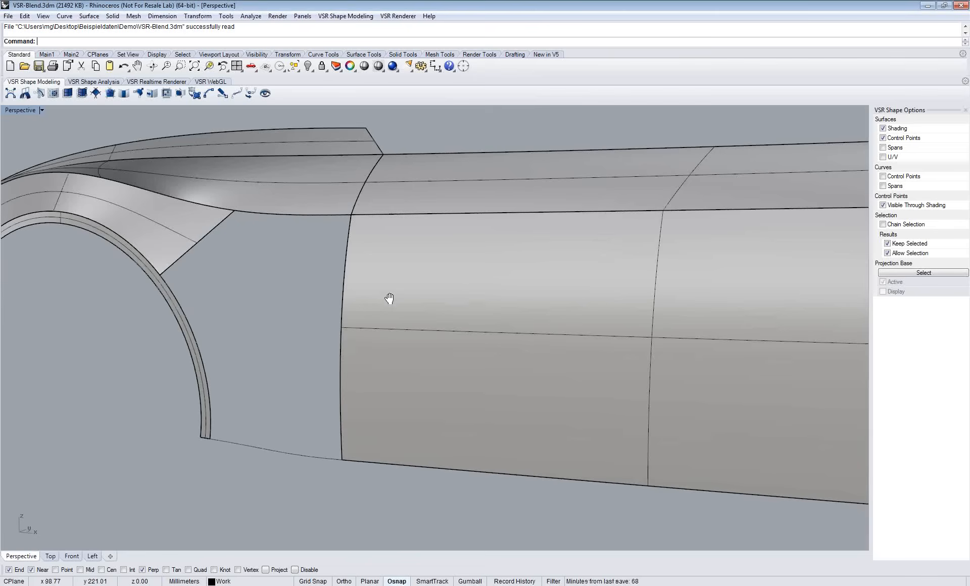
shift+right_drag(388, 298, 402, 313)
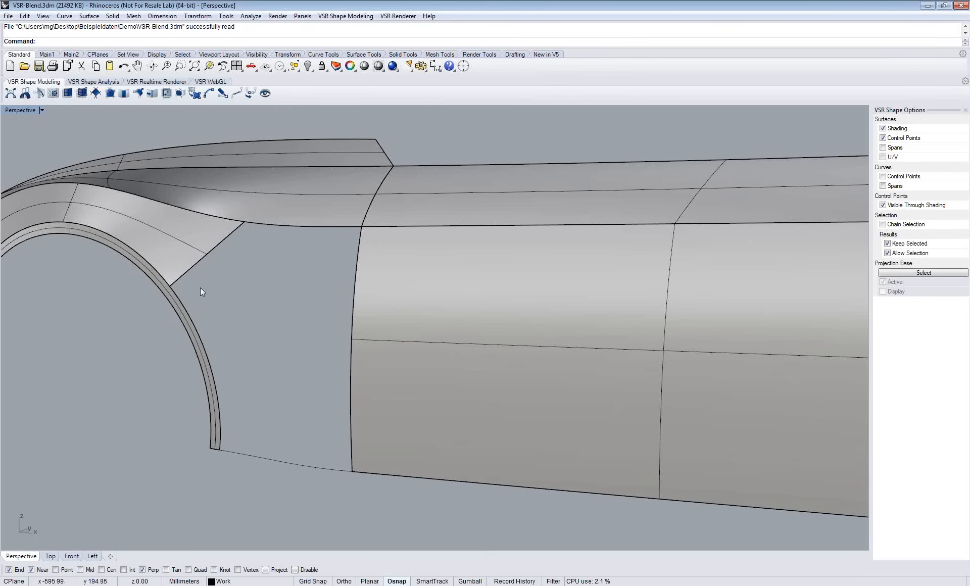
Step: Start a Blend Surface from the wheel-arch surface's slanted rear edge to the side panel's front edge
click(93, 17)
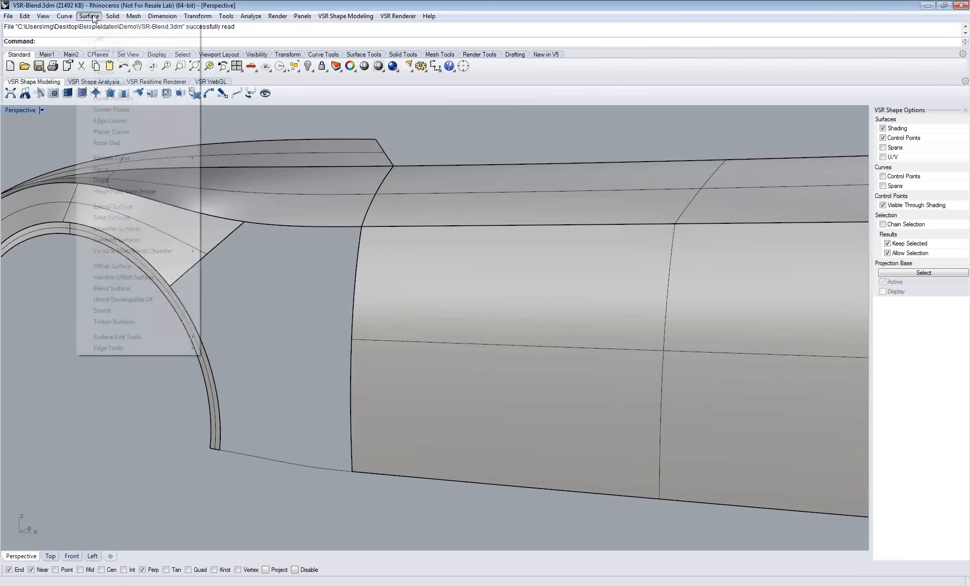
click(134, 289)
click(210, 251)
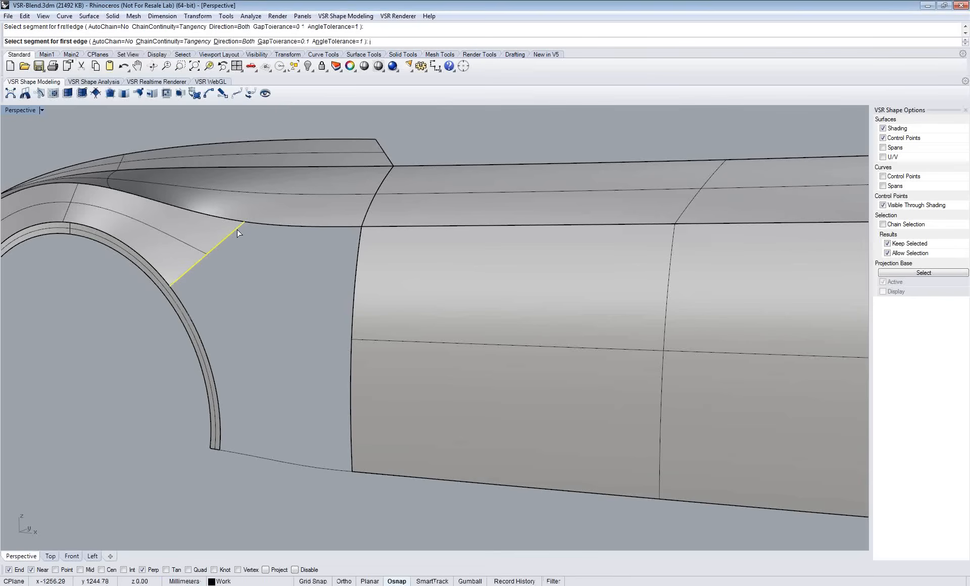
key(Return)
click(357, 254)
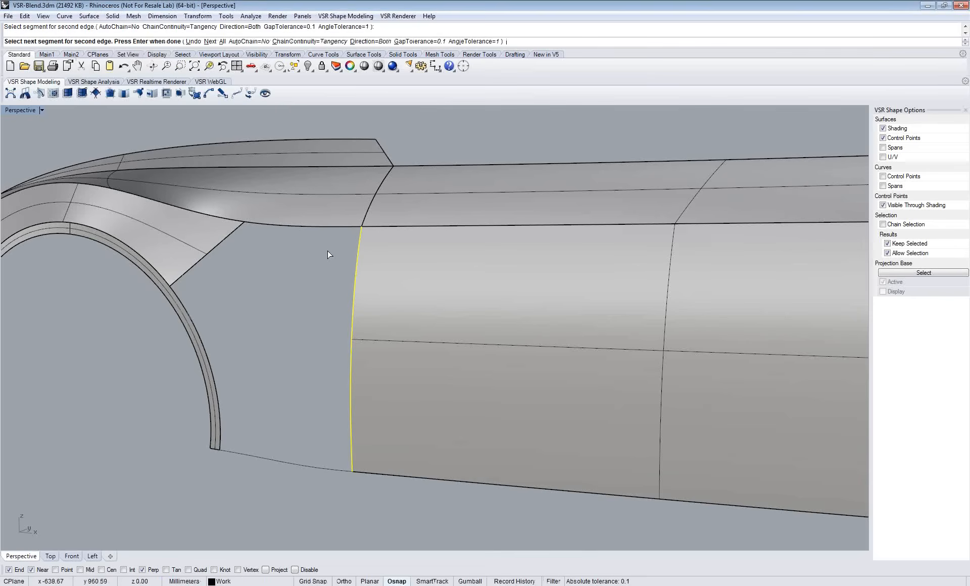
key(Return)
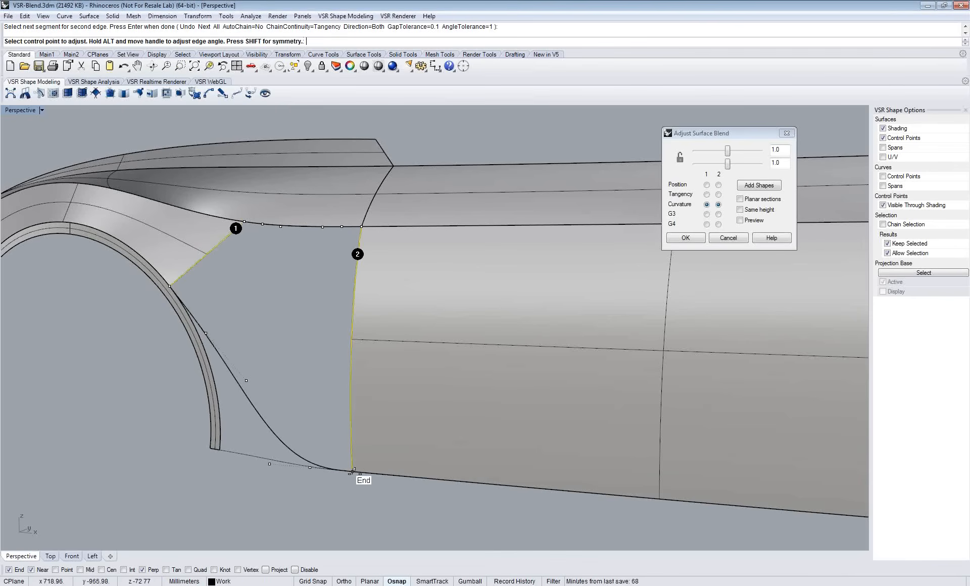
Step: Move the blend's lower end up along the side panel's edge and adjust its lower control points into a smooth, nearly straight boundary
drag(359, 451, 356, 324)
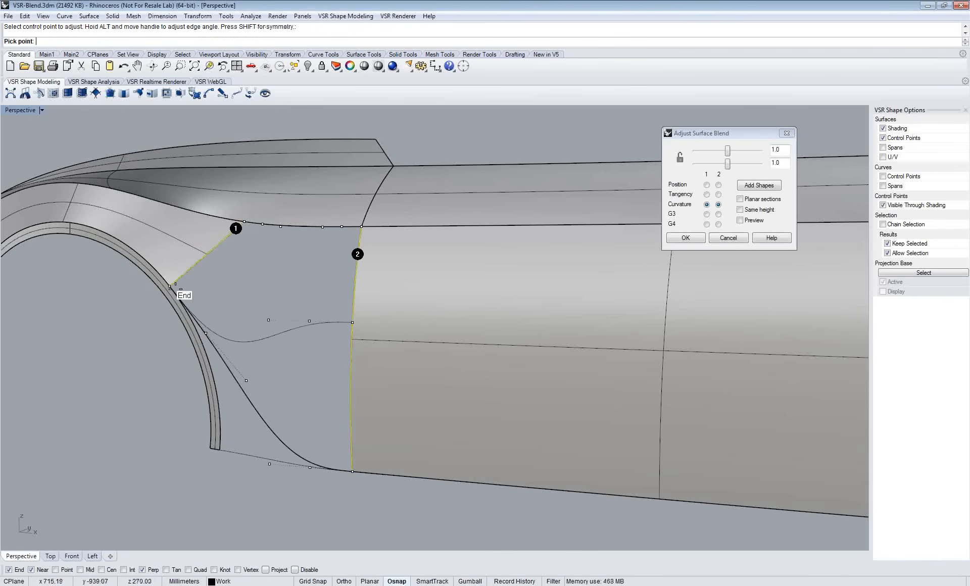
drag(169, 286, 170, 286)
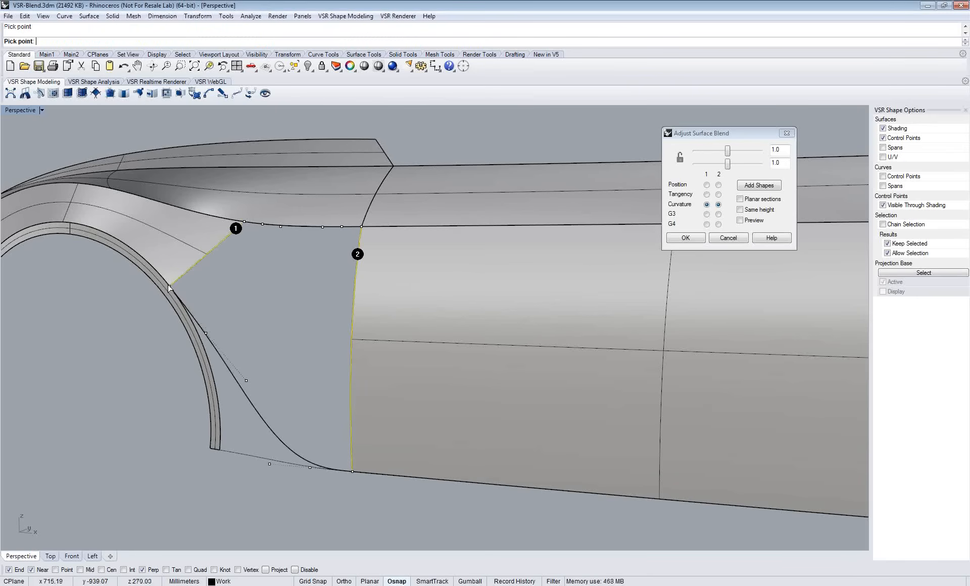
click(248, 382)
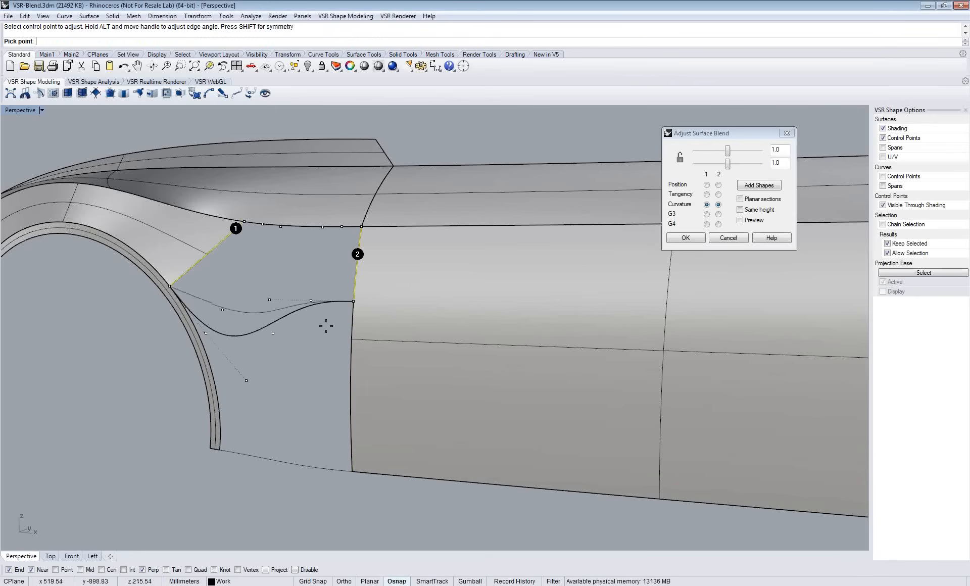
click(353, 301)
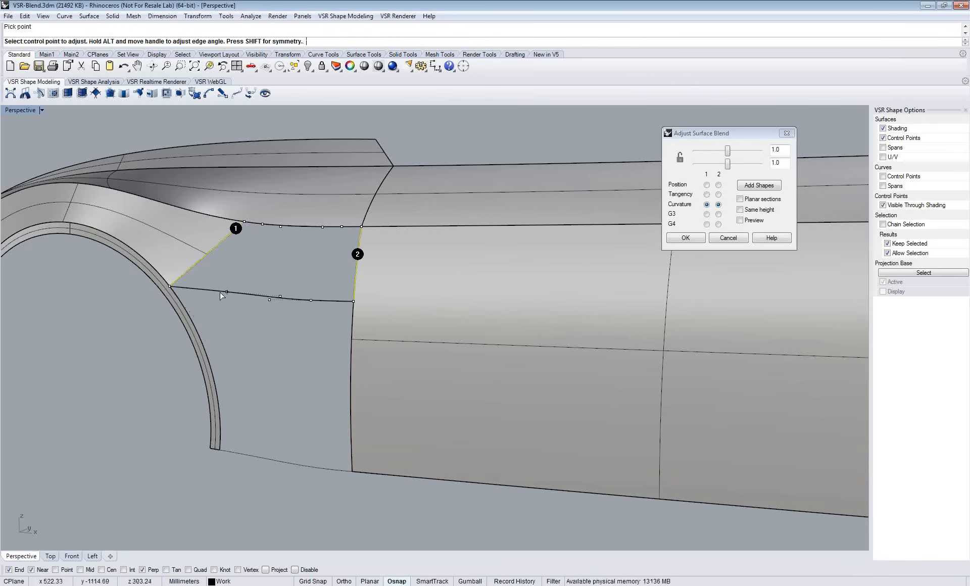
click(205, 291)
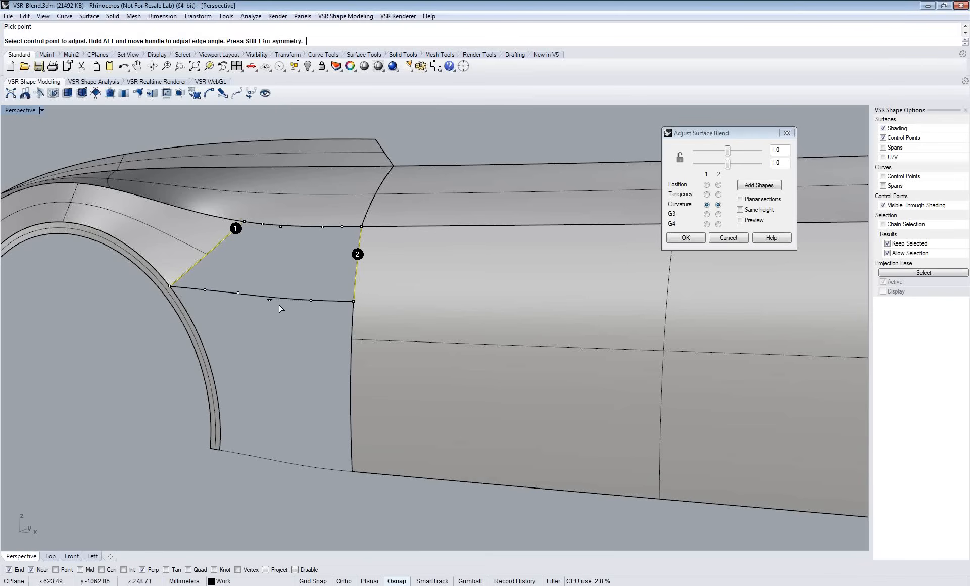
click(311, 300)
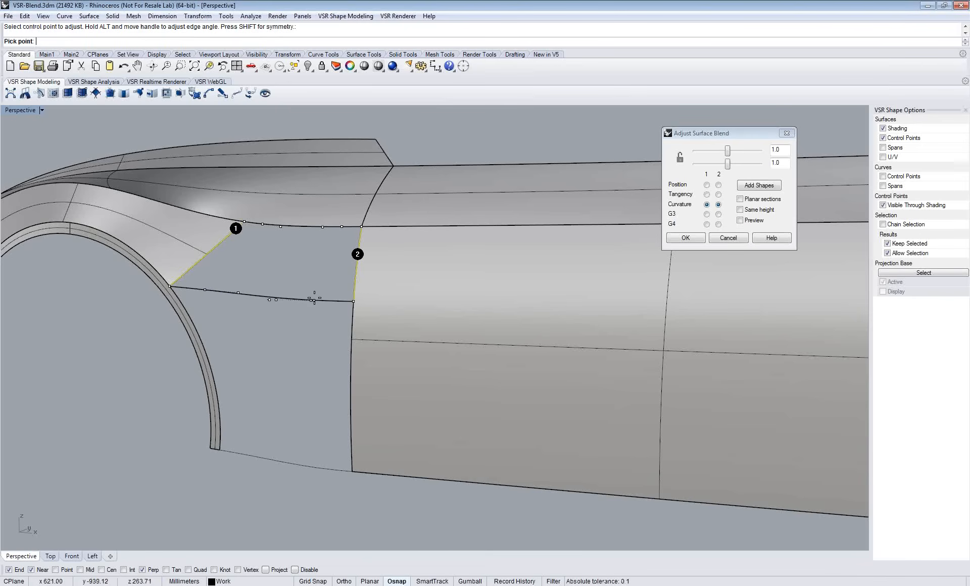
click(316, 301)
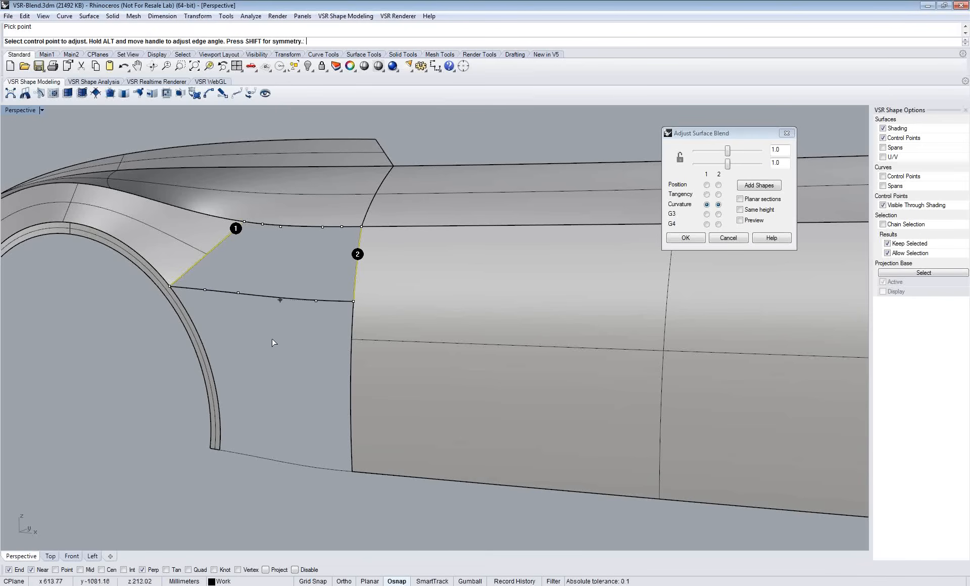
Step: Turn on the preview of the surface blend and inspect the patch between the wheel arch and side panel
shift+right_drag(272, 338, 304, 365)
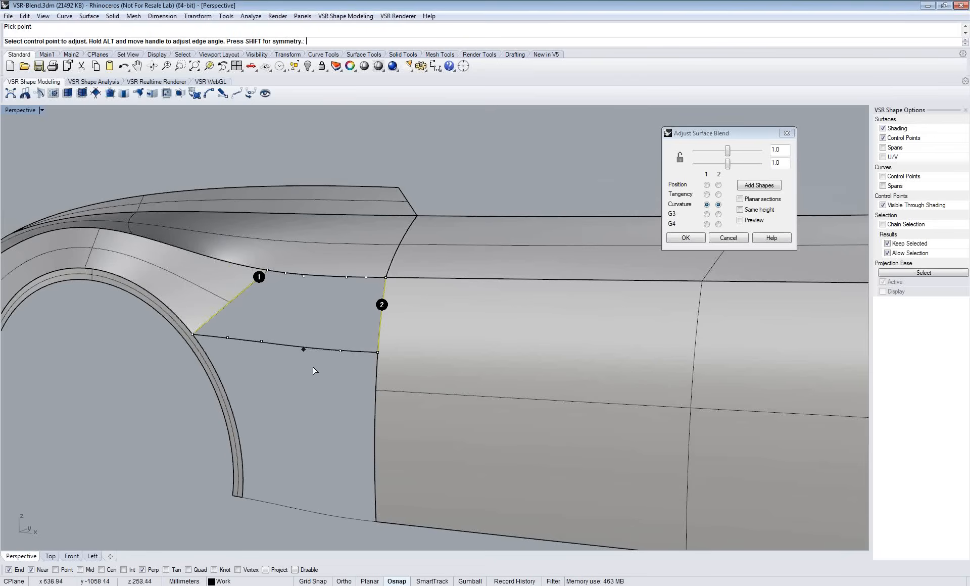
mouse_move(314, 372)
right_down()
mouse_move(316, 433)
mouse_move(320, 373)
right_up()
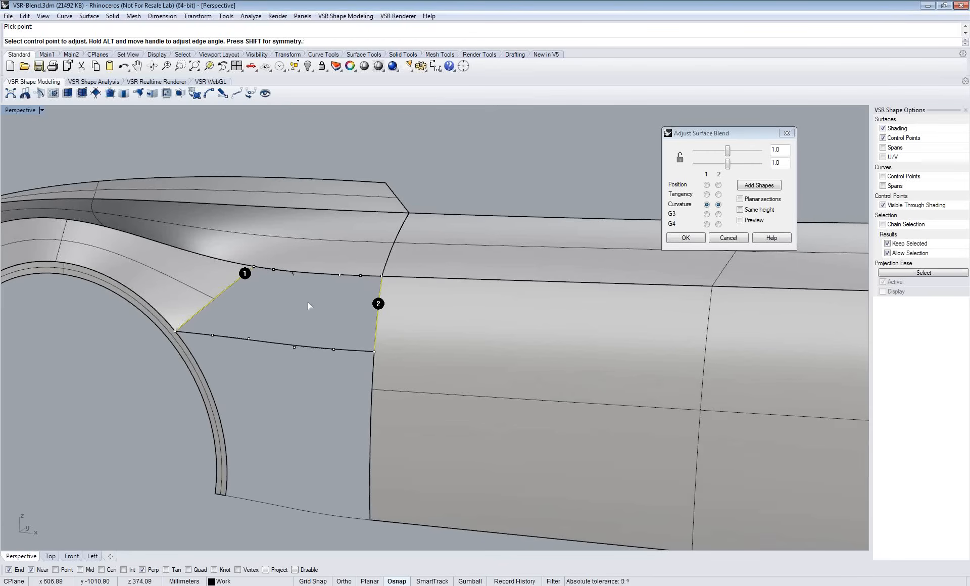
click(740, 220)
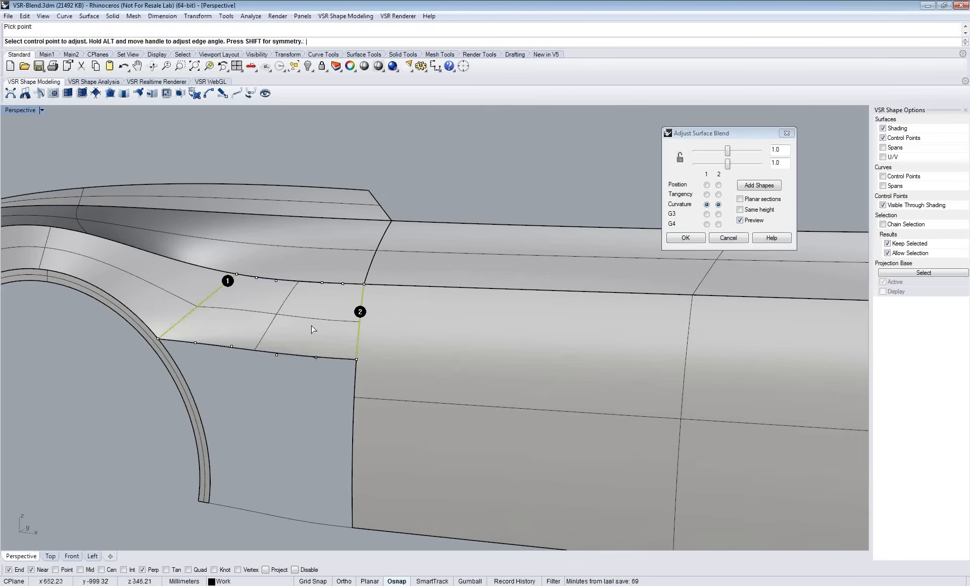
mouse_move(312, 326)
right_down()
mouse_move(292, 327)
mouse_move(312, 334)
mouse_move(304, 343)
mouse_move(310, 326)
right_up()
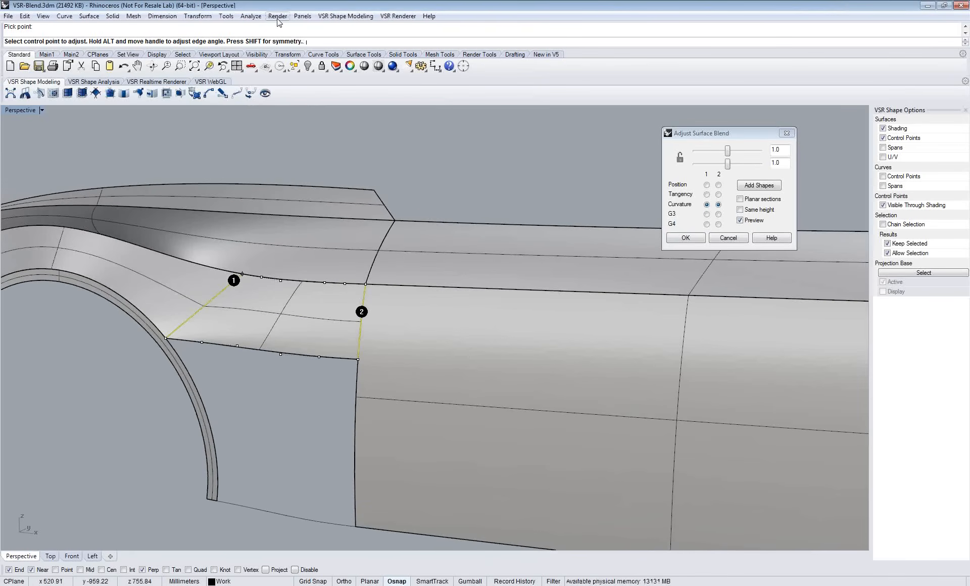
Step: Try to run a Zebra analysis while the surface blend is still being adjusted
click(250, 17)
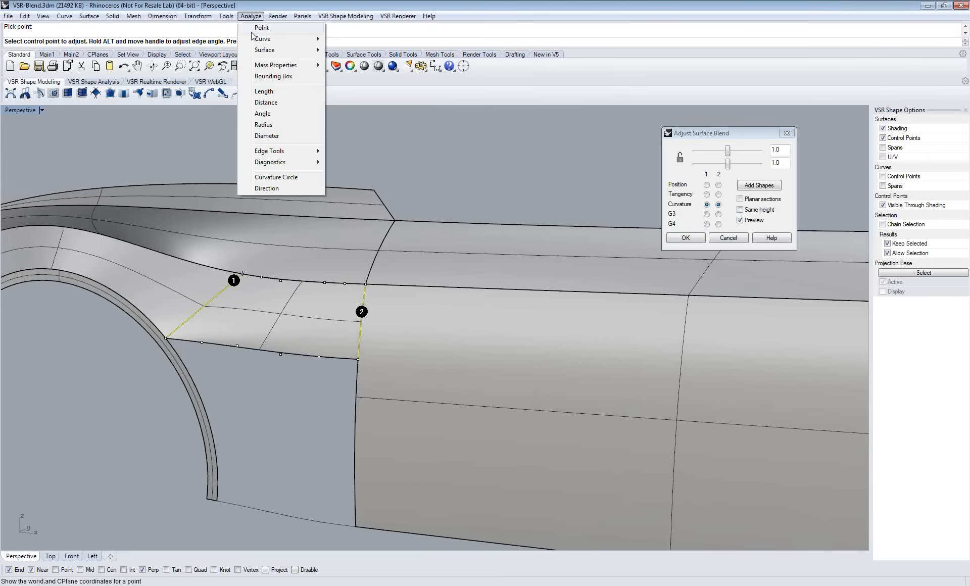
mouse_move(255, 49)
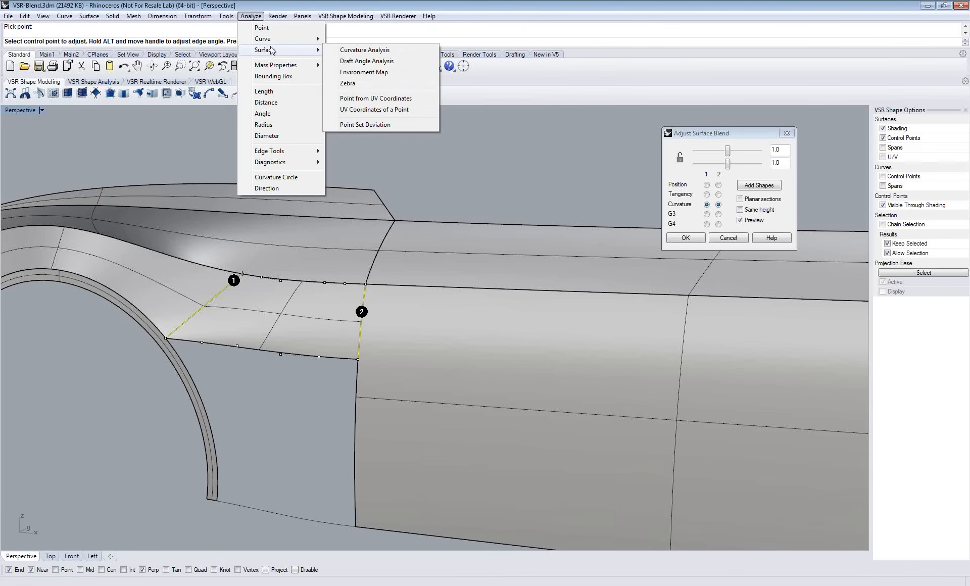
click(348, 84)
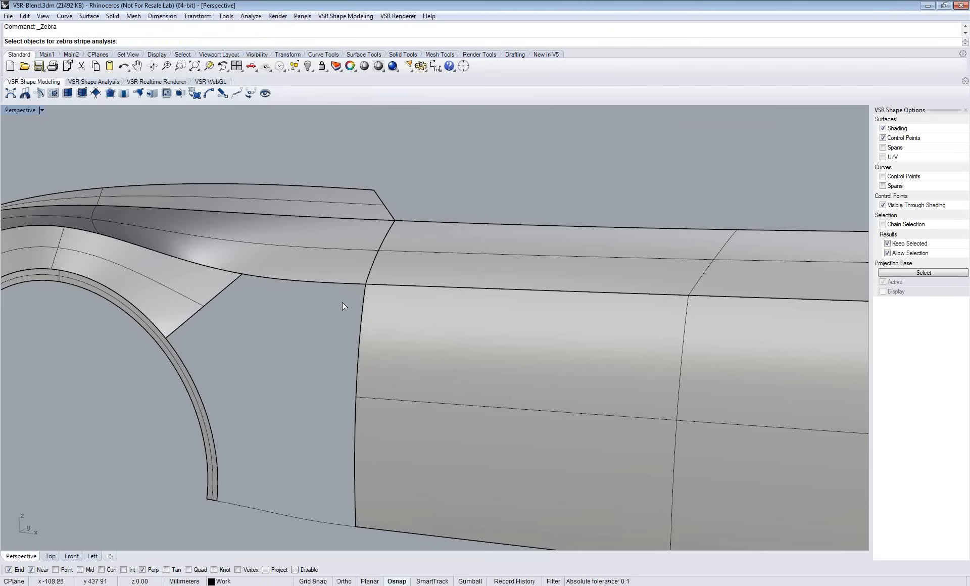
key(Escape)
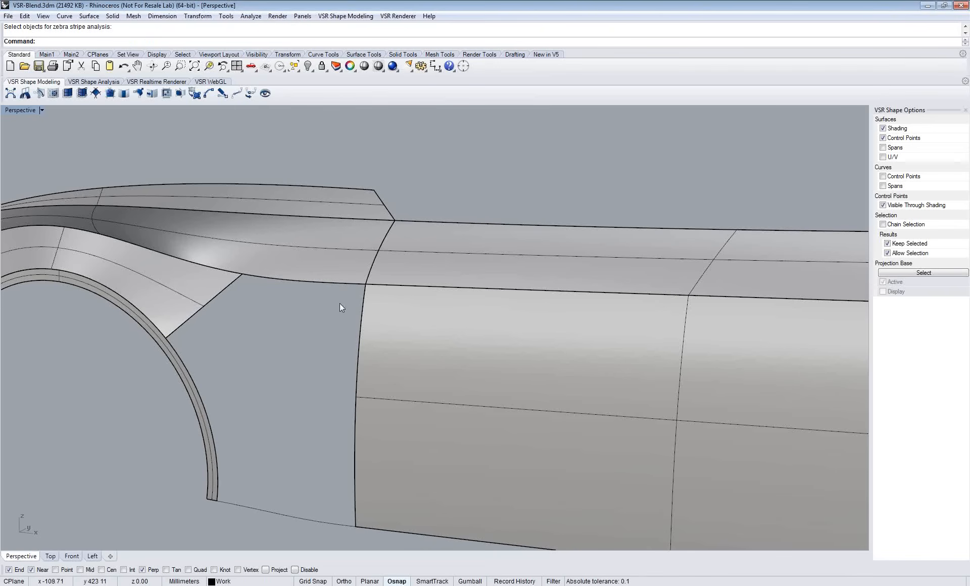
Step: Run Blend Surface again between the wheel-arch surface's slanted edge and the side panel's front edge
right_click(396, 44)
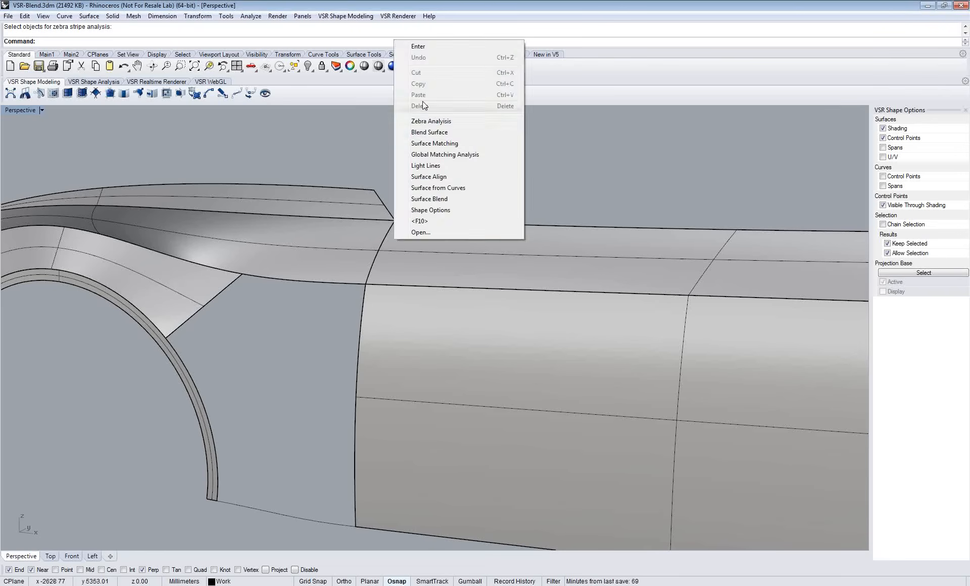
click(423, 131)
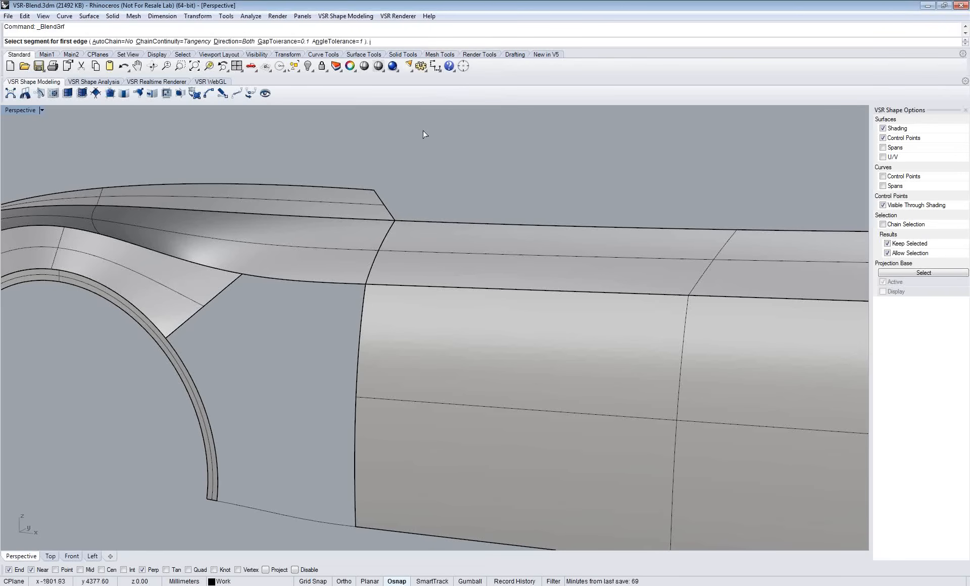
click(233, 282)
key(Return)
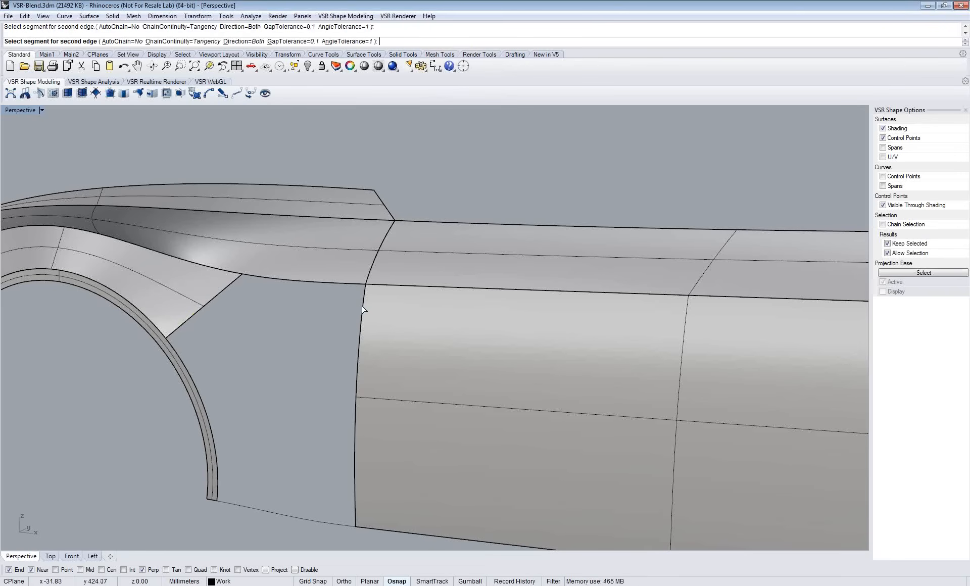
click(359, 309)
key(Return)
Step: Shorten the blend to the side panel's upper portion, adjust its lower boundary handles into a smooth, nearly straight line and accept the surface
click(355, 527)
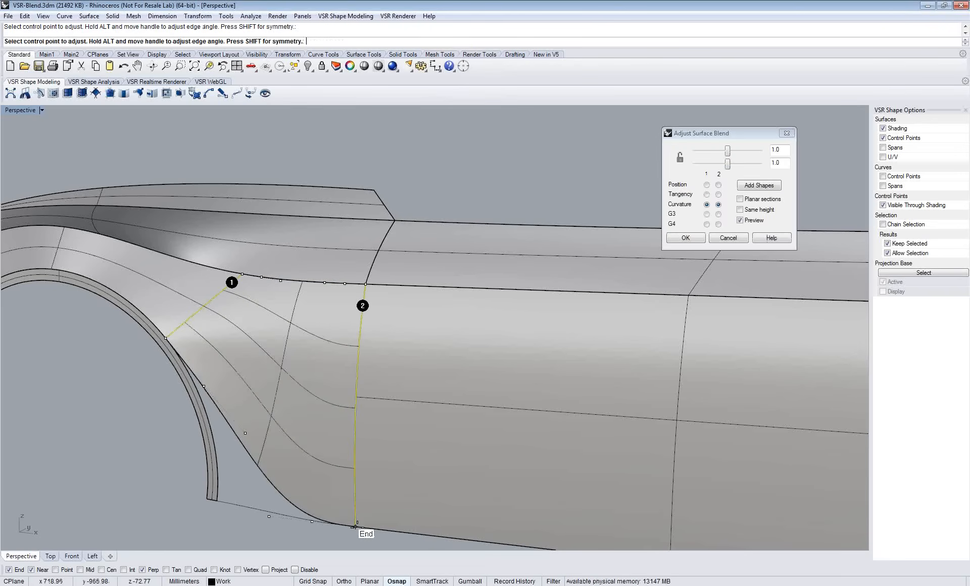
click(166, 339)
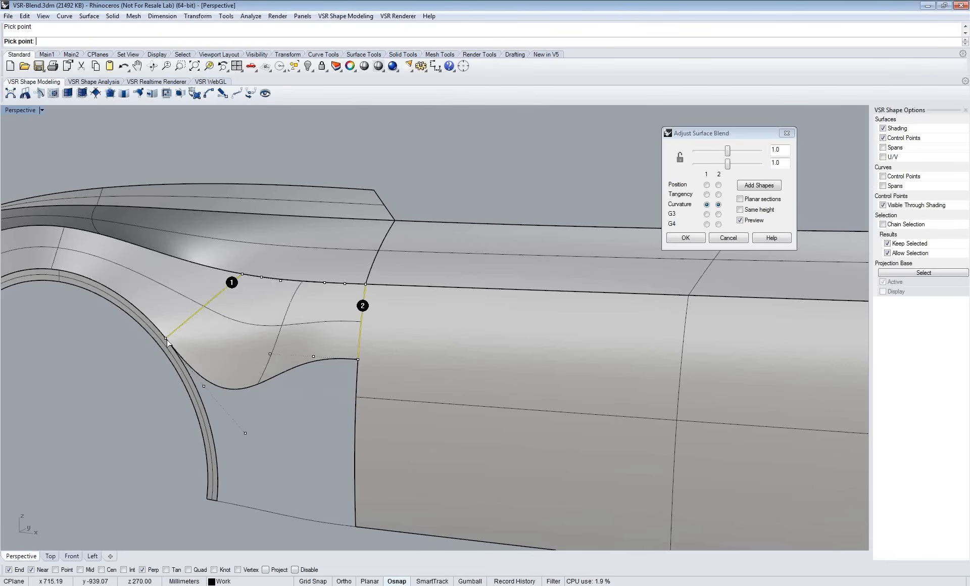
click(246, 432)
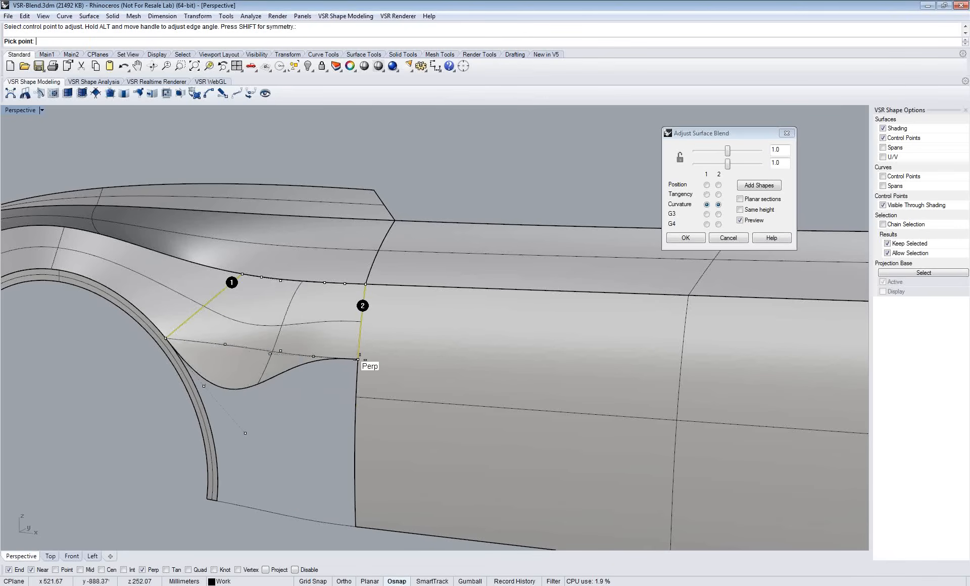
click(359, 360)
click(225, 344)
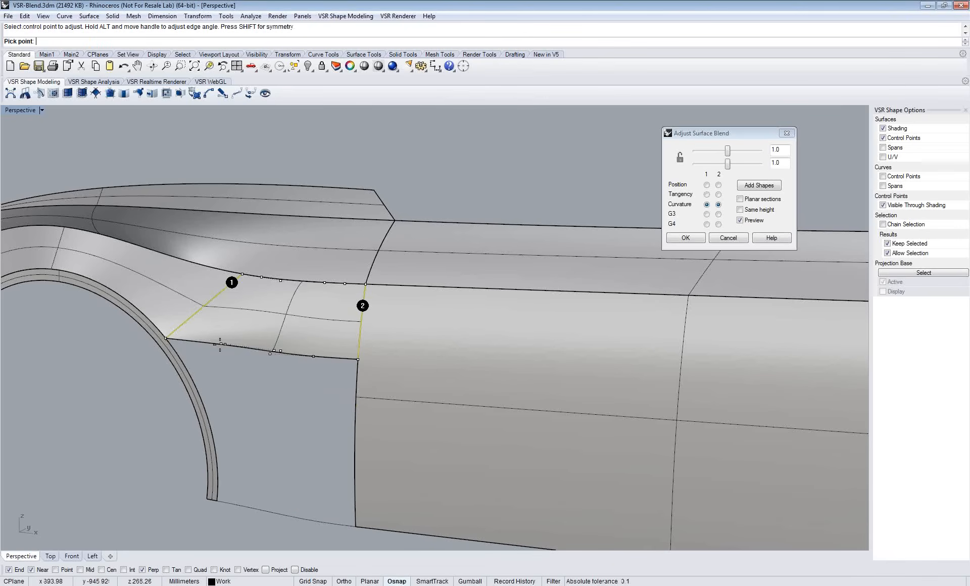
click(205, 342)
click(313, 357)
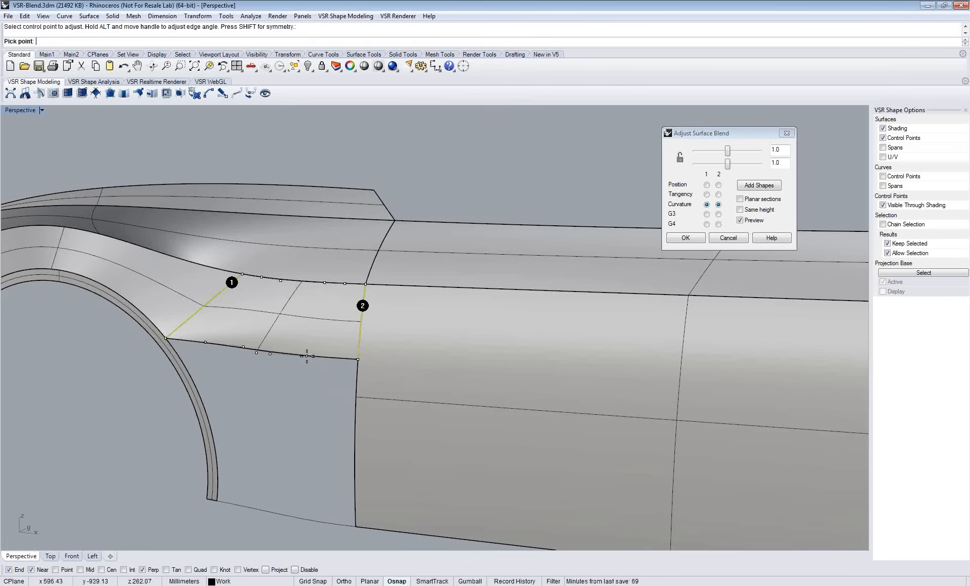
click(320, 357)
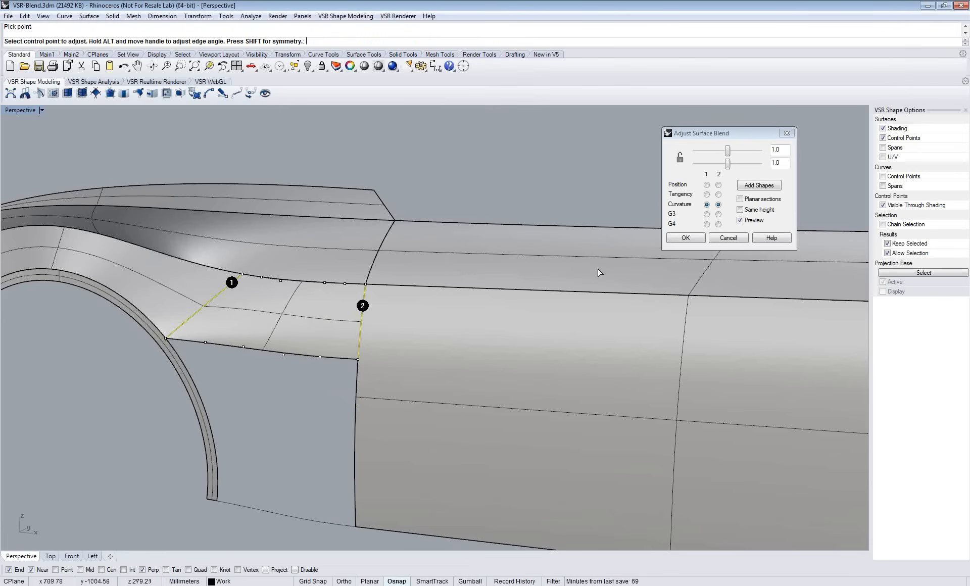
click(687, 238)
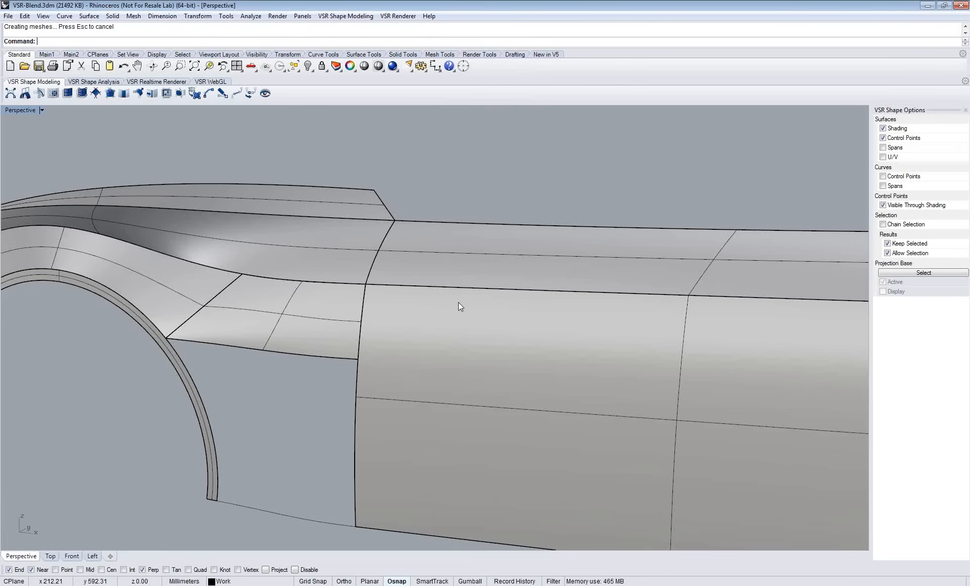
Step: Run a Zebra analysis on the side panel, blend patch and wheel-arch surface, examine the stripes across the slanted seam, and end the analysis
right_click(491, 43)
click(526, 136)
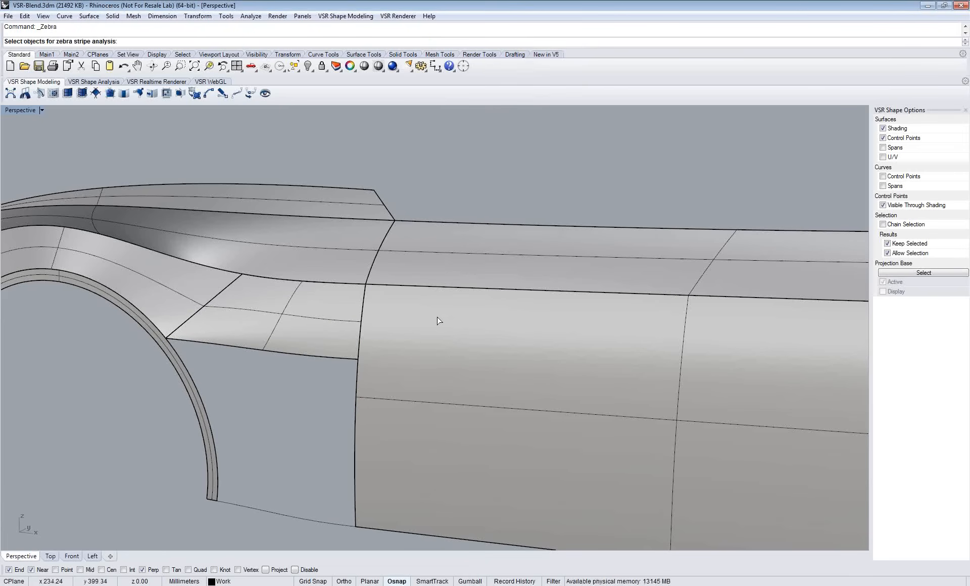
click(417, 339)
click(303, 320)
click(181, 291)
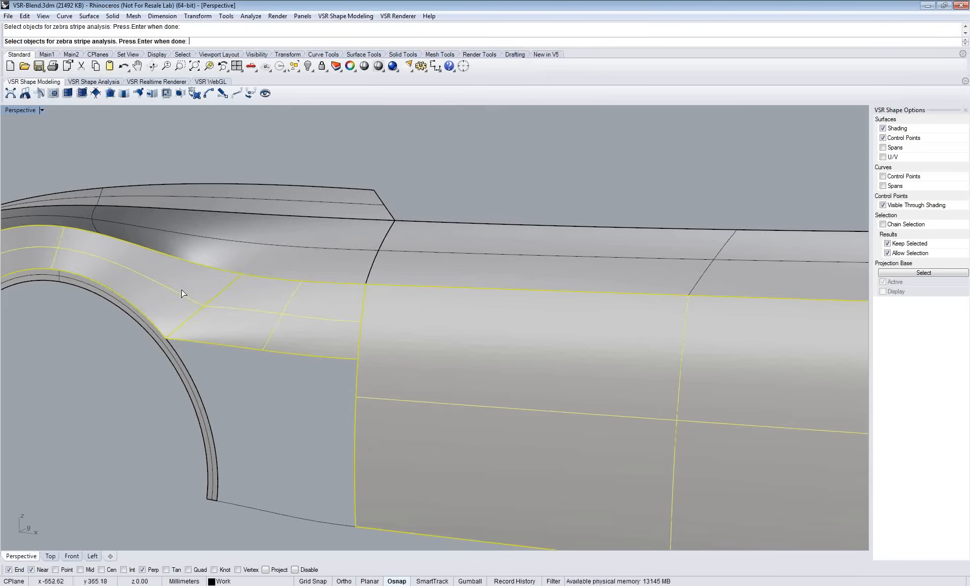
key(Return)
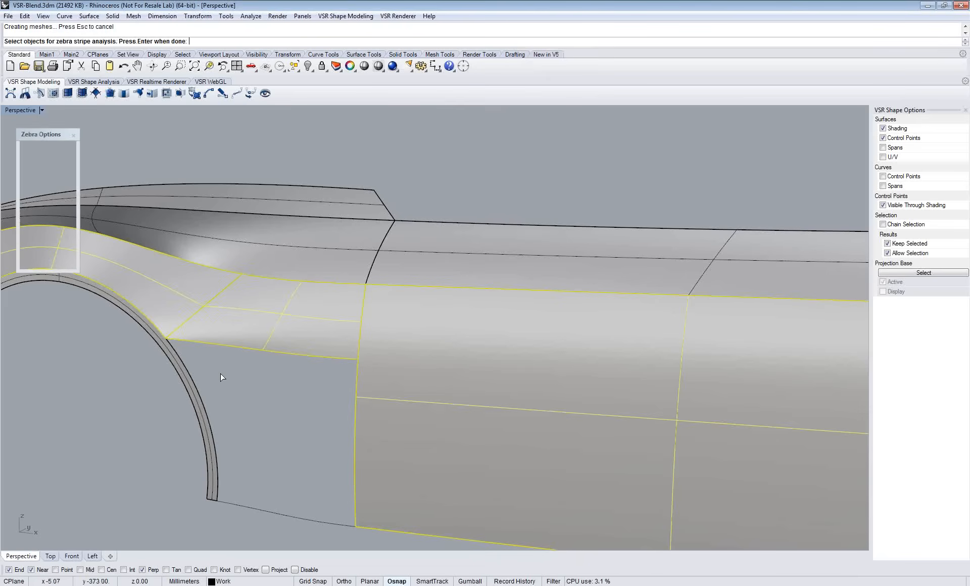
shift+right_drag(221, 374, 268, 358)
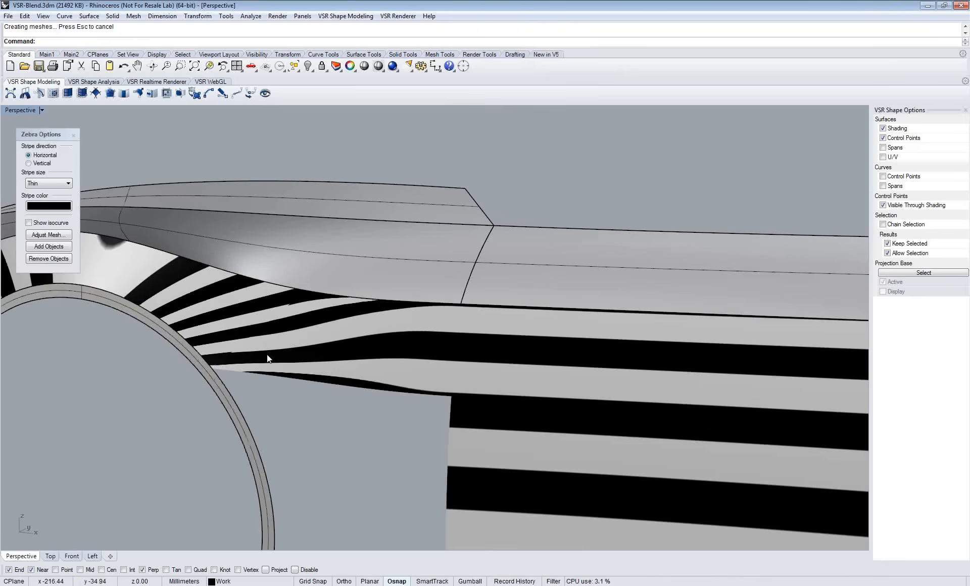
scroll(267, 355, up, 4)
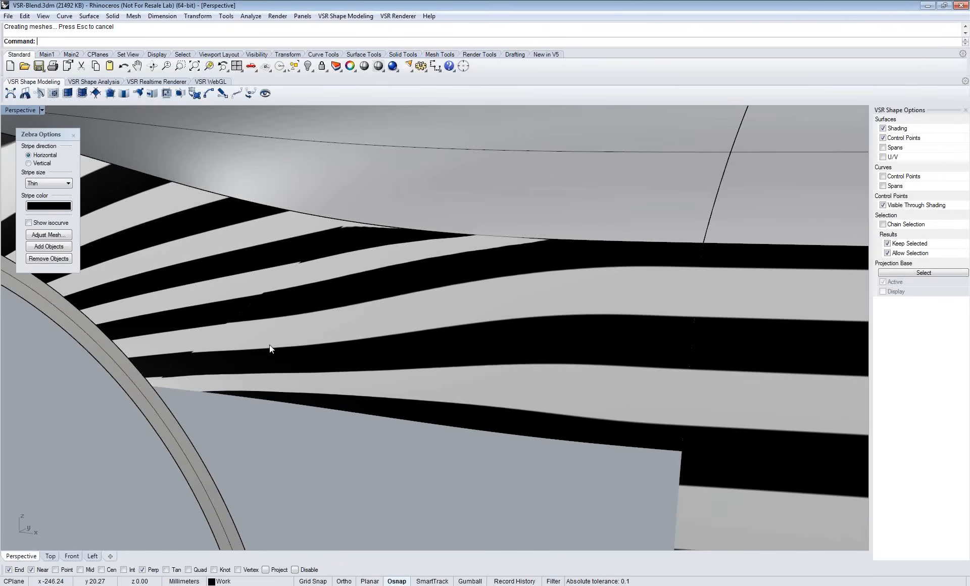
right_drag(269, 336, 334, 298)
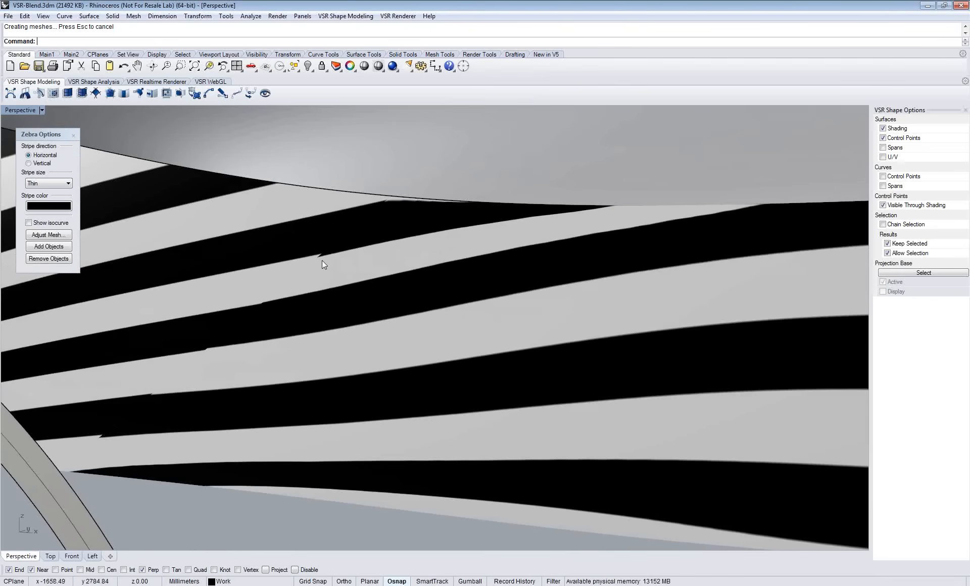
click(73, 135)
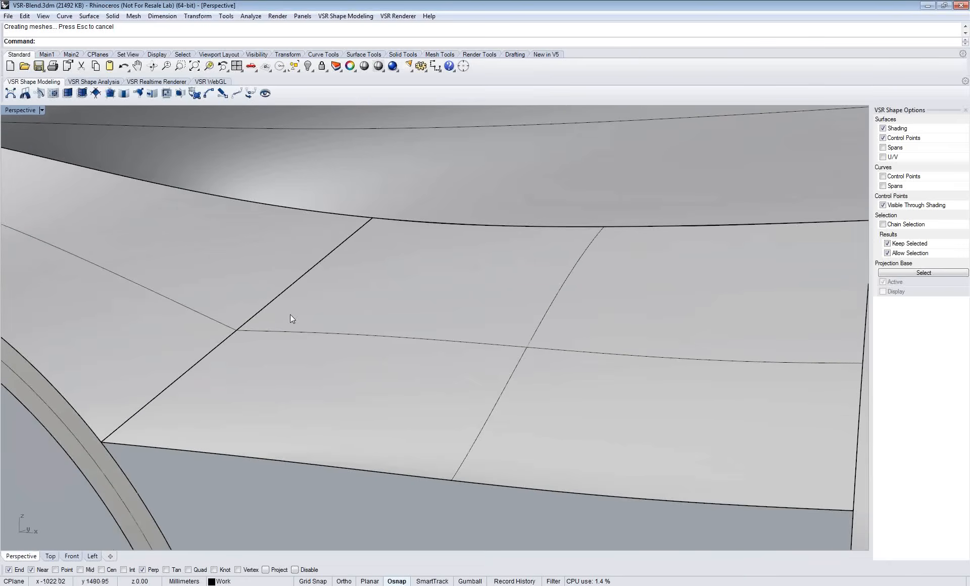
Step: Show the control points of the blend patch, side panel and wheel-arch surface and examine their layout across the seams
scroll(290, 314, down, 5)
key(F10)
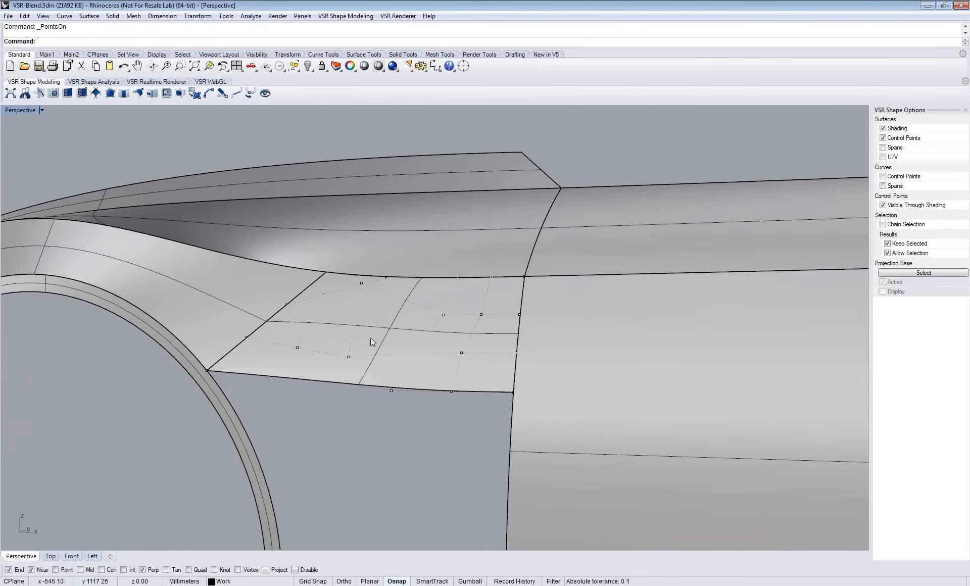
right_drag(370, 338, 390, 356)
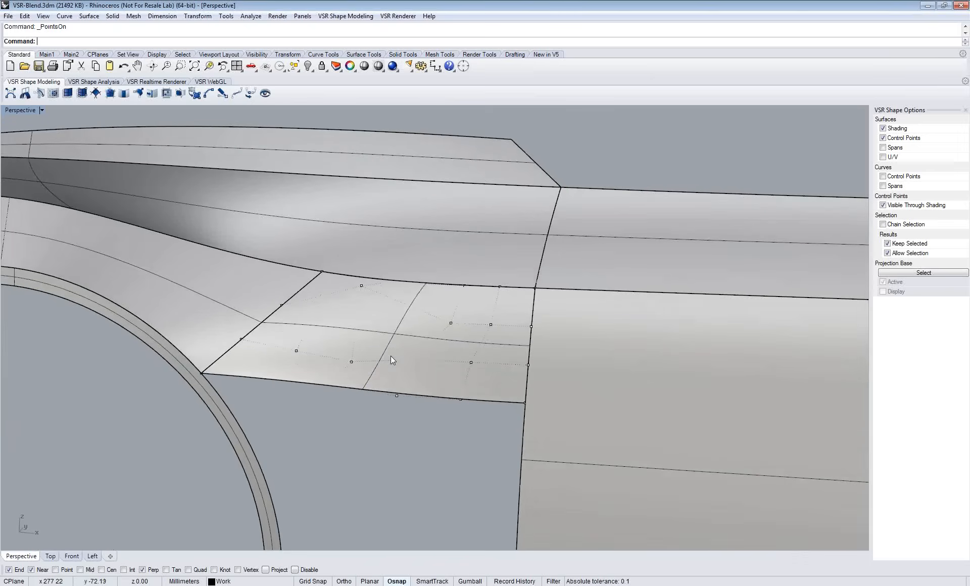
click(541, 398)
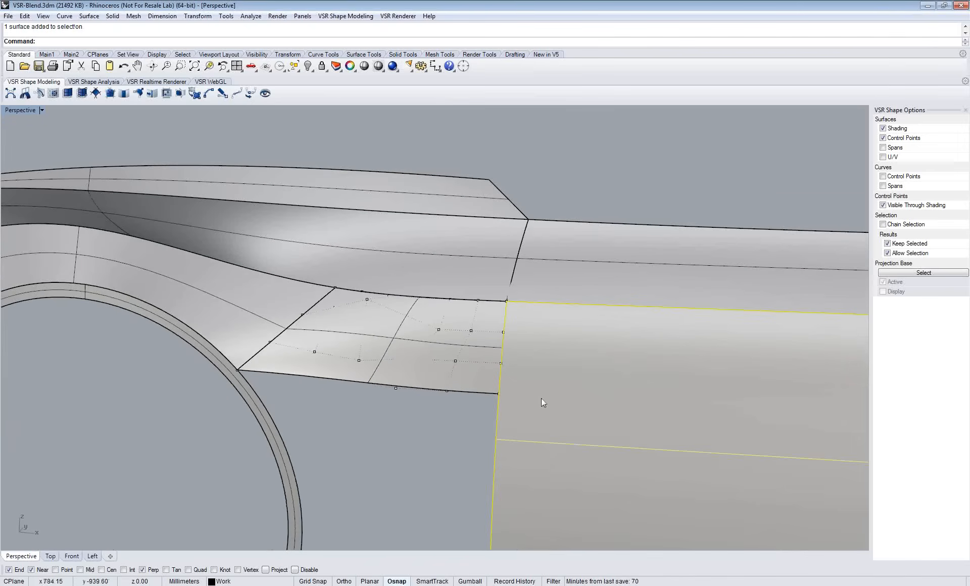
key(F10)
click(214, 295)
key(F10)
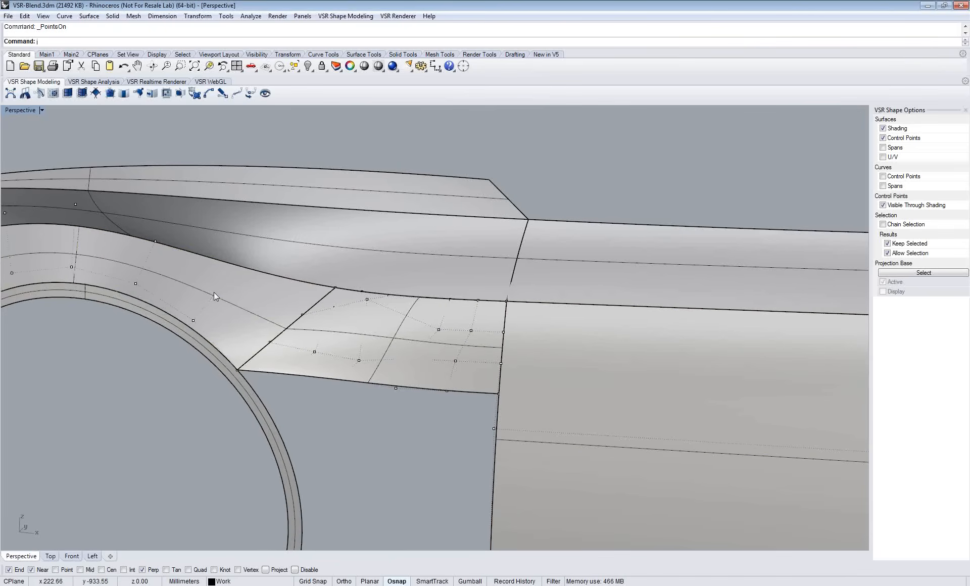
shift+right_drag(336, 411, 303, 388)
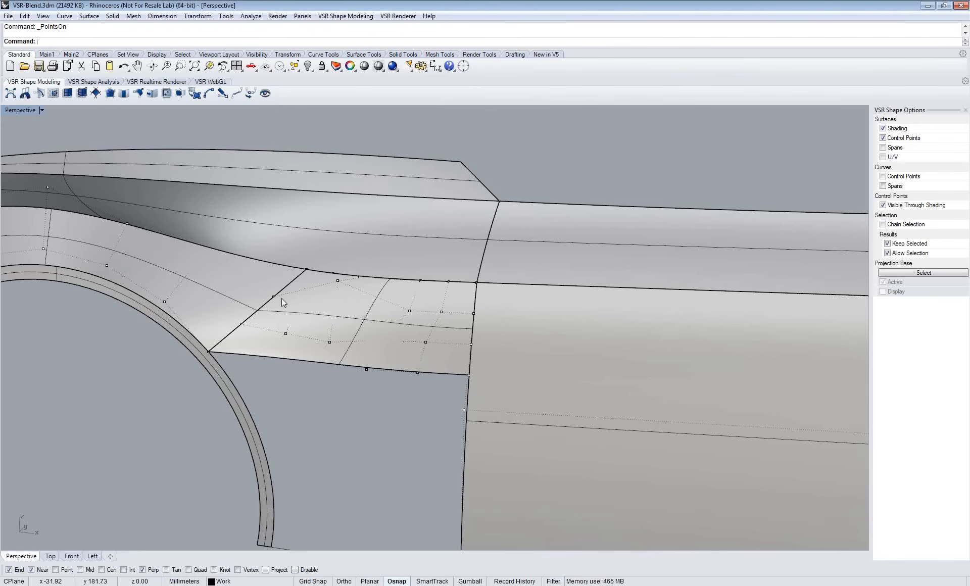
Step: Hide the control points and delete the blend patch between the wheel arch and side panel
key(Escape)
click(327, 317)
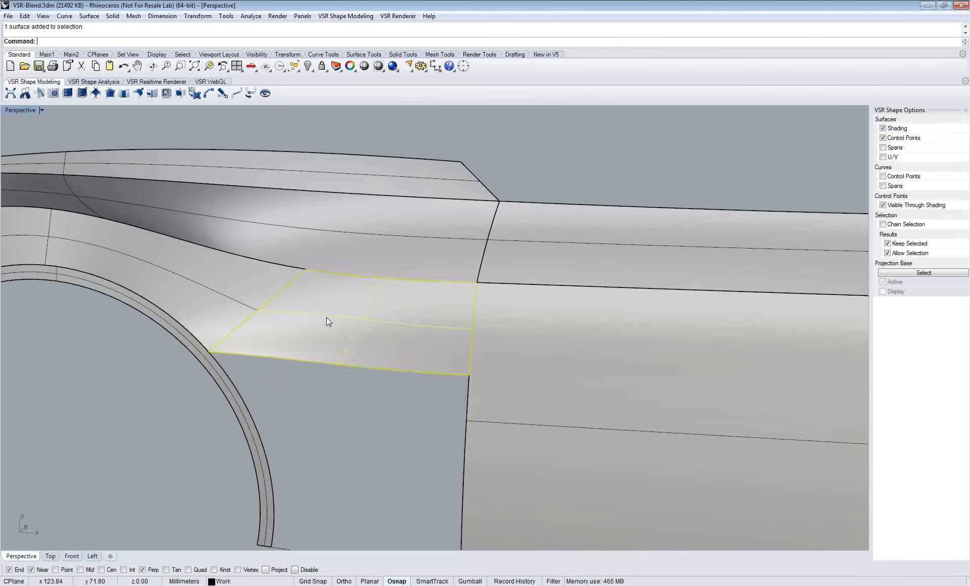
key(Delete)
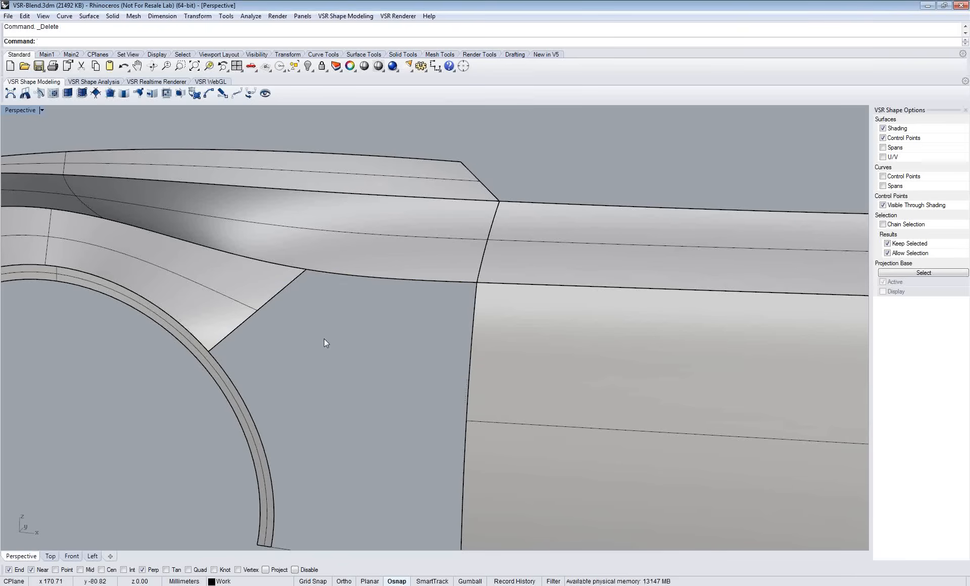
Step: Create a VSR Surface Blend with Curvature continuity from the wheel-arch surface's slanted edge to the side panel's front edge and apply it
shift+right_drag(323, 338, 288, 283)
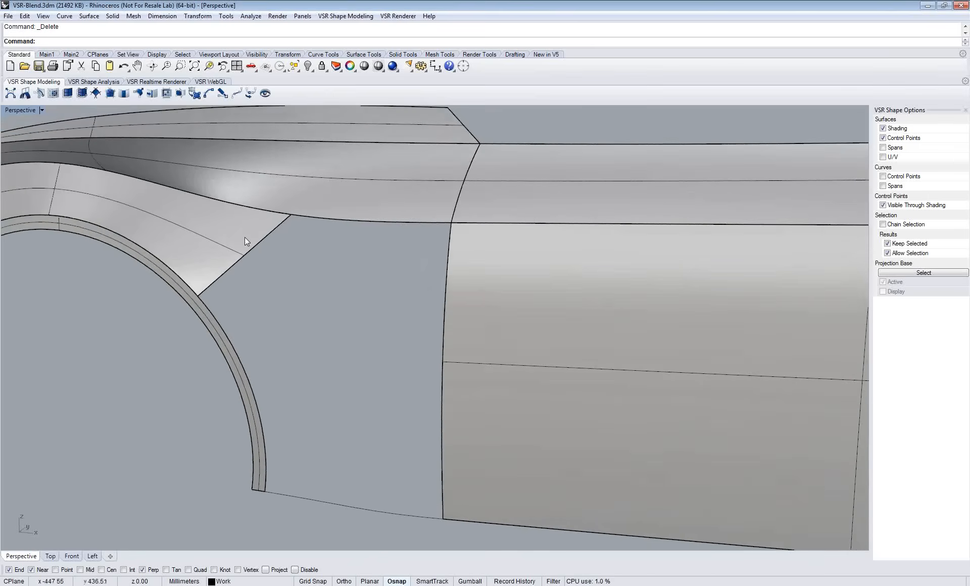
click(124, 94)
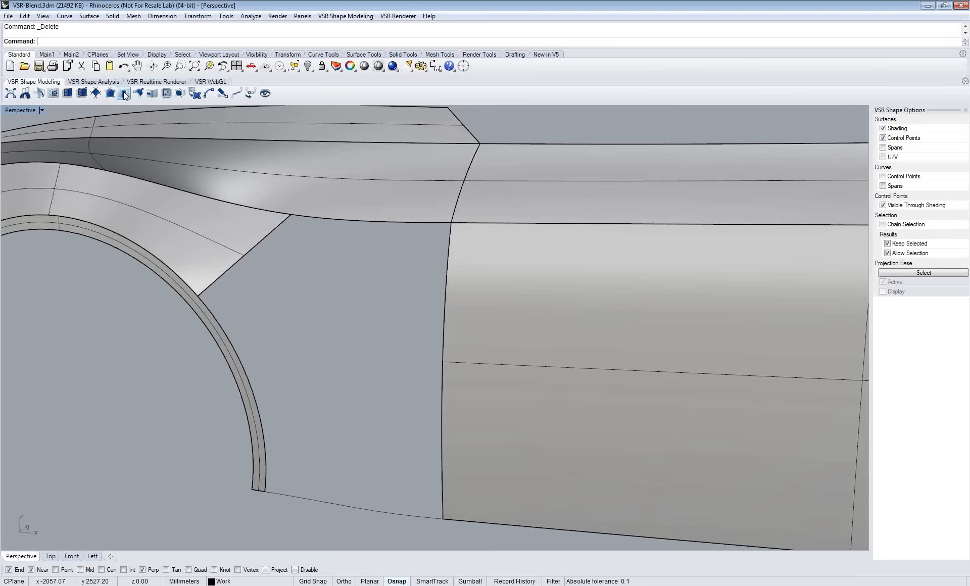
click(267, 237)
key(Return)
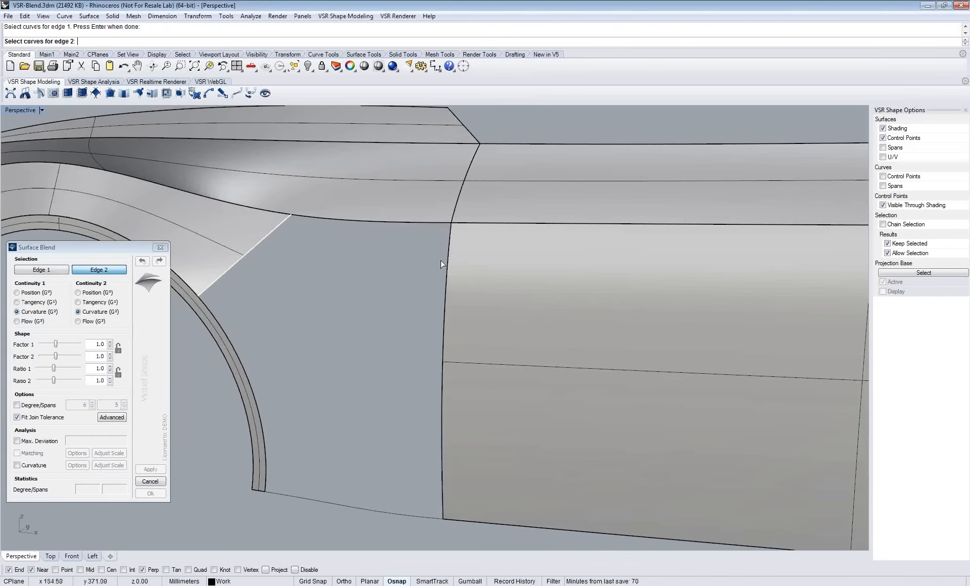
click(441, 264)
key(Return)
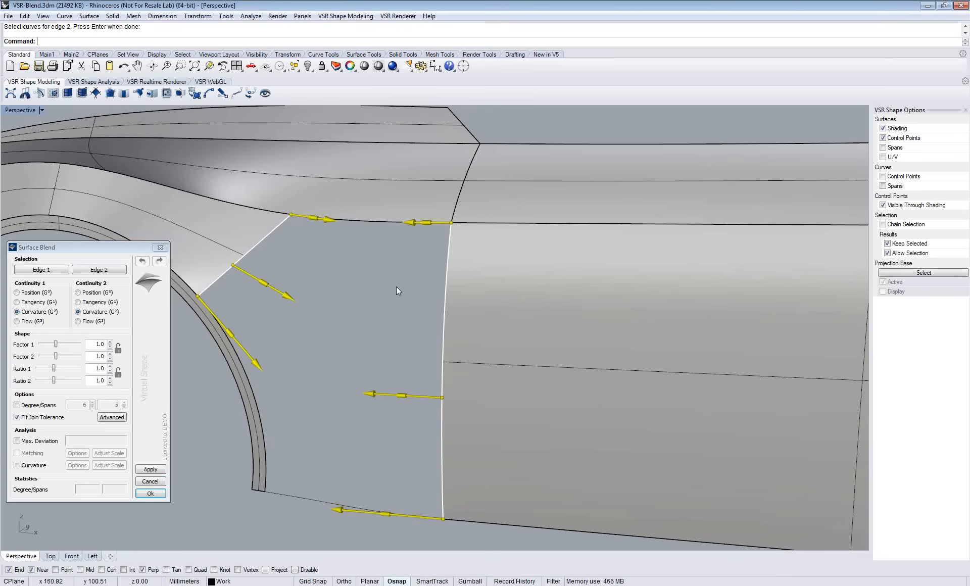
shift+right_drag(399, 285, 406, 249)
click(150, 469)
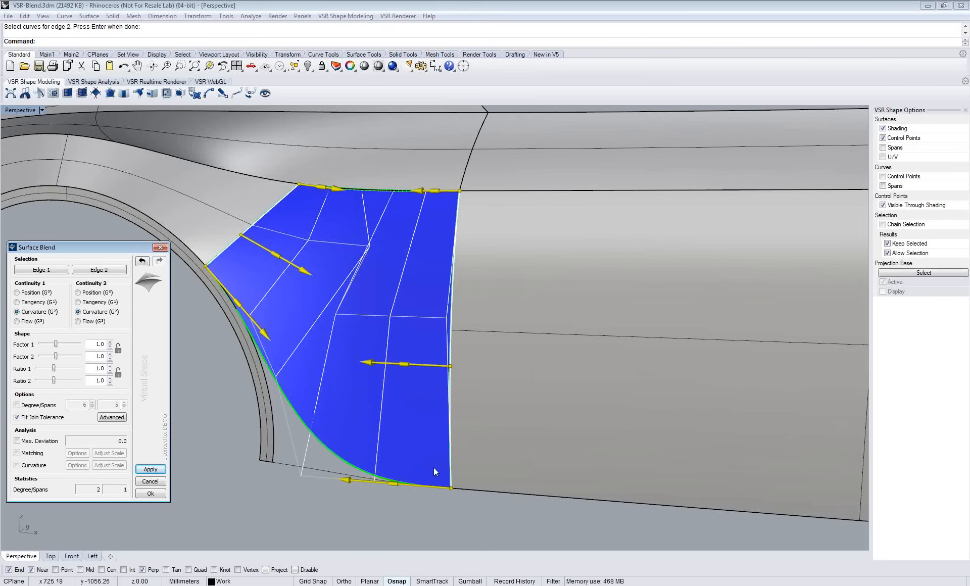
Step: Set the blend's lower end on the side panel to Partial and slide it up along the front edge to the panel's upper portion
click(452, 489)
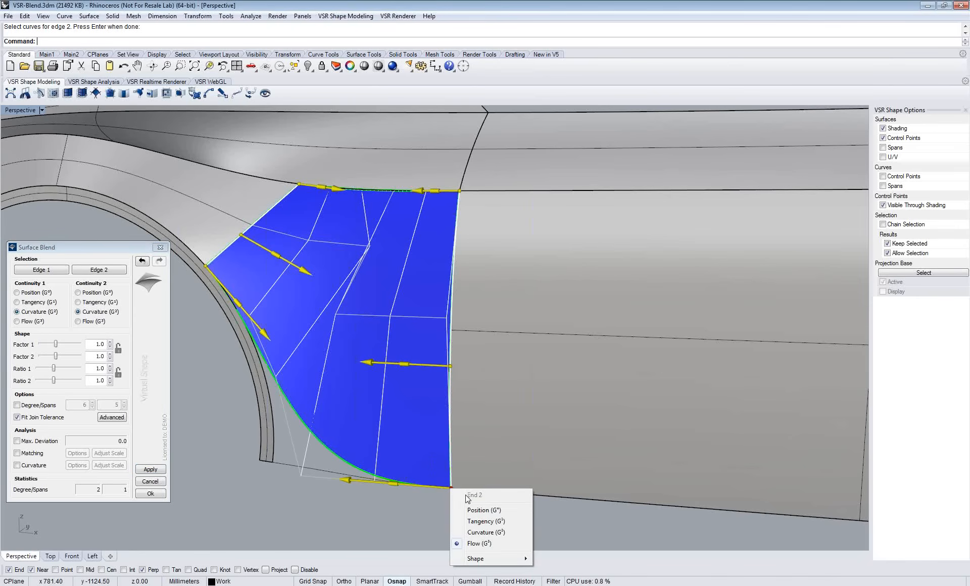
mouse_move(480, 560)
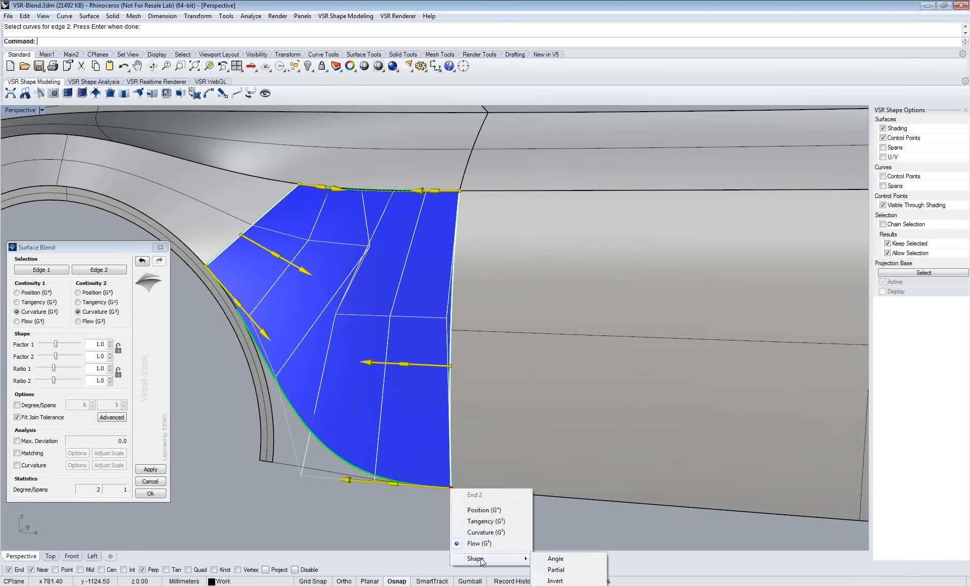
click(556, 570)
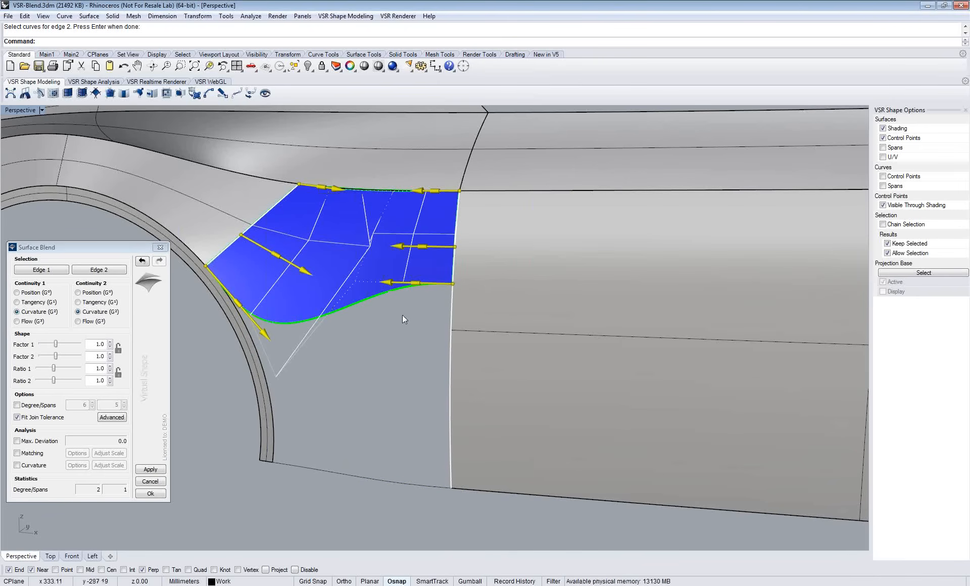
Step: Set the blend's lower end at the wheel arch to Position (G0) continuity so its lower boundary runs nearly straight
shift+right_drag(402, 317, 436, 327)
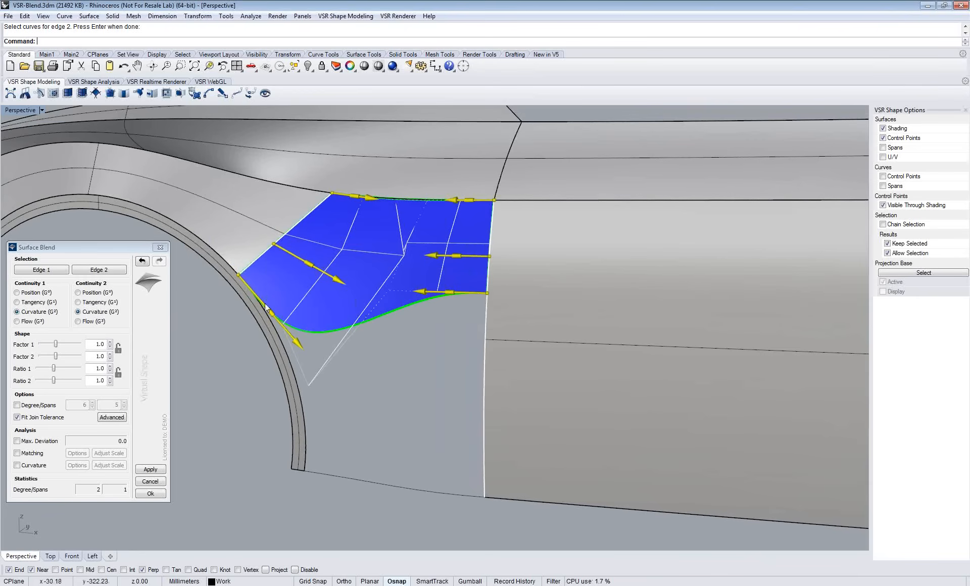
click(239, 277)
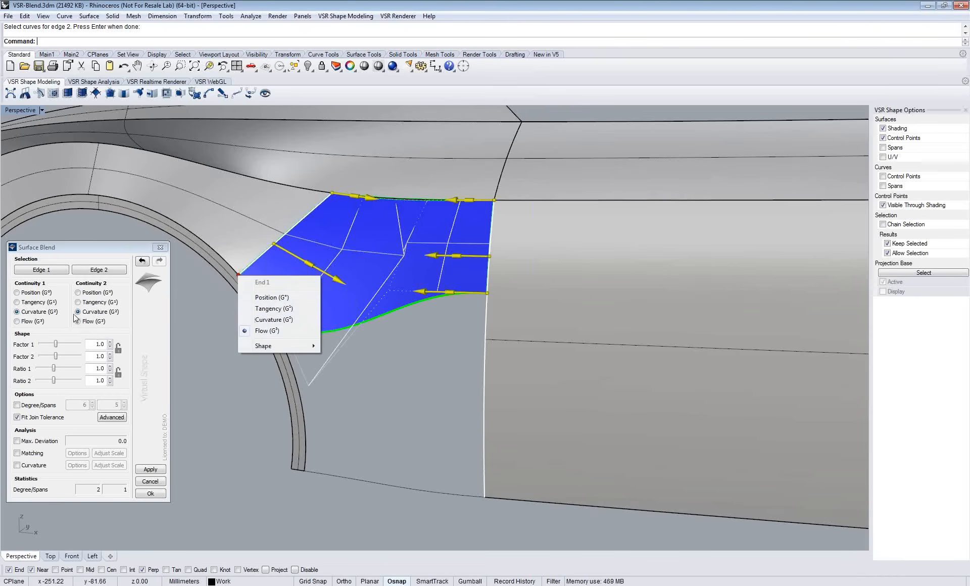
click(208, 330)
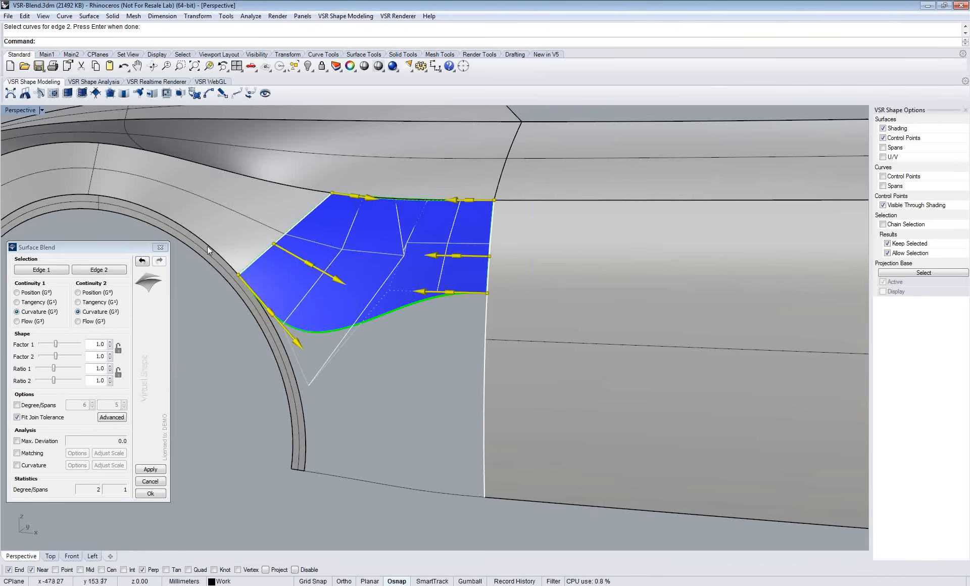
right_click(238, 276)
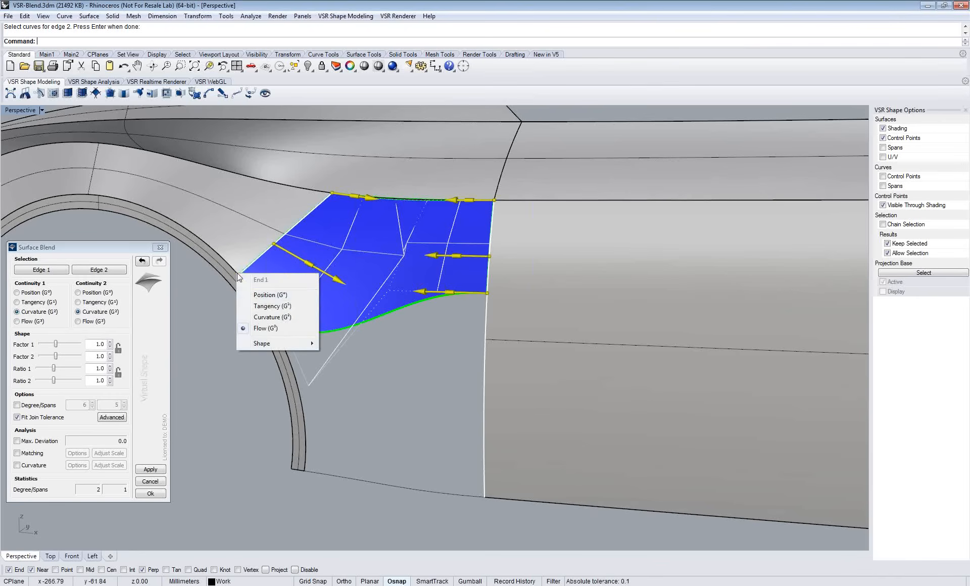
click(263, 295)
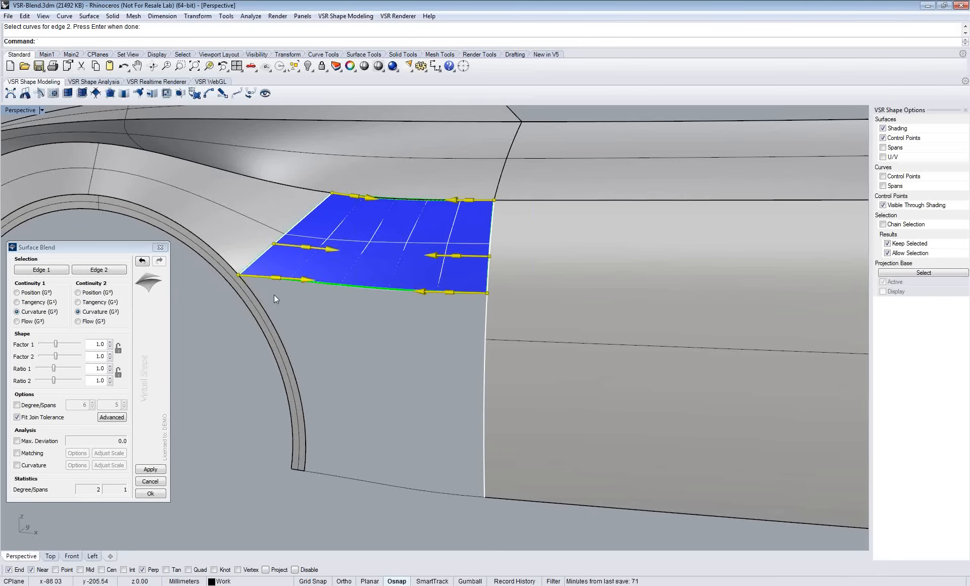
right_drag(274, 295, 275, 298)
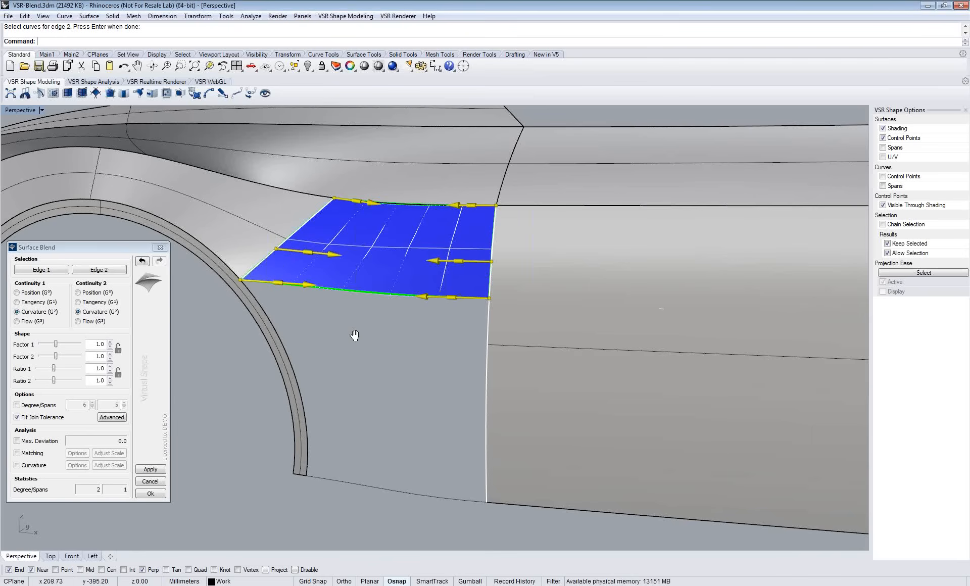
Step: Toggle the display of surface control points, shading and U/V in the VSR Shape Options, restoring each setting
right_drag(354, 335, 334, 409)
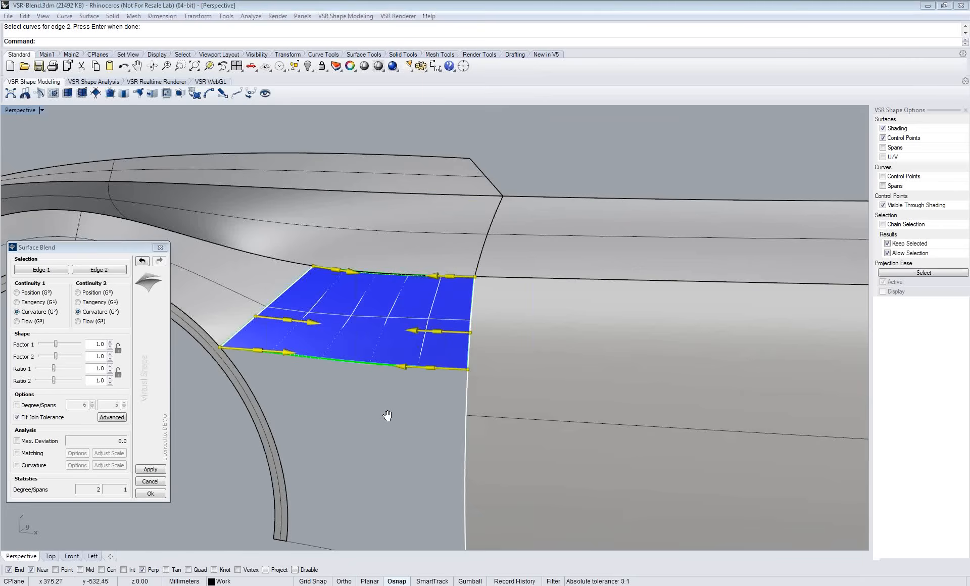
shift+right_drag(402, 445, 430, 381)
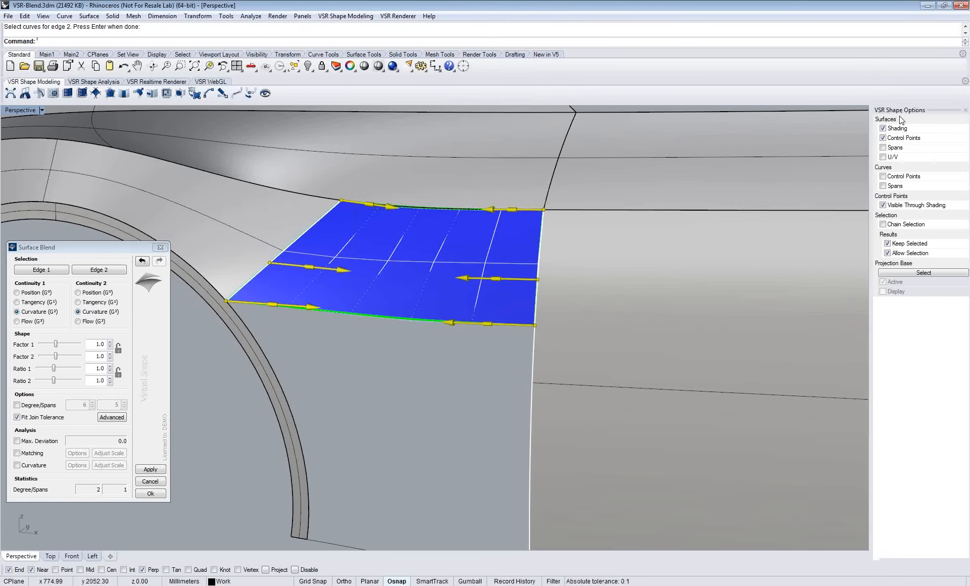
click(265, 94)
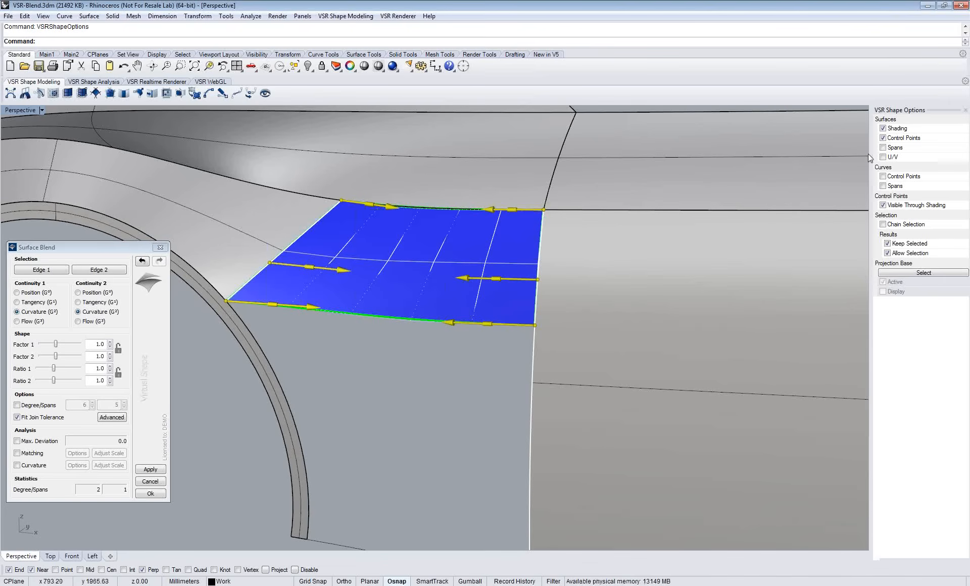
click(883, 138)
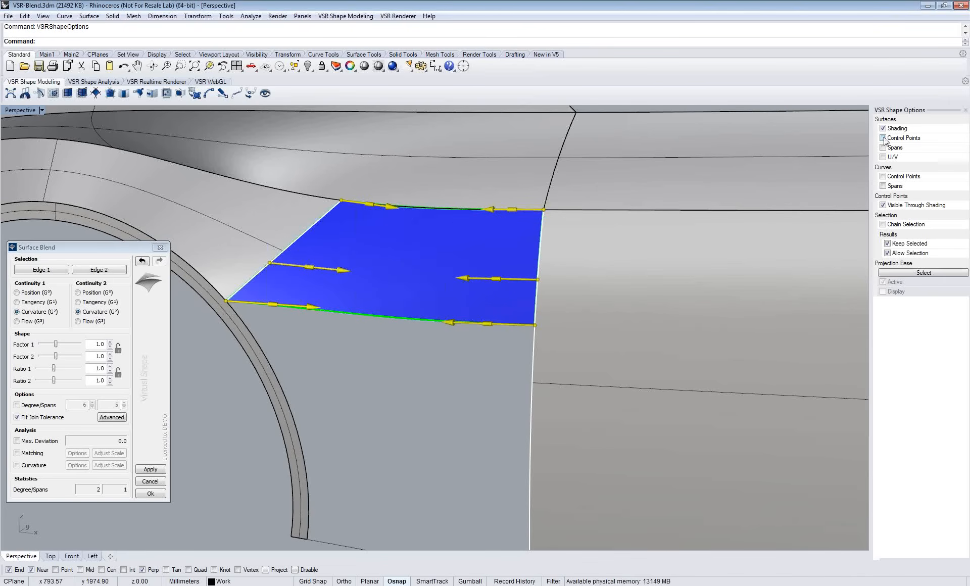
click(883, 138)
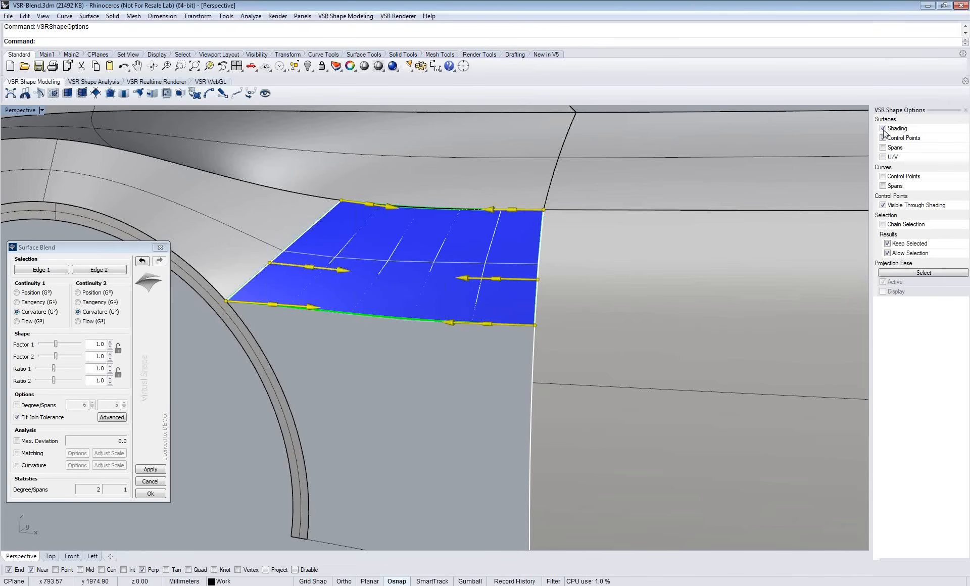
click(884, 128)
click(883, 129)
click(883, 157)
click(883, 157)
Step: Turn on Light Lines analysis for the blend and surrounding body surfaces, with the light direction set to Z
shift+right_drag(471, 351, 451, 398)
scroll(457, 367, up, 2)
click(93, 82)
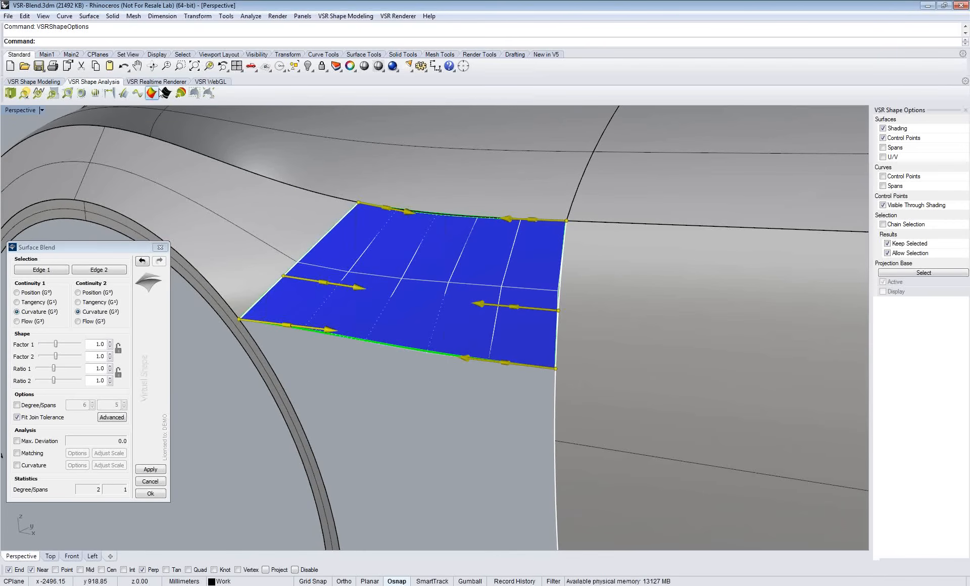
click(167, 94)
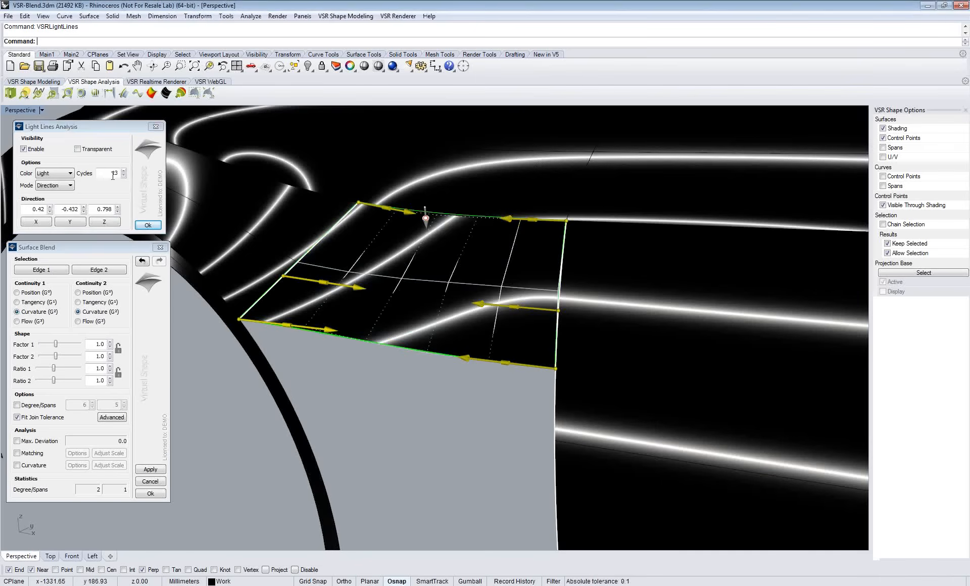
click(102, 223)
Step: Switch the light lines' color to Black&White and return it to Light
click(54, 174)
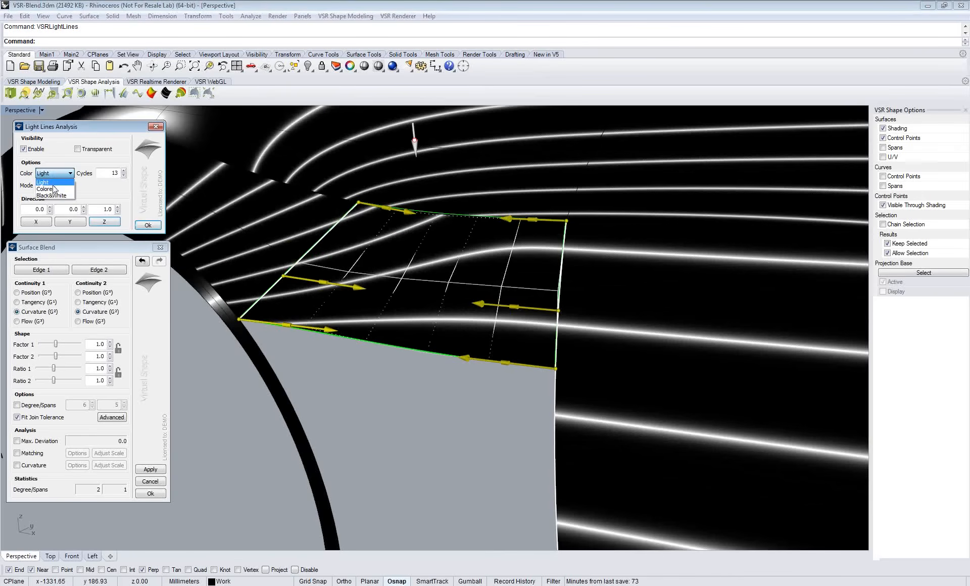
click(54, 196)
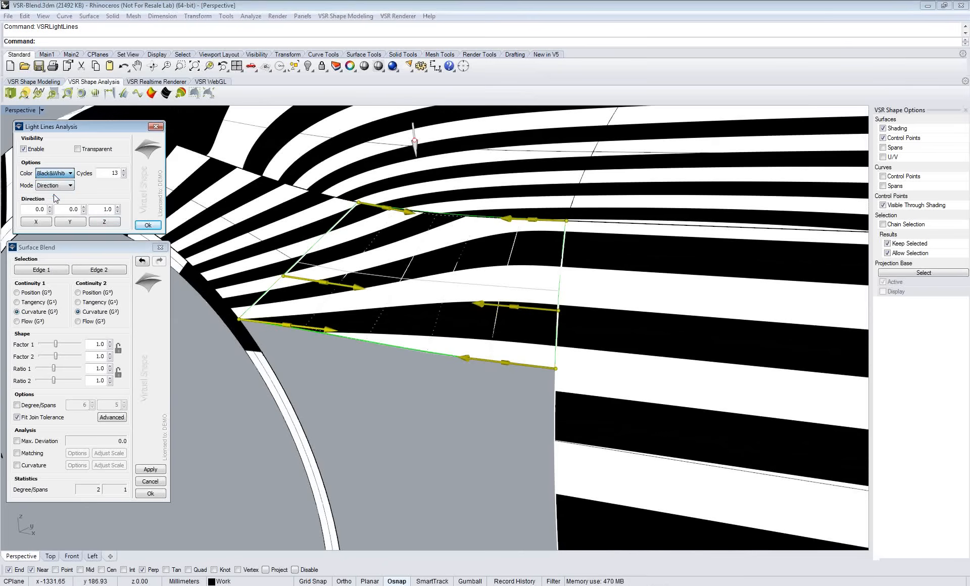
click(53, 173)
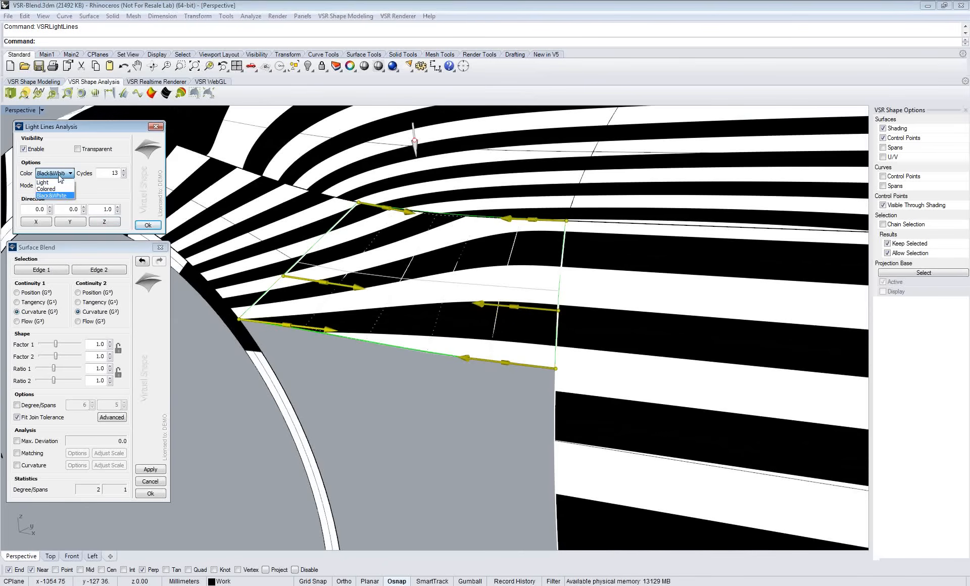
click(57, 188)
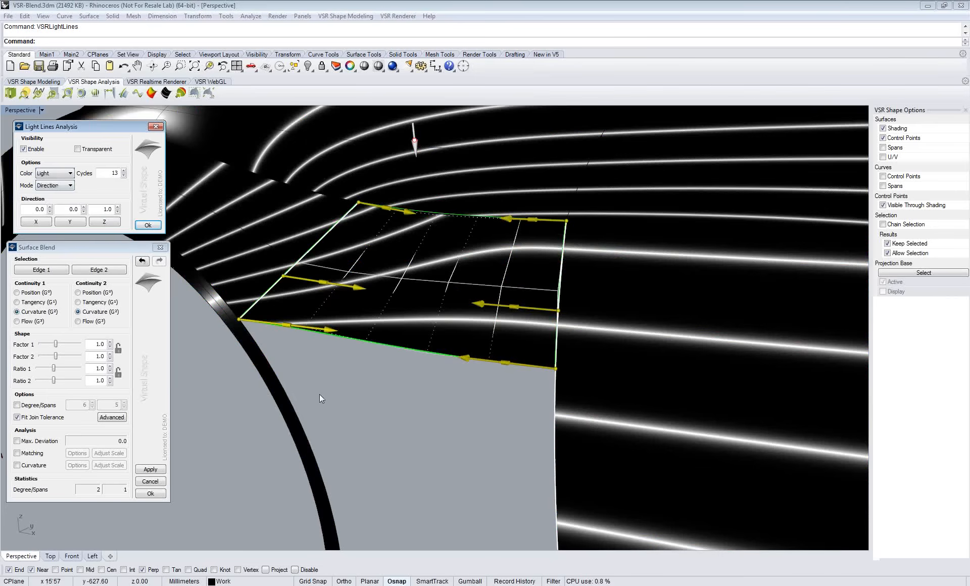
Step: Examine the light-line flow across the blend from several angles, tilting the light direction and resetting it to Z
shift+right_drag(319, 394, 423, 348)
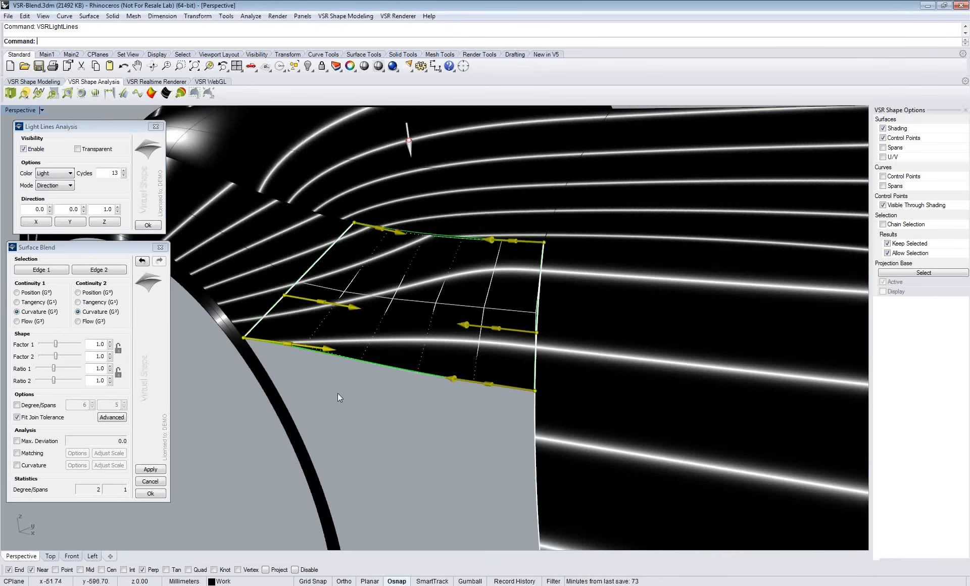
scroll(337, 393, up, 2)
shift+right_drag(337, 393, 345, 424)
drag(408, 157, 370, 156)
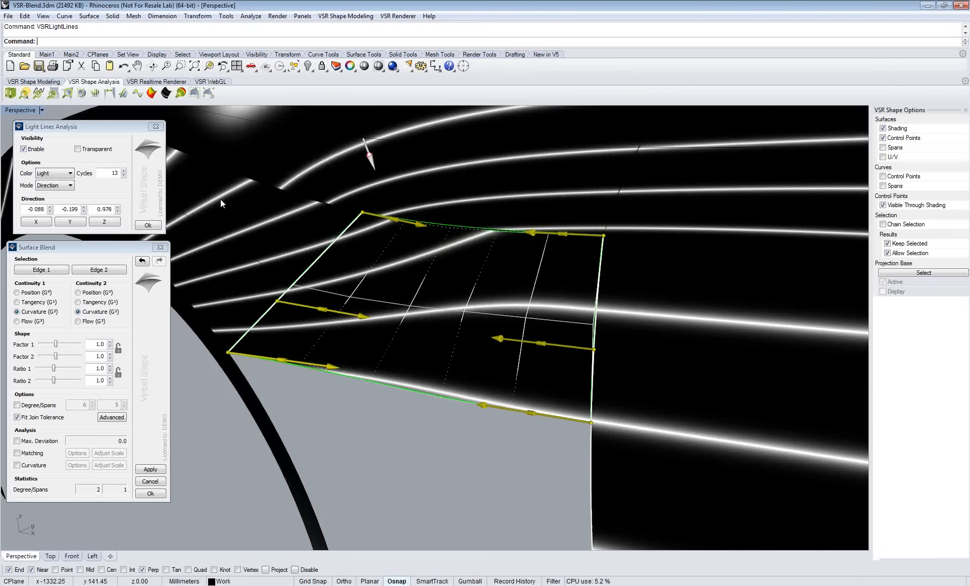
click(104, 221)
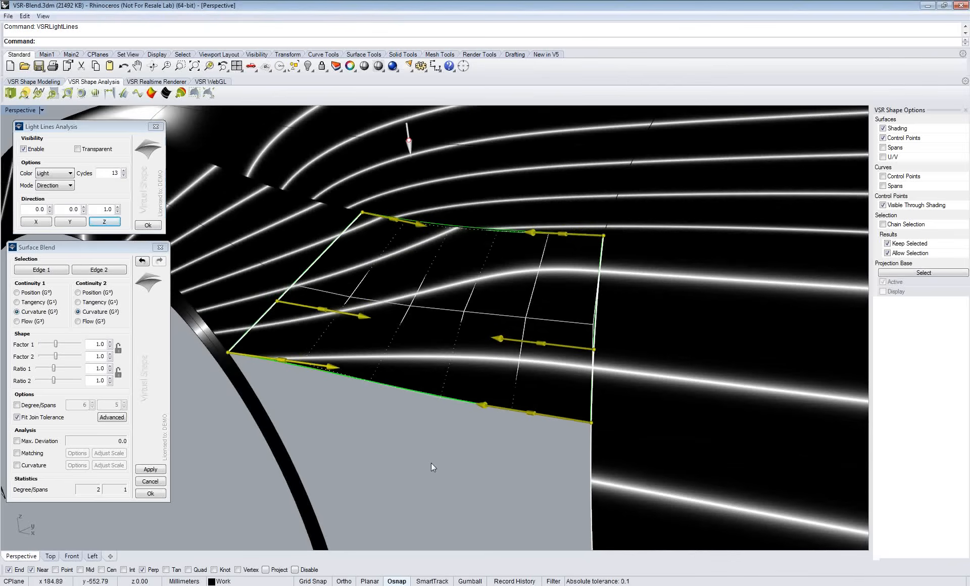
right_drag(432, 463, 417, 428)
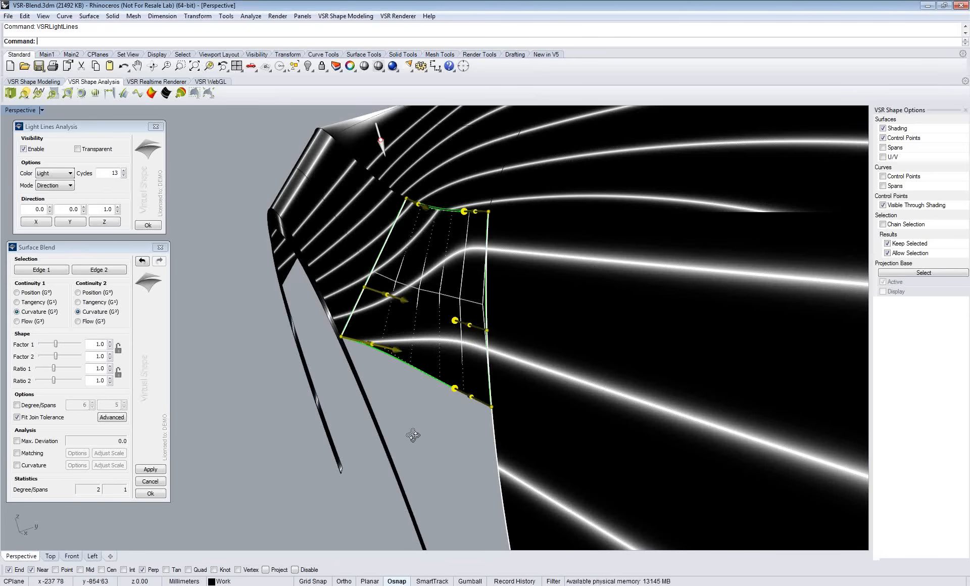
right_drag(413, 435, 502, 432)
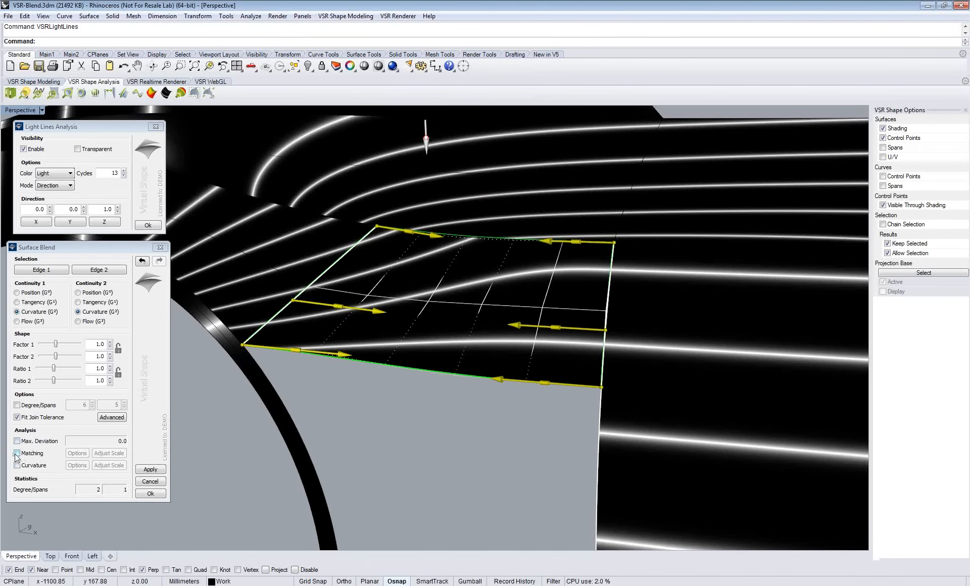
Step: Enable the blend's Matching analysis, open its options and check edge 1 in Position, Tangency and Curvature modes
click(17, 454)
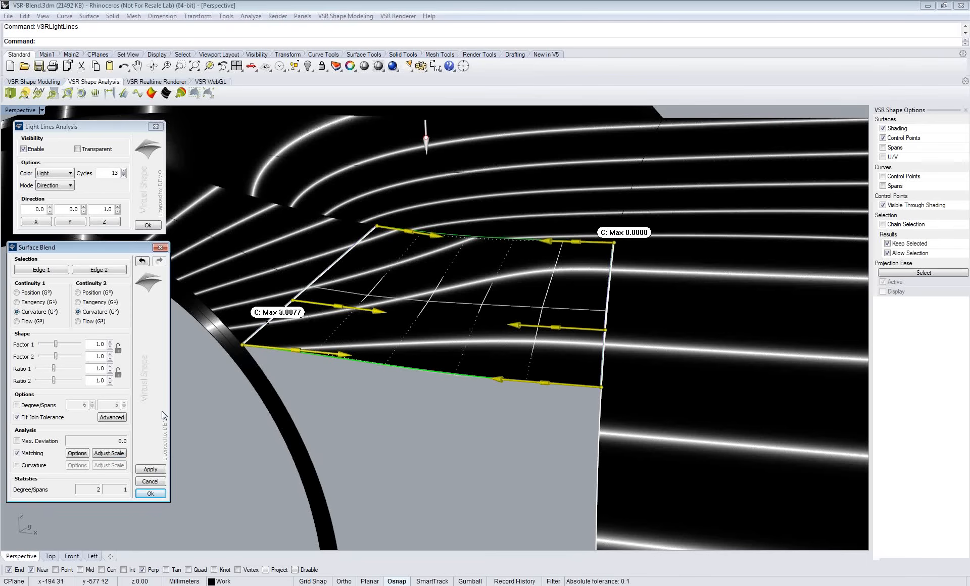
click(77, 453)
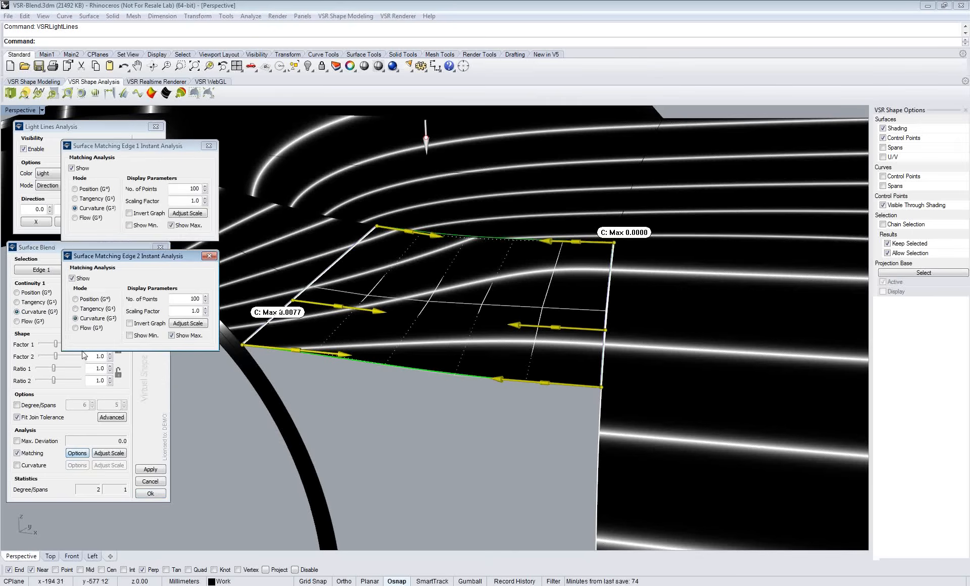
click(83, 190)
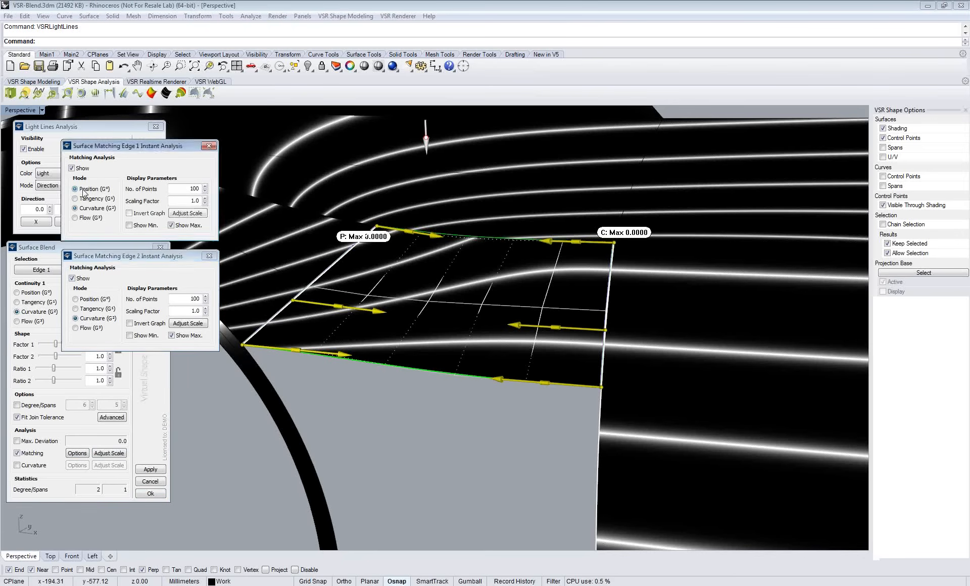
click(81, 200)
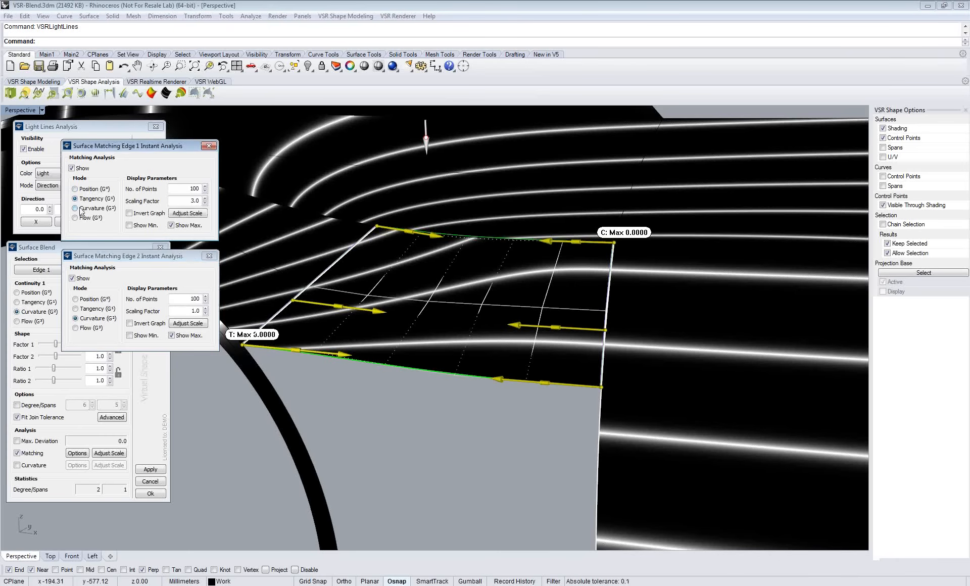
click(80, 209)
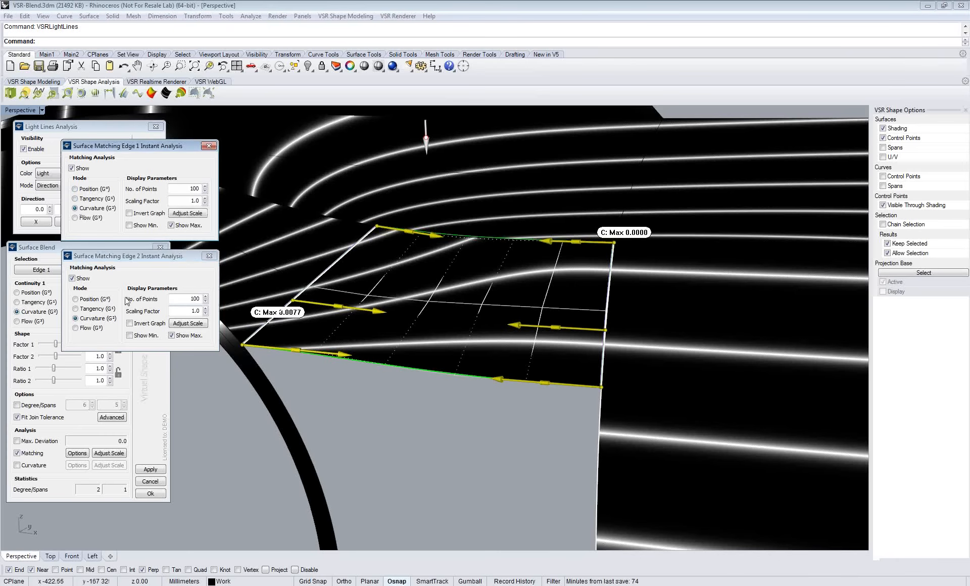
Step: Check edge 2's matching at the side panel in Position, Tangency and Curvature modes
click(76, 299)
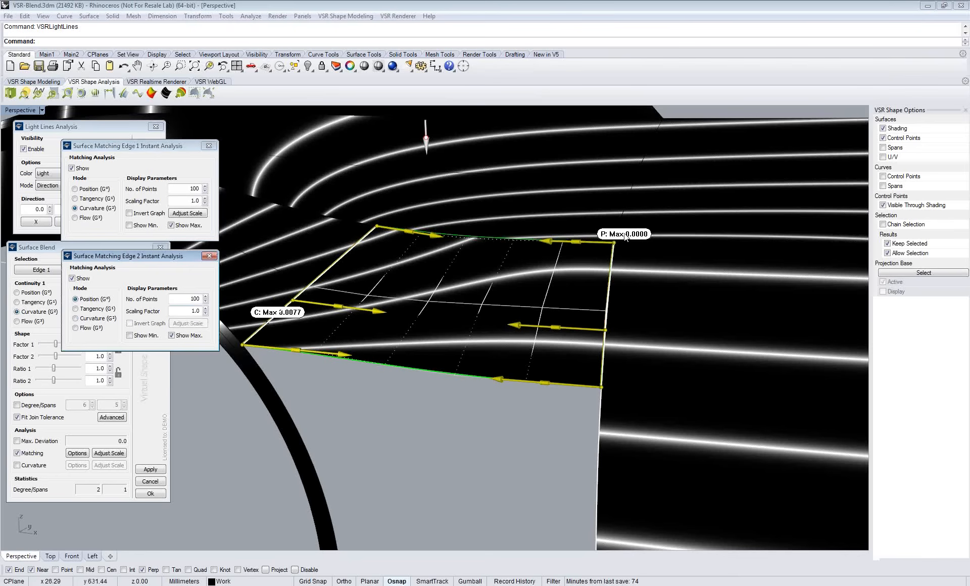
click(84, 309)
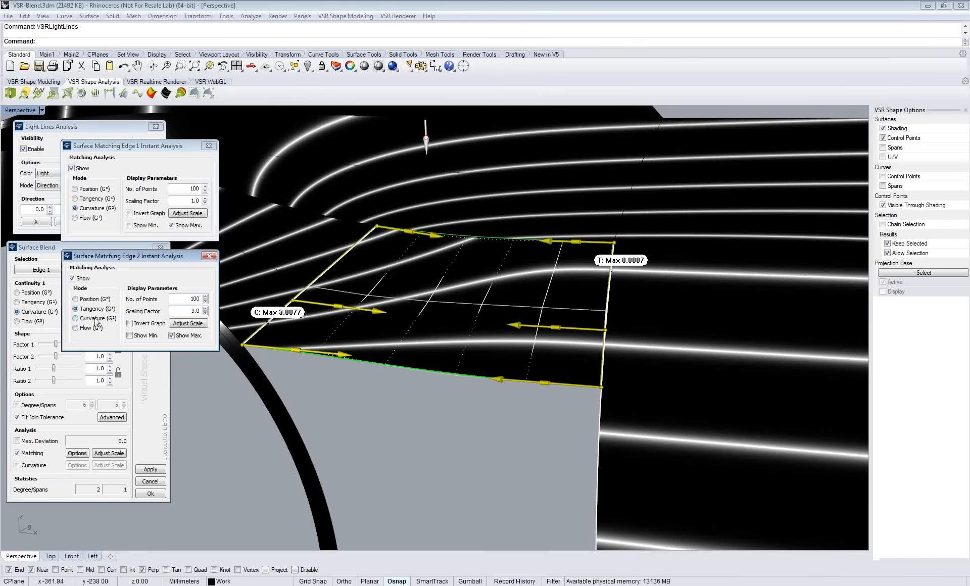
click(96, 319)
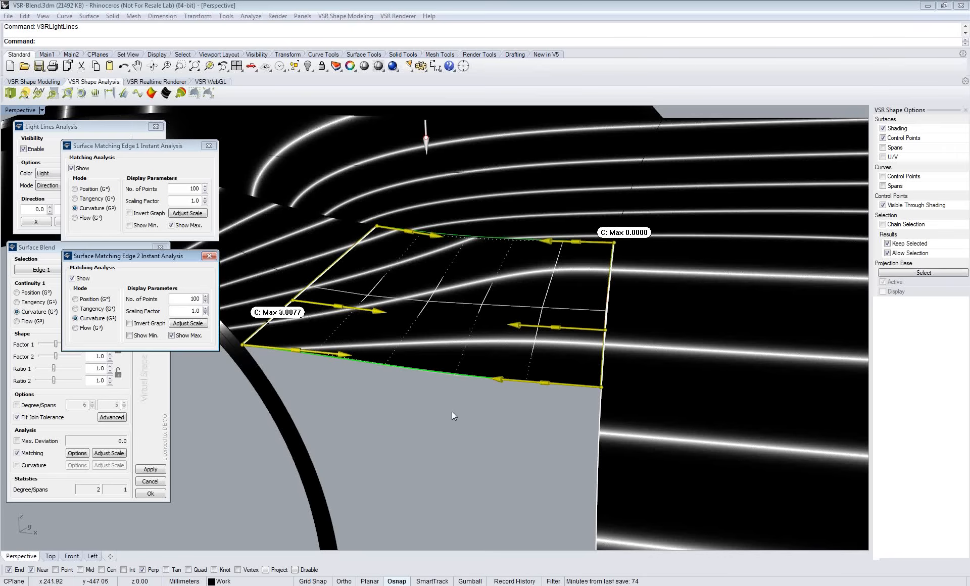
Step: Shorten the blend's lower handle at the wheel-arch edge to slightly over half its length to reduce the curvature deviation
click(417, 411)
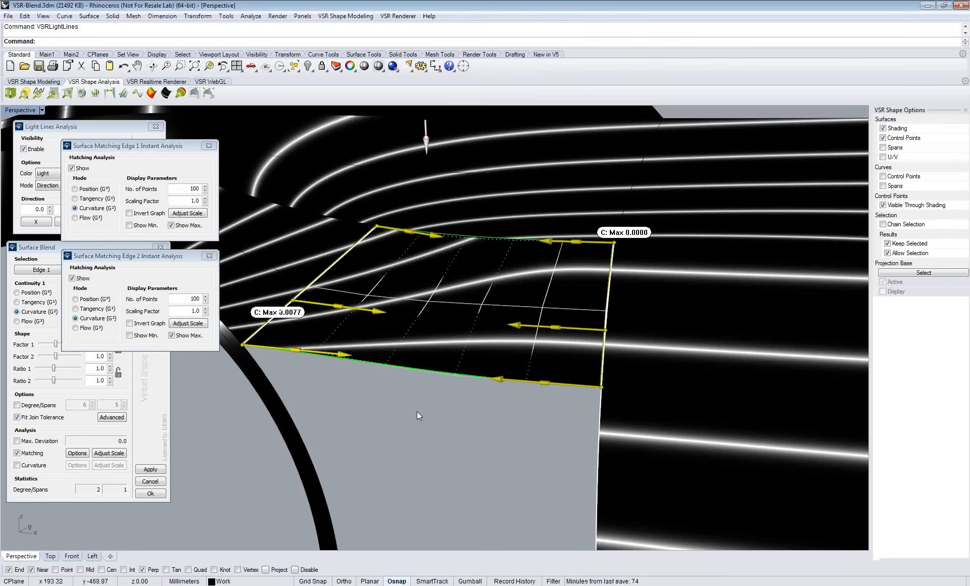
shift+right_drag(416, 411, 435, 416)
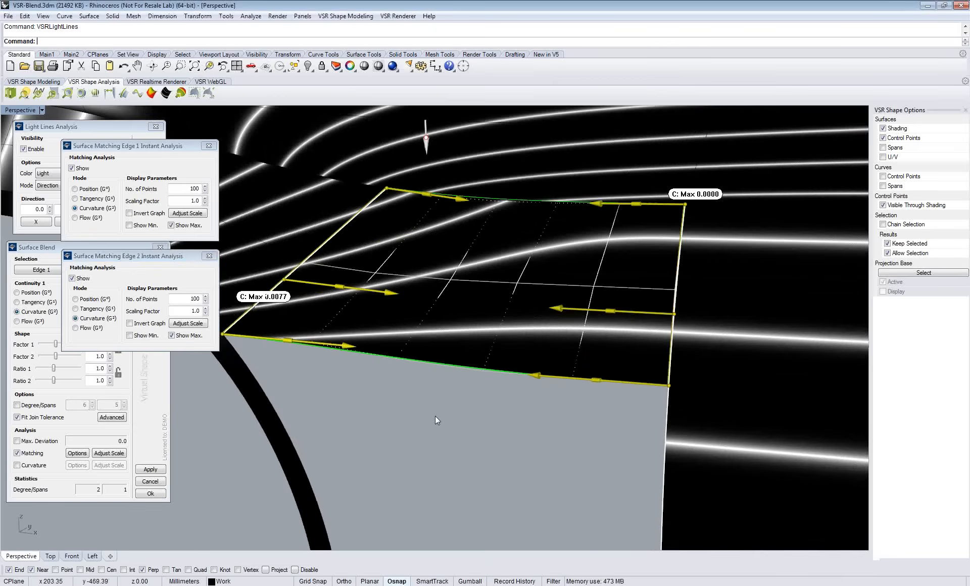
scroll(365, 358, up, 2)
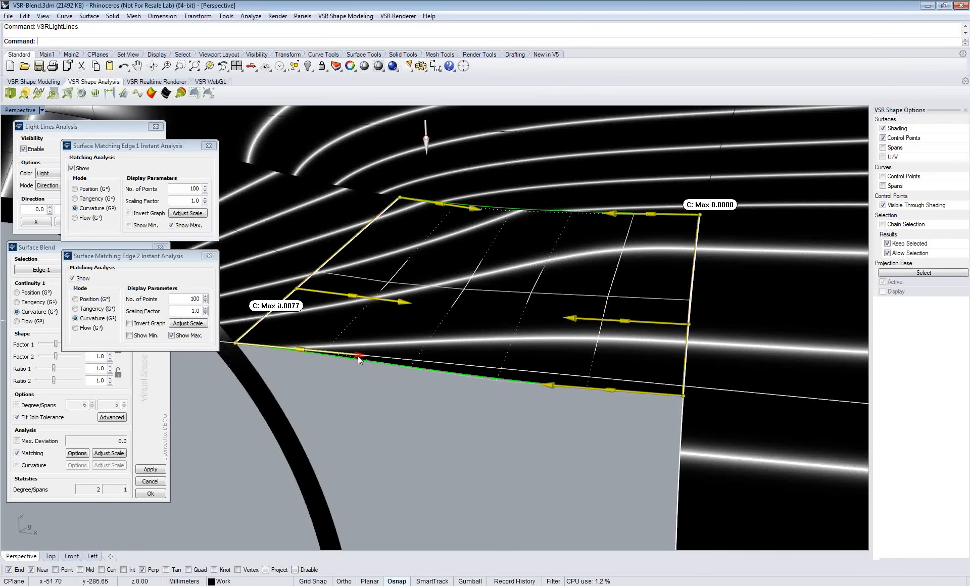
drag(358, 356, 351, 356)
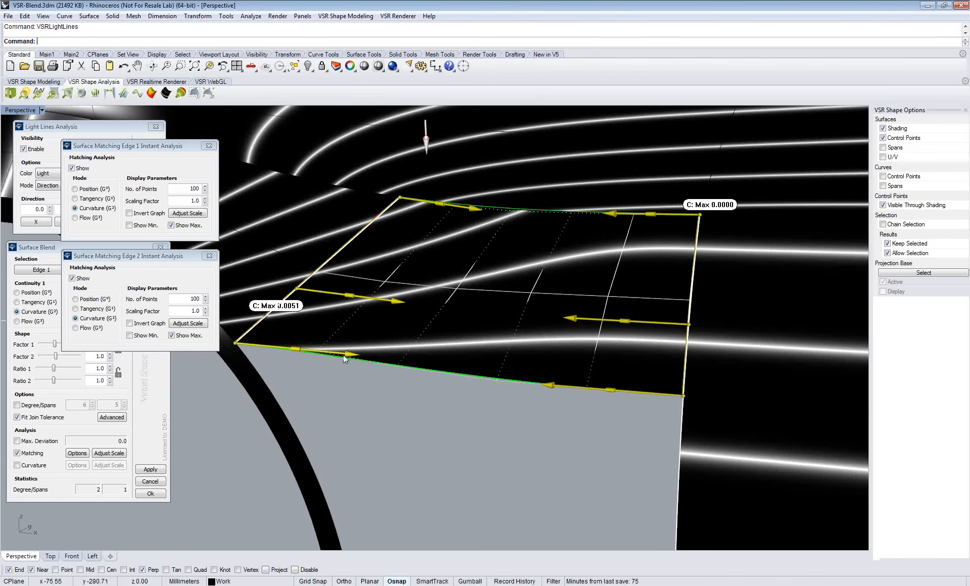
drag(351, 359, 298, 351)
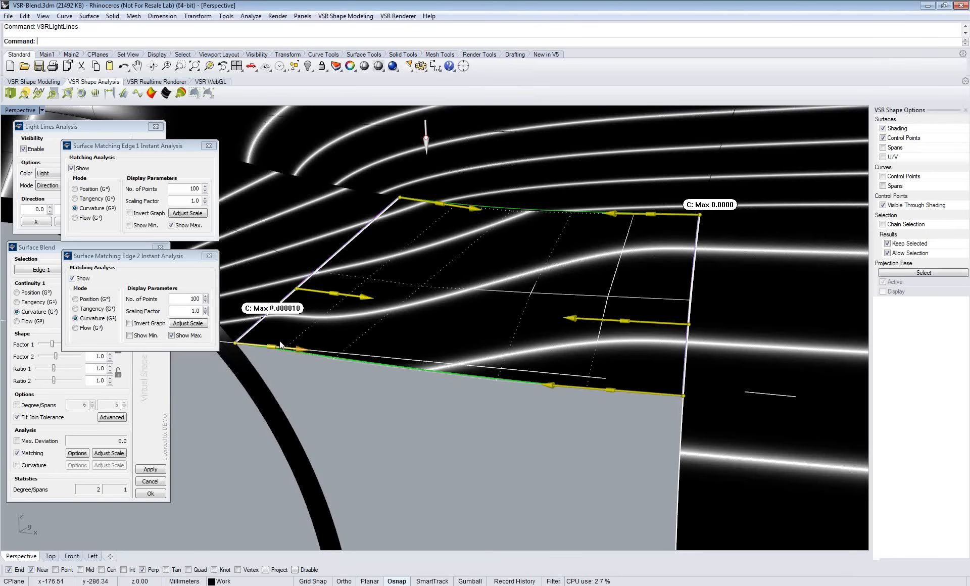
Step: Recheck edge 1's matching at the wheel arch in Position, Tangency and Curvature modes
click(78, 190)
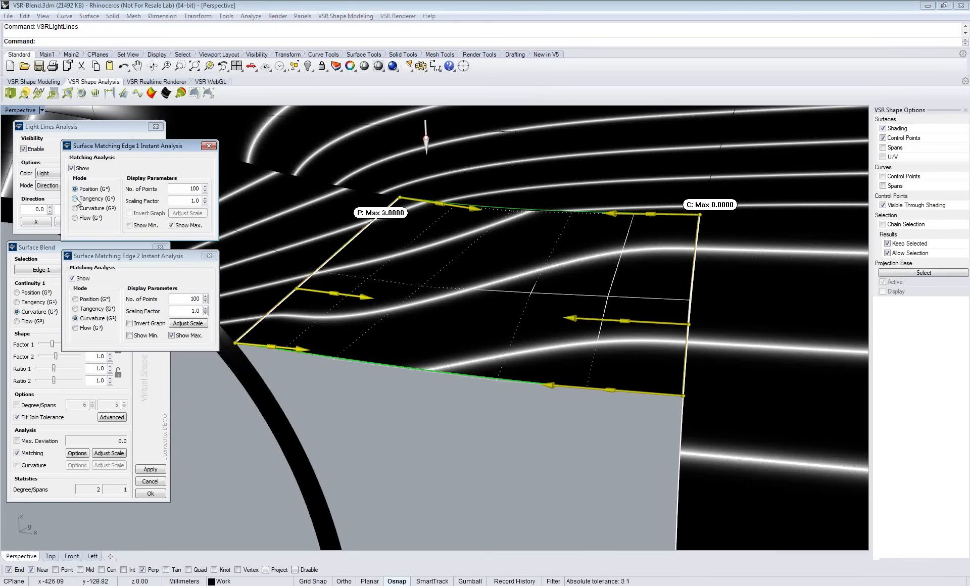
click(75, 198)
click(76, 208)
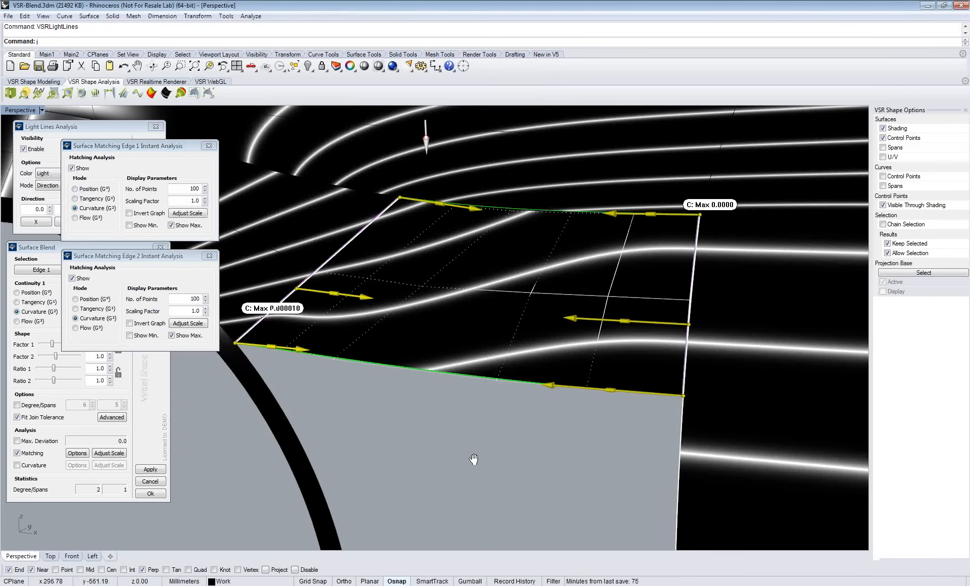
Step: Shorten the blend's side-panel handle to a Factor 2 of 0.97, checking edge 2's Tangency, Position and Curvature matching
shift+right_drag(474, 459, 474, 479)
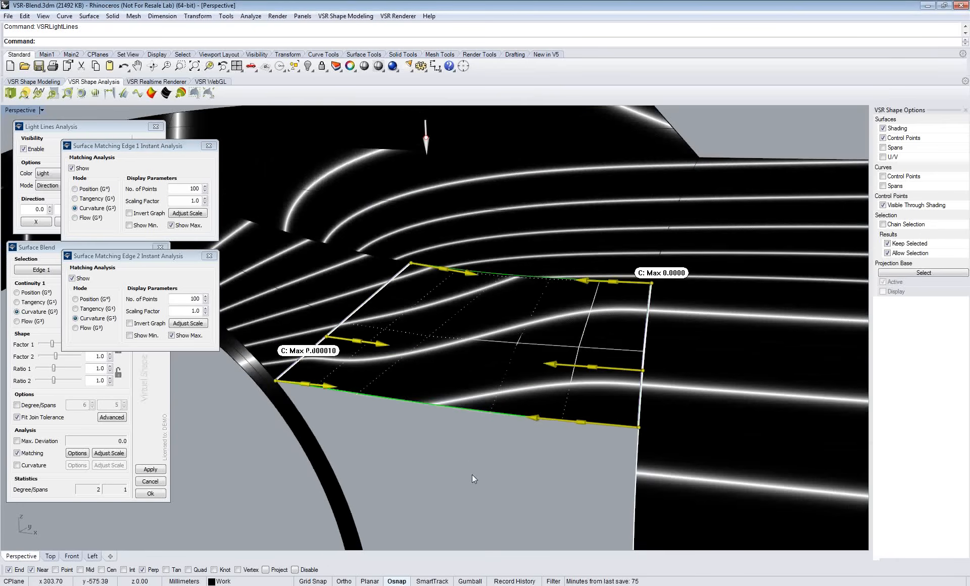
shift+right_drag(532, 422, 492, 403)
click(86, 310)
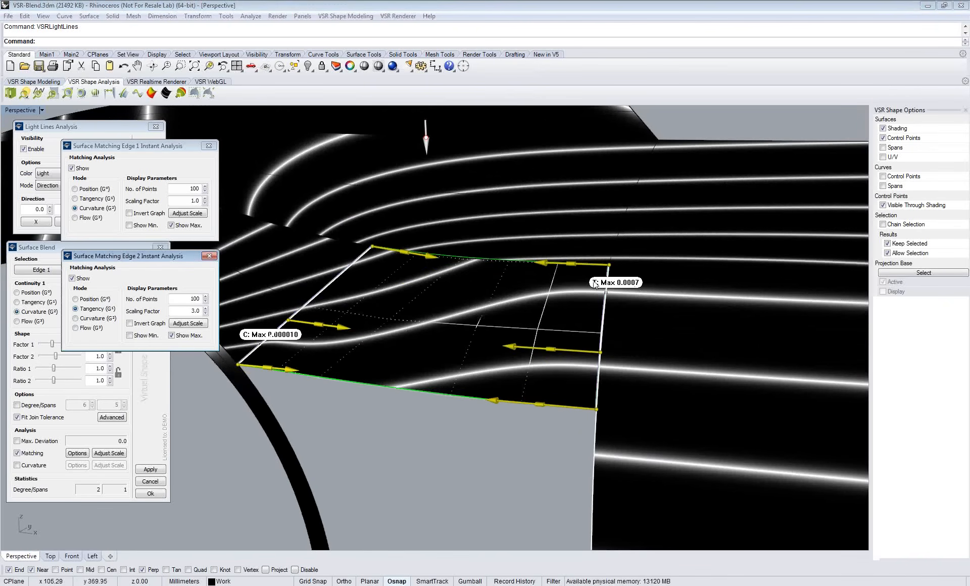
click(490, 403)
drag(491, 403, 495, 403)
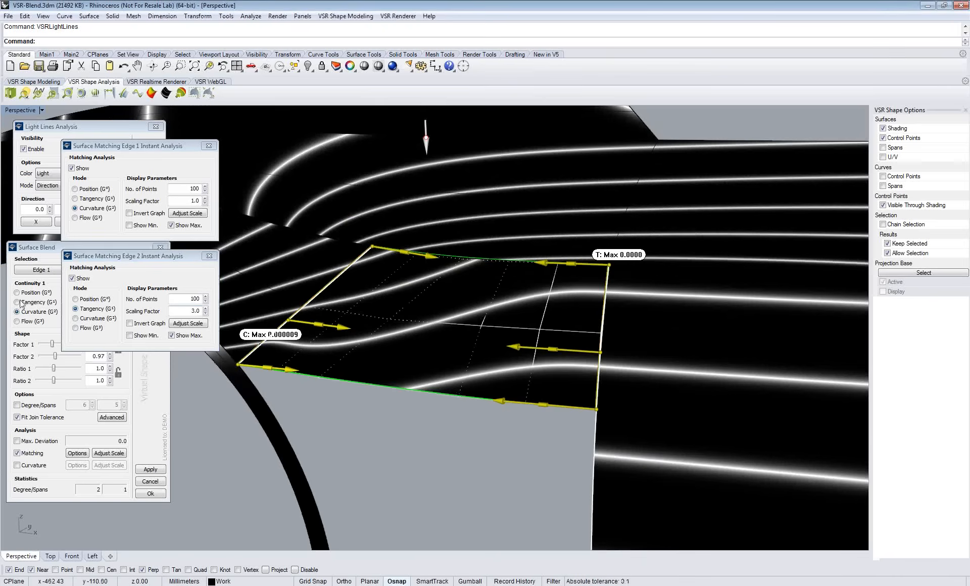
click(76, 299)
click(75, 318)
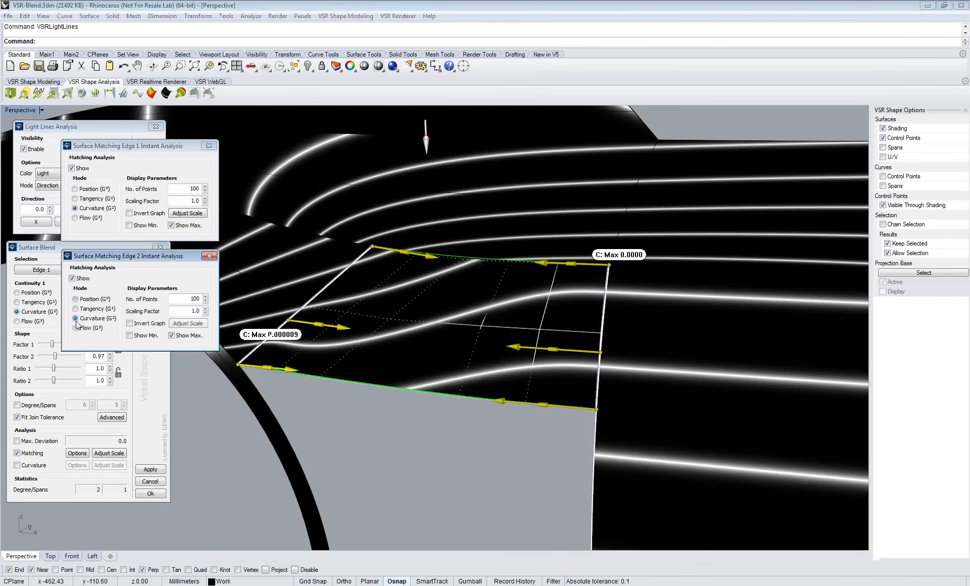
Step: Inspect the light-line flow across the blend and its neighbouring surfaces from several viewing angles and distances
click(368, 427)
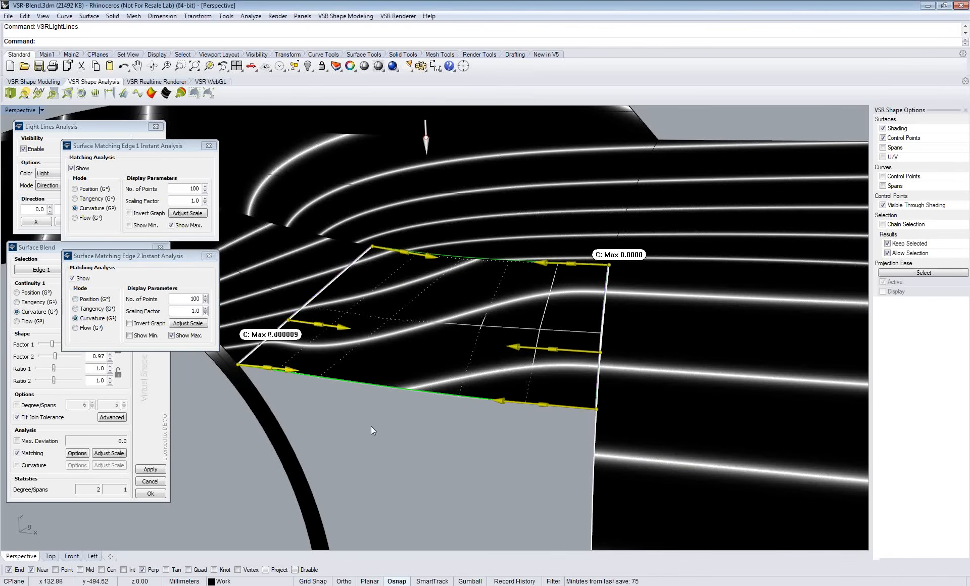
scroll(373, 426, down, 2)
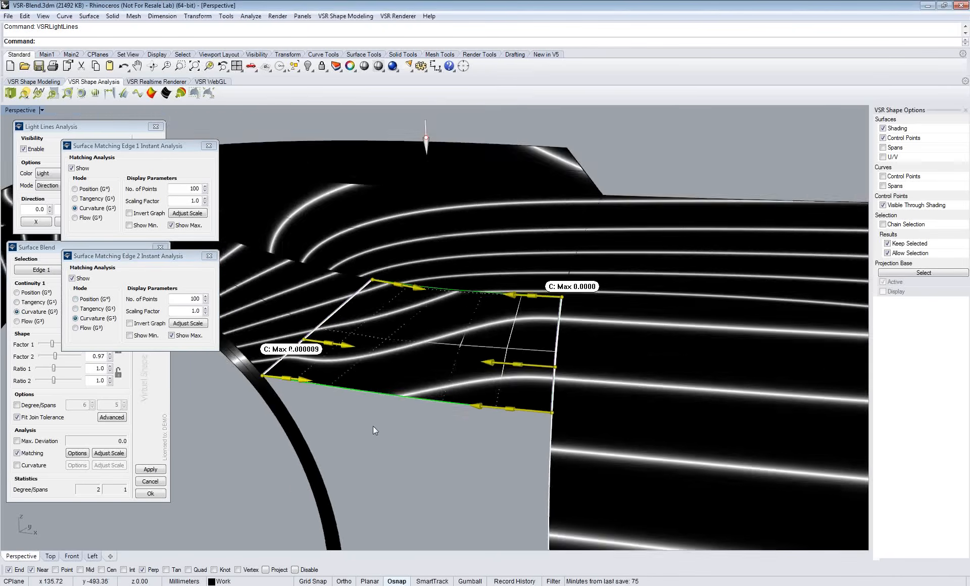
scroll(373, 427, down, 1)
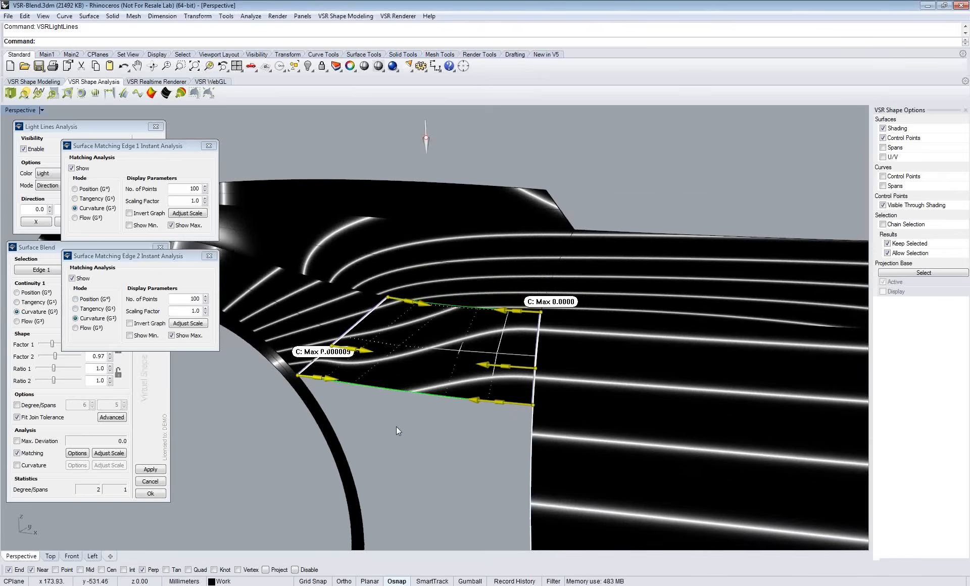
right_drag(396, 427, 422, 444)
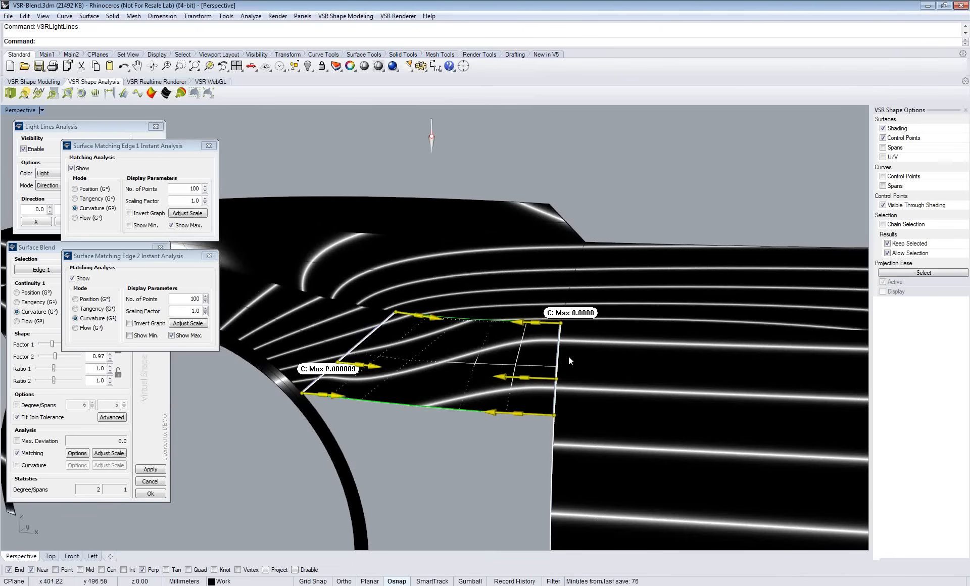
right_drag(465, 444, 474, 445)
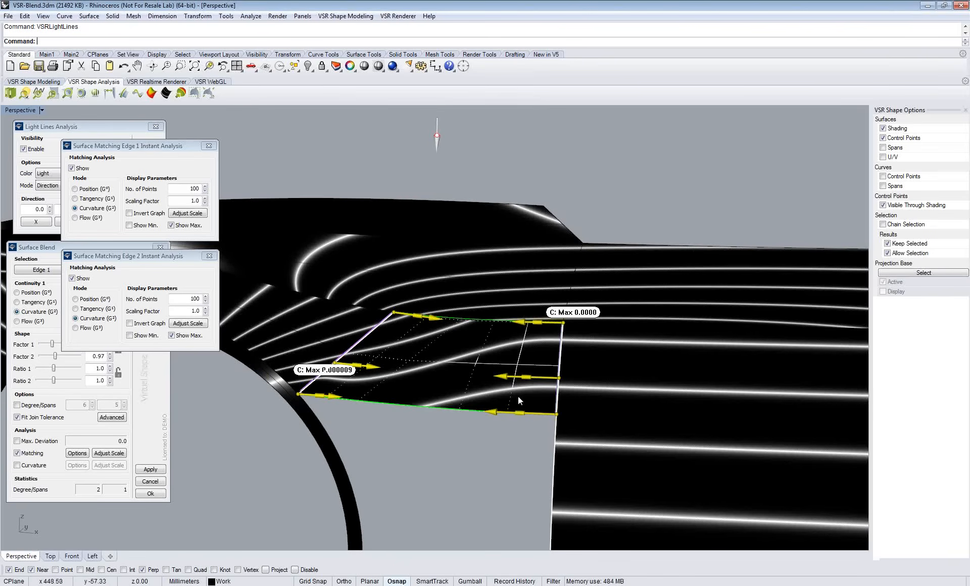
right_drag(473, 446, 464, 446)
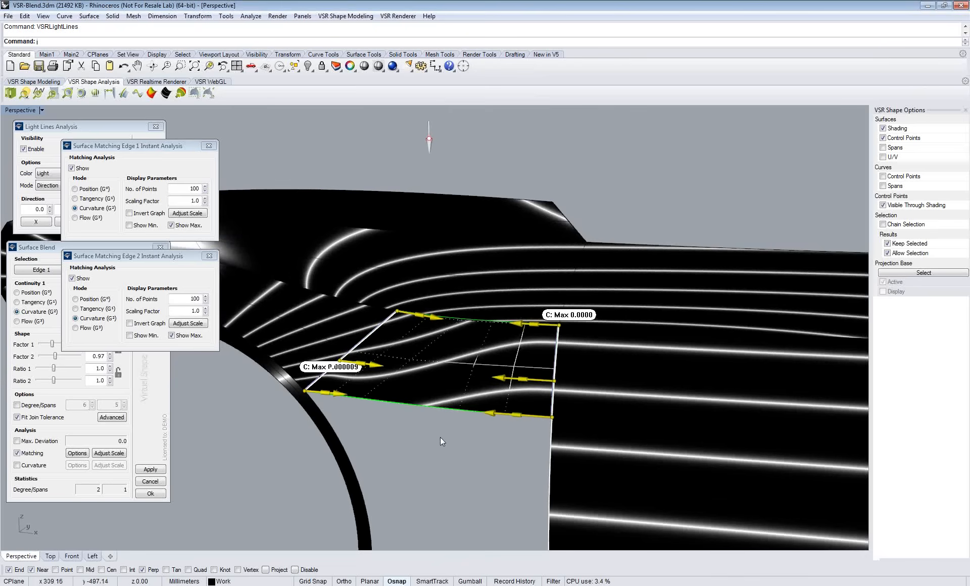
right_drag(443, 439, 394, 482)
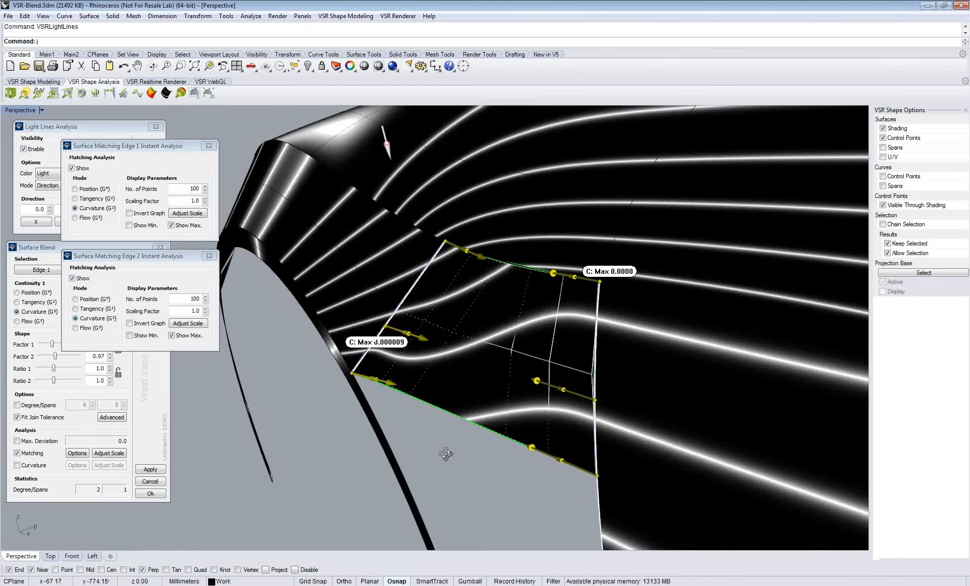
right_drag(445, 454, 484, 446)
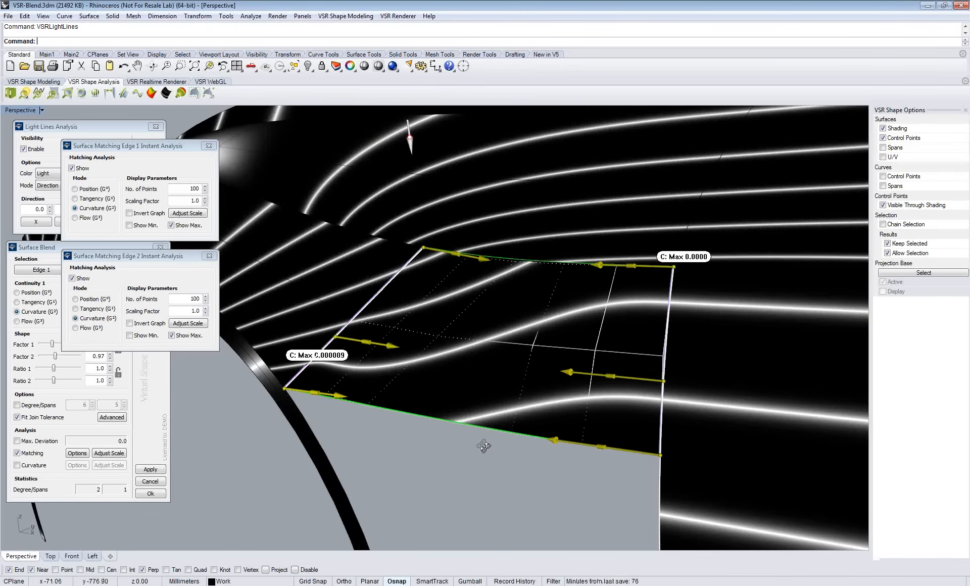
right_drag(483, 446, 485, 443)
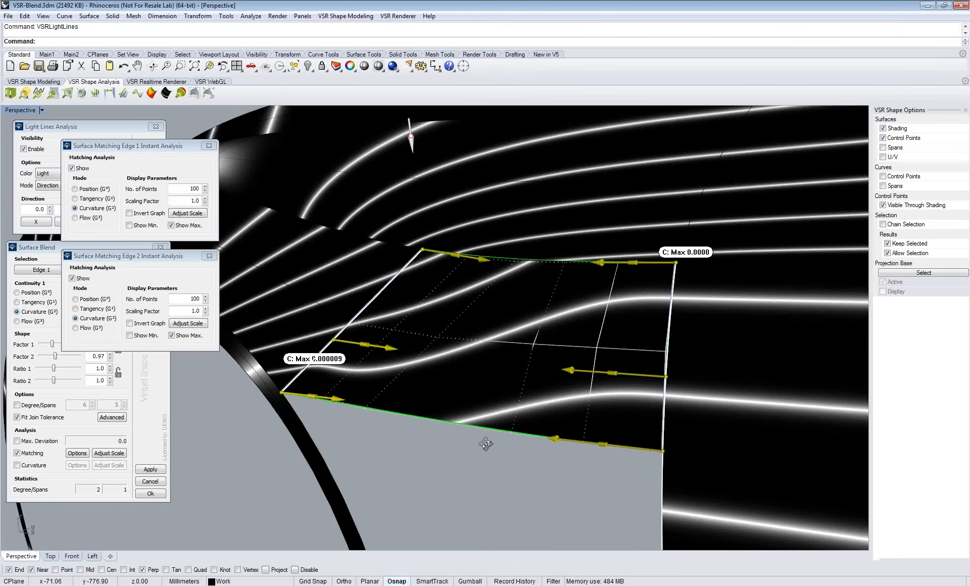
right_drag(486, 443, 500, 420)
scroll(498, 447, down, 2)
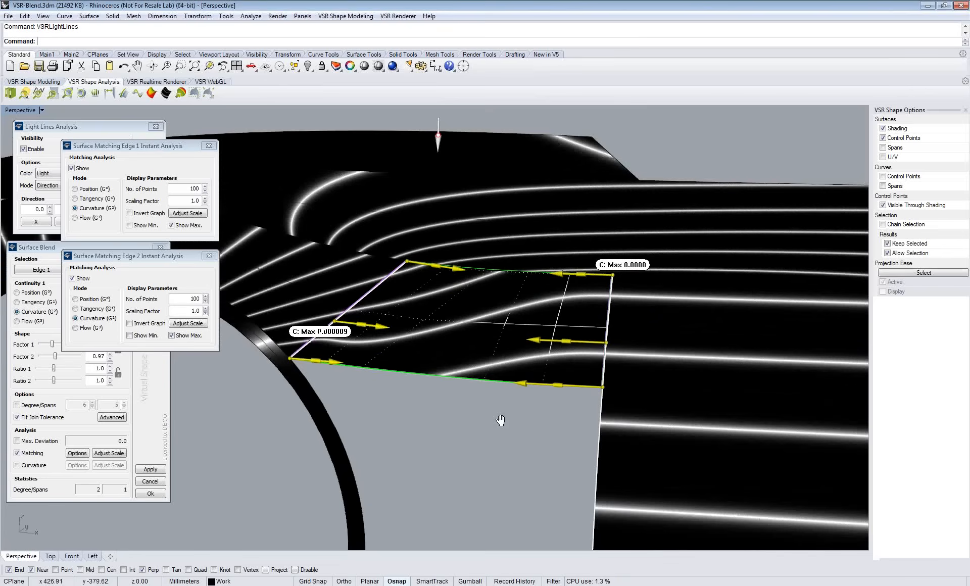
Step: Undo the Surface Blend edits one by one back to the initial full-length blend, and redo them all
click(103, 259)
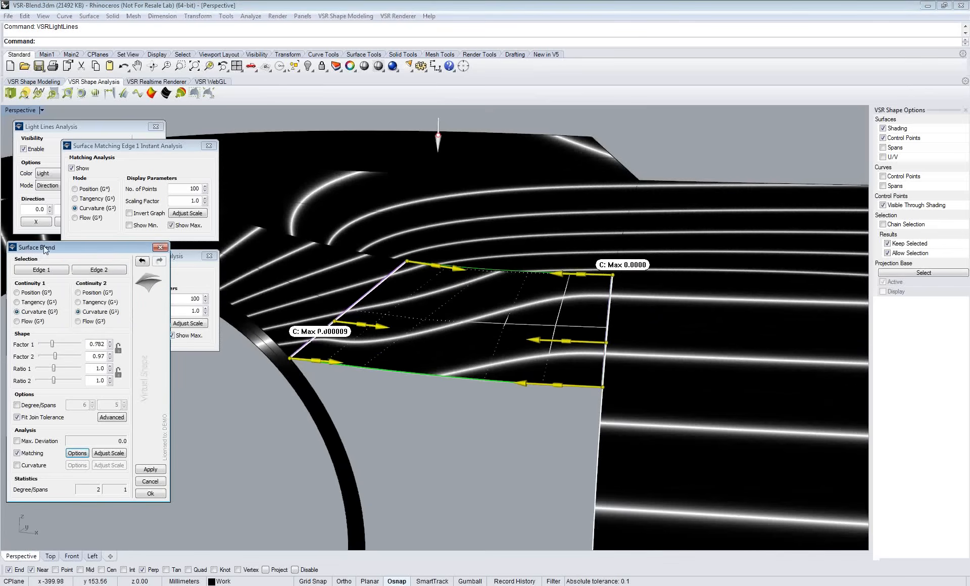
click(142, 262)
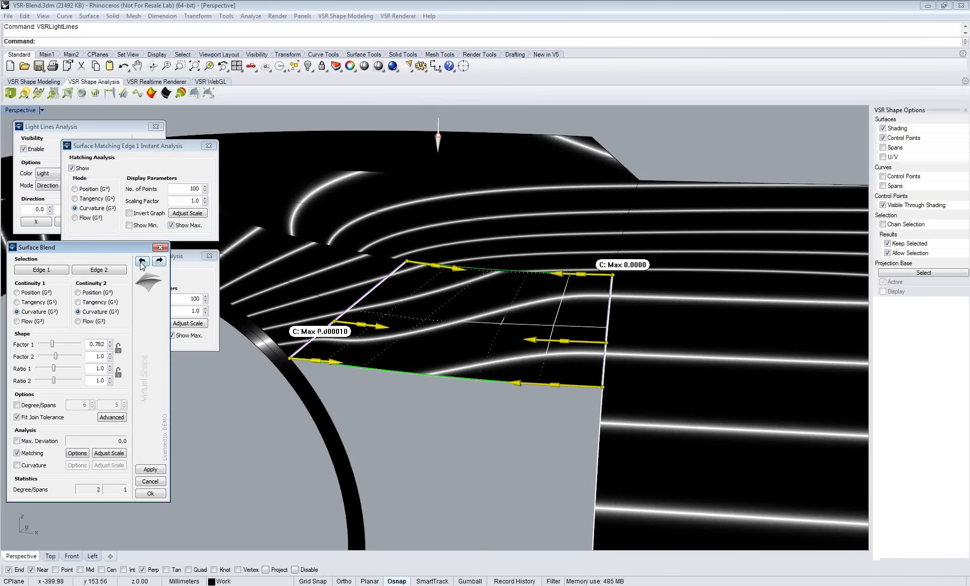
click(141, 263)
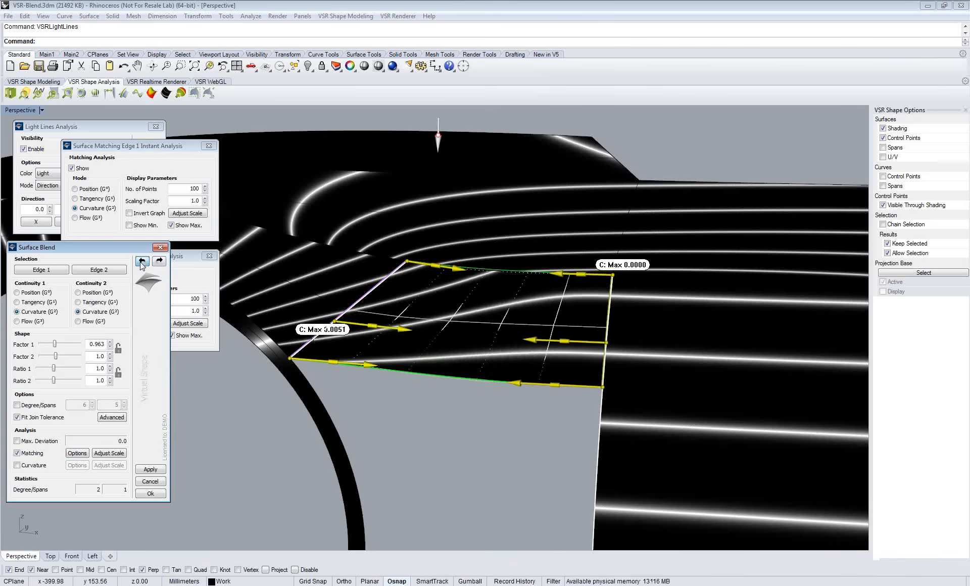
click(141, 262)
click(141, 263)
click(142, 263)
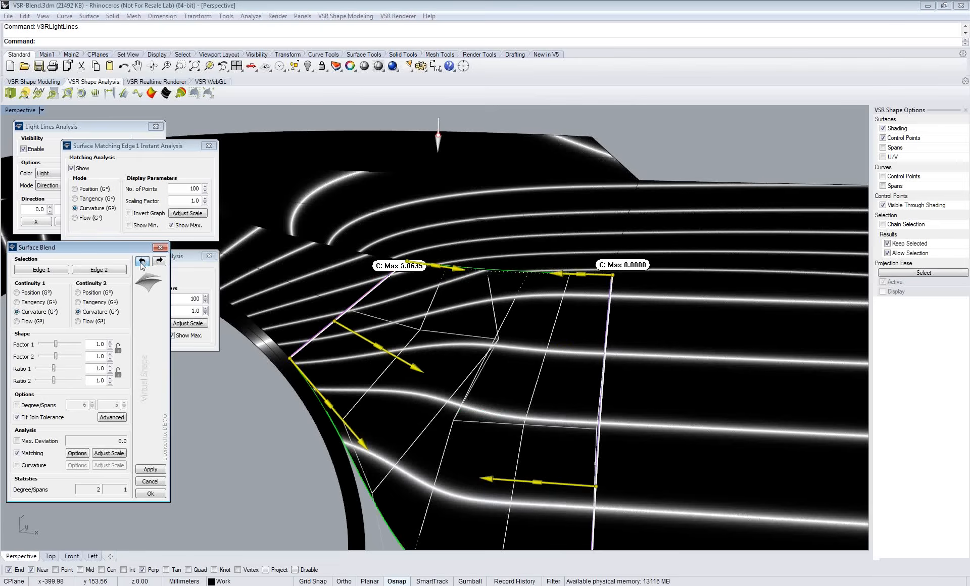
click(142, 263)
click(159, 262)
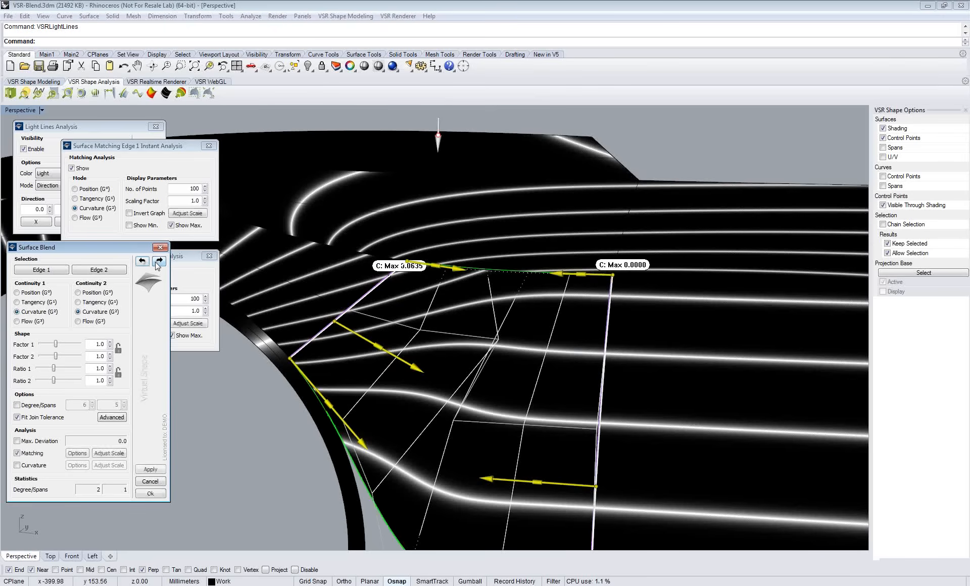
click(159, 261)
click(159, 261)
click(159, 261)
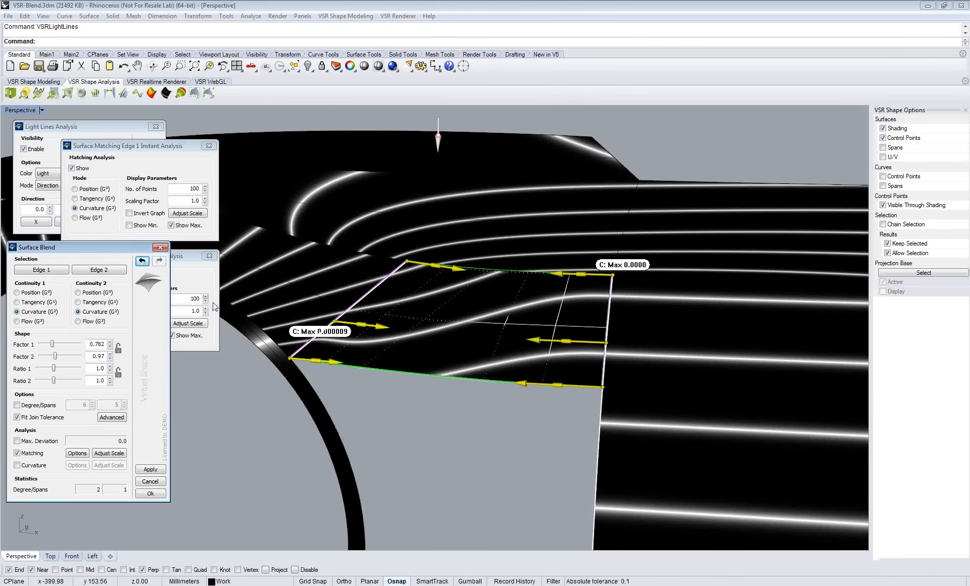
Step: Reset the blend's shape at its lower end points on both the wheel-arch edge and the side-panel edge
click(291, 361)
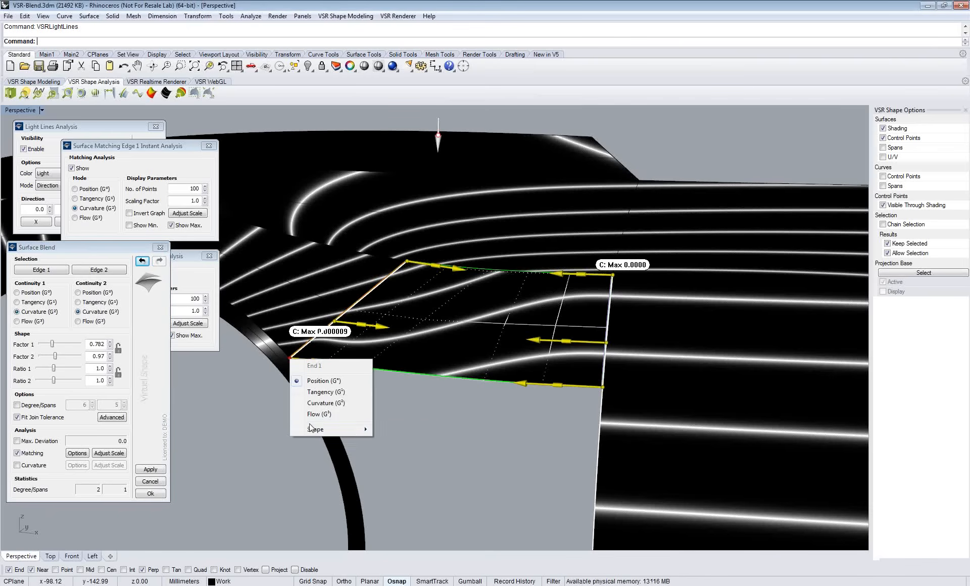
mouse_move(315, 429)
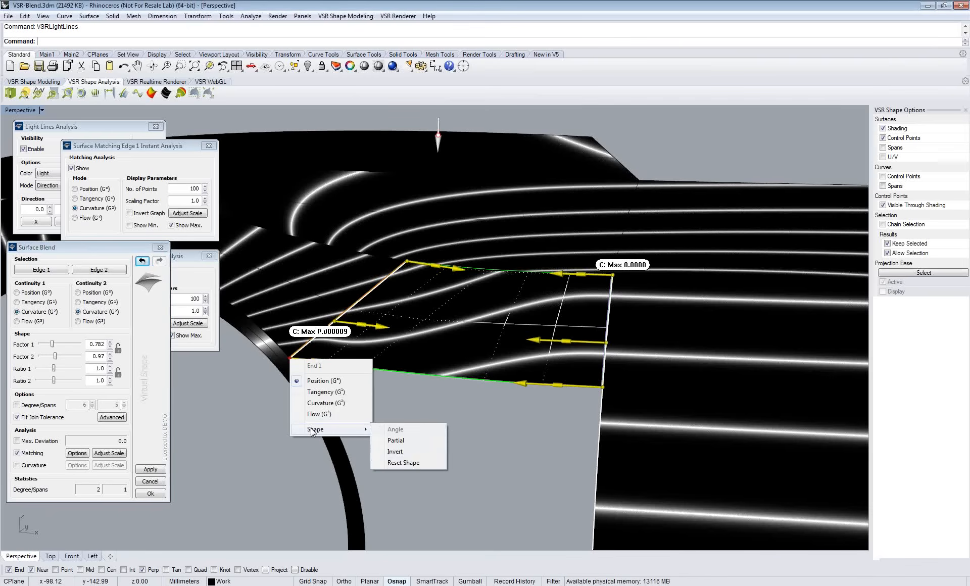
click(414, 463)
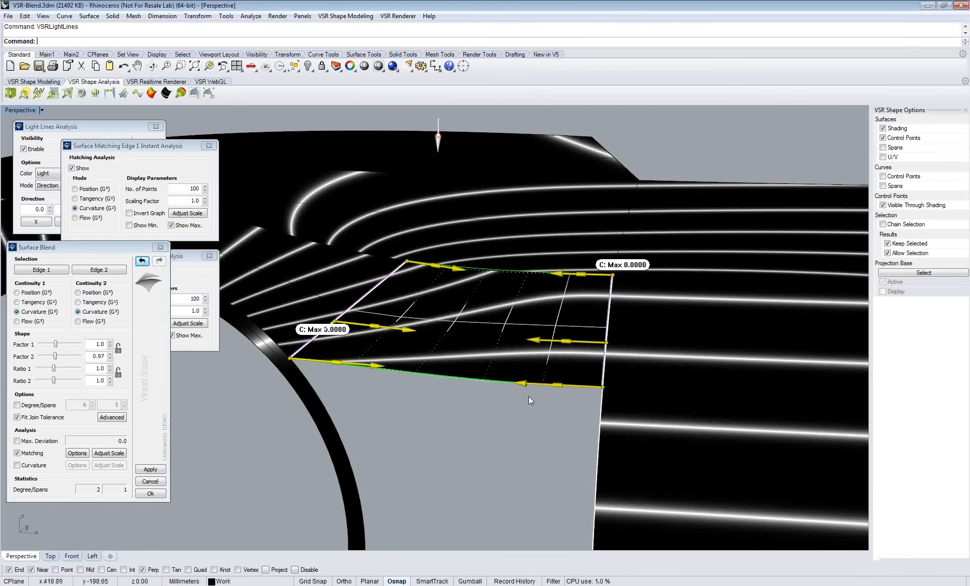
click(602, 387)
mouse_move(622, 461)
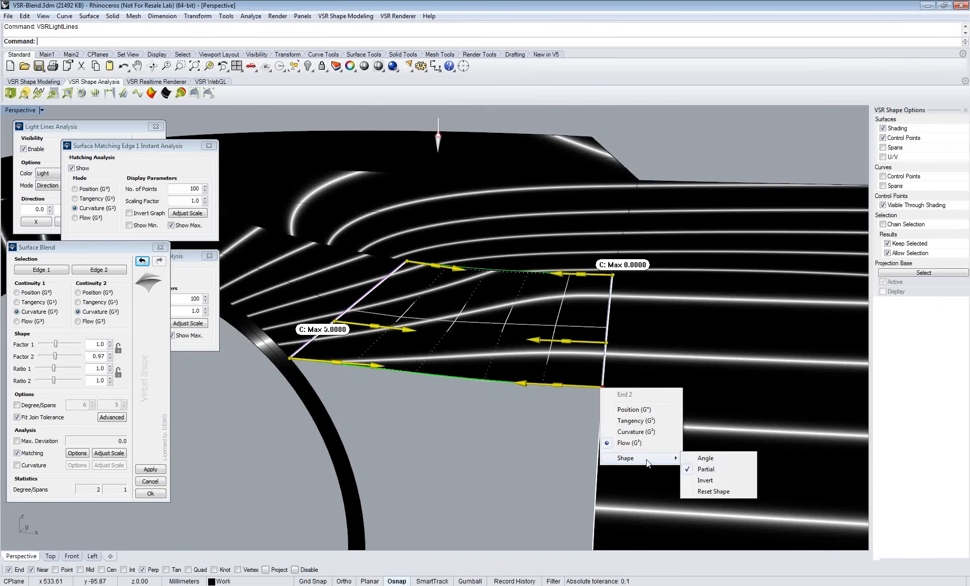
click(714, 493)
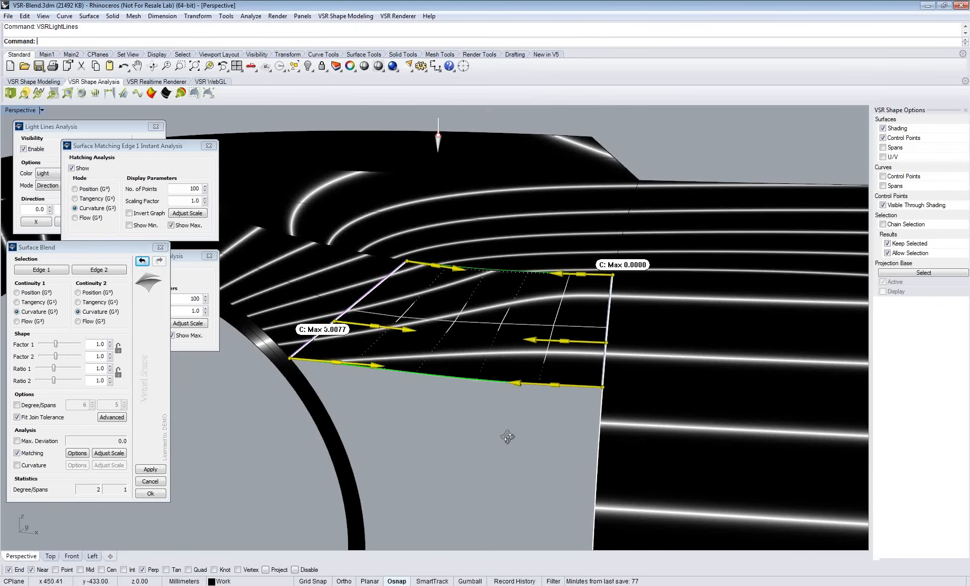
Step: Accept the surface blend and close the light-line analysis
right_drag(507, 437, 437, 394)
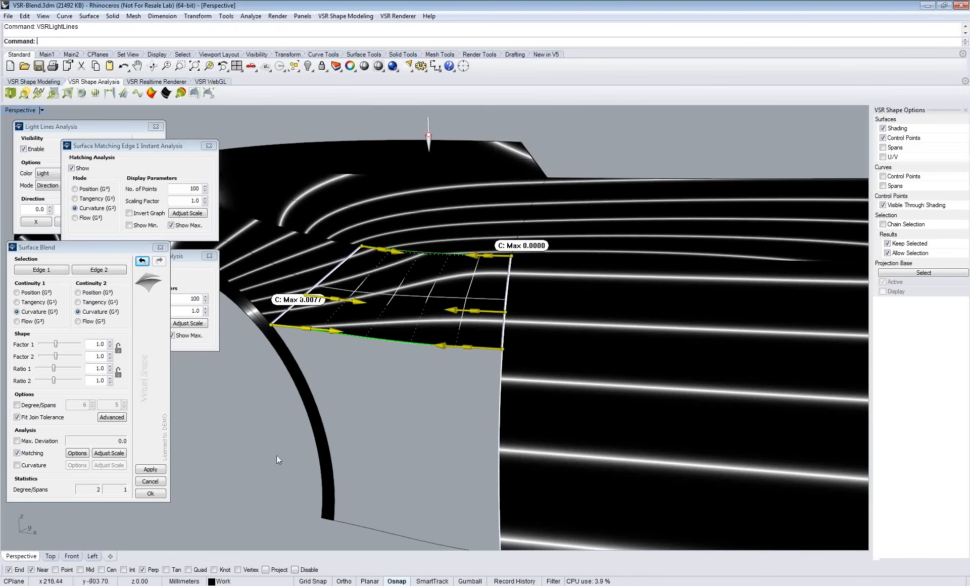
click(150, 494)
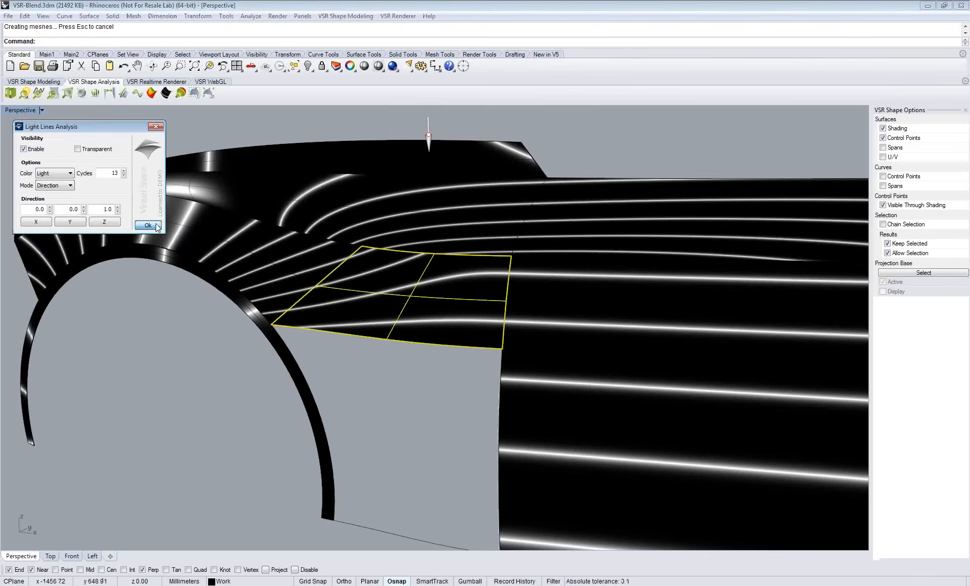
click(156, 224)
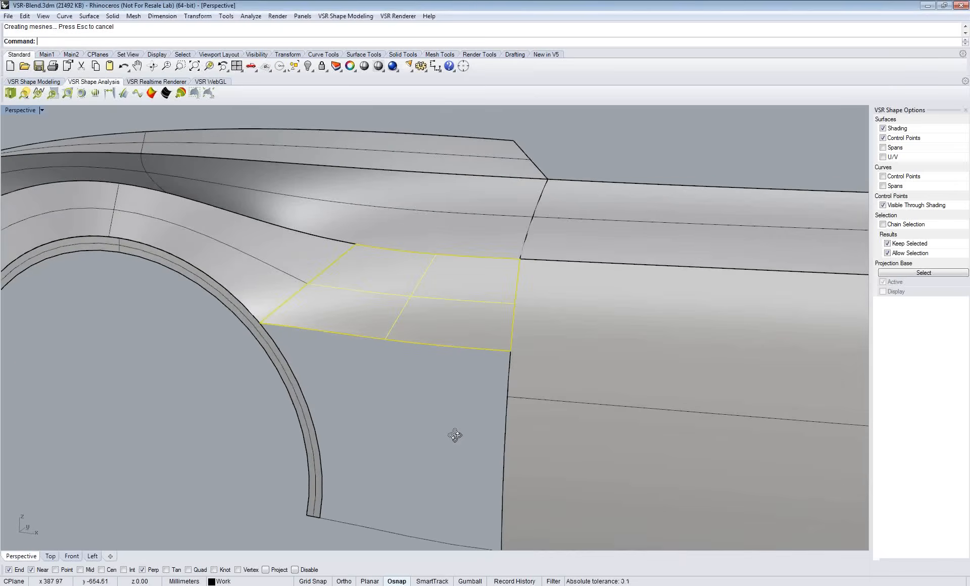
right_drag(453, 438, 381, 414)
scroll(367, 407, down, 2)
right_drag(370, 405, 381, 400)
Step: Fill the opening below the blend with Surface from Curves, using the blend's lower edge, wheel-arch edge, bottom curve and side-panel edge
click(45, 82)
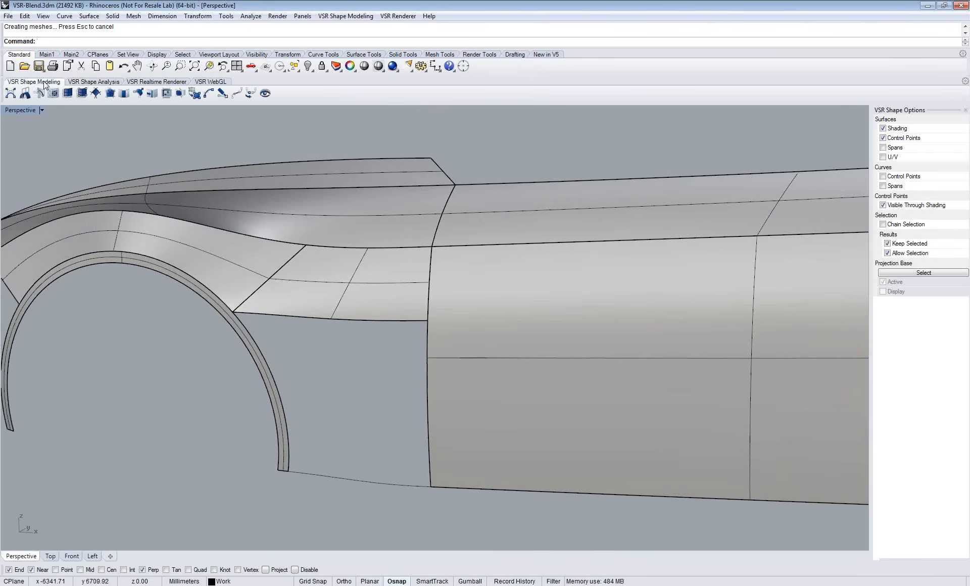
click(96, 93)
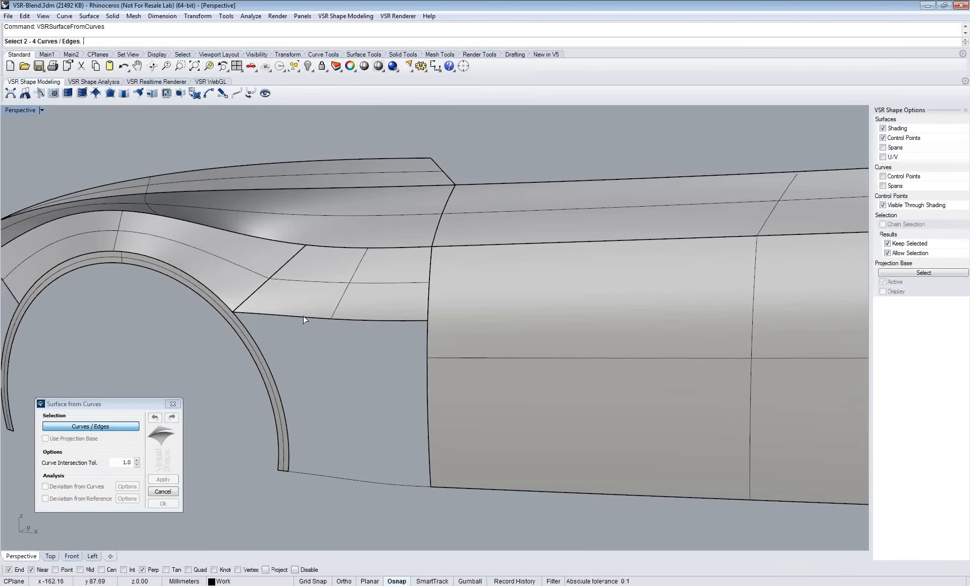
click(303, 319)
click(276, 380)
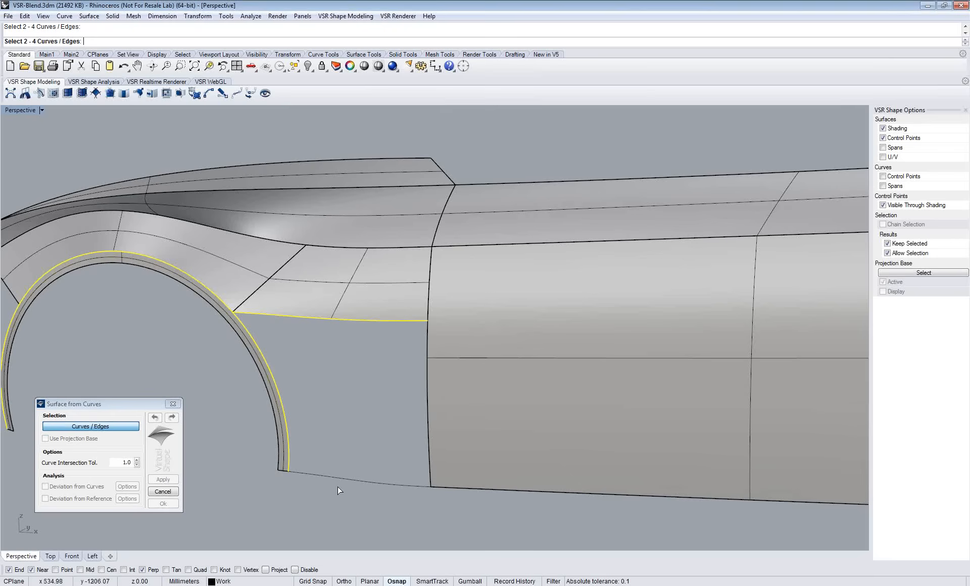
click(365, 483)
click(429, 466)
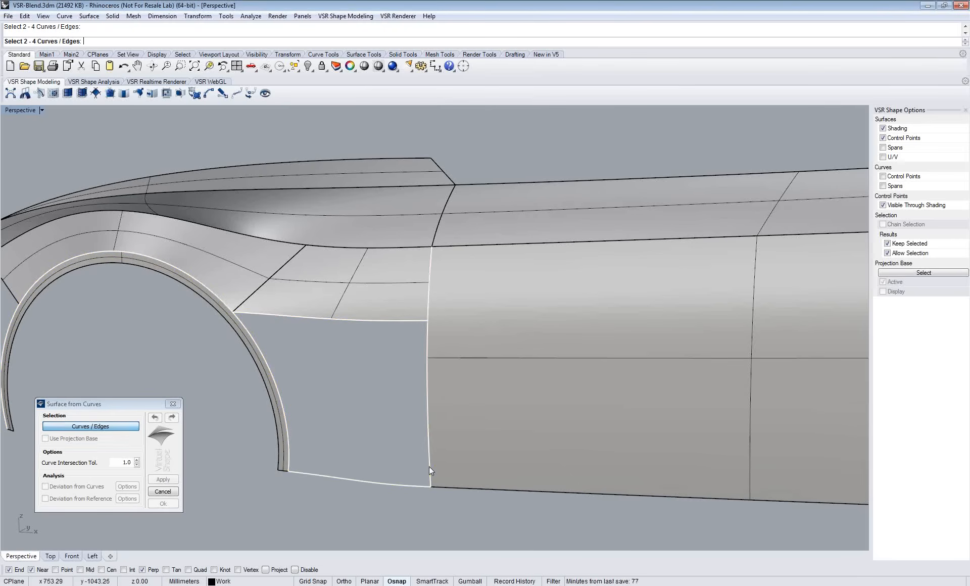
click(166, 480)
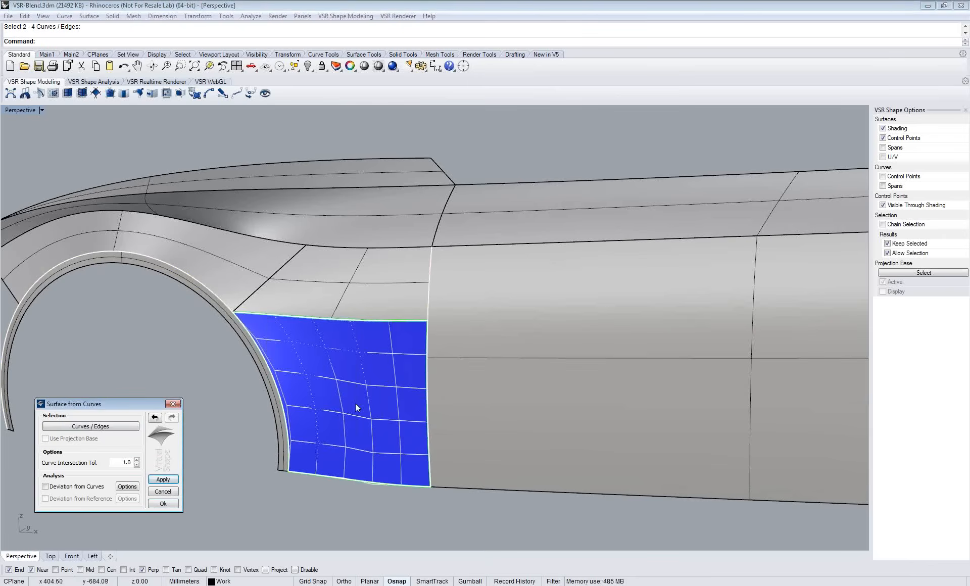
right_drag(359, 411, 329, 450)
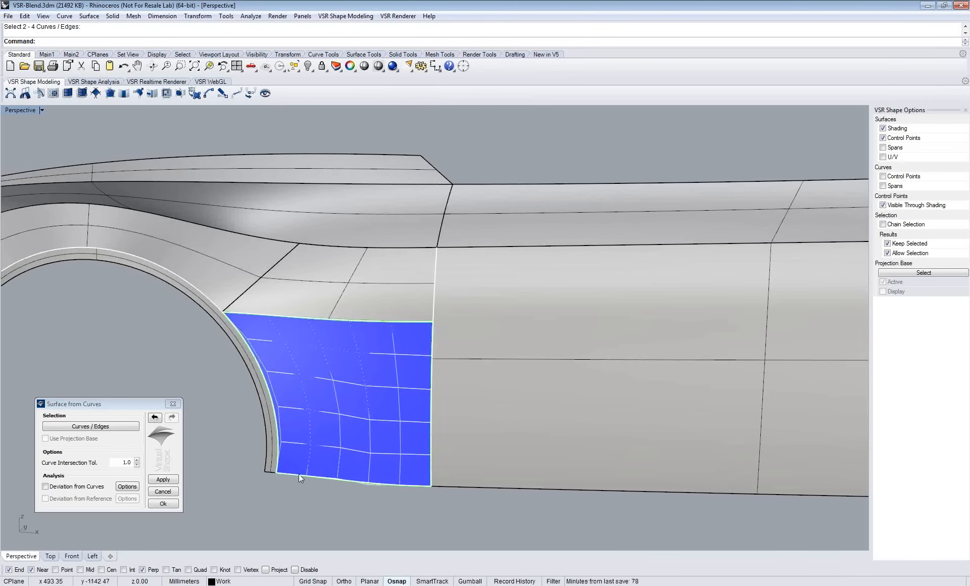
click(161, 503)
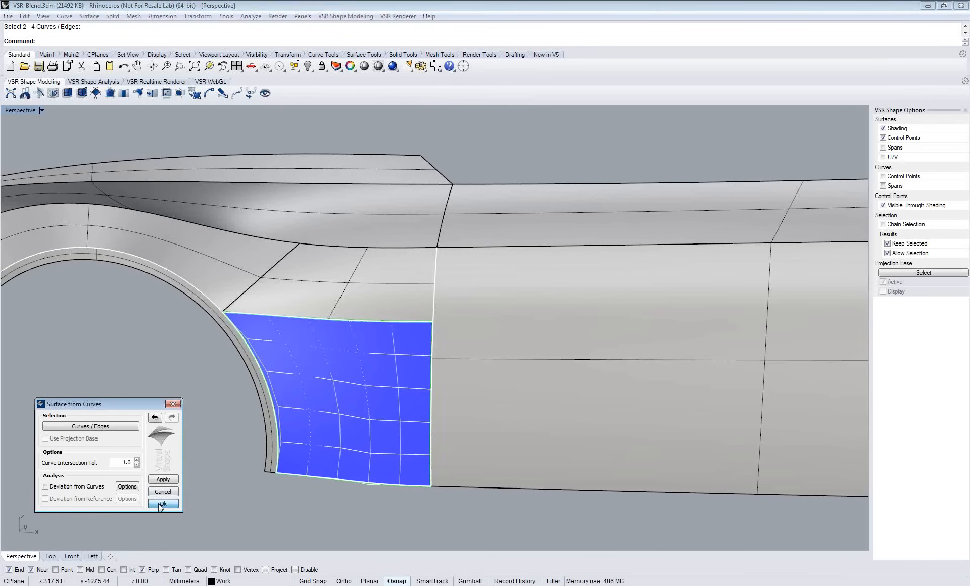
right_drag(164, 449, 153, 447)
key(Escape)
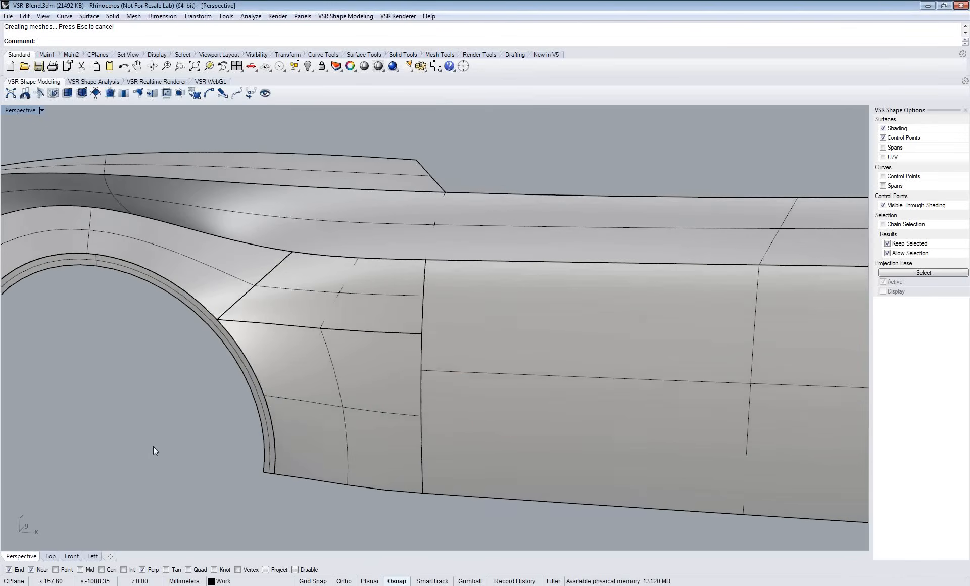
Step: Start Surface Align on the lower surface and set its wheel-arch edge to Position (G0) continuity
click(167, 95)
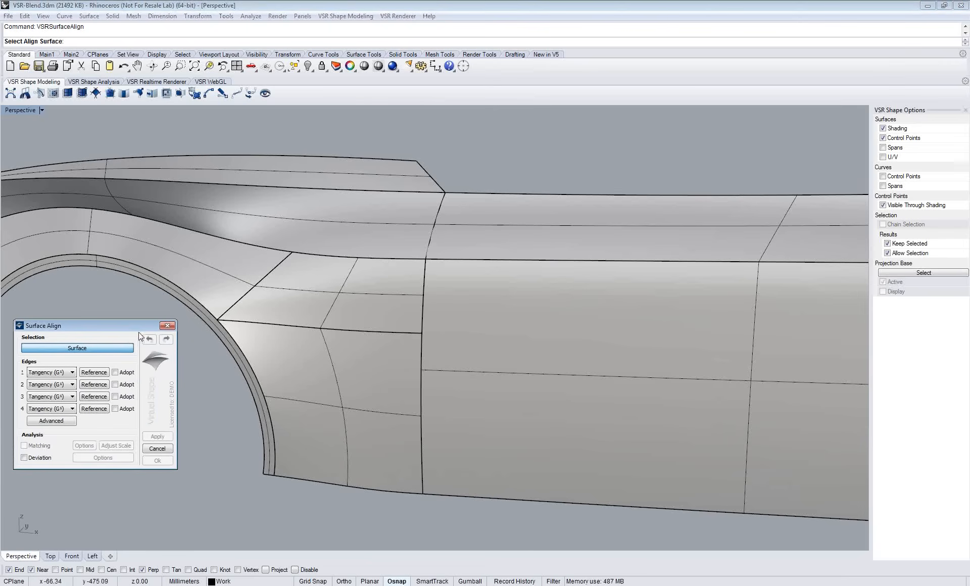
click(334, 373)
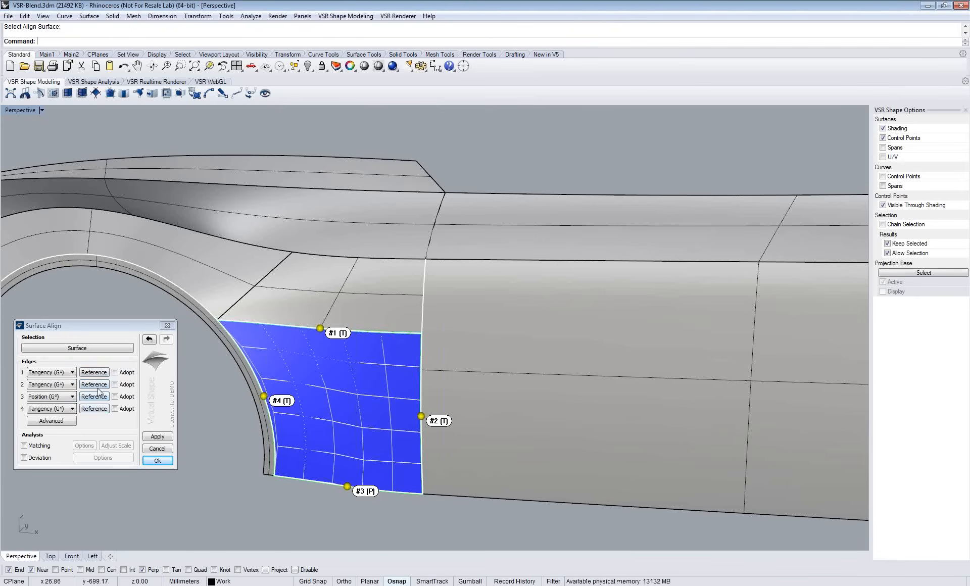
right_click(263, 399)
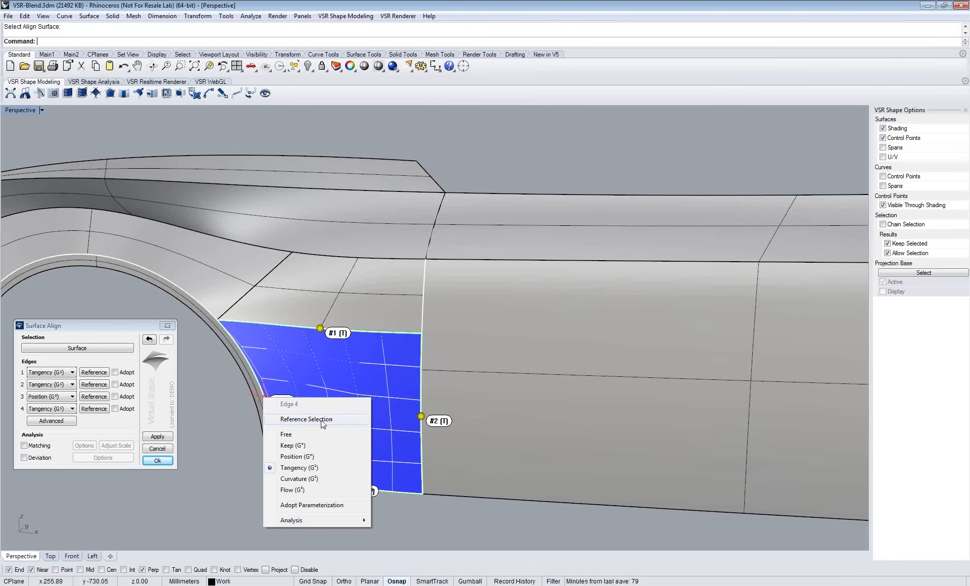
click(227, 432)
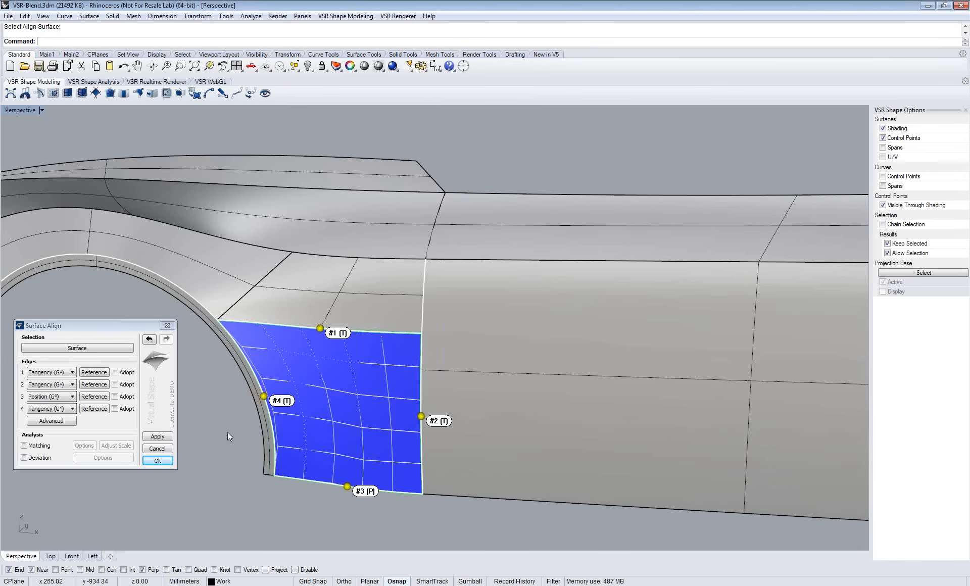
right_drag(229, 433, 293, 485)
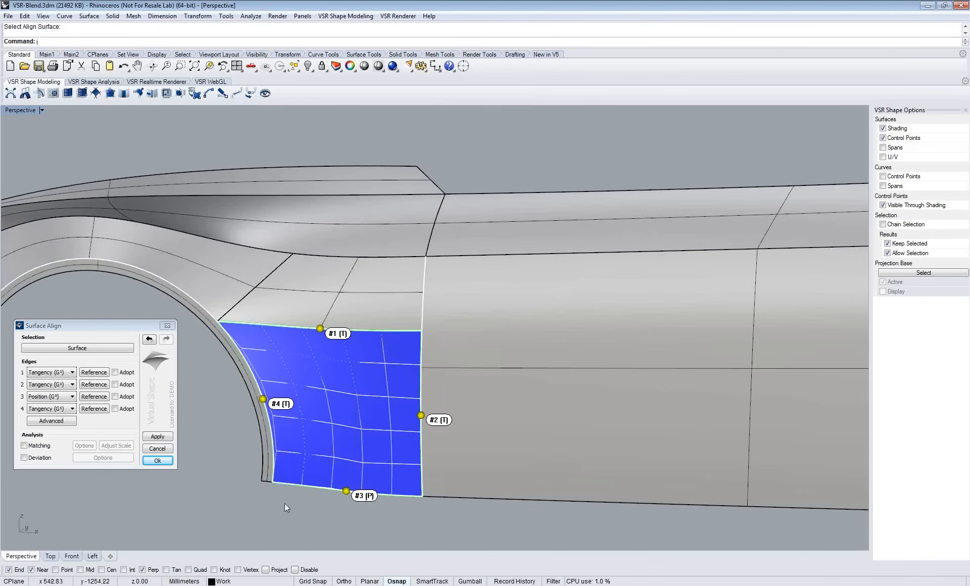
right_drag(284, 504, 269, 411)
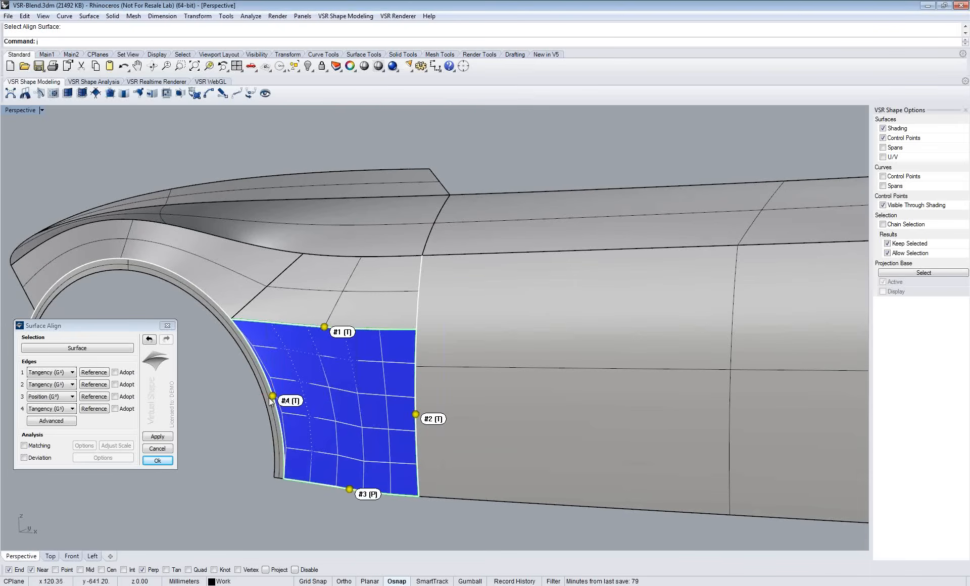
right_click(272, 398)
click(292, 456)
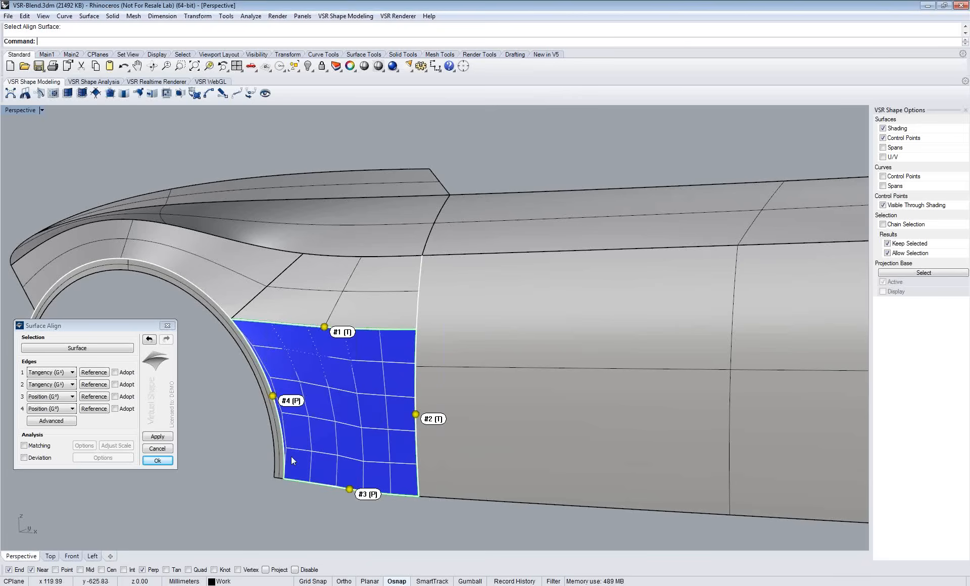
Step: Set the lower surface's upper edge and side-panel edge to Curvature (G2) continuity and apply the alignment
right_drag(235, 432, 382, 383)
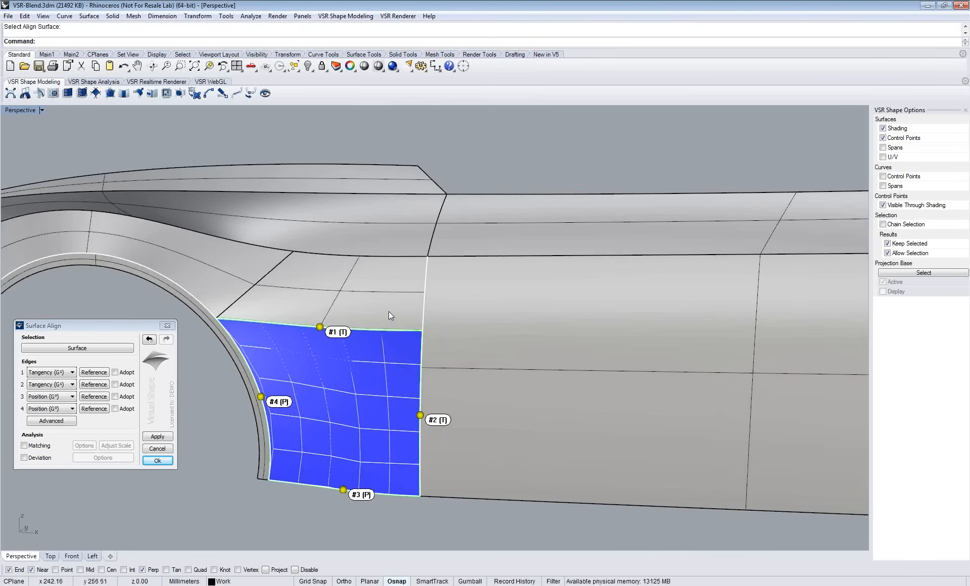
right_drag(465, 380, 395, 370)
right_drag(477, 363, 538, 352)
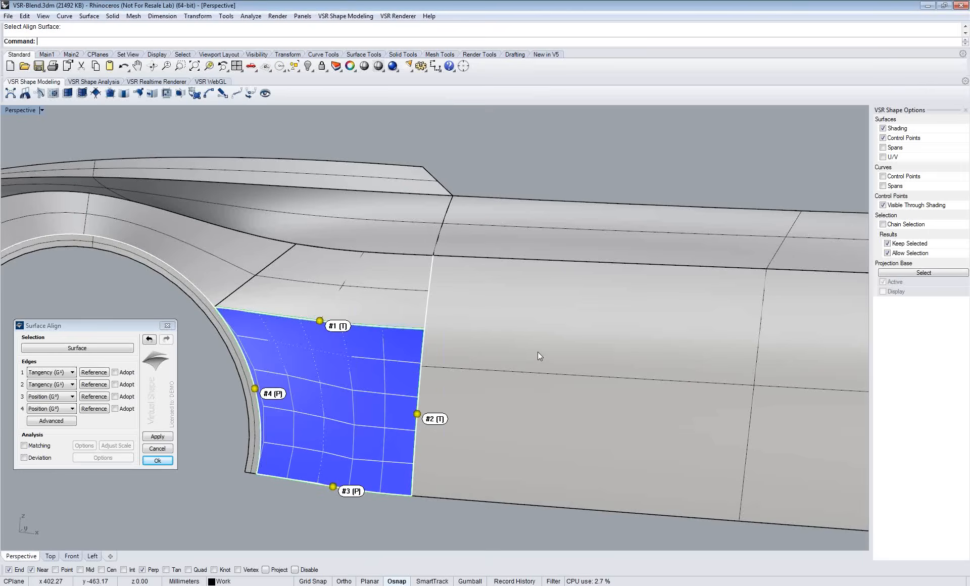
click(320, 322)
click(354, 402)
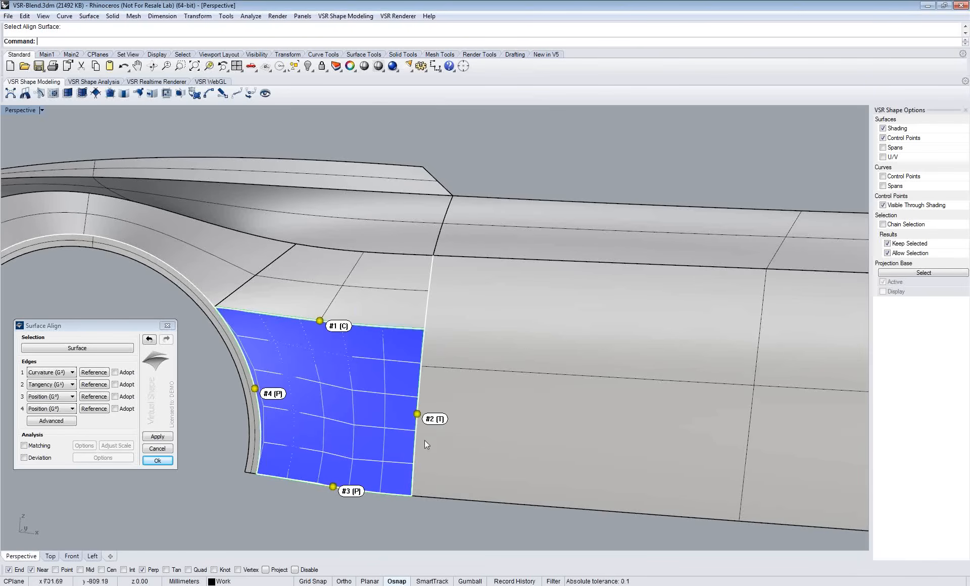
click(417, 414)
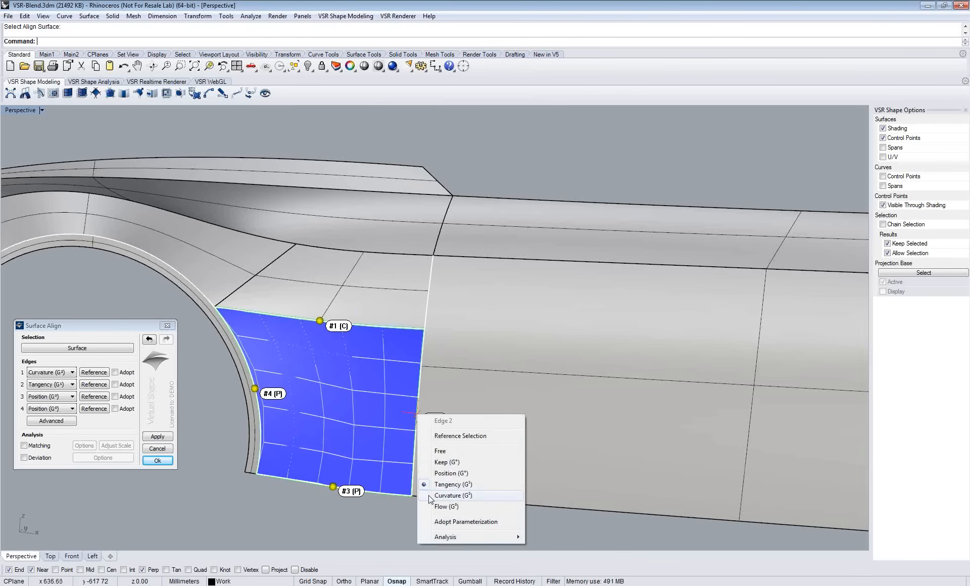
click(447, 496)
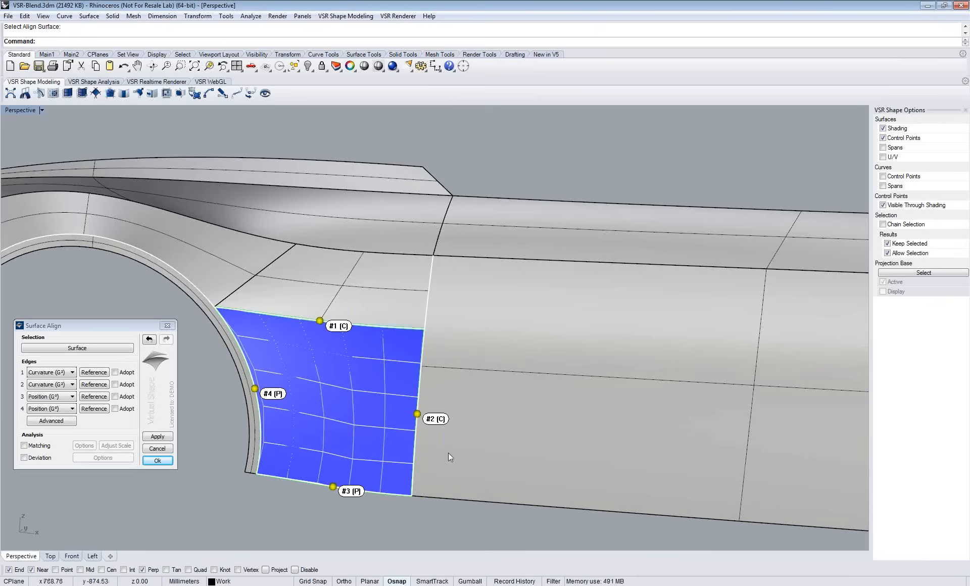
right_drag(467, 458, 437, 453)
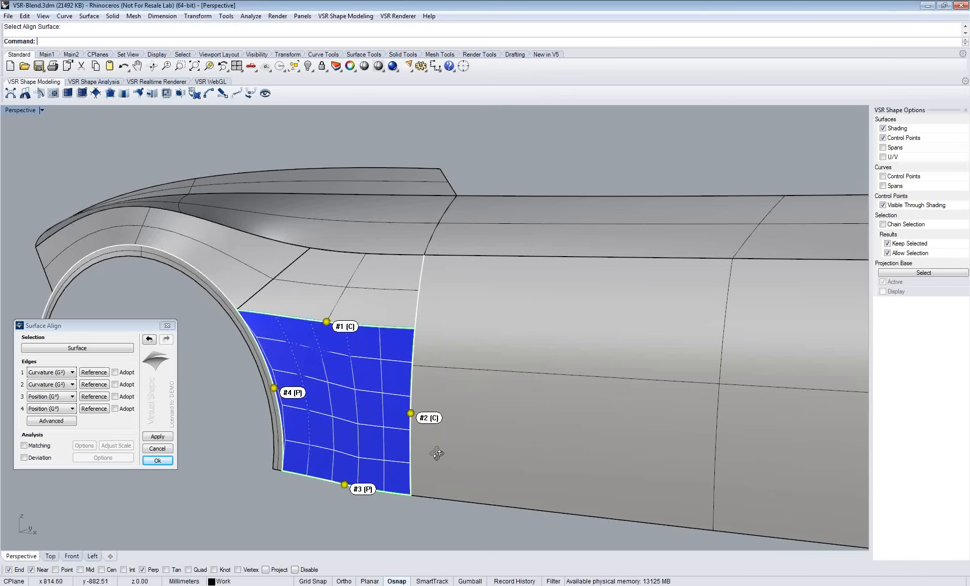
click(158, 437)
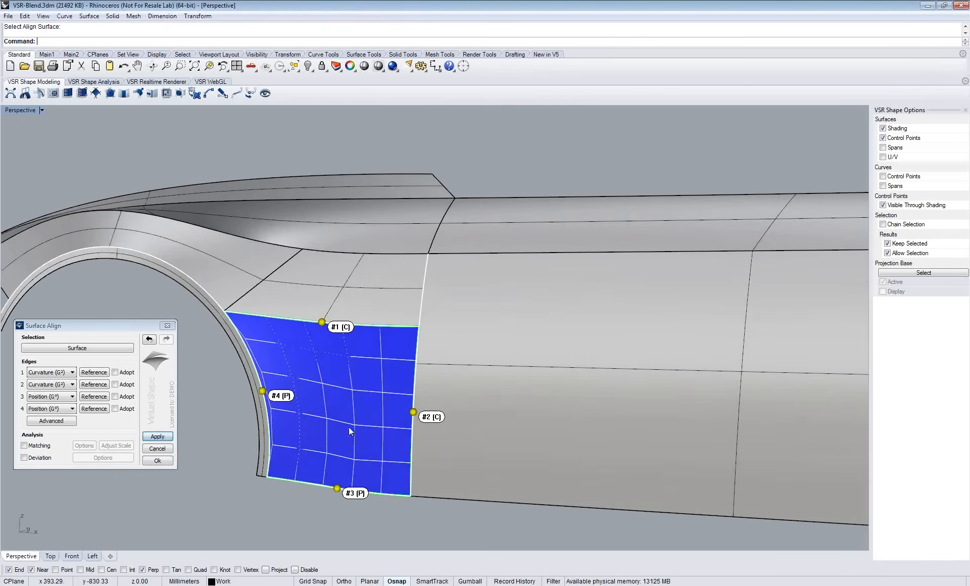
Step: Turn on the matching analysis for the aligned surface and examine the deviation at the corner by the wheel arch
right_drag(349, 426, 295, 432)
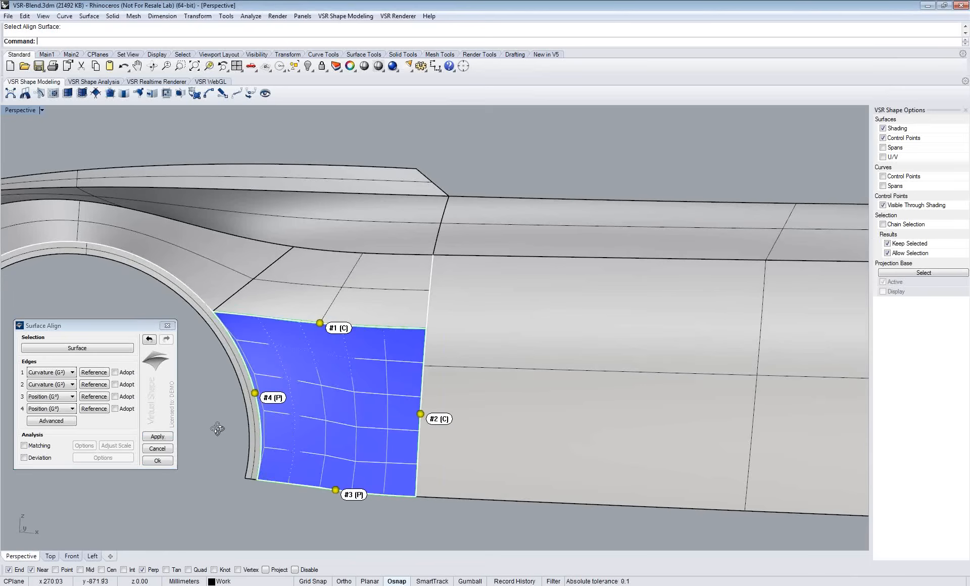
right_drag(218, 429, 214, 431)
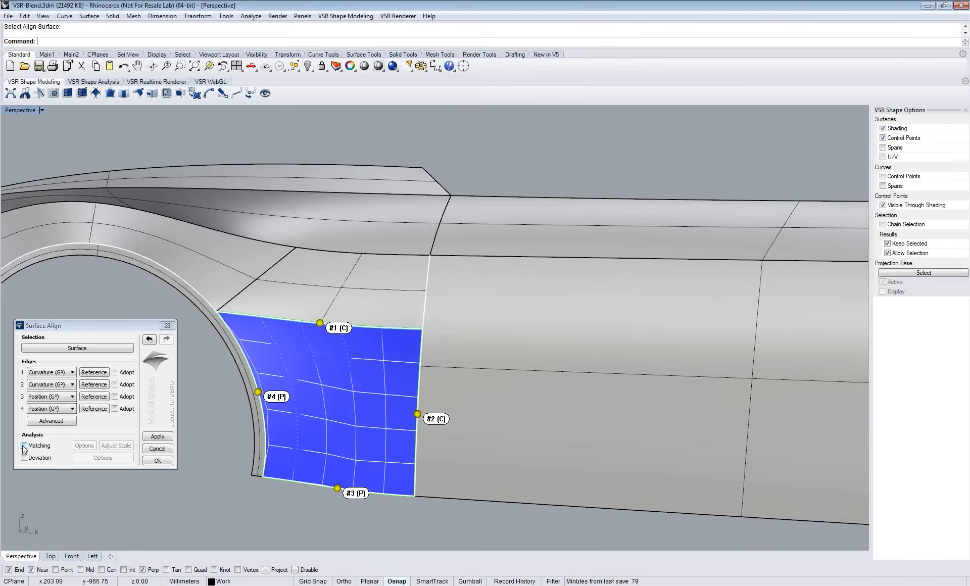
click(24, 446)
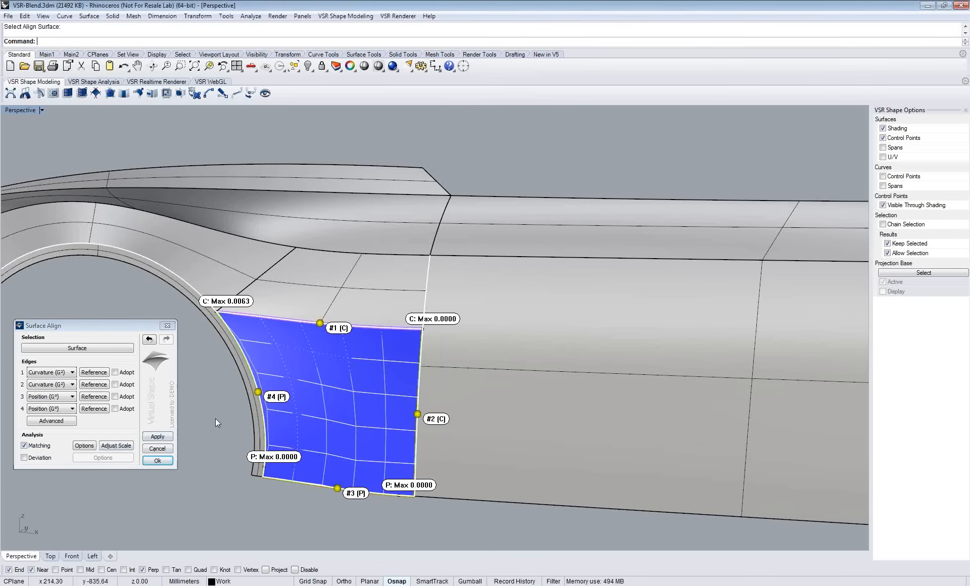
right_drag(215, 418, 210, 420)
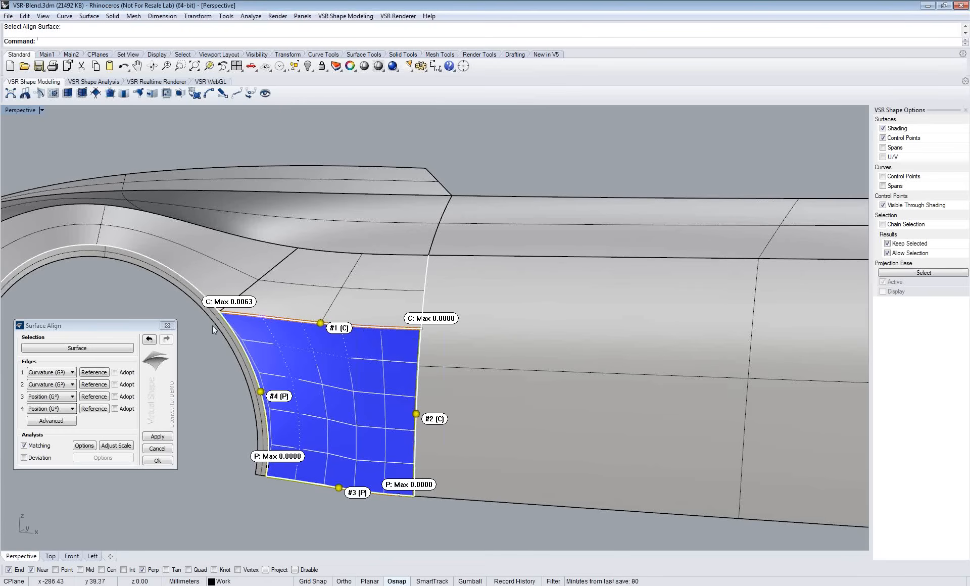
scroll(223, 314, up, 1)
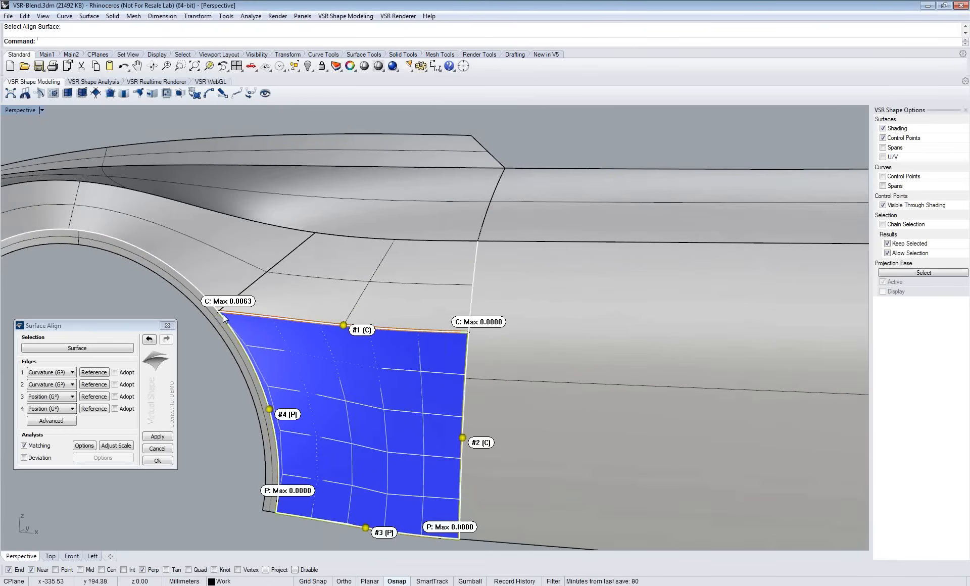
scroll(222, 314, up, 1)
scroll(223, 308, up, 2)
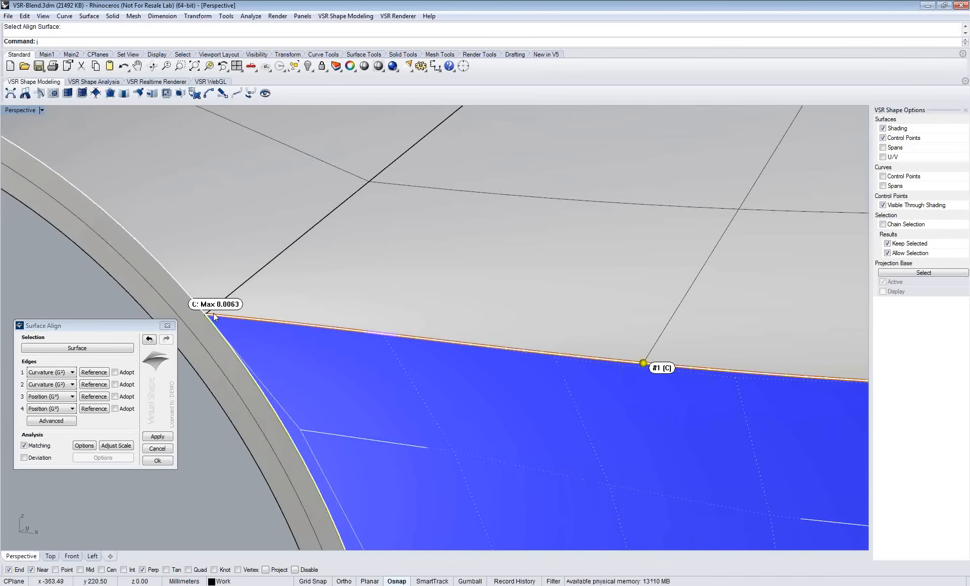
scroll(214, 317, down, 2)
scroll(214, 317, down, 2)
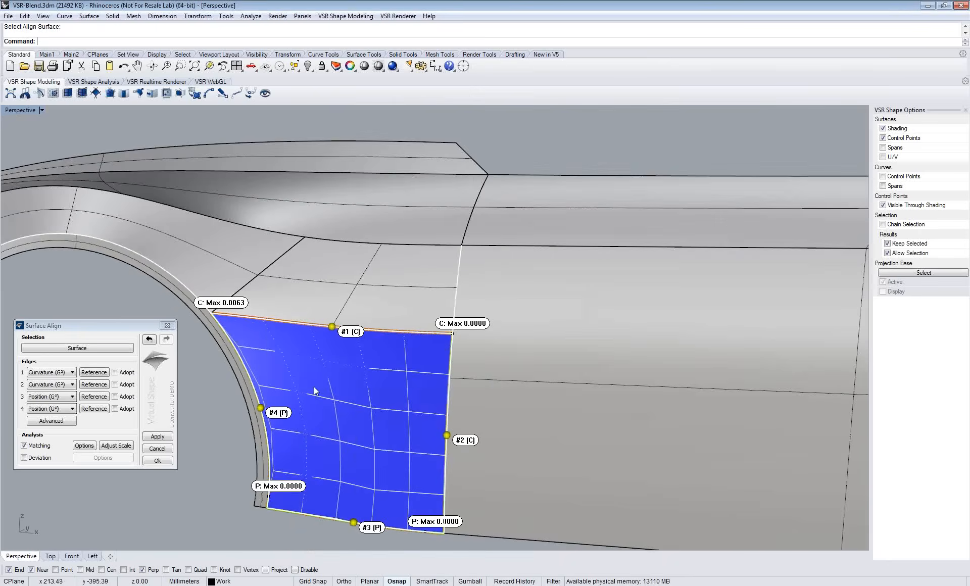
Step: Check the flow across the blend and aligned surface with Light Lines analysis, then close it
click(94, 81)
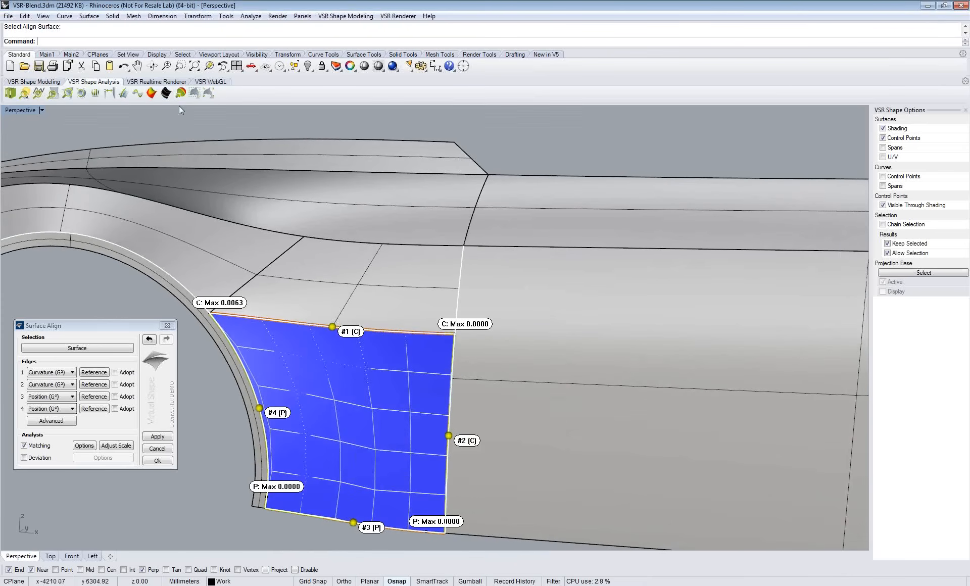
click(166, 93)
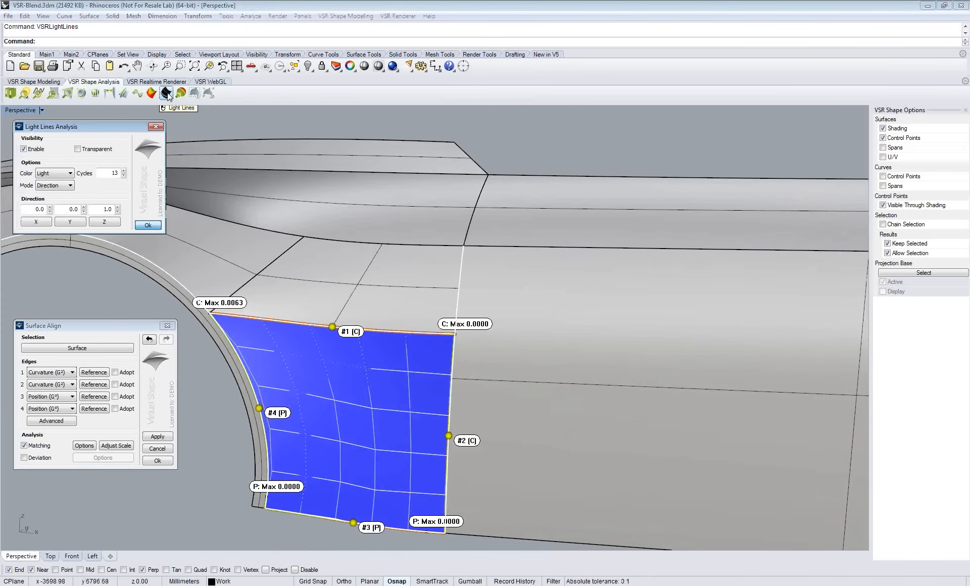
scroll(203, 320, up, 2)
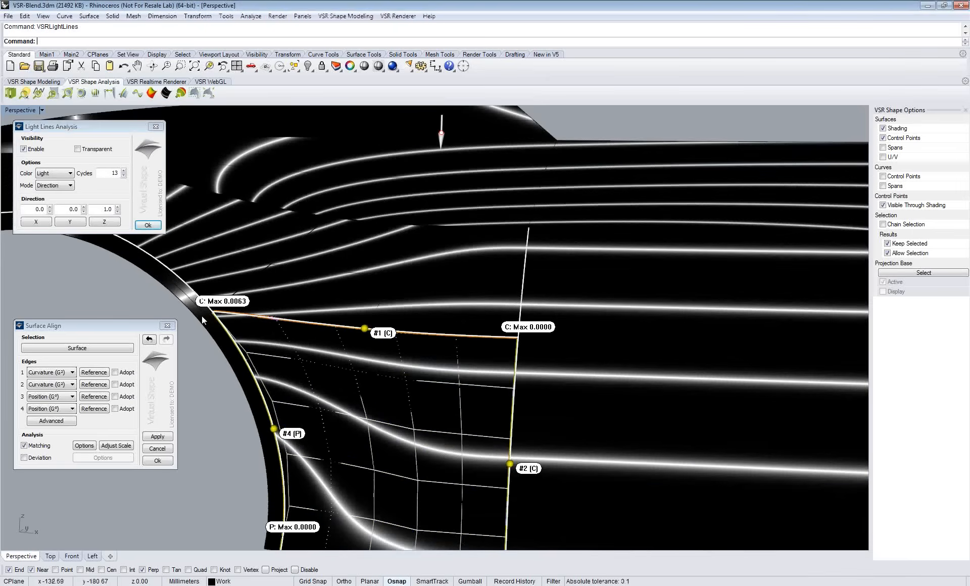
scroll(203, 320, up, 2)
drag(440, 129, 442, 135)
click(146, 226)
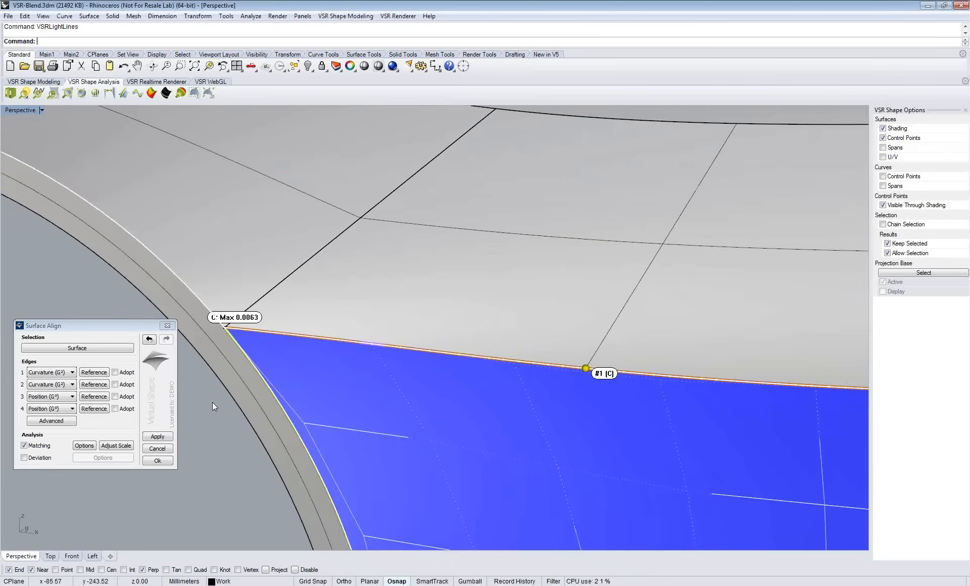
Step: Switch the matching analysis for the aligned surface's upper edge off and back on
scroll(212, 402, down, 5)
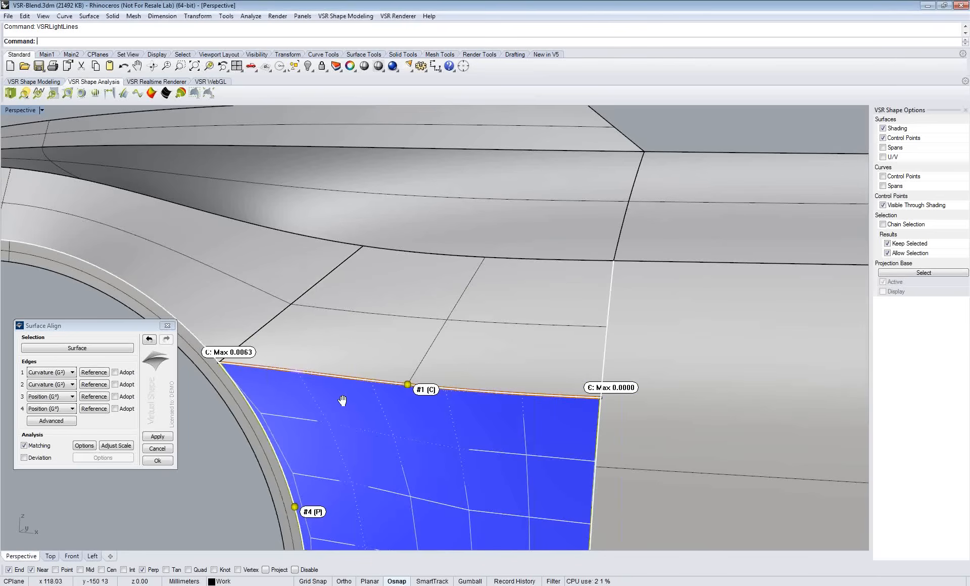
shift+right_drag(342, 400, 363, 354)
scroll(340, 353, down, 2)
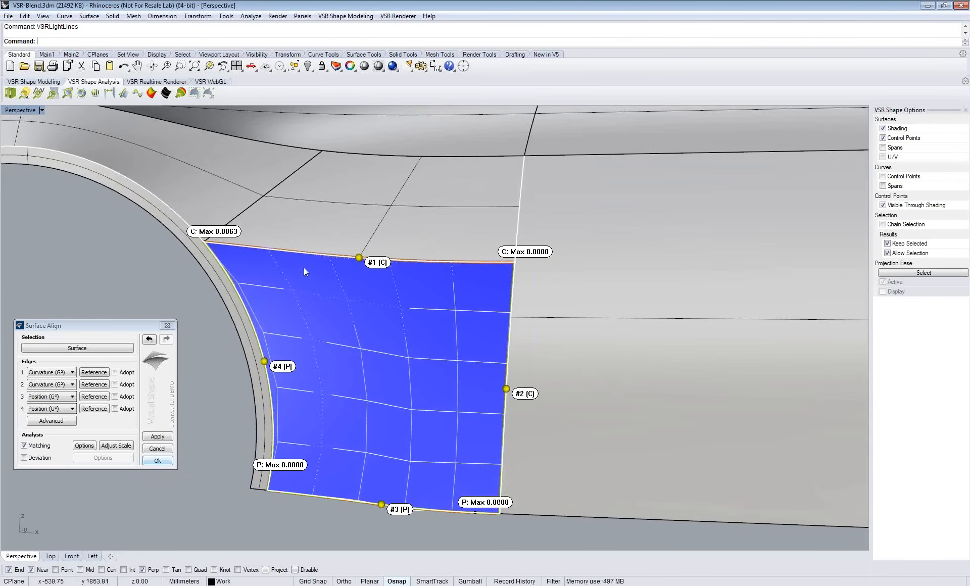
click(359, 258)
mouse_move(393, 383)
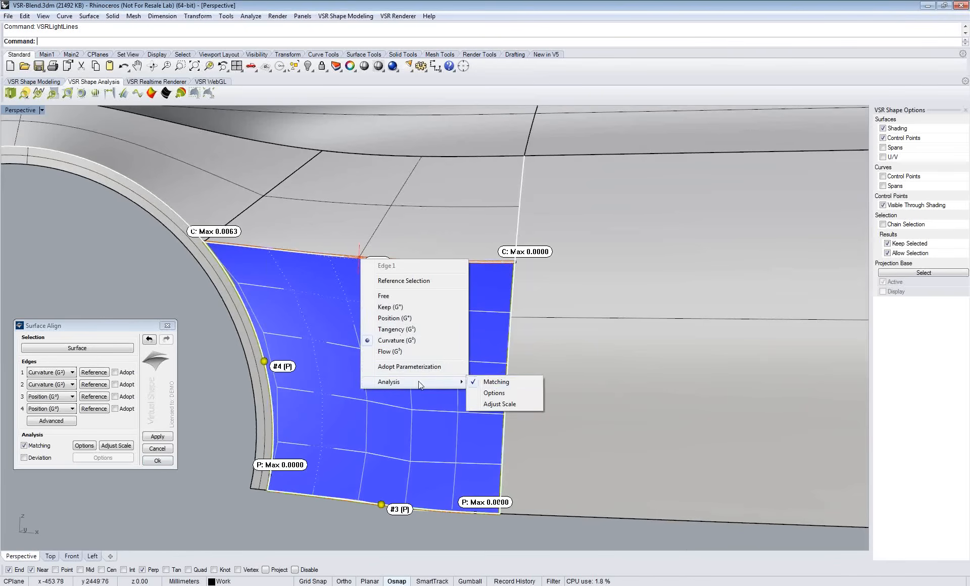
click(486, 383)
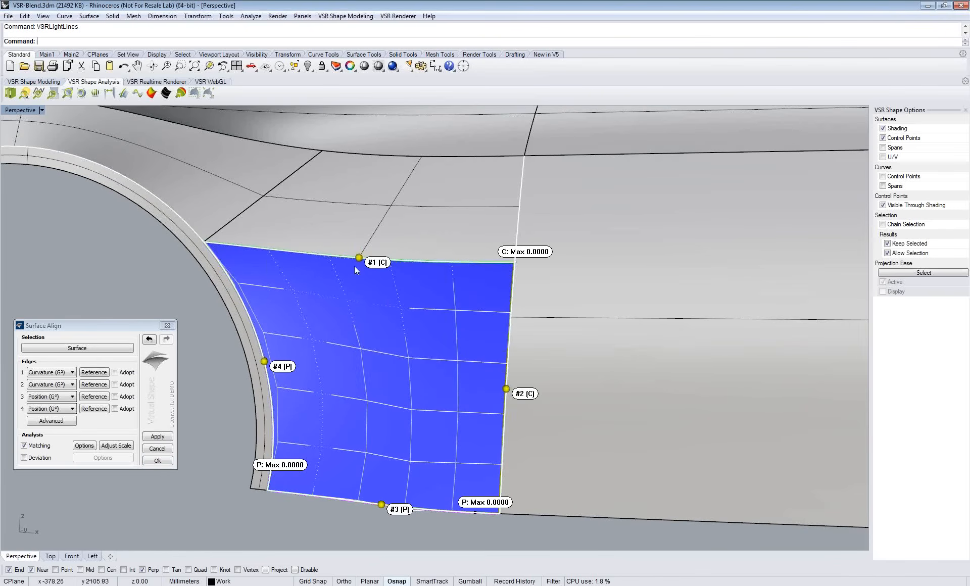
click(357, 259)
mouse_move(387, 382)
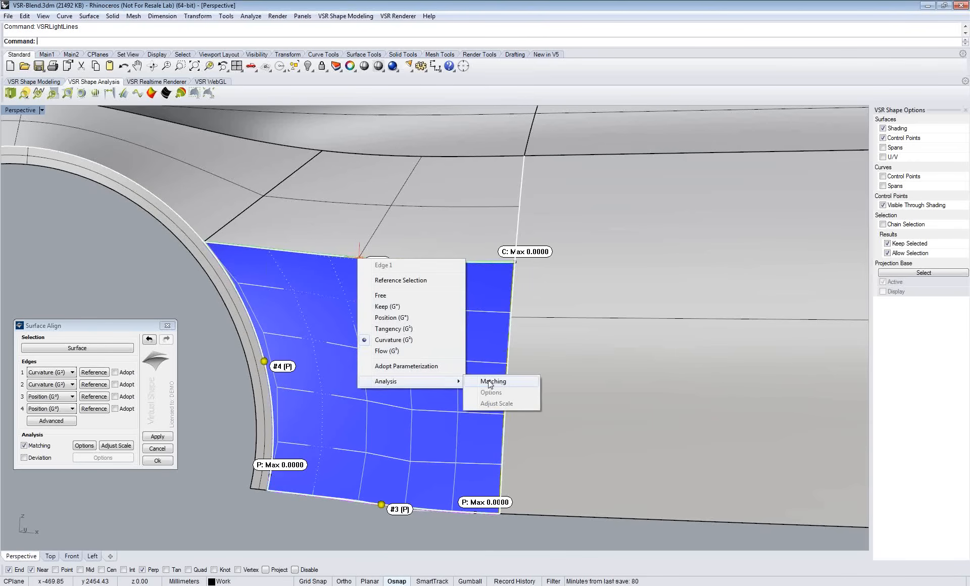
click(490, 383)
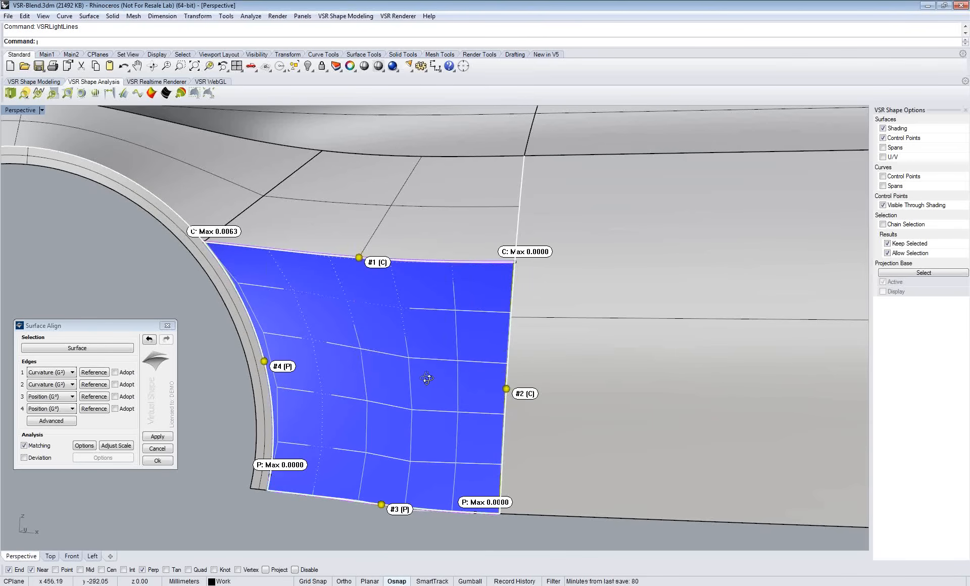
Step: Accept the surface alignment and deselect the lower surface
drag(427, 378, 416, 379)
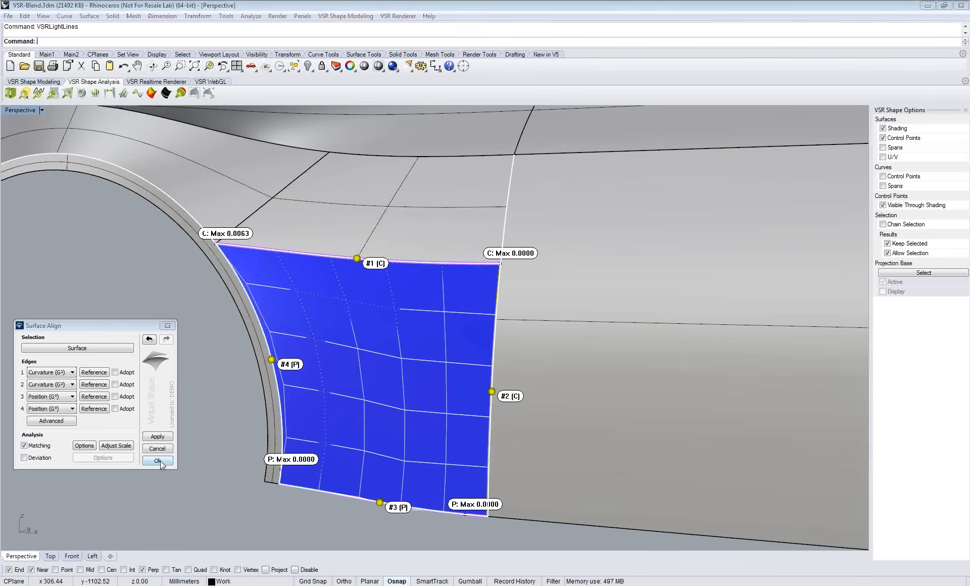
click(158, 460)
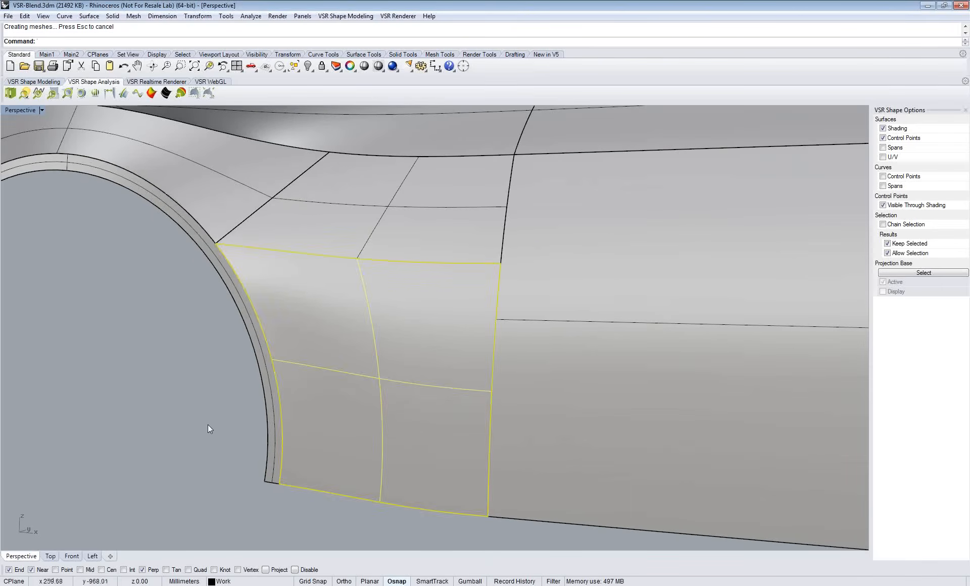
click(208, 425)
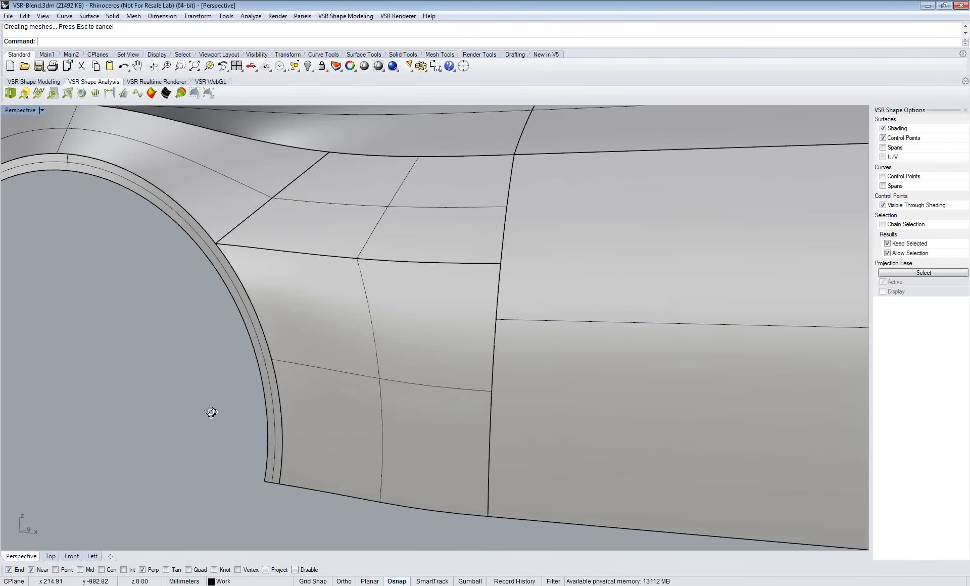
right_drag(211, 412, 208, 413)
scroll(181, 418, down, 10)
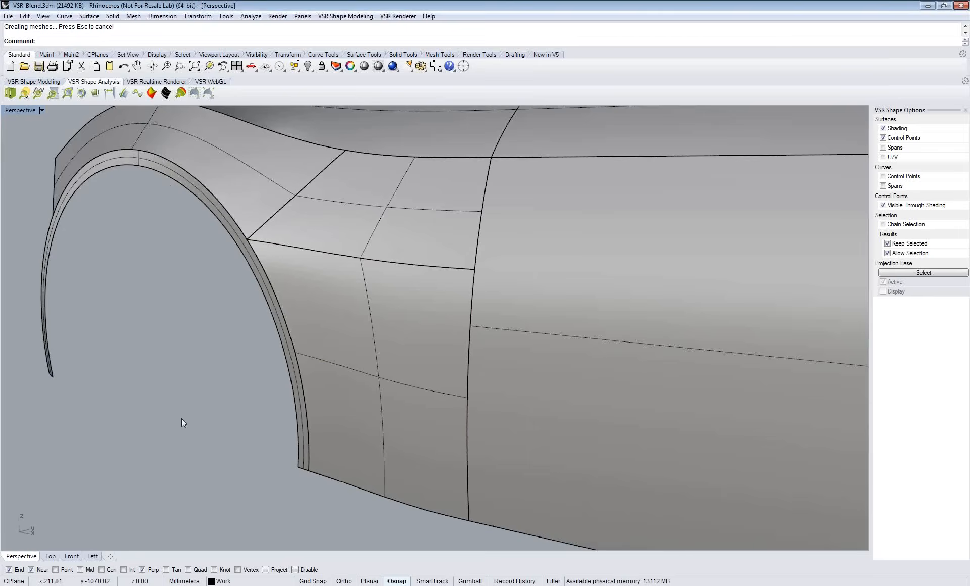
Step: Examine the light-line flow across the wheel arch, blend and side panel with Light Lines analysis, then close it
click(166, 94)
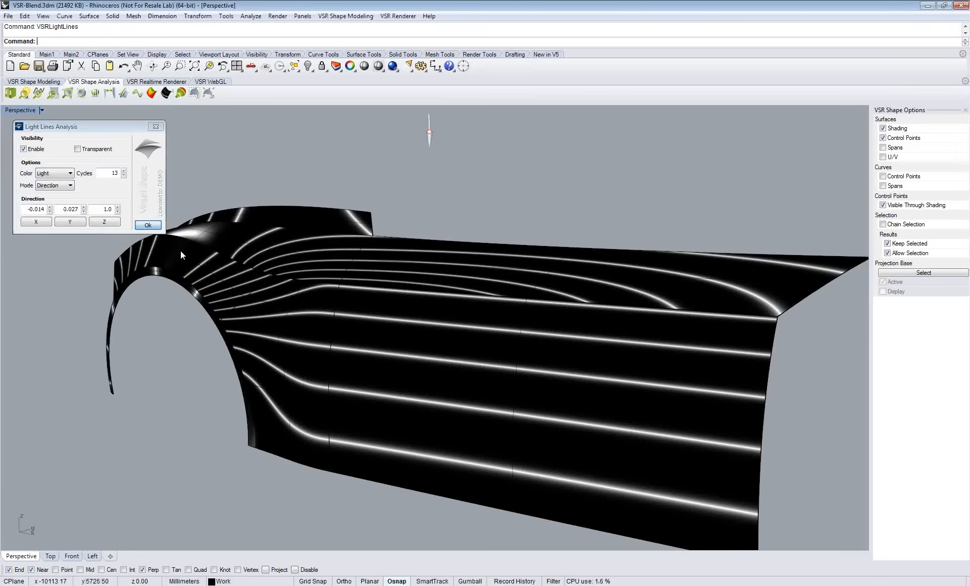
right_drag(181, 250, 222, 263)
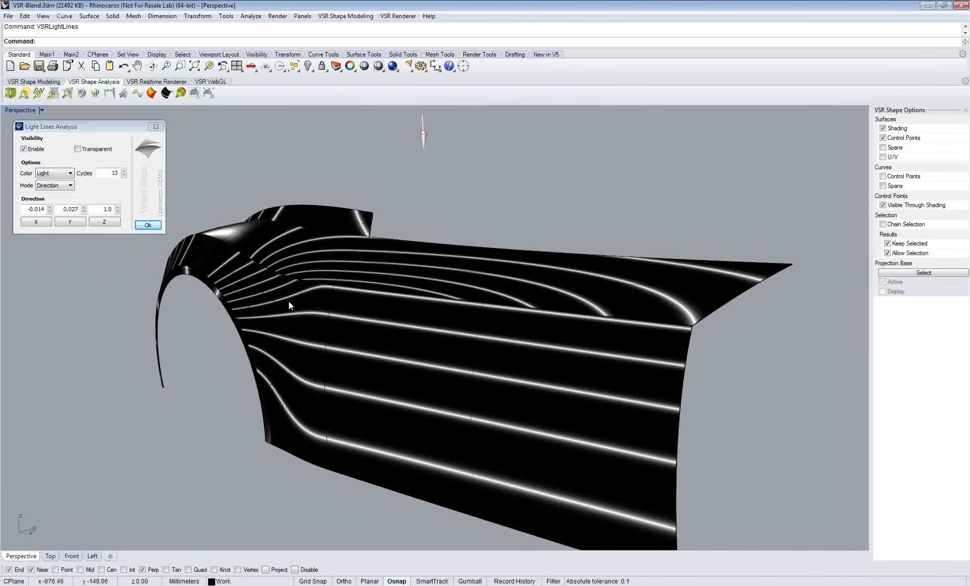
scroll(204, 385, up, 2)
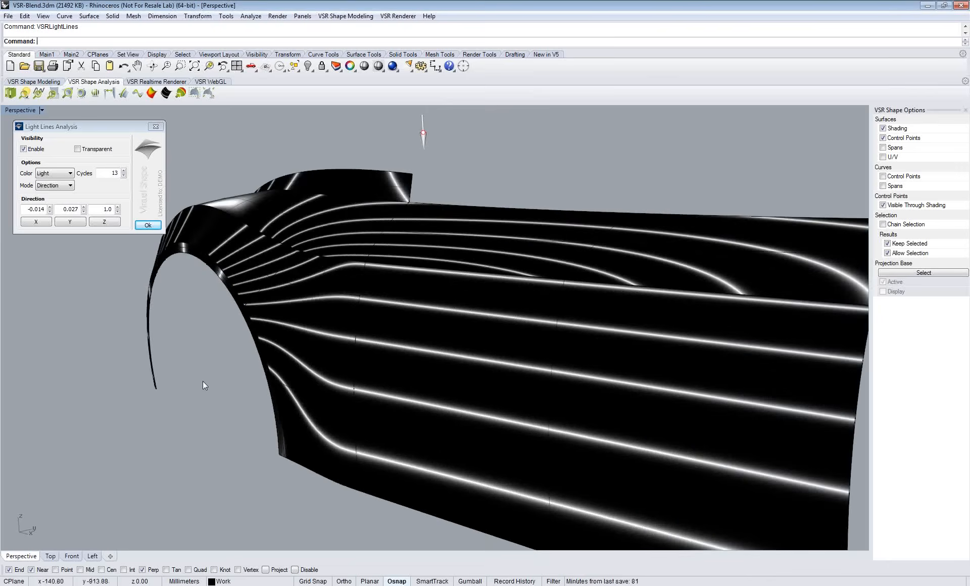
scroll(202, 381, up, 2)
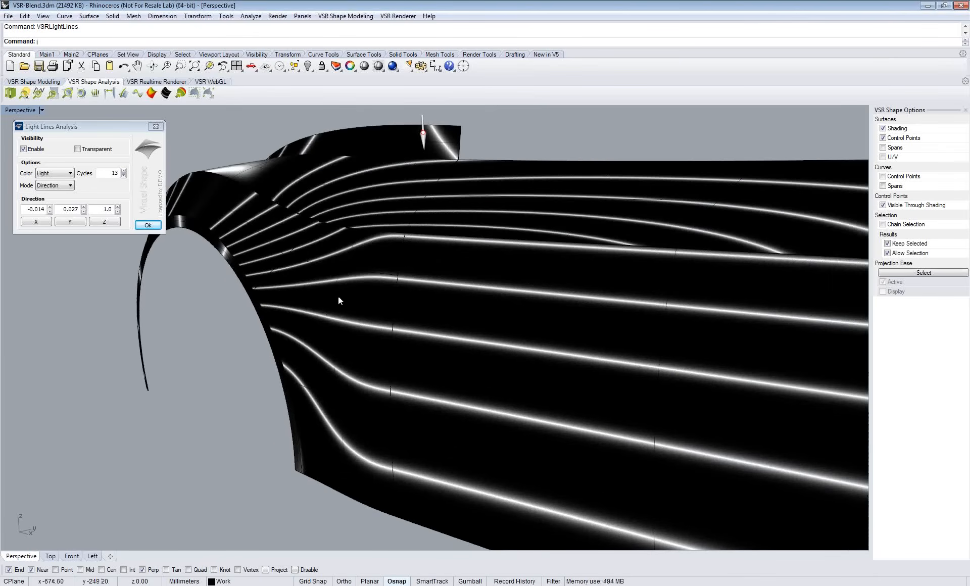
click(149, 226)
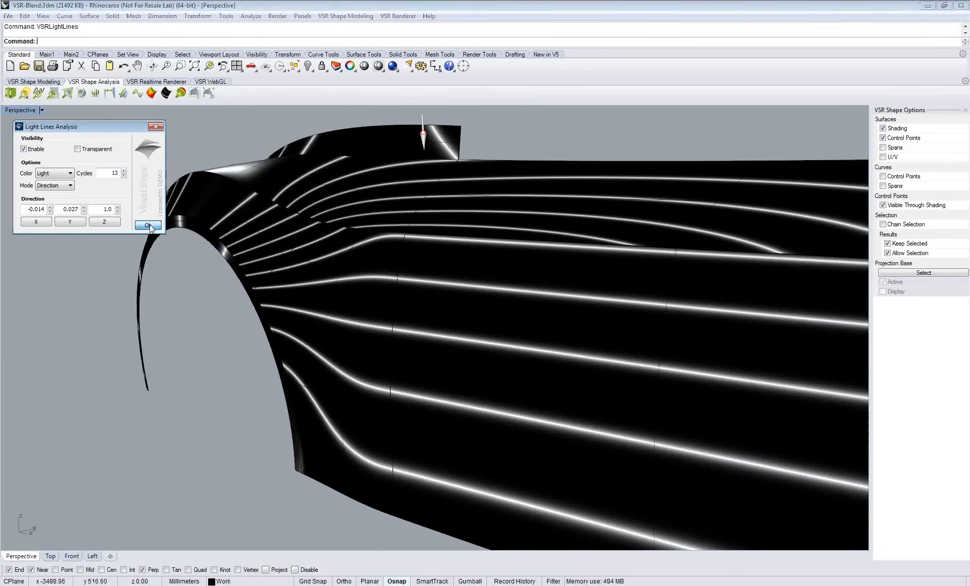
click(149, 225)
Step: Examine the shaded blend and lower surface against the wheel arch and side panel from several angles and distances
right_drag(183, 325, 154, 283)
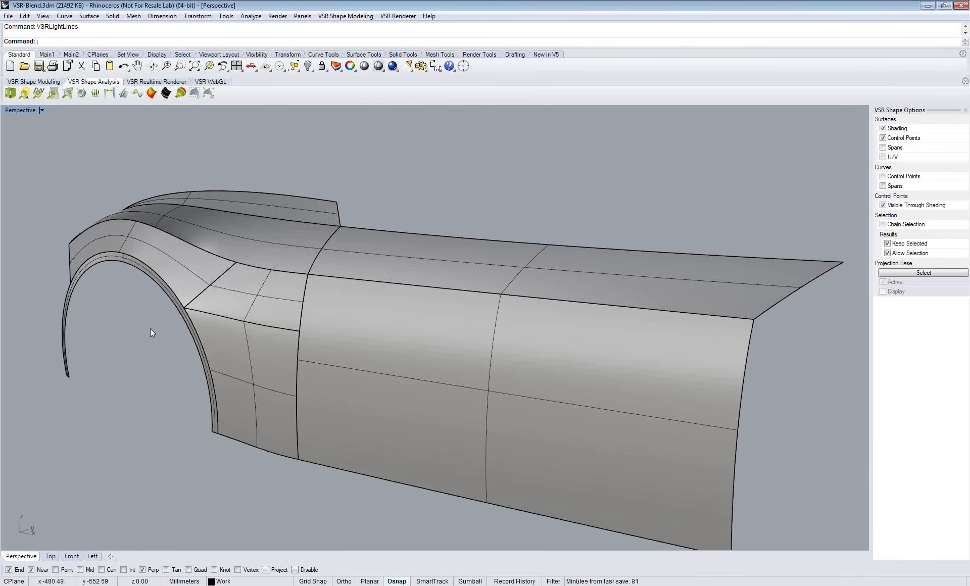
right_drag(150, 328, 295, 352)
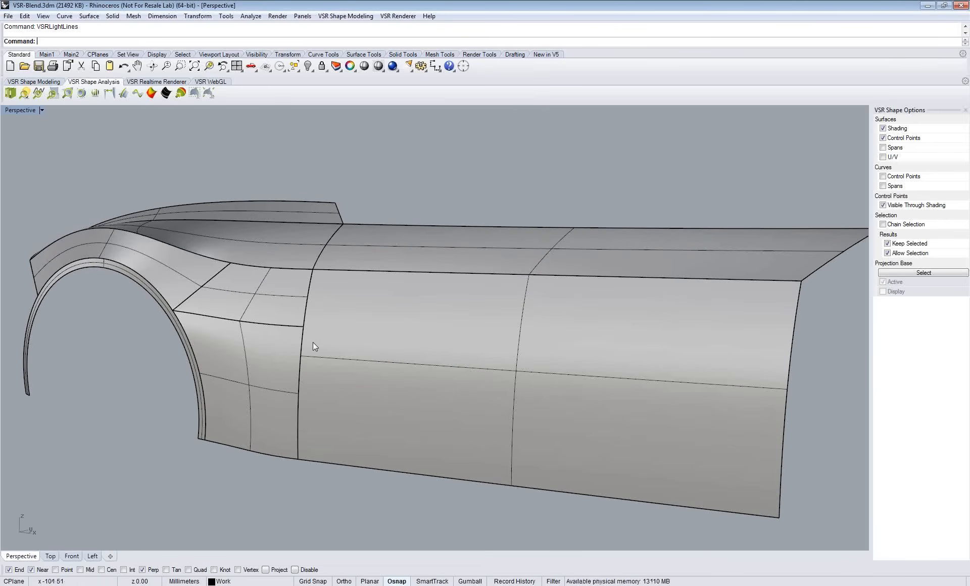
shift+right_drag(315, 341, 308, 341)
scroll(326, 349, down, 4)
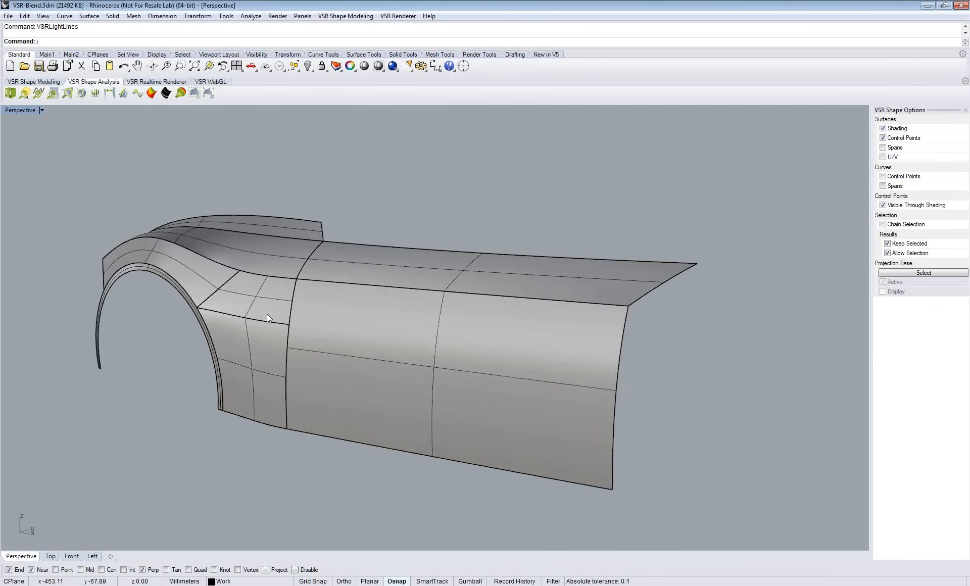
right_drag(269, 307, 260, 308)
scroll(259, 308, up, 2)
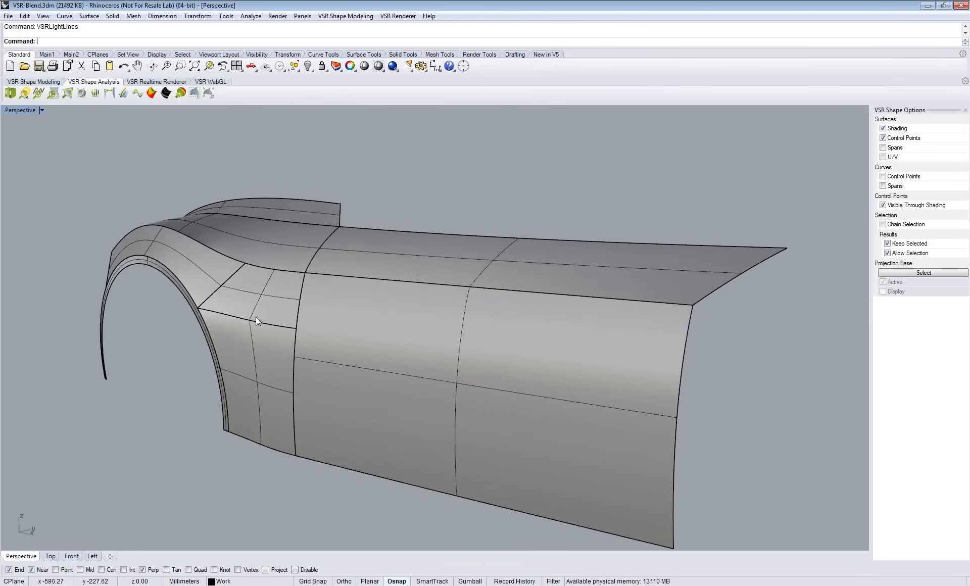
scroll(256, 318, up, 4)
scroll(256, 317, up, 1)
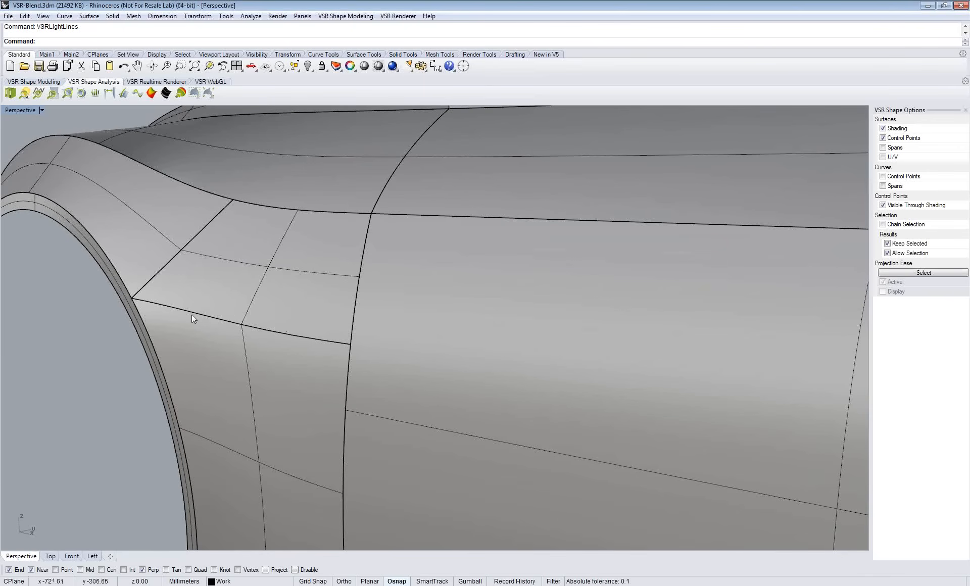
scroll(276, 320, down, 3)
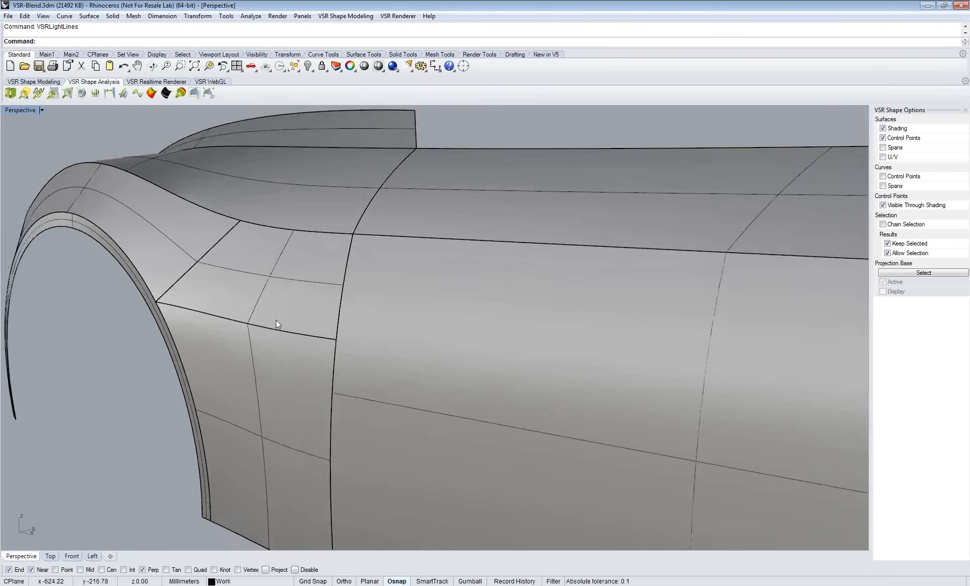
scroll(299, 317, up, 1)
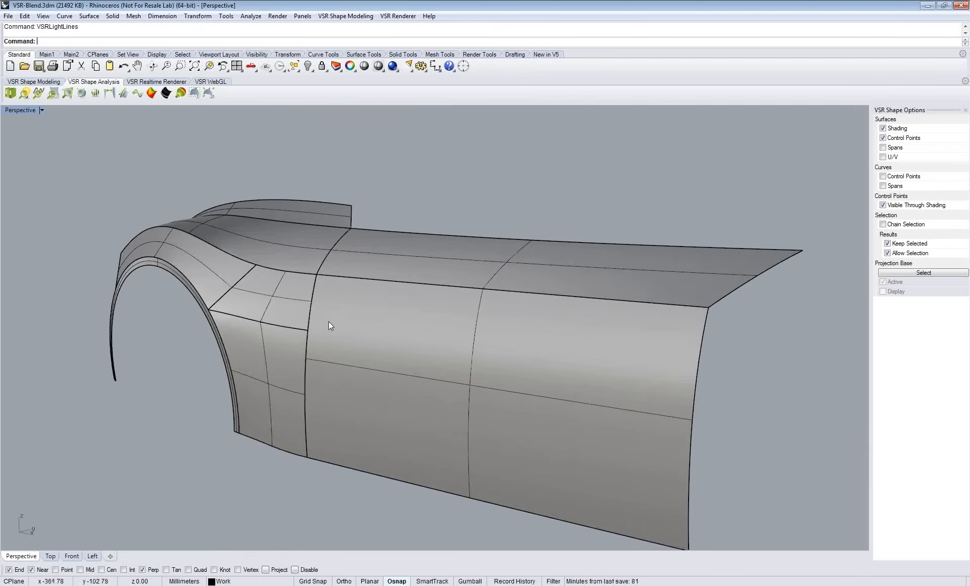
right_drag(328, 321, 272, 308)
scroll(292, 316, down, 2)
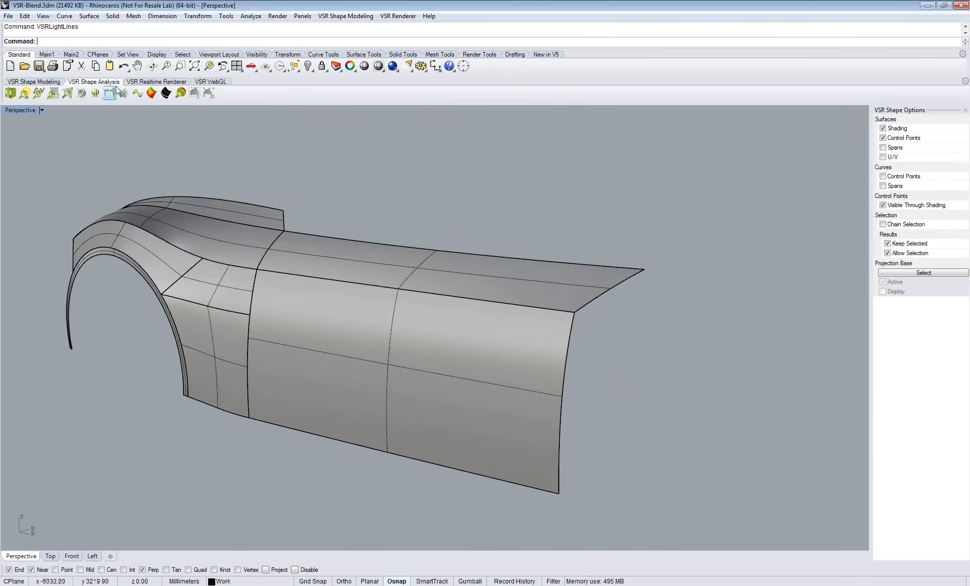
Step: Set up a Global Matching Analysis of all surfaces with a curvature minimum of 0.1 and the position and curvature filters off
click(67, 94)
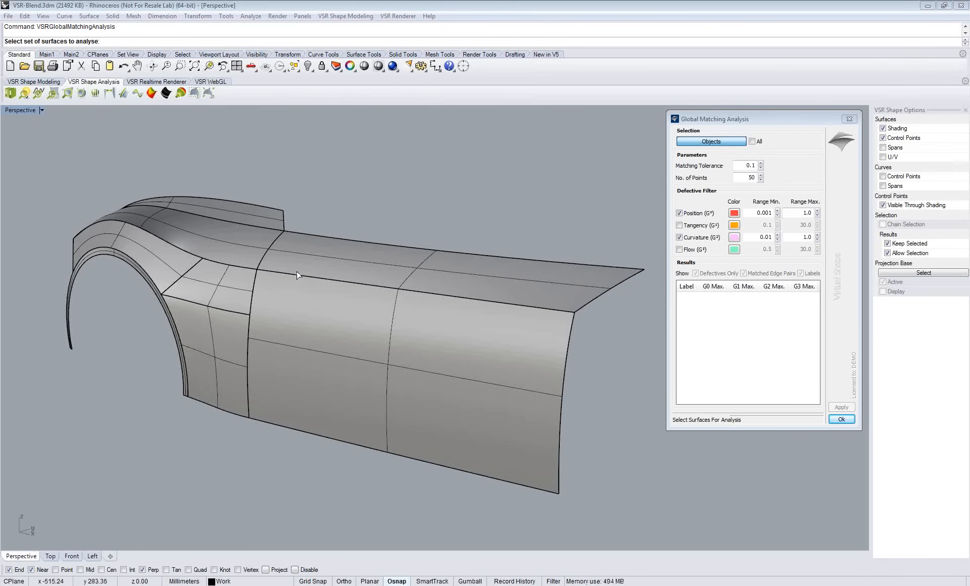
click(752, 141)
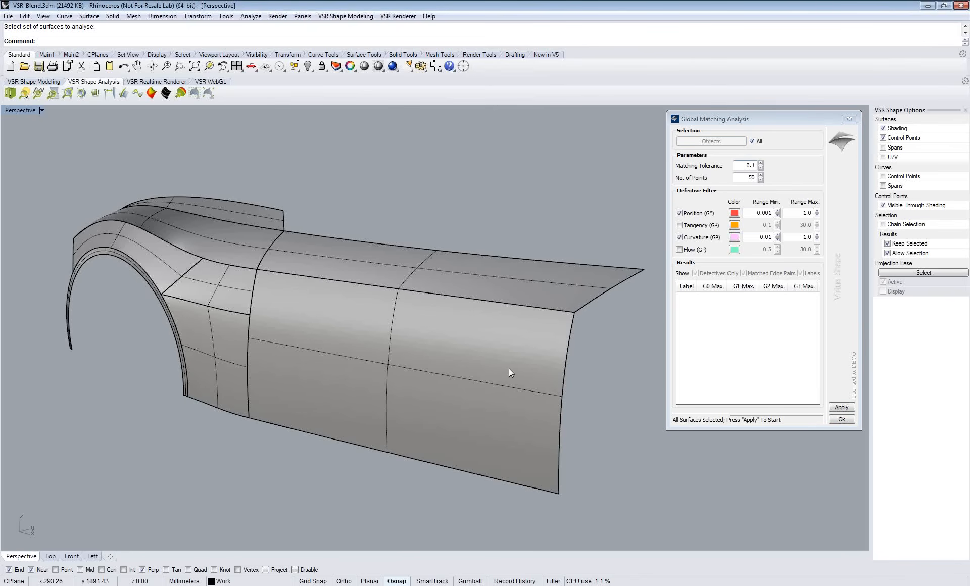
click(778, 235)
click(777, 235)
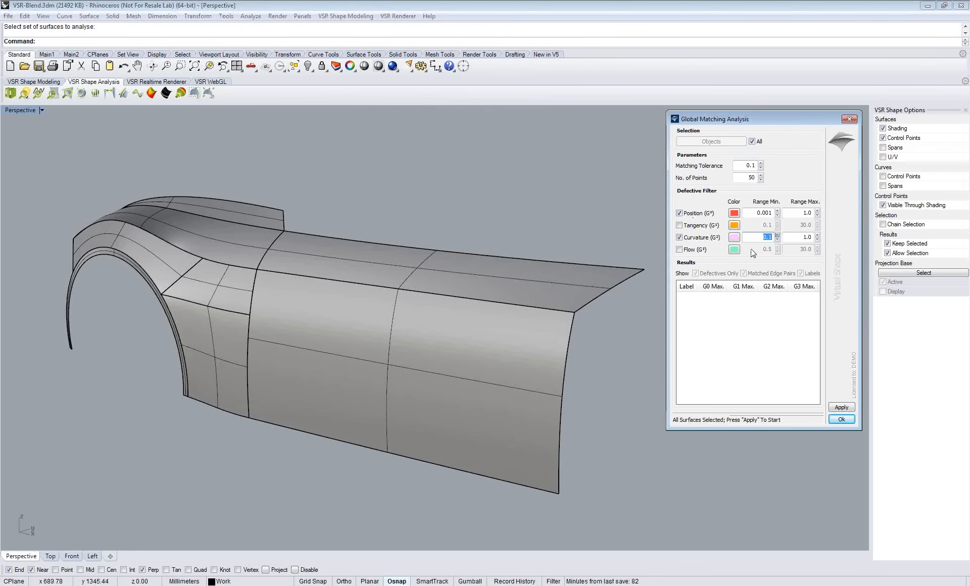
click(685, 237)
click(686, 213)
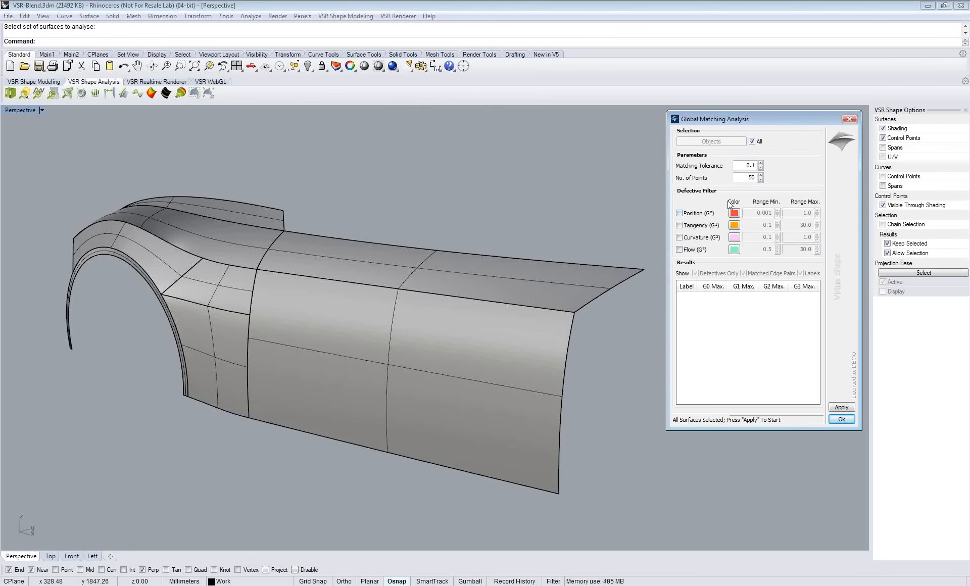
drag(754, 120, 729, 121)
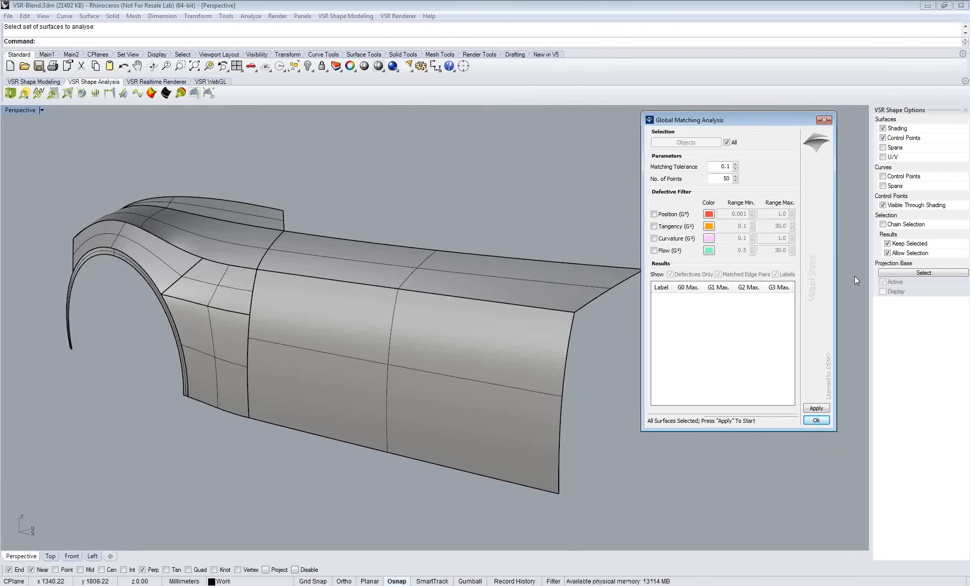
click(898, 318)
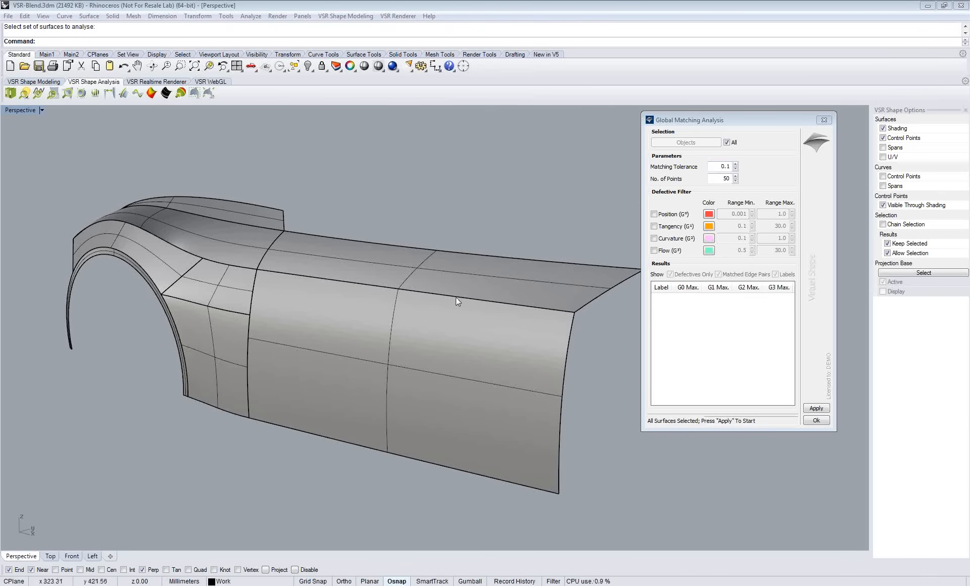
Step: Run the global matching analysis and show all matched edge pairs instead of only the defective ones
click(814, 409)
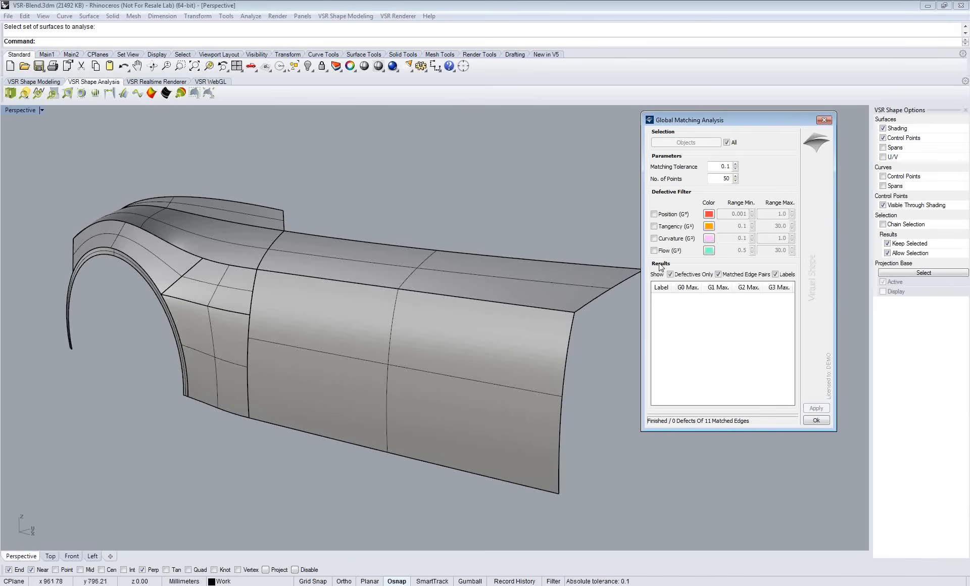
click(671, 276)
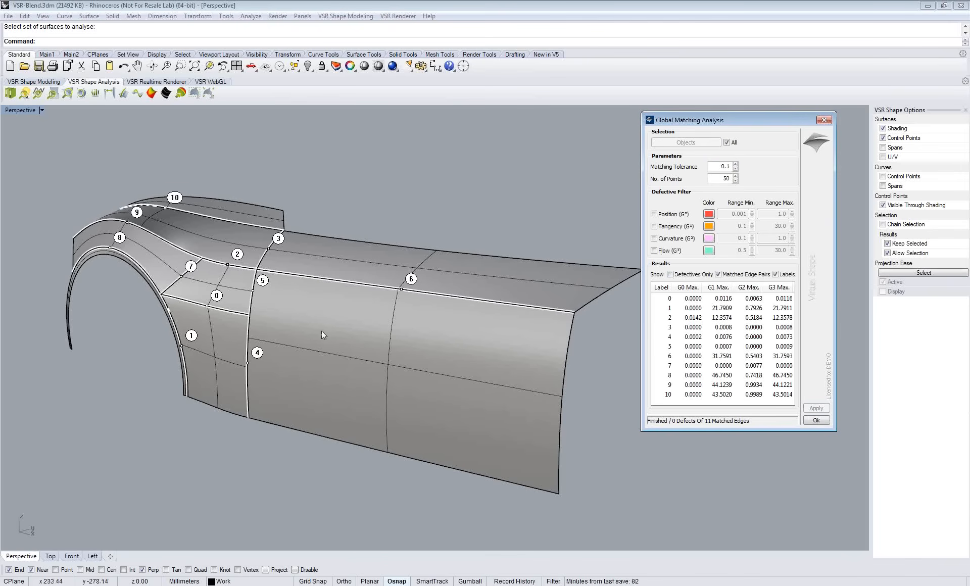
shift+right_drag(322, 329, 281, 354)
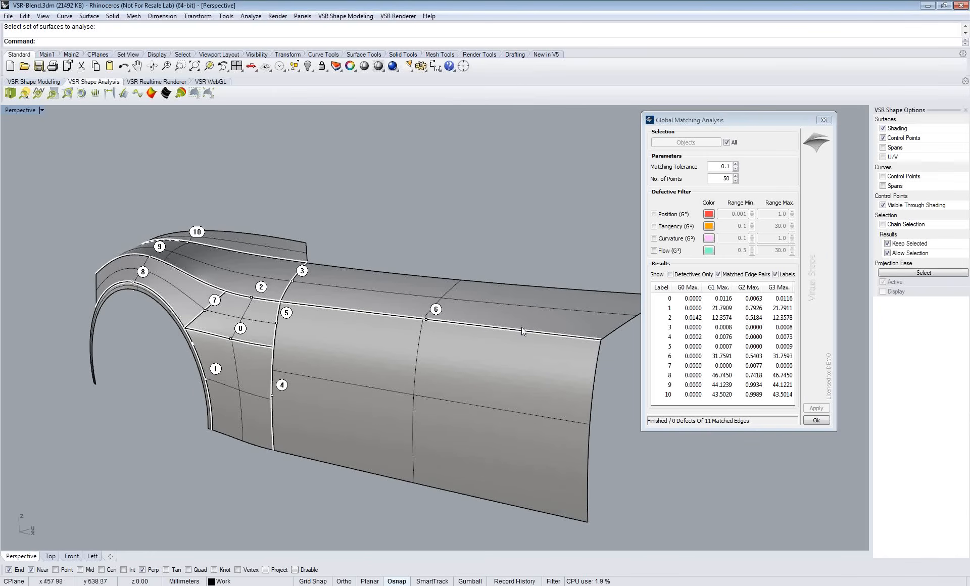
Step: Enable the Position (G0) defect filter with a minimum of 0.001 and examine the flagged edge above the blend surface
click(656, 215)
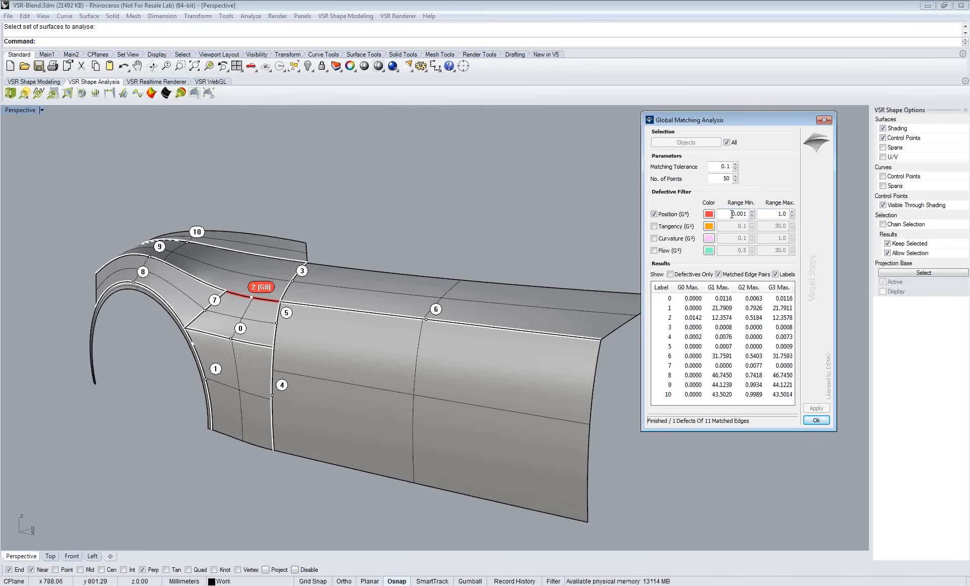
drag(732, 214, 746, 215)
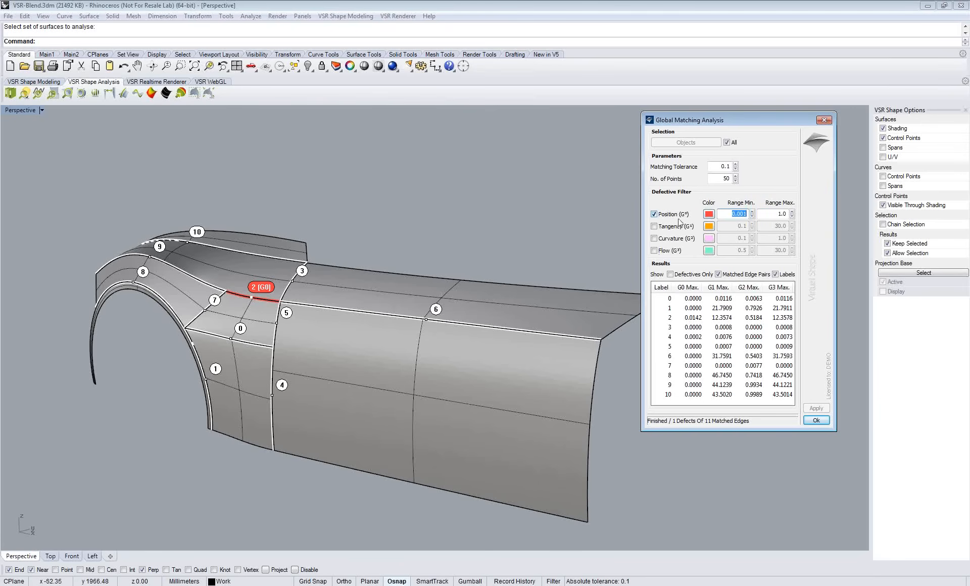
shift+right_drag(377, 324, 426, 332)
scroll(334, 298, up, 2)
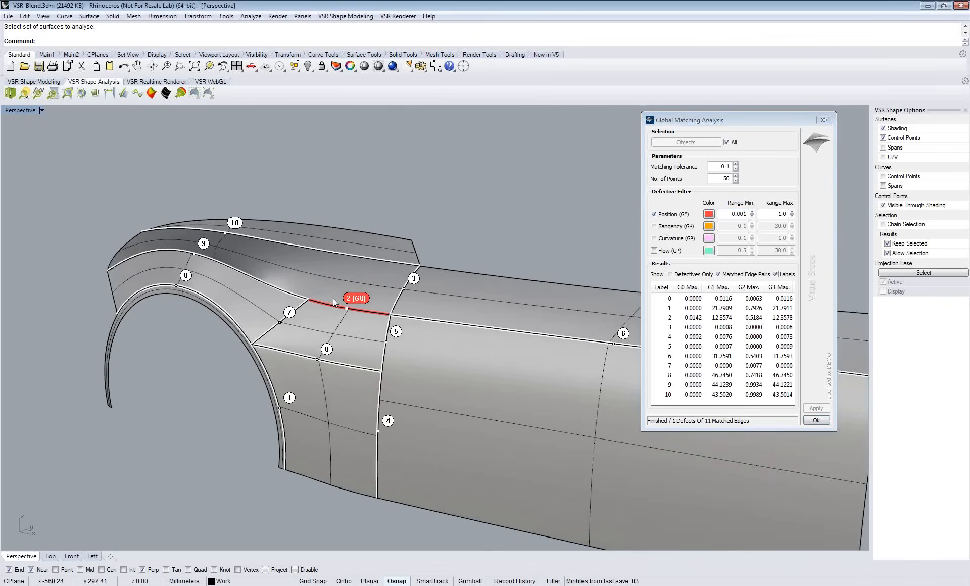
scroll(333, 298, up, 1)
scroll(390, 317, up, 1)
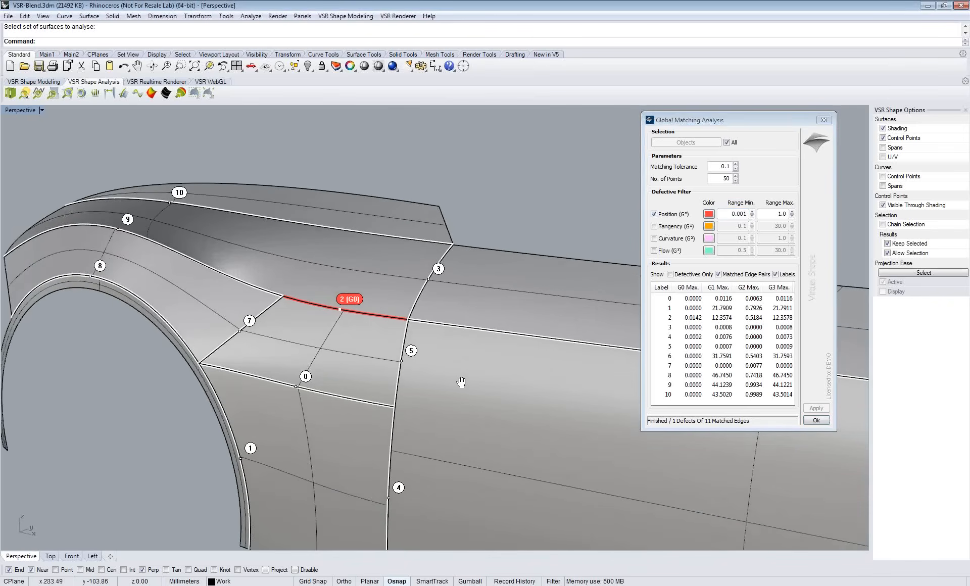
shift+right_drag(462, 383, 441, 359)
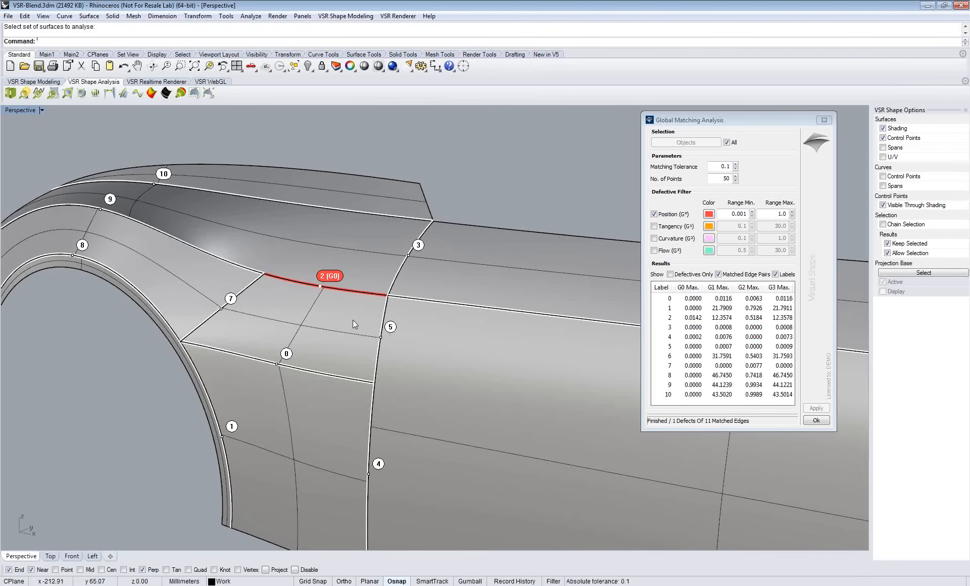
right_drag(353, 320, 319, 320)
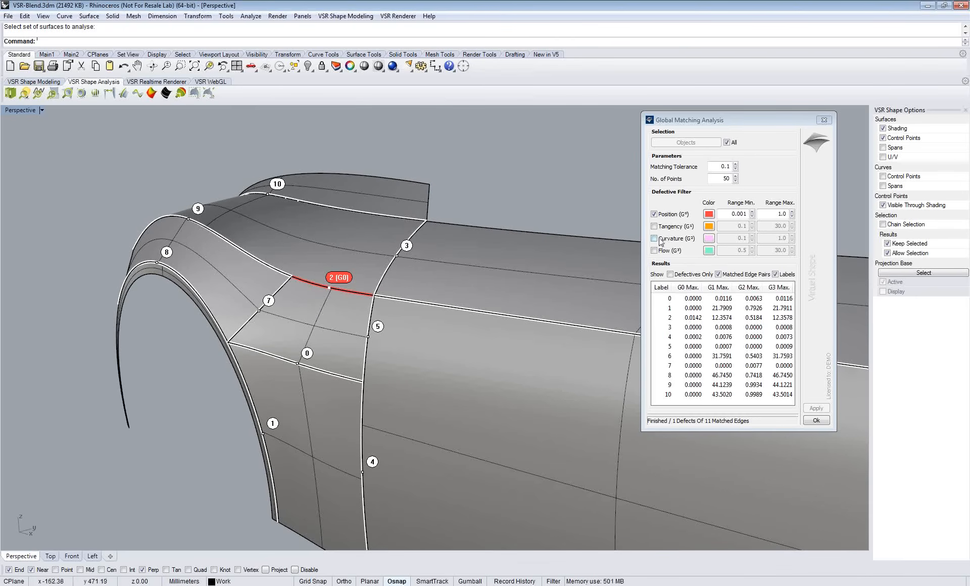
shift+right_drag(466, 350, 455, 332)
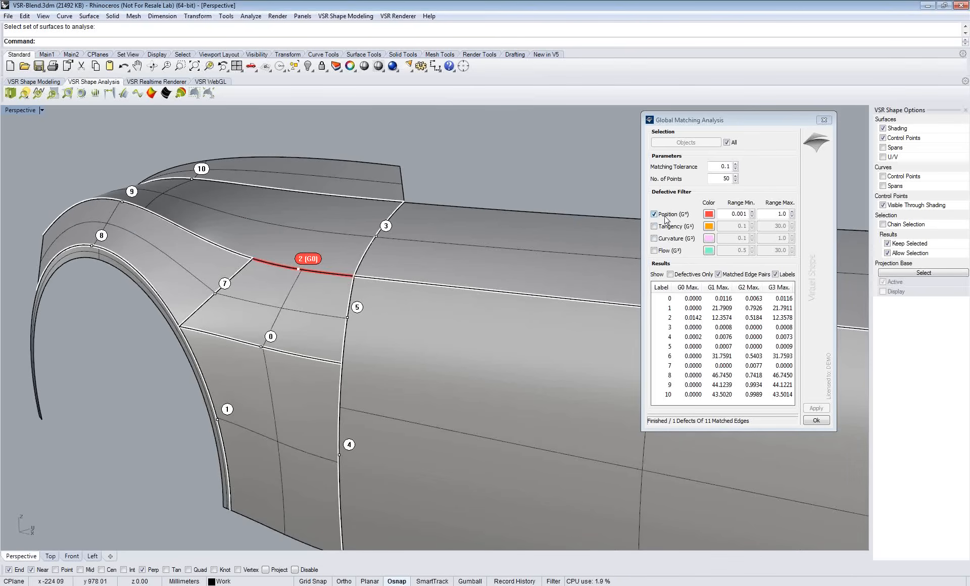
Step: Limit the matching results to defective edges only and inspect the blend's upper edge
click(670, 275)
mouse_move(393, 311)
right_down()
mouse_move(395, 394)
mouse_move(374, 373)
mouse_move(376, 308)
mouse_move(405, 396)
mouse_move(440, 363)
mouse_move(405, 353)
mouse_move(444, 282)
mouse_move(420, 264)
mouse_move(360, 267)
right_up()
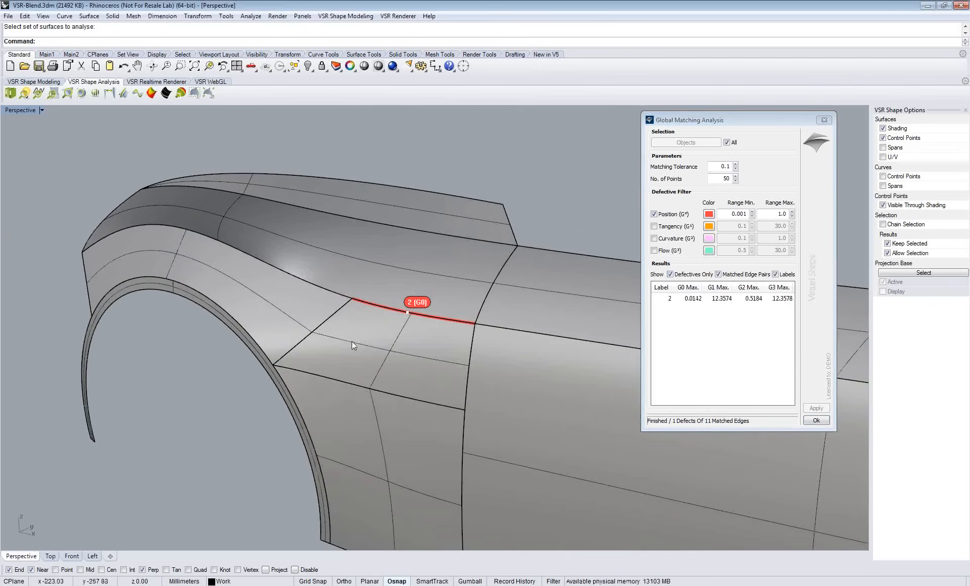
mouse_move(315, 331)
right_down()
mouse_move(268, 320)
mouse_move(466, 322)
mouse_move(429, 316)
mouse_move(418, 346)
mouse_move(350, 345)
mouse_move(390, 353)
mouse_move(396, 341)
right_up()
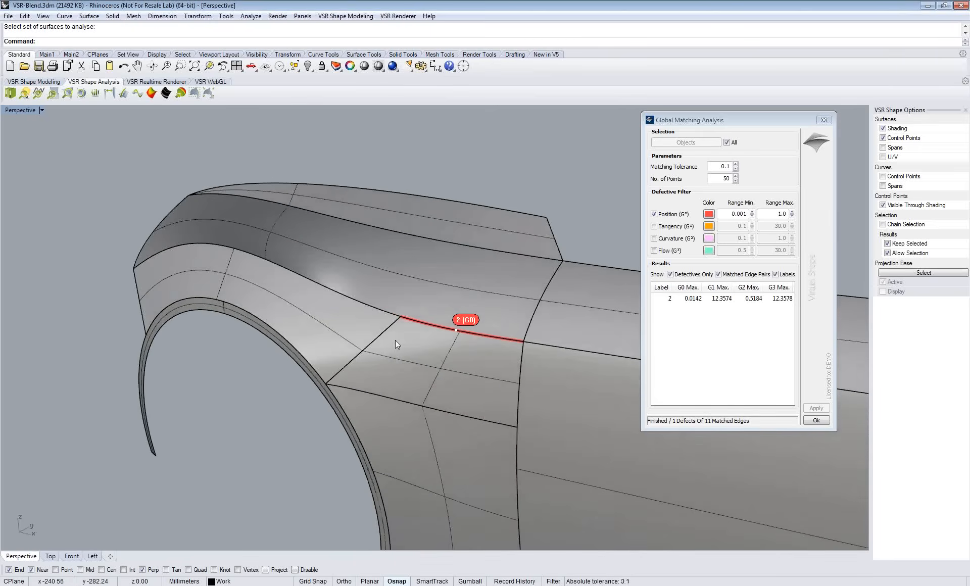
click(40, 82)
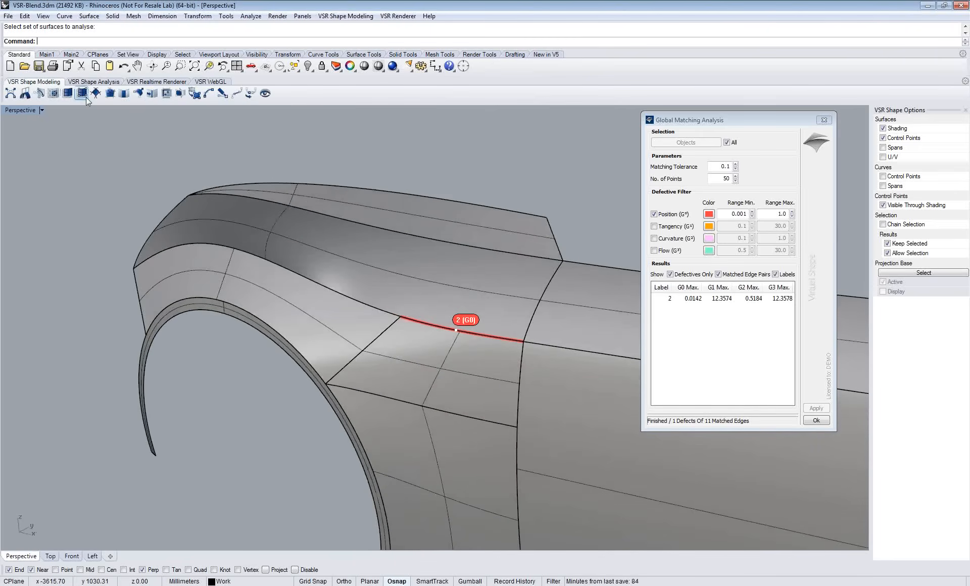
click(151, 94)
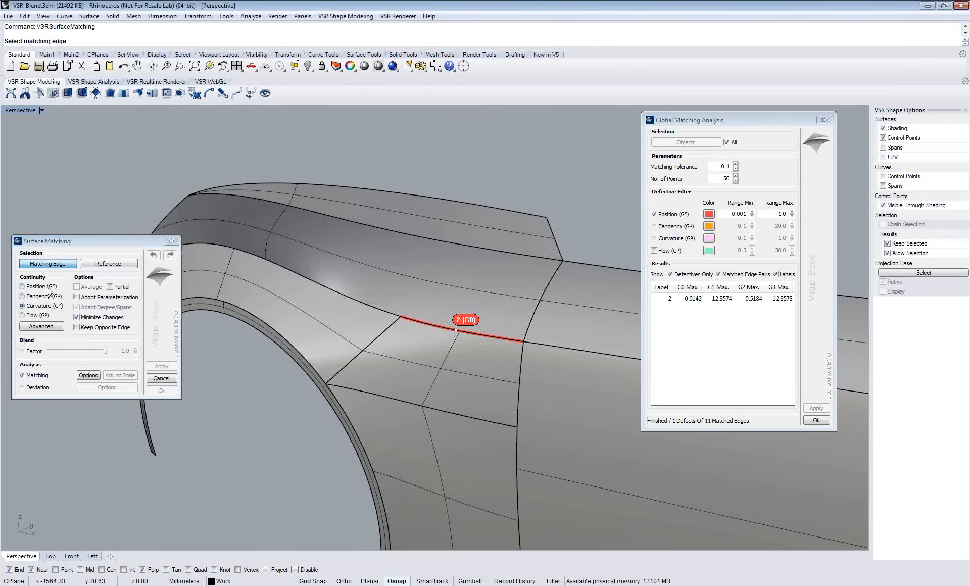
click(79, 317)
shift+right_drag(298, 311, 363, 294)
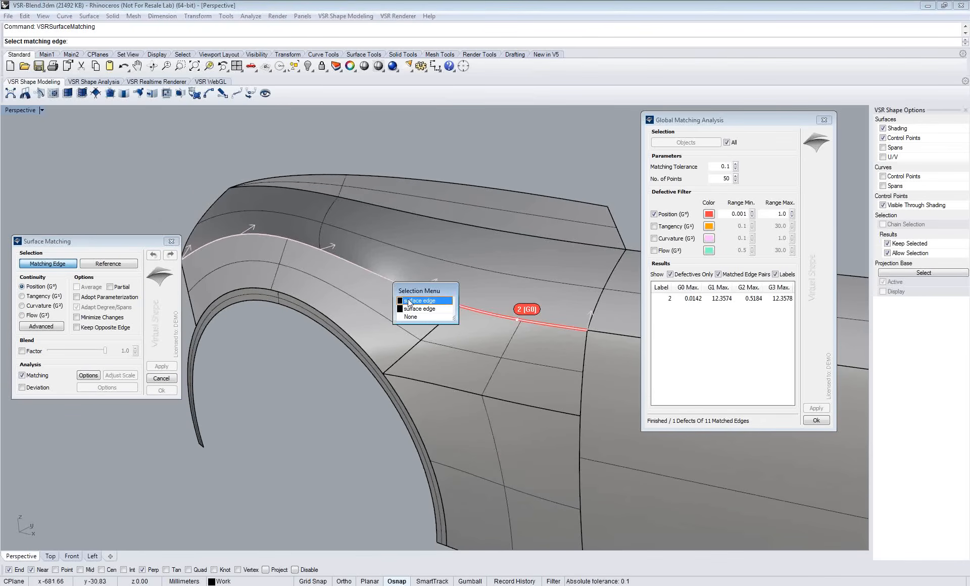
click(409, 289)
click(409, 301)
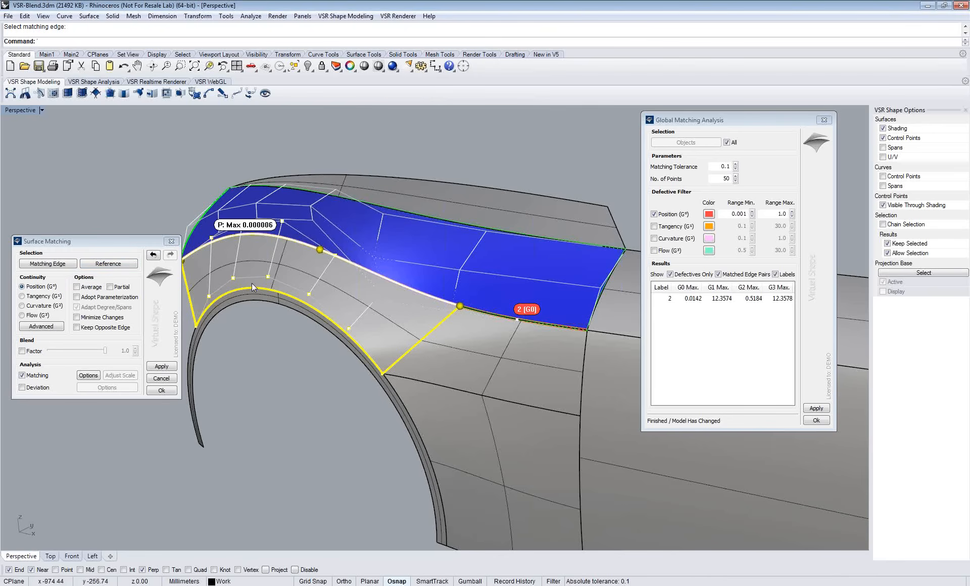
click(120, 269)
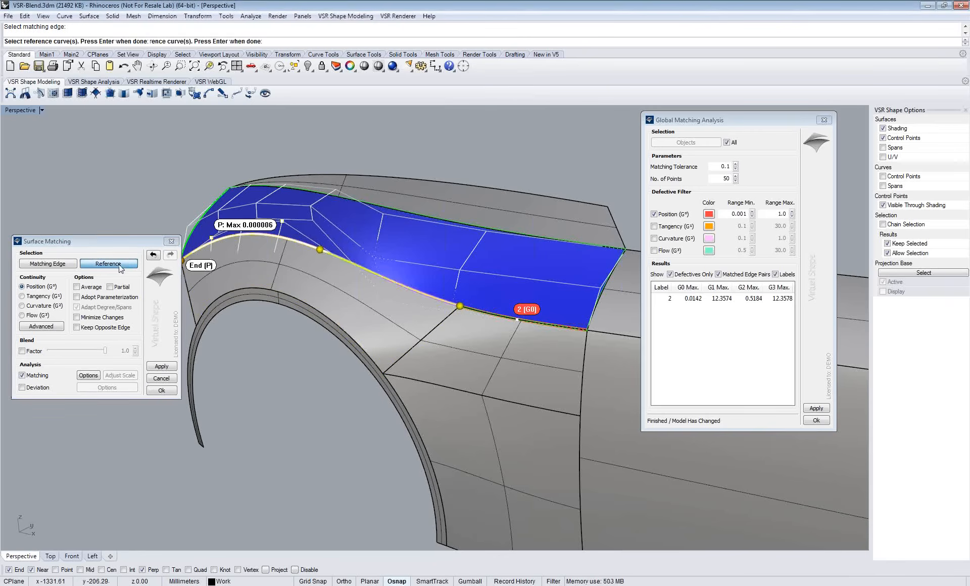
right_click(286, 295)
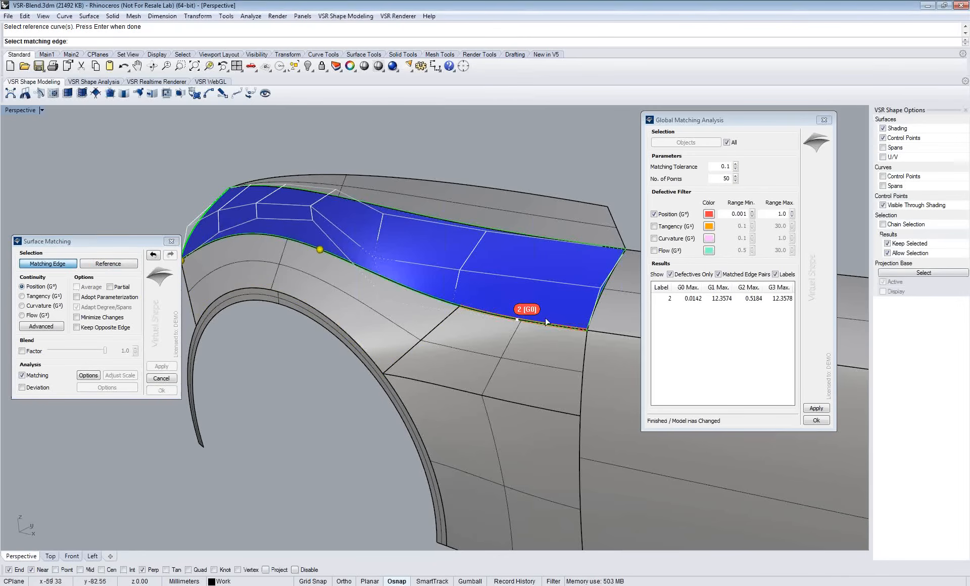
click(494, 319)
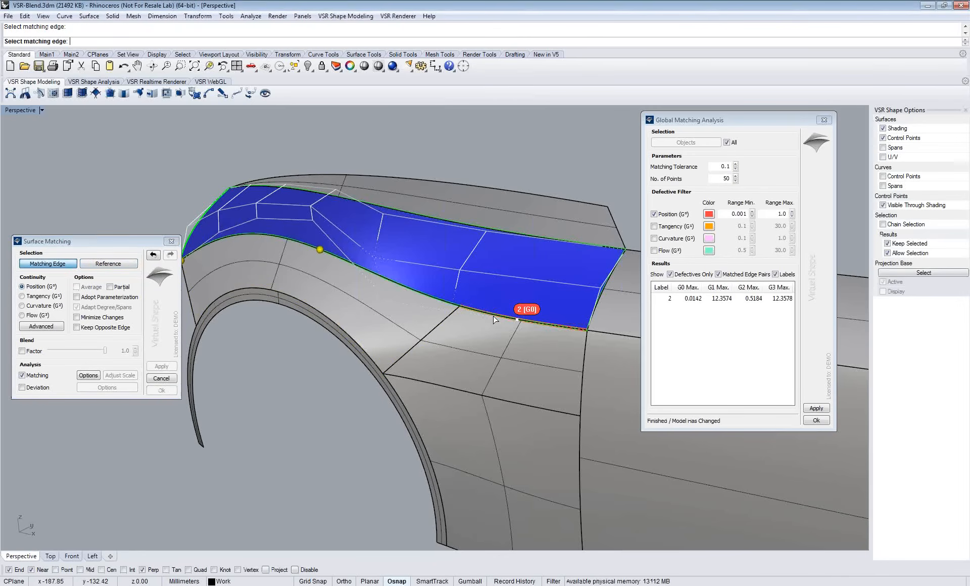
click(167, 378)
Step: Start Surface Matching on the upper fender surface's lower edge, with the adjoining wheel-arch and blend surface edges as references
right_click(258, 378)
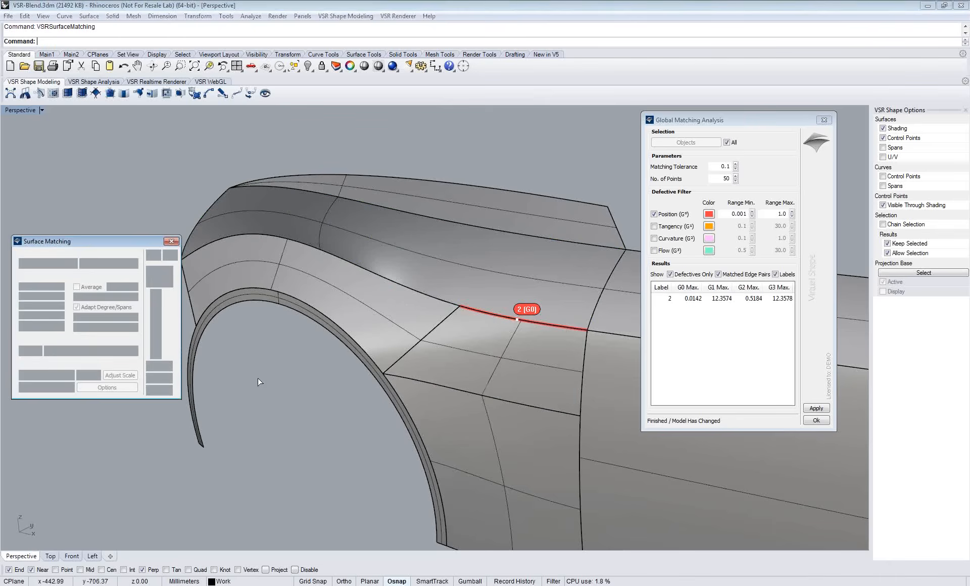
click(364, 268)
click(390, 292)
click(308, 331)
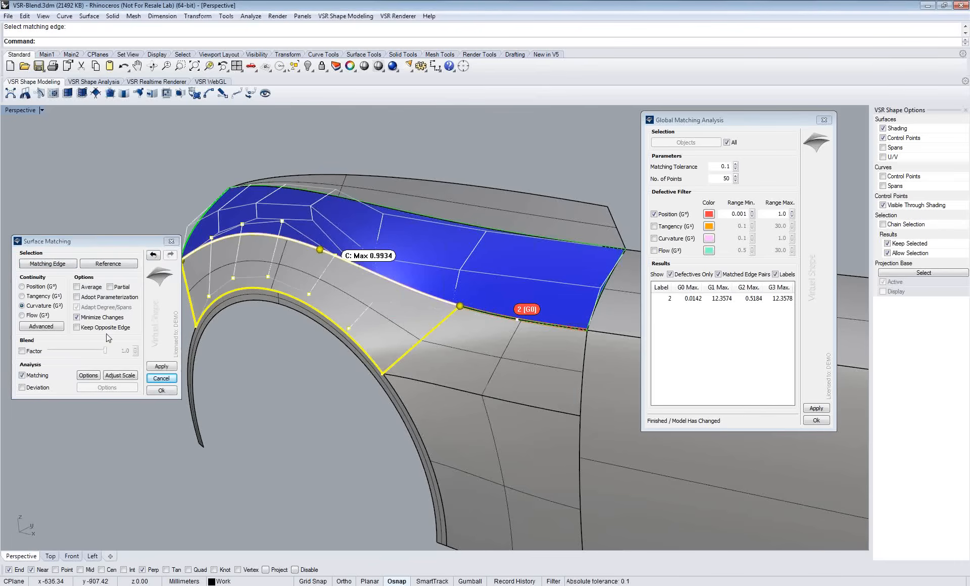
click(108, 264)
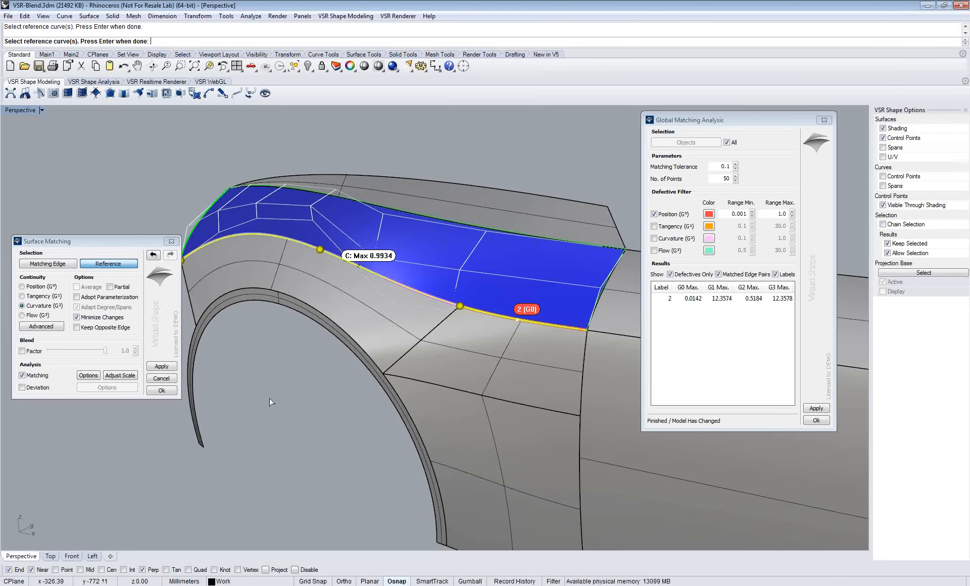
key(Return)
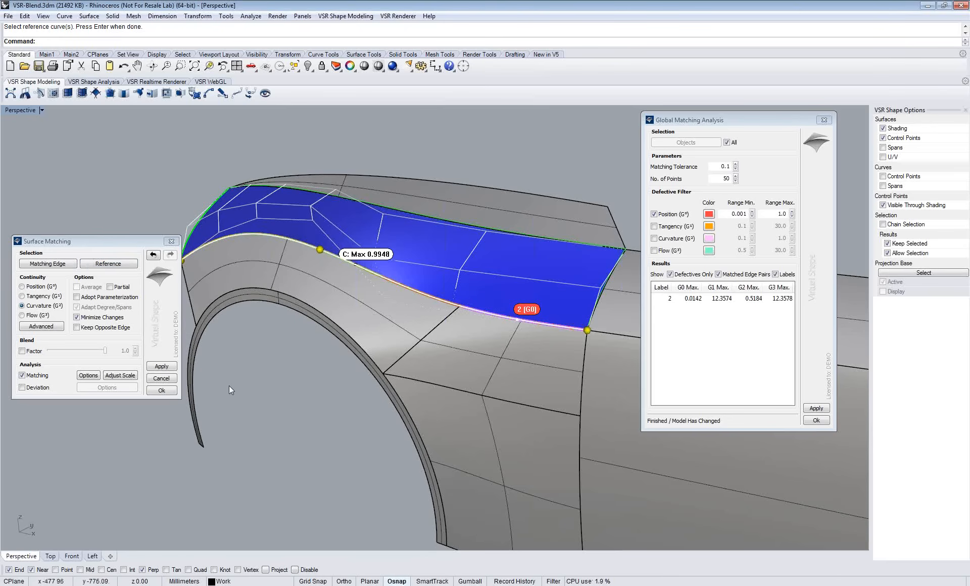
Step: Match the edge with Position (G0) continuity, Minimize Changes off and Adopt Parameterization and Adapt Degree/Spans on, and accept the result
click(34, 287)
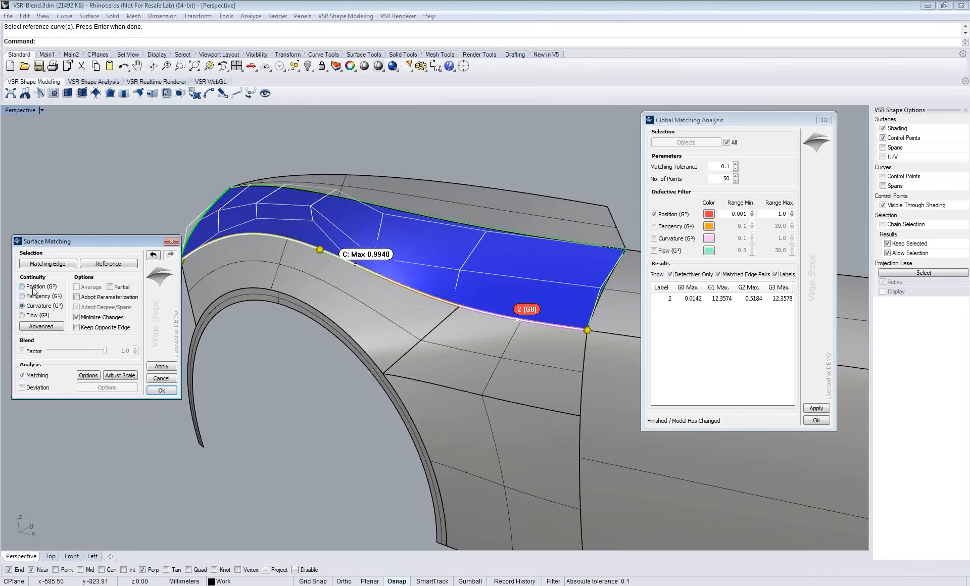
click(161, 366)
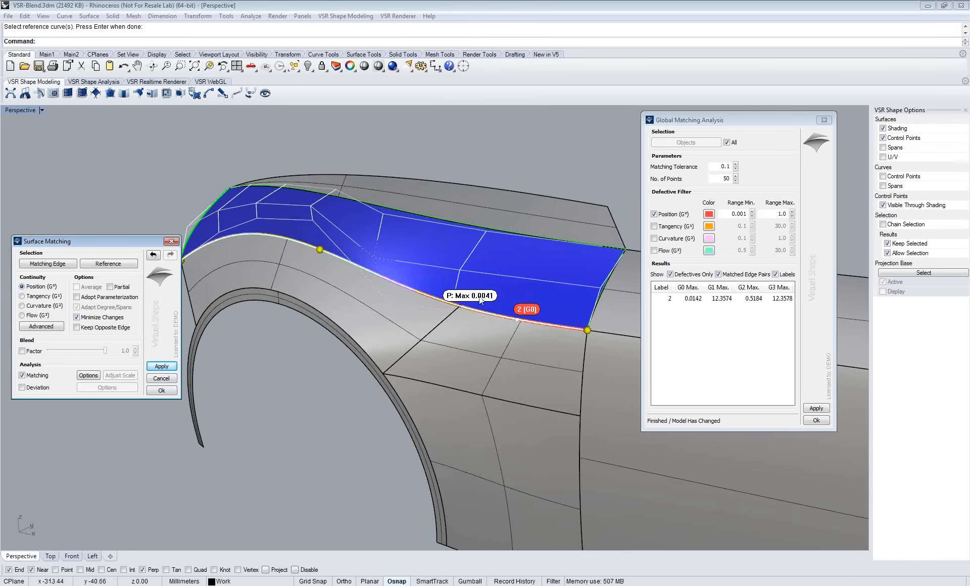
click(118, 320)
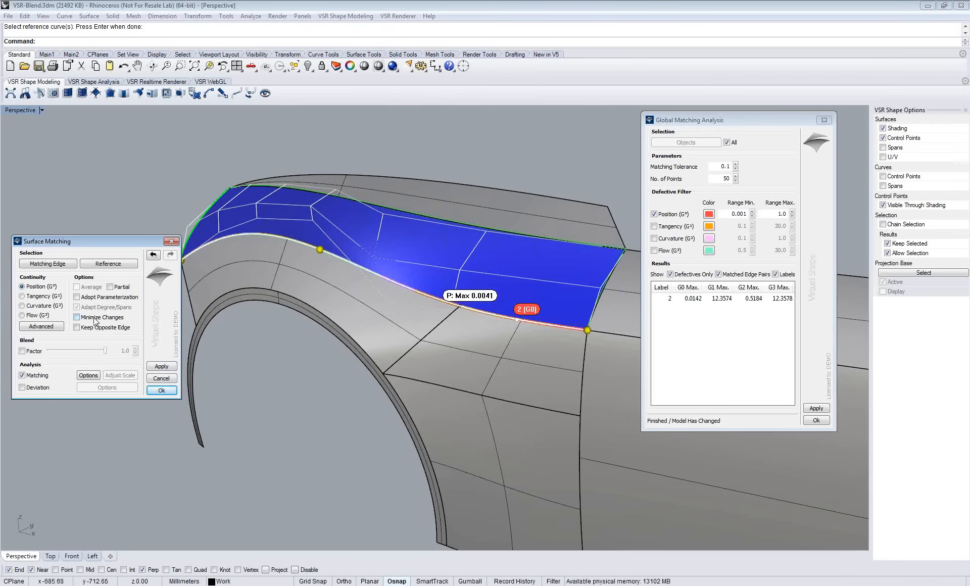
click(86, 298)
click(169, 367)
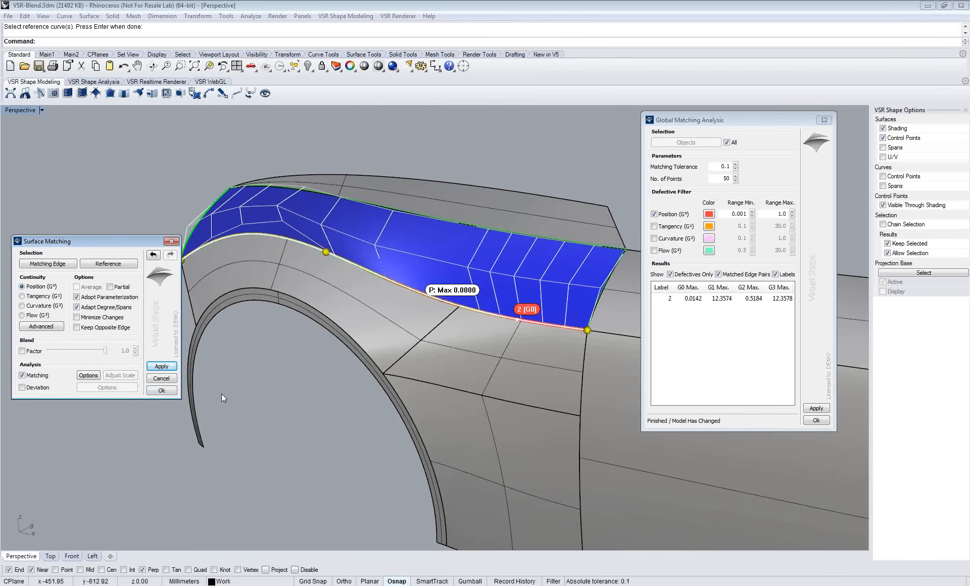
click(162, 391)
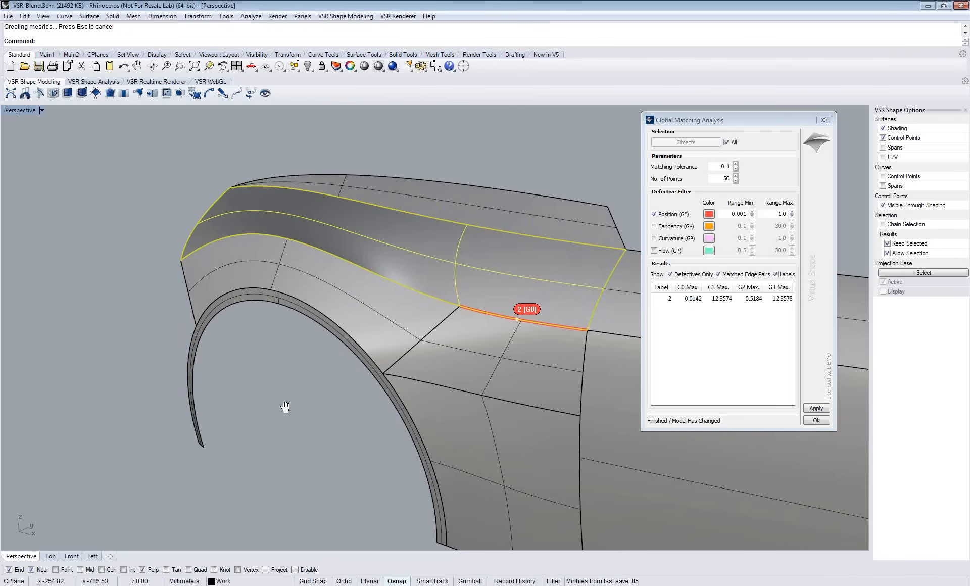
Step: Rerun the global matching analysis on the changed model and show all matched edge pairs instead of only the defective ones
shift+right_drag(285, 407, 211, 385)
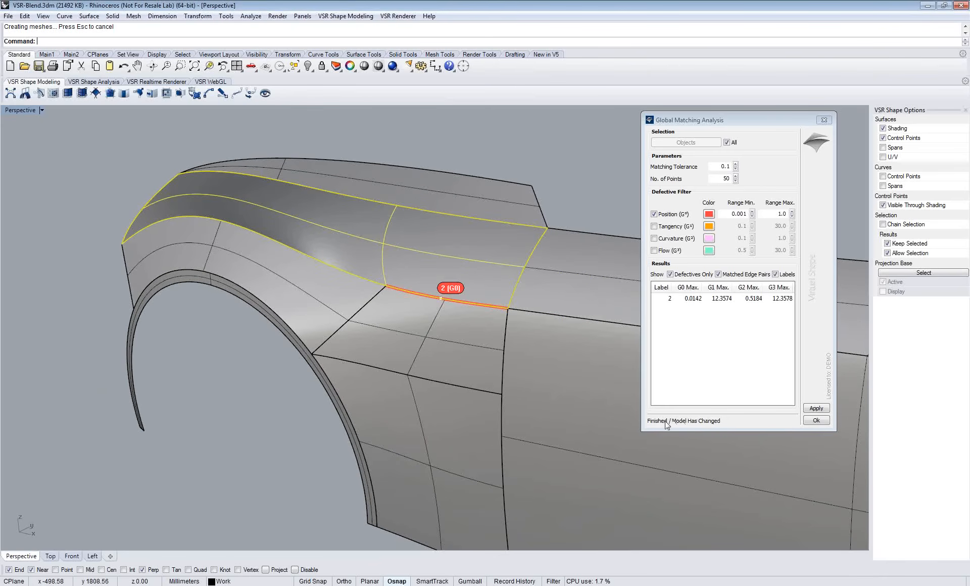
click(814, 408)
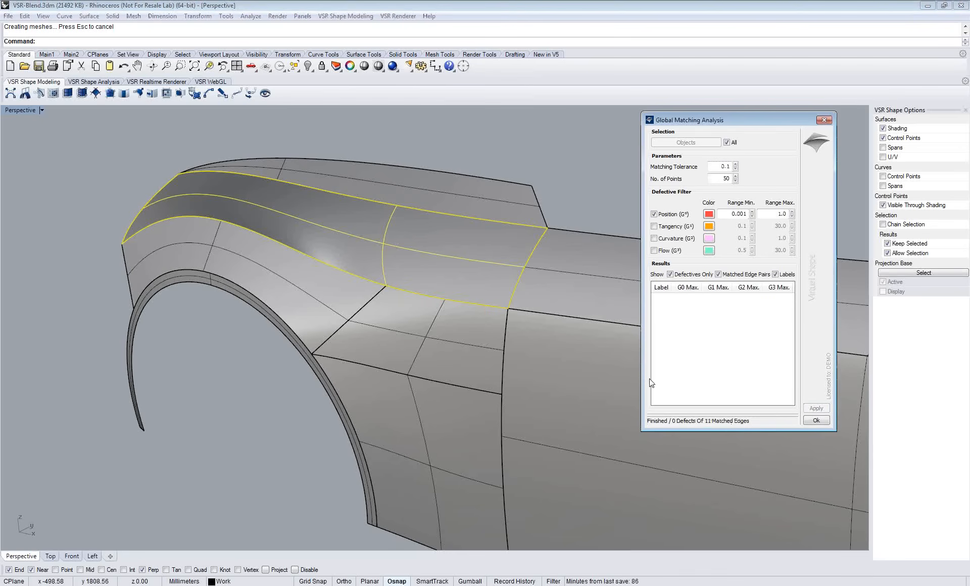
click(670, 275)
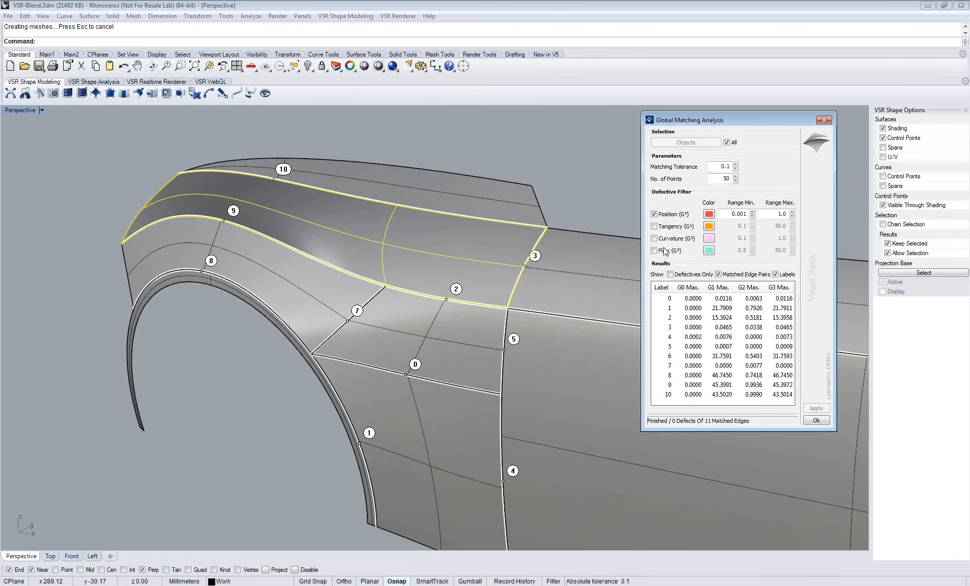
Step: Replace the Position defect filter with Tangency (G1) at a minimum of 0.1 and examine the edges around the fender and side panel
click(654, 214)
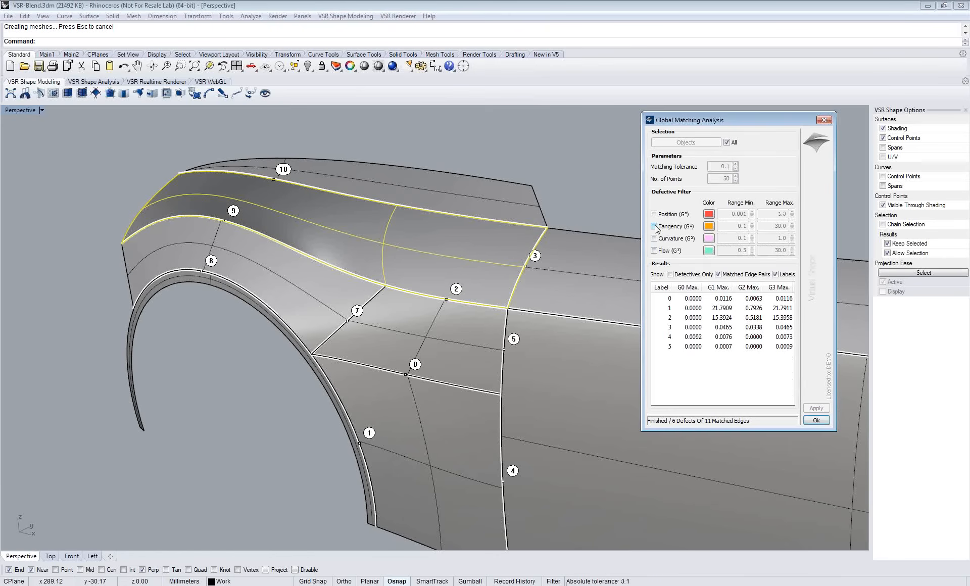
click(655, 226)
shift+right_drag(639, 207, 525, 216)
scroll(526, 218, down, 4)
shift+right_drag(545, 274, 247, 256)
scroll(444, 272, down, 2)
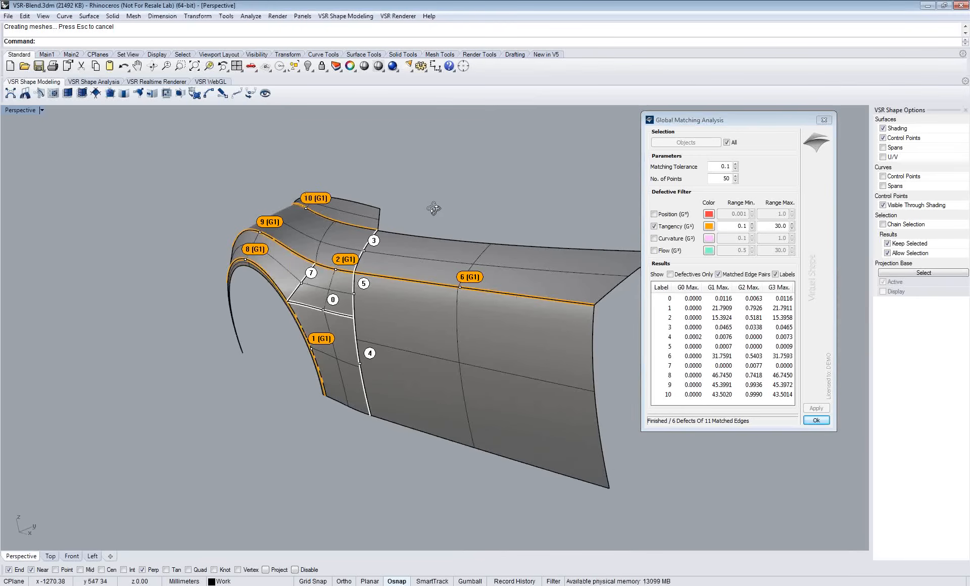
right_drag(433, 210, 460, 213)
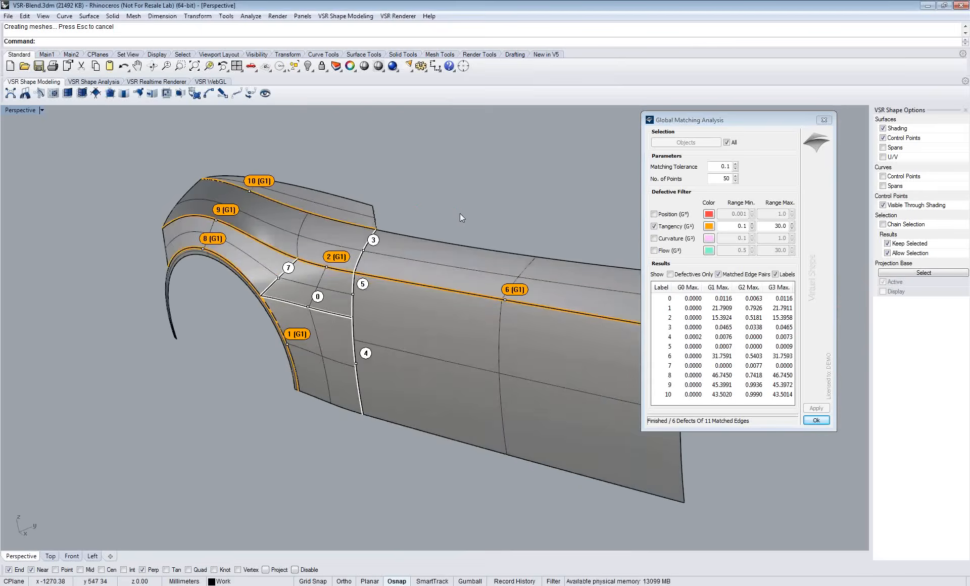
mouse_move(442, 276)
shift+right_down()
mouse_move(474, 295)
mouse_move(447, 293)
shift+right_up()
scroll(474, 295, up, 2)
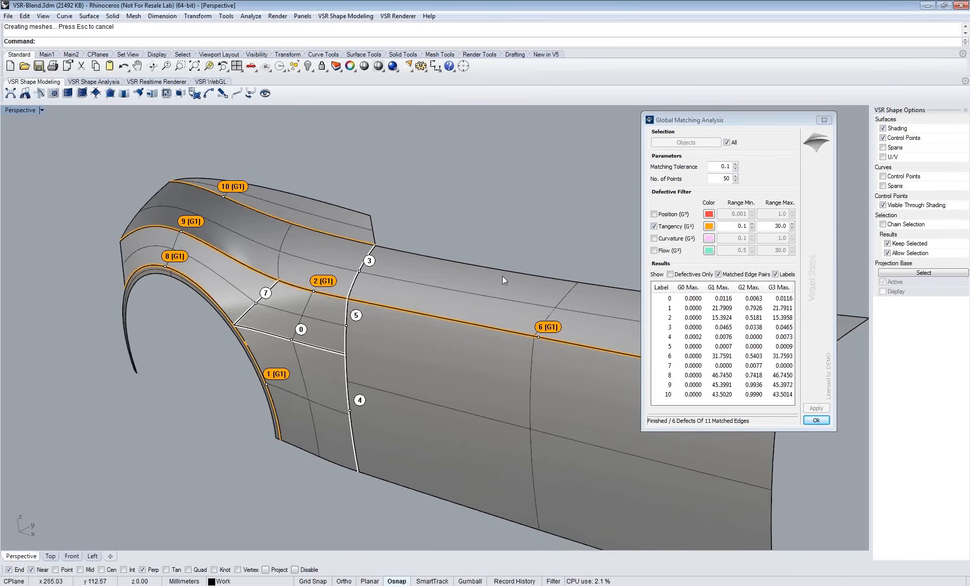
Step: Switch the defect filter from Tangency to Curvature (G2) and set its minimum to 0.01
click(653, 226)
click(653, 226)
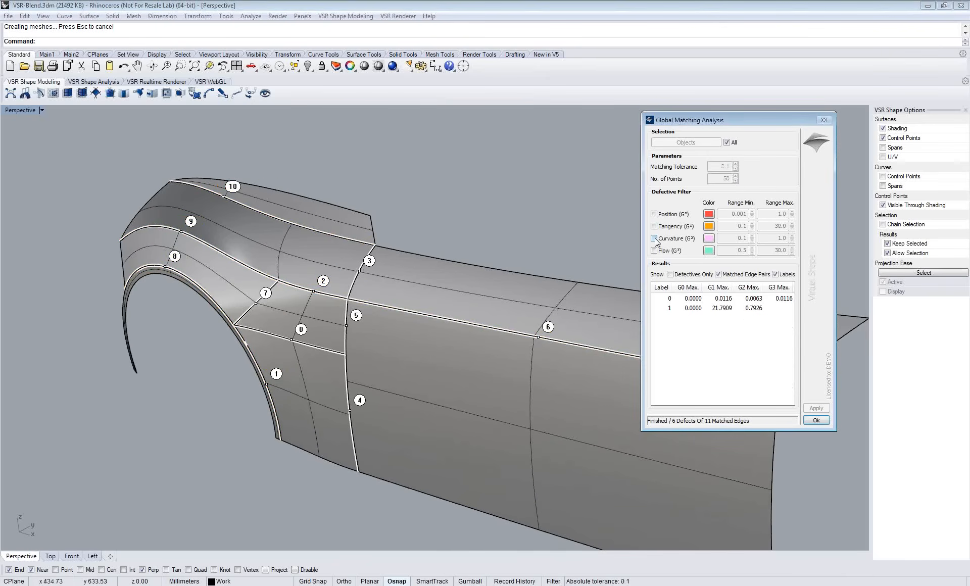
click(655, 239)
right_drag(557, 247, 293, 308)
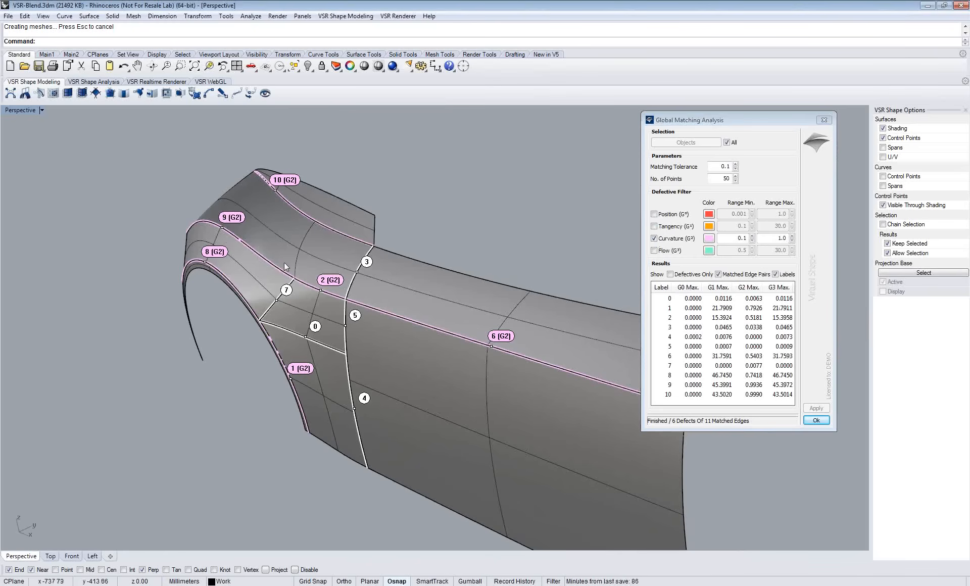
right_drag(448, 299, 467, 300)
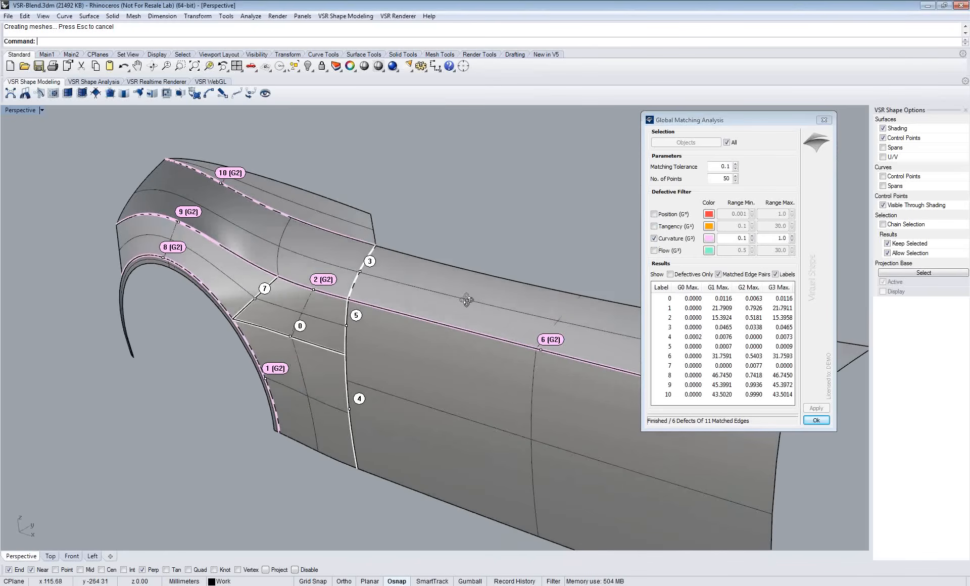
click(751, 241)
click(752, 241)
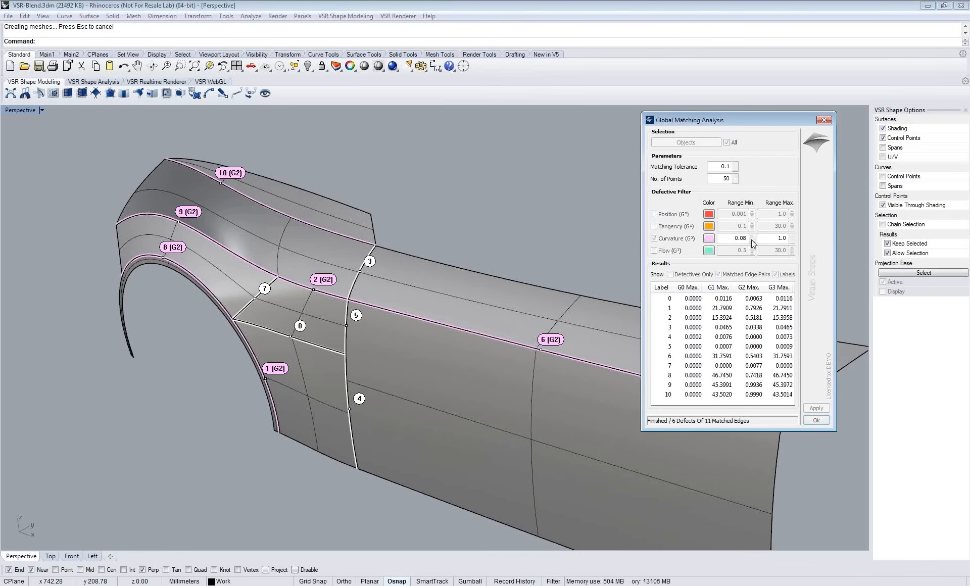
click(752, 241)
click(751, 241)
click(752, 241)
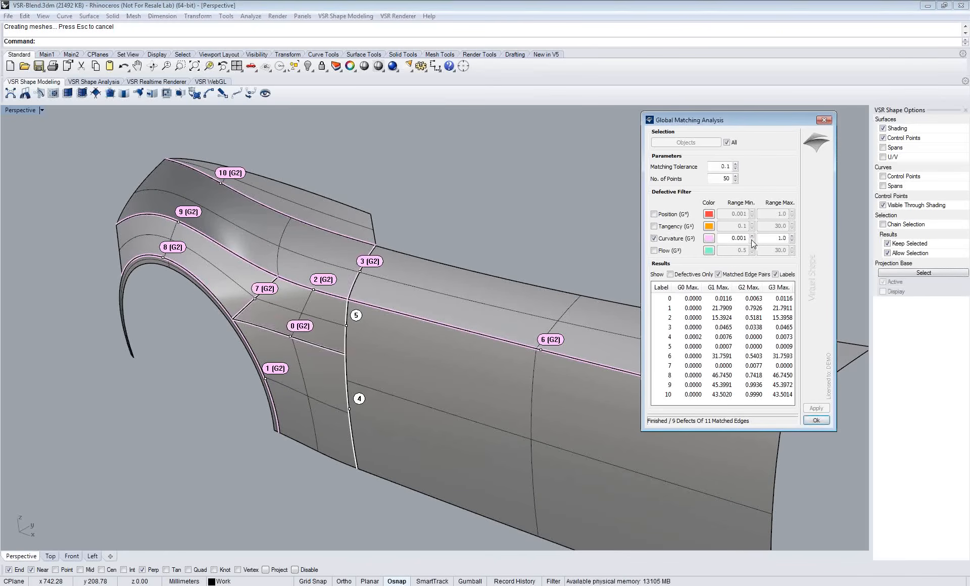
click(752, 236)
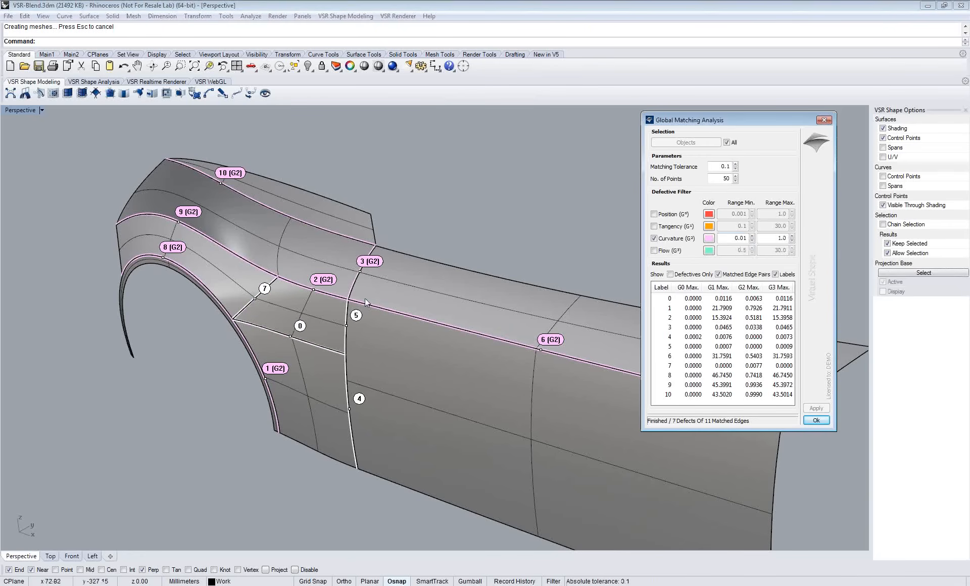
Step: Start a Surface Matching at edge 3, using the upper fender surface's edge as matching edge and the adjoining long side surface as reference
shift+right_drag(381, 285, 384, 290)
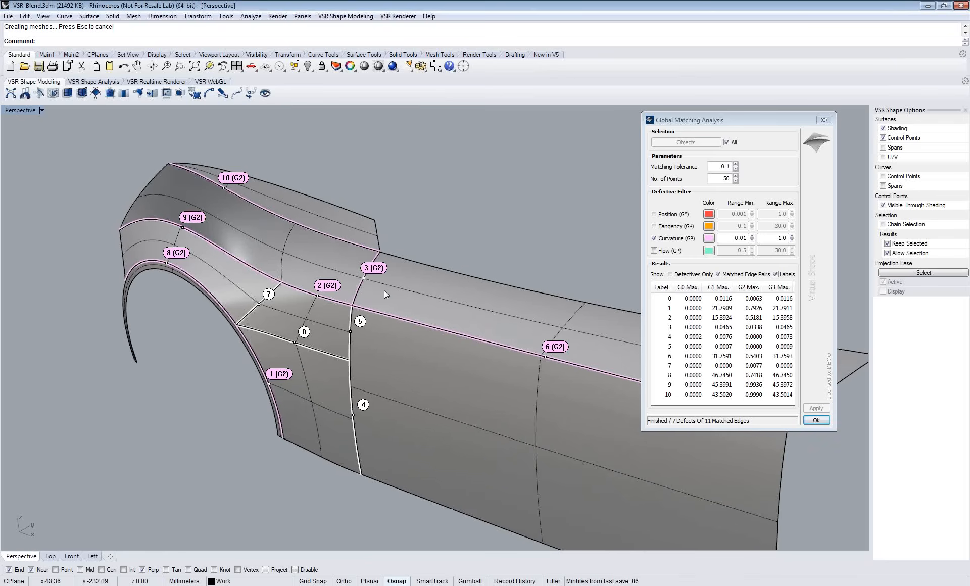
scroll(385, 290, up, 3)
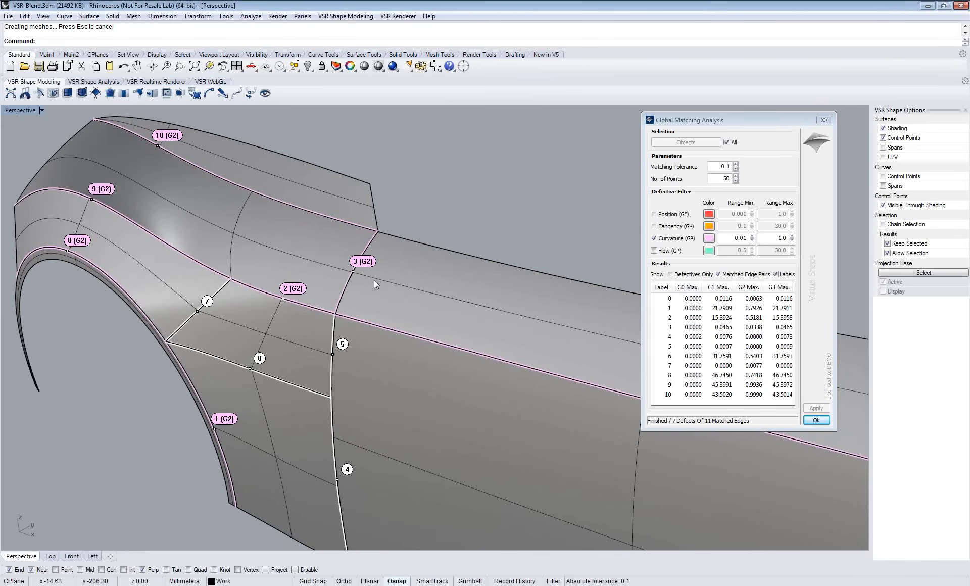
right_drag(382, 285, 257, 285)
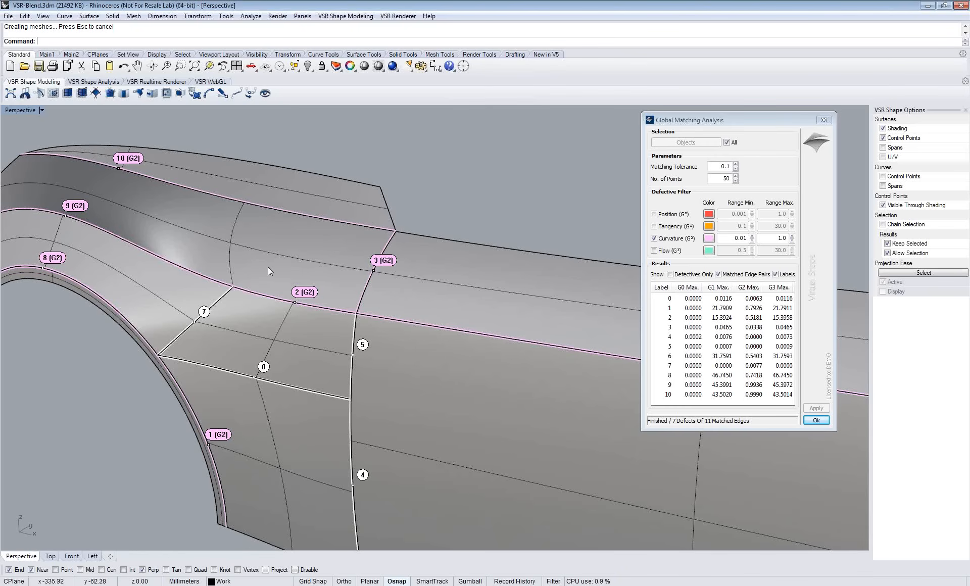
shift+right_drag(268, 267, 319, 267)
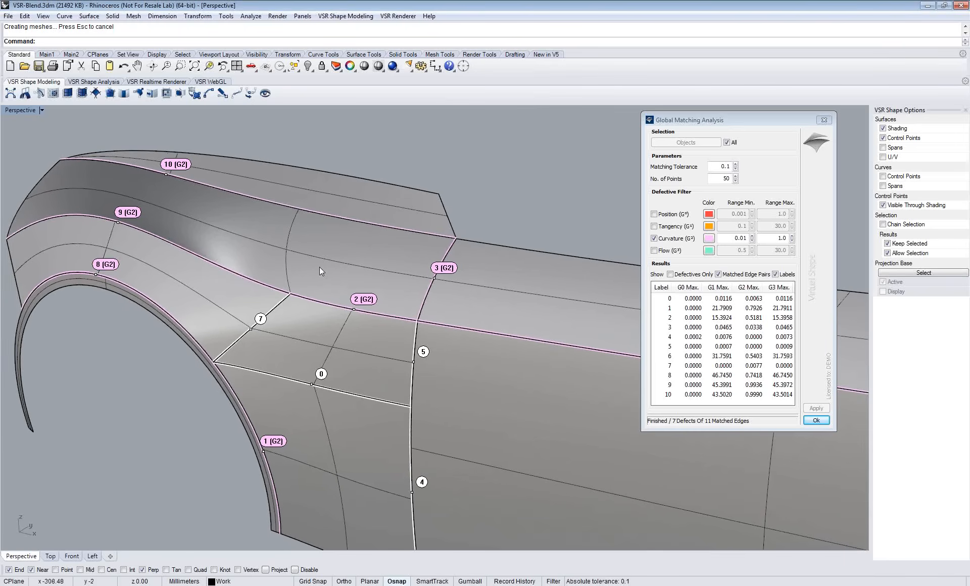
click(151, 95)
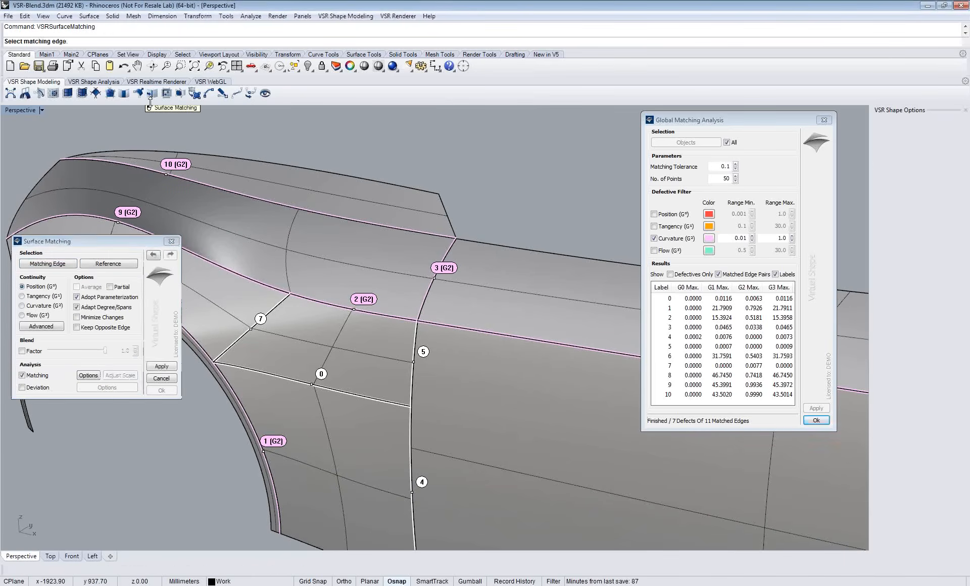
click(428, 293)
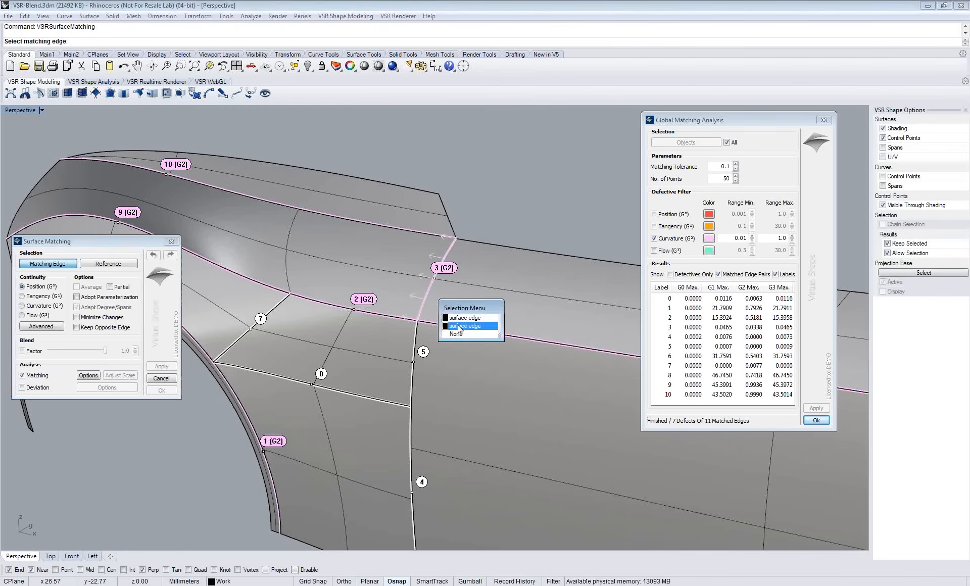
click(460, 325)
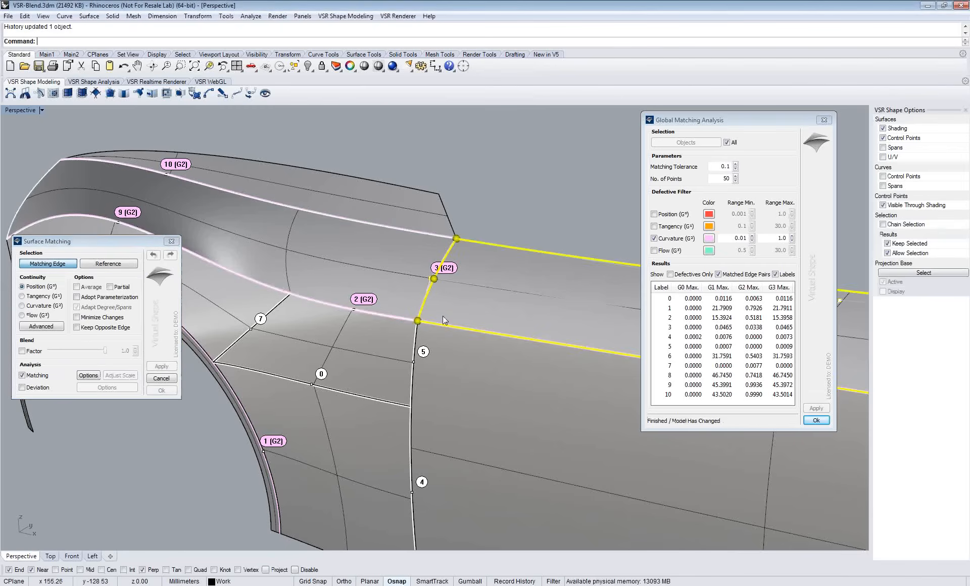
Step: Limit the global matching results to defective edges and set the surface match's continuity to Curvature (G2)
click(674, 277)
click(671, 274)
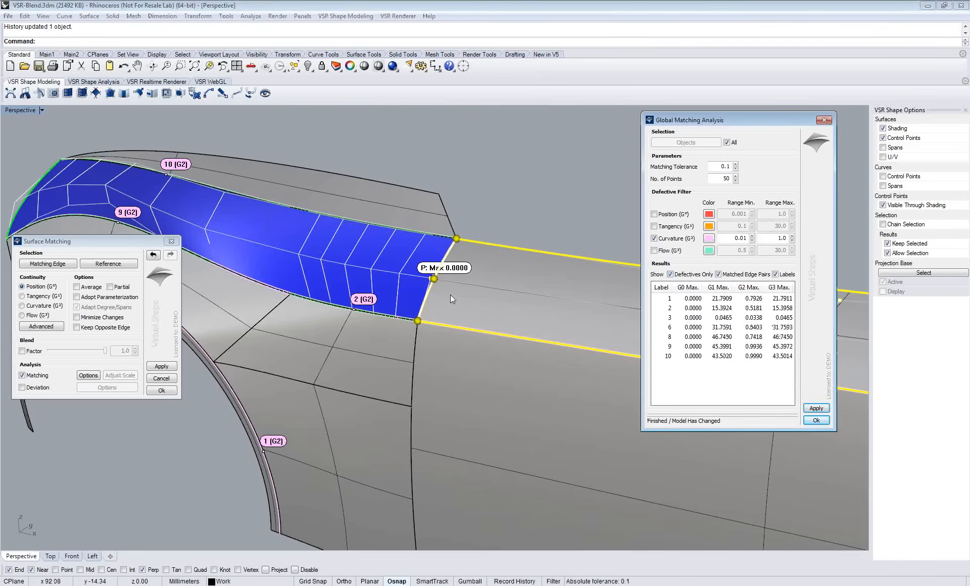
right_drag(453, 298, 470, 309)
click(32, 306)
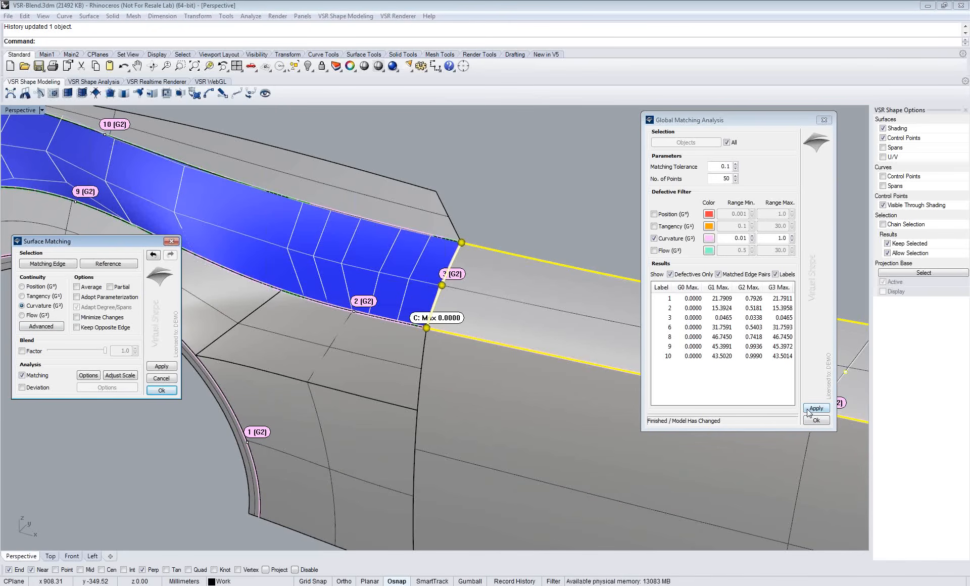
Step: Switch the defect filter from Curvature to Position (G0) and recalculate the surface match with Minimize Changes on
click(666, 240)
click(654, 214)
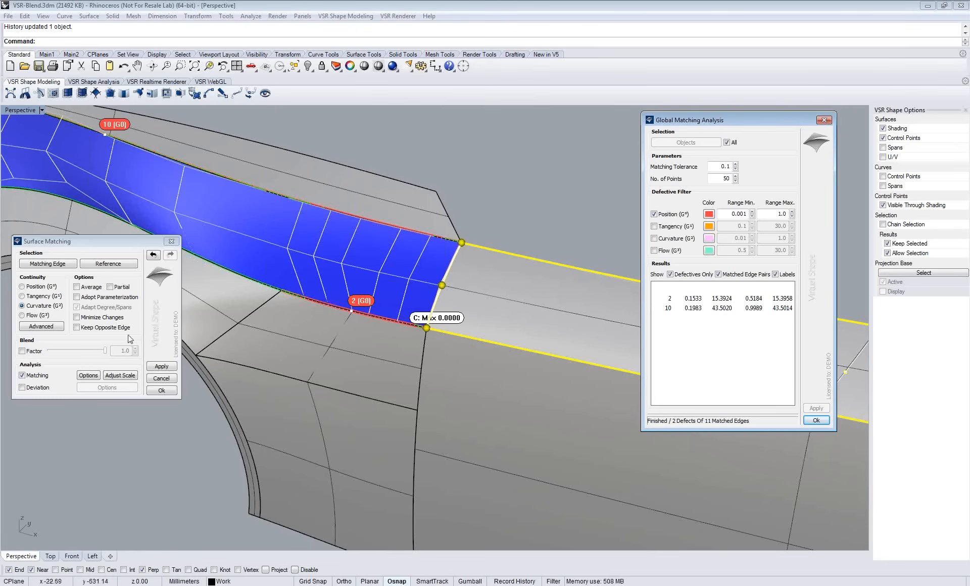
click(77, 318)
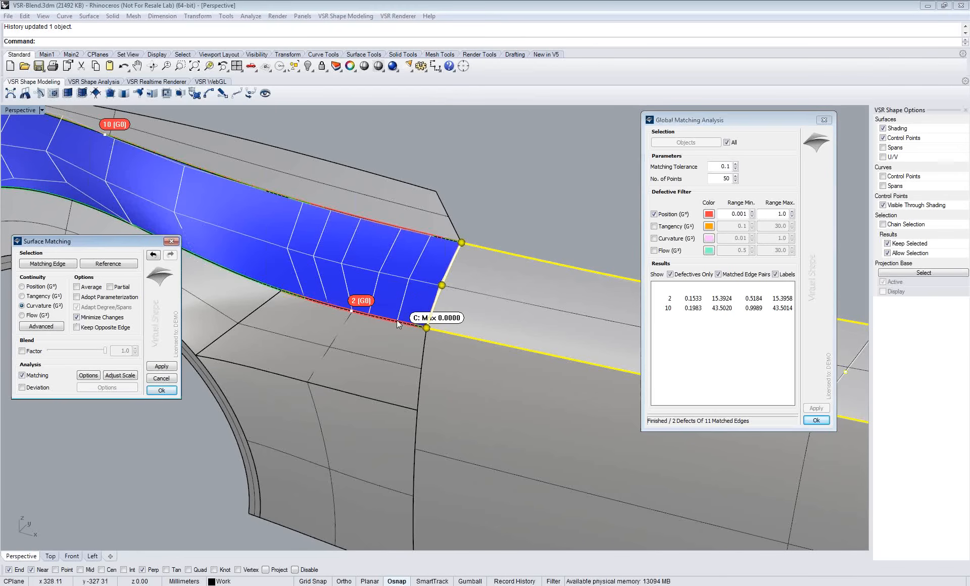
click(161, 365)
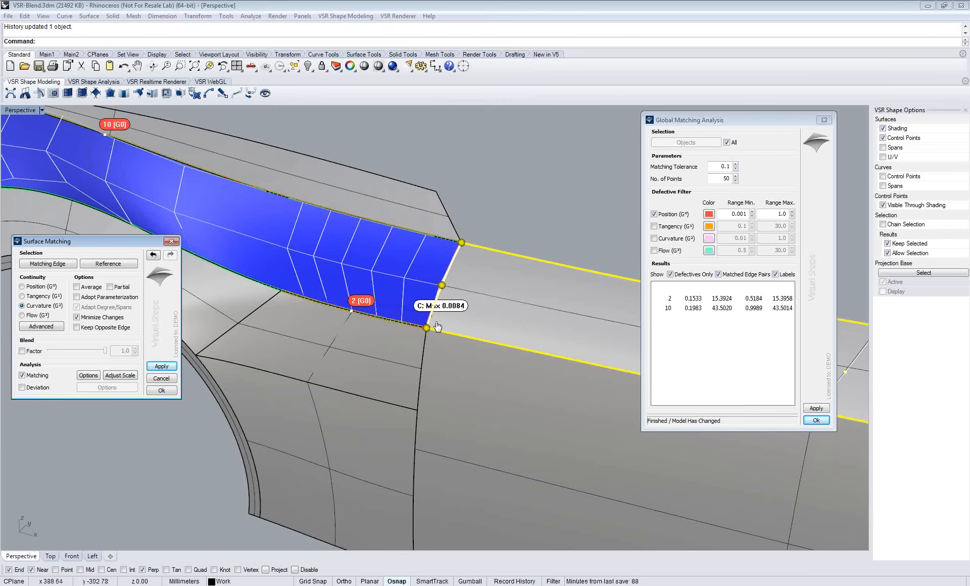
Step: Rerun the global matching analysis with all matched edge pairs shown, and accept the curvature match at edge 3
click(815, 408)
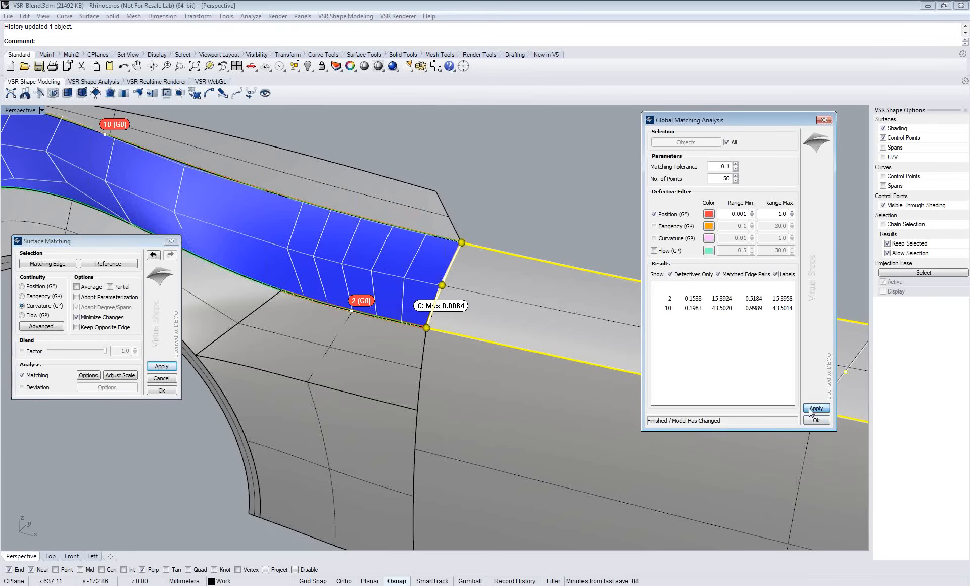
click(670, 274)
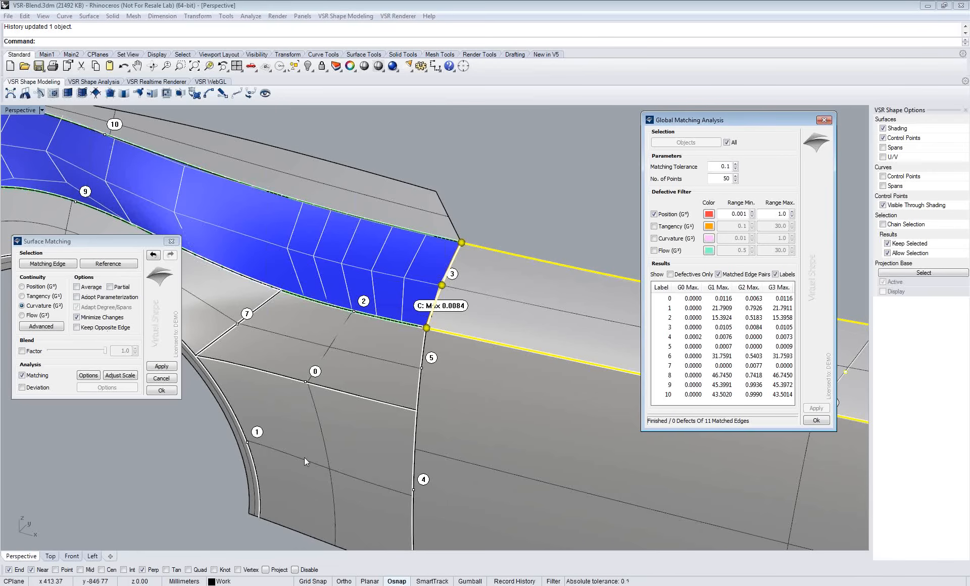
click(162, 366)
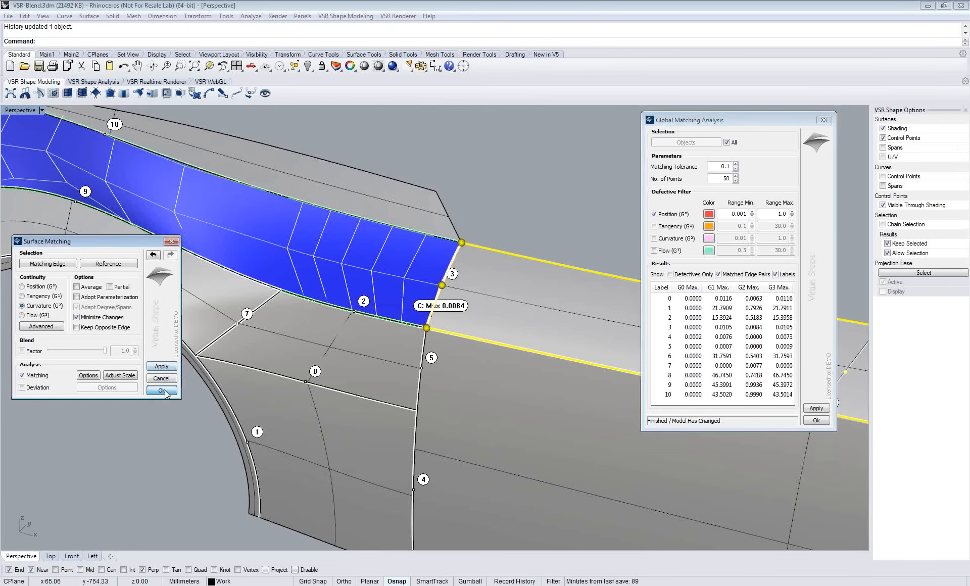
click(162, 390)
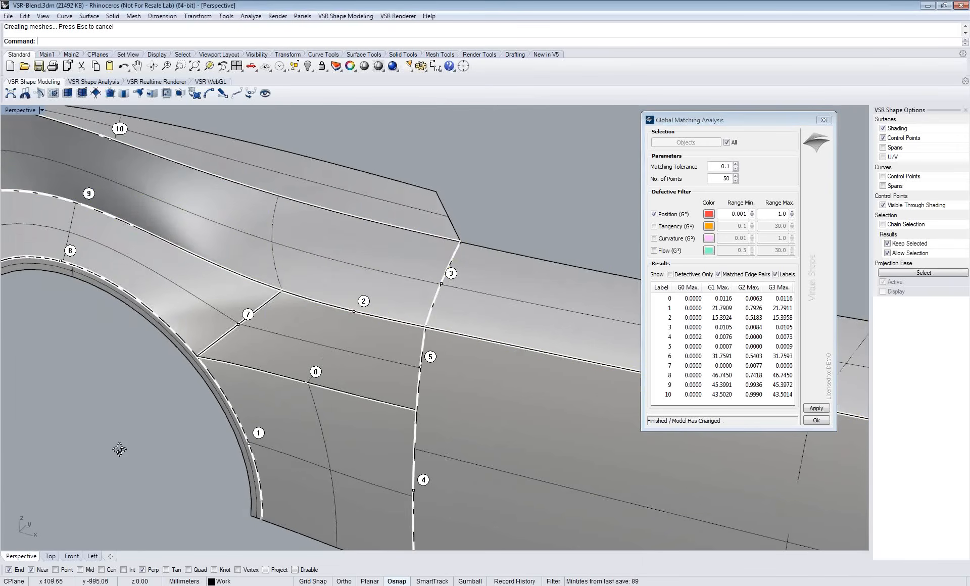
right_drag(119, 449, 674, 442)
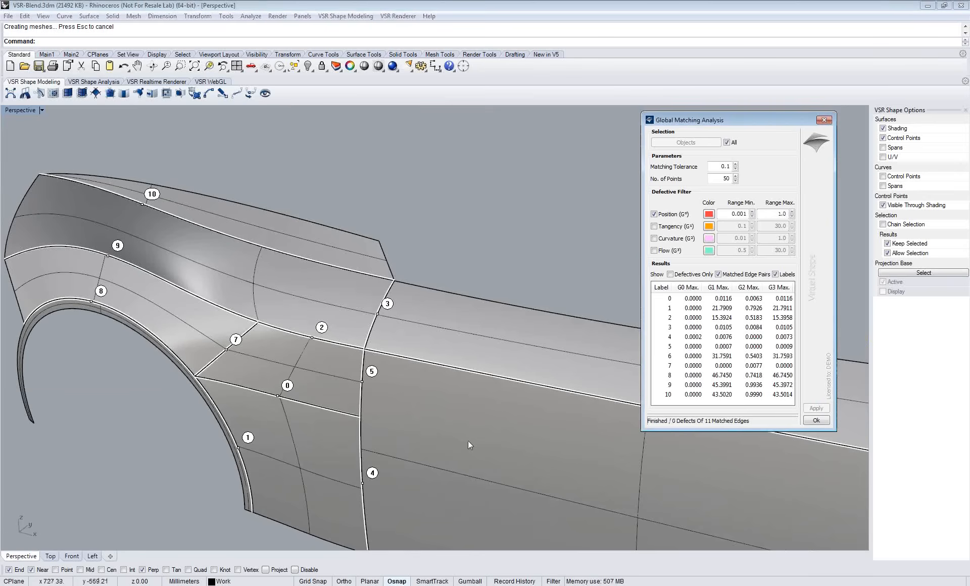
Step: Turn on the control points of the large side panel and the surface directly above it
right_drag(432, 431, 579, 335)
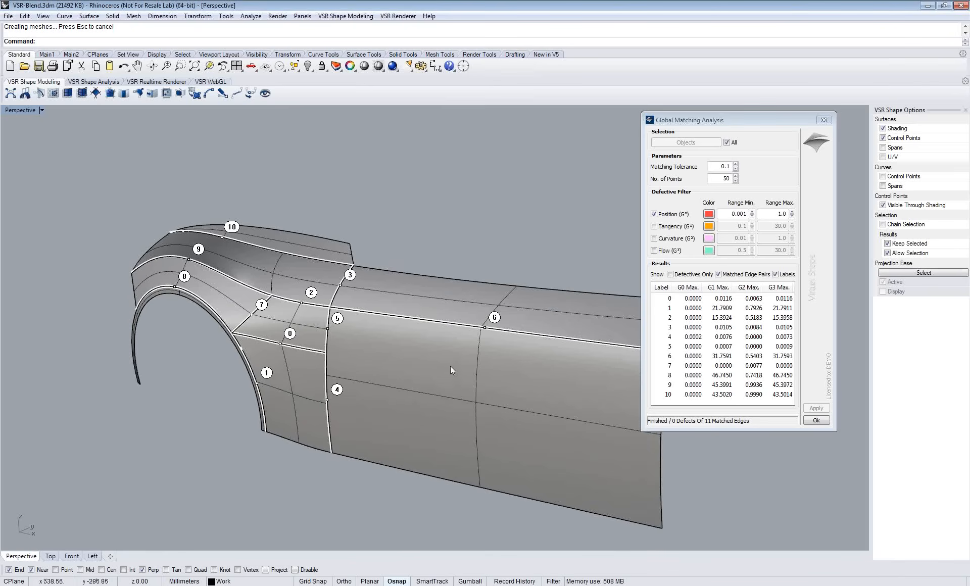
shift+right_drag(430, 369, 405, 360)
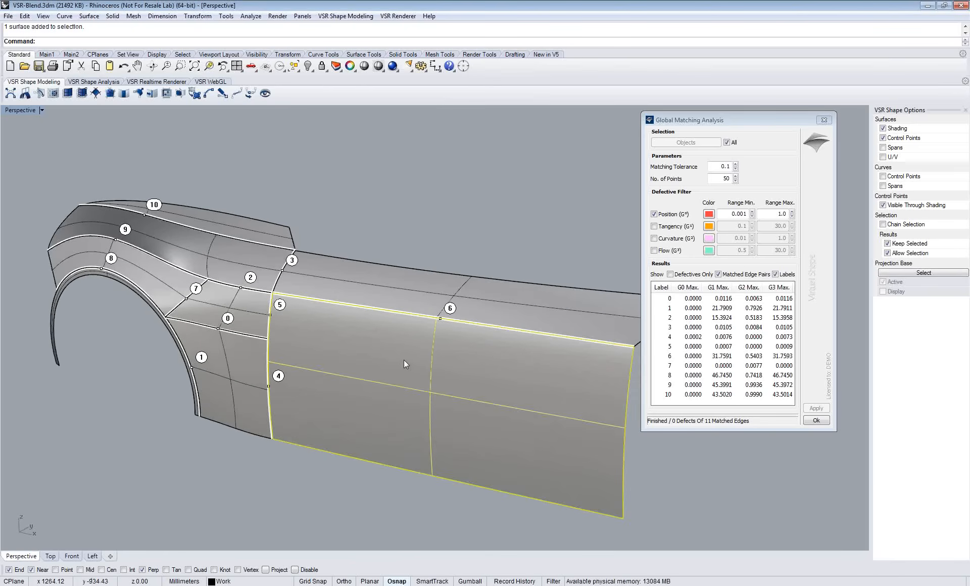
key(F10)
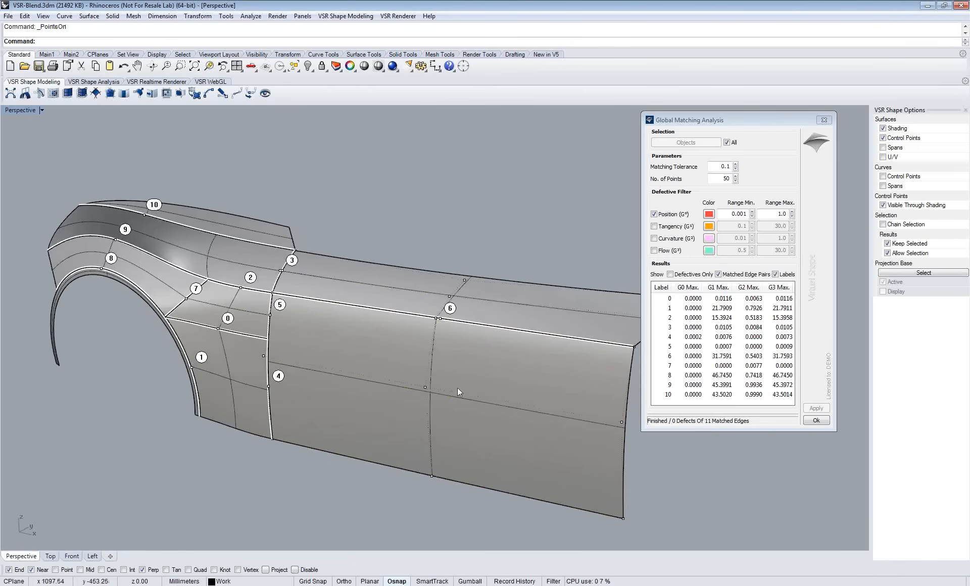
scroll(457, 387, up, 3)
right_drag(474, 385, 447, 469)
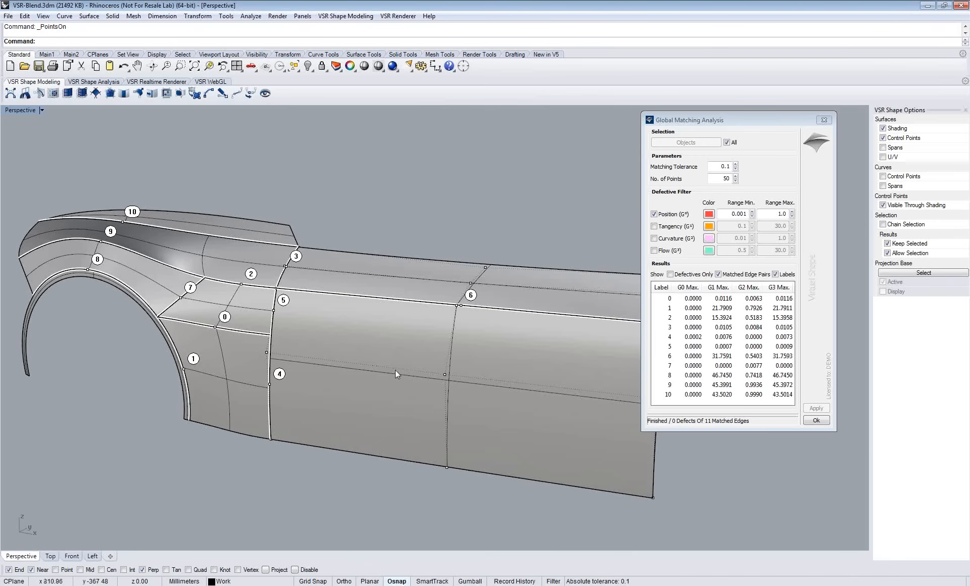
Step: Turn on the control points of the curved fender surface between matched edges 9 and 10
shift+right_drag(454, 373, 389, 401)
shift+right_drag(293, 392, 397, 426)
click(296, 319)
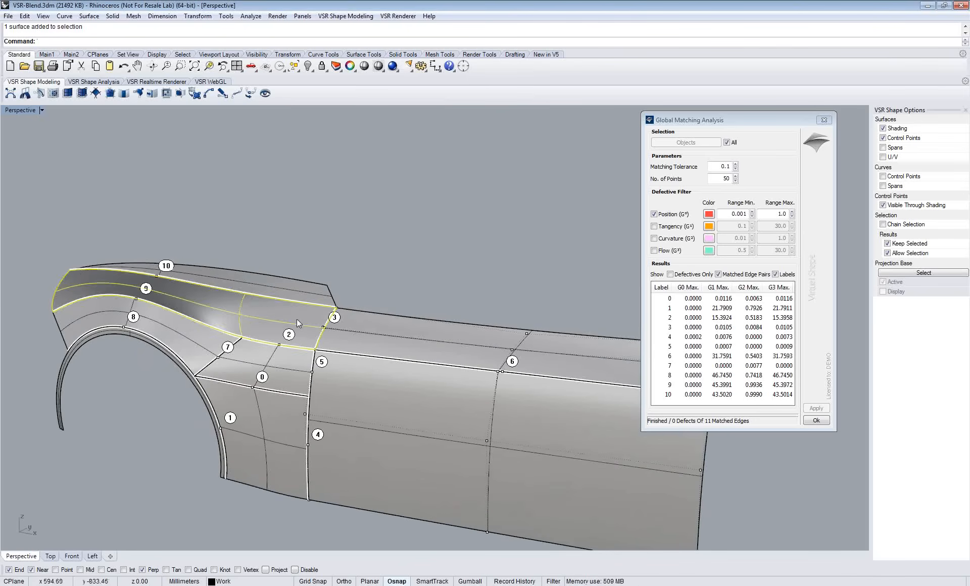
key(F10)
key(F9)
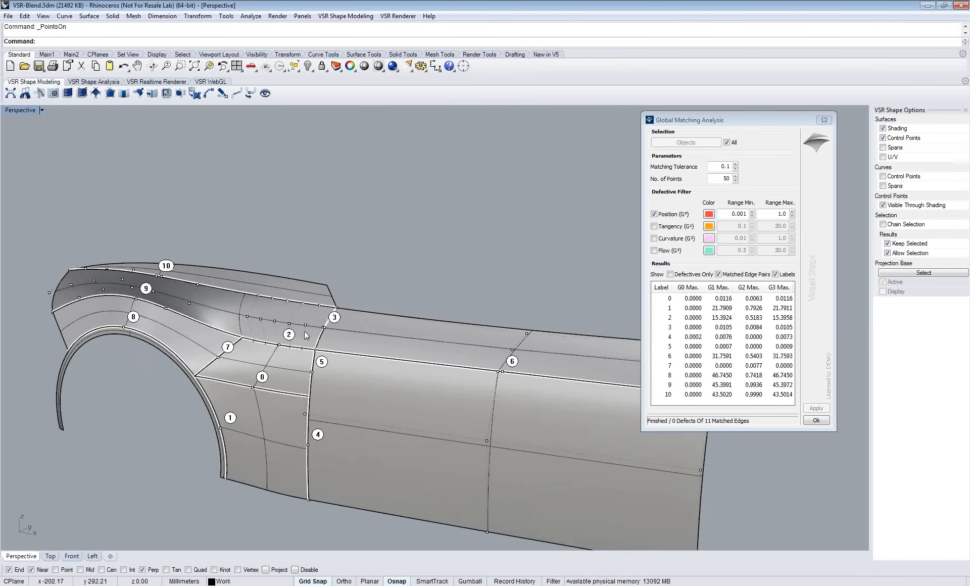
Step: Examine the fender surface's control point rows near matched edges 2 and 3, where it meets the rear upper surface
scroll(304, 331, up, 2)
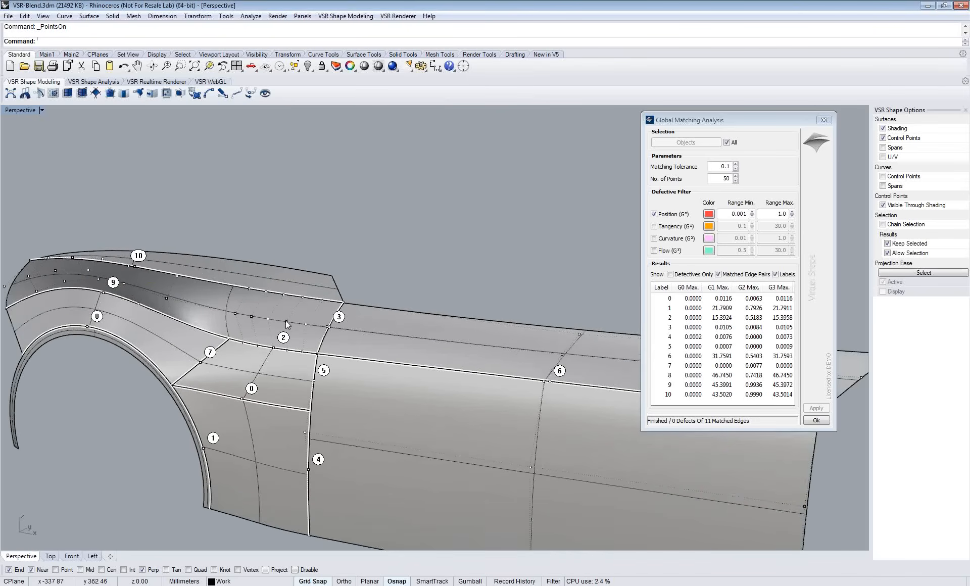
scroll(286, 324, up, 1)
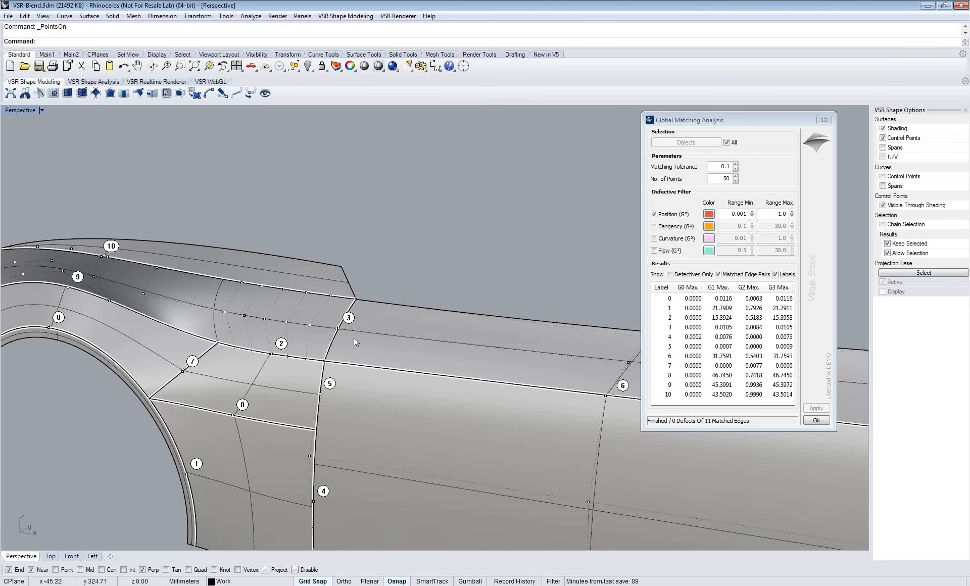
scroll(357, 340, up, 3)
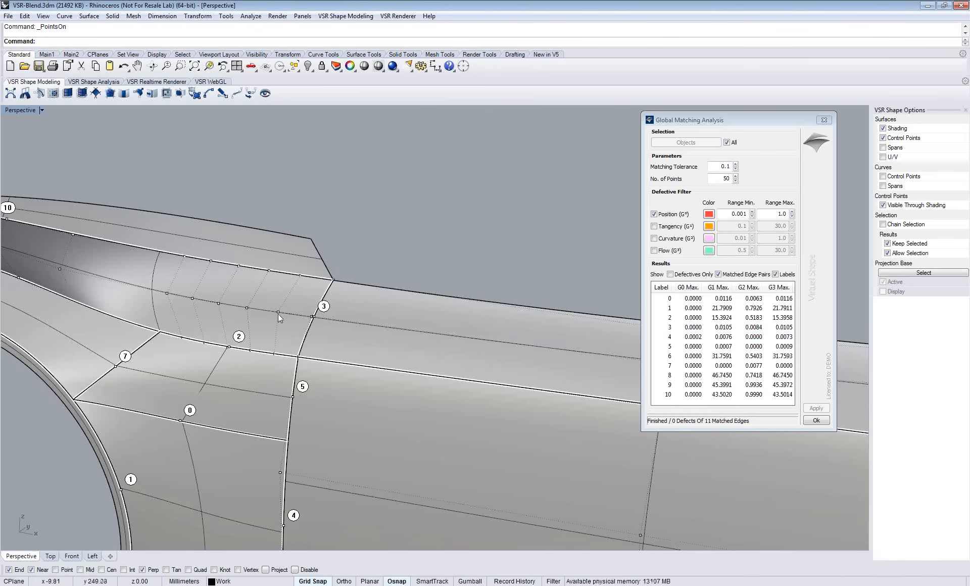
scroll(259, 311, down, 5)
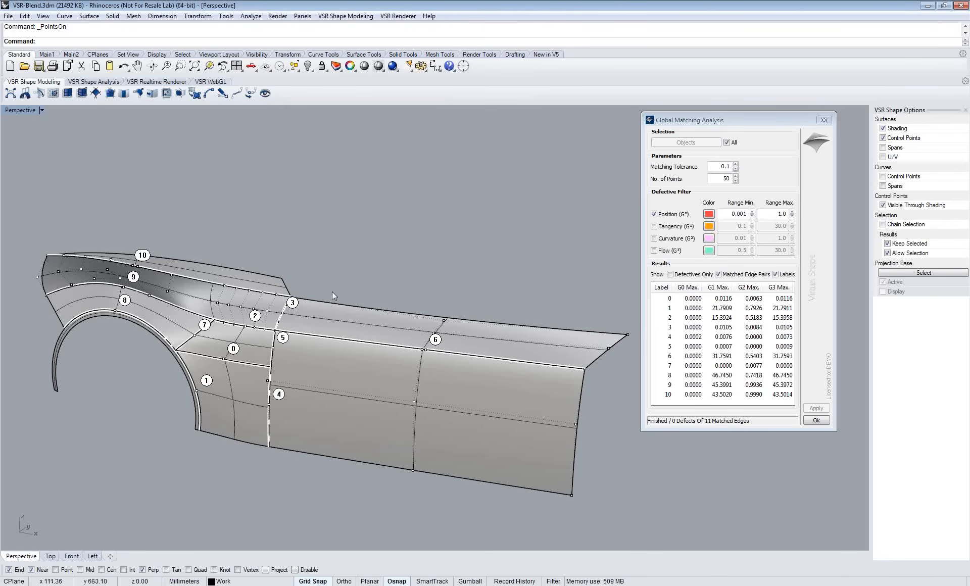
scroll(332, 292, up, 2)
scroll(307, 310, up, 2)
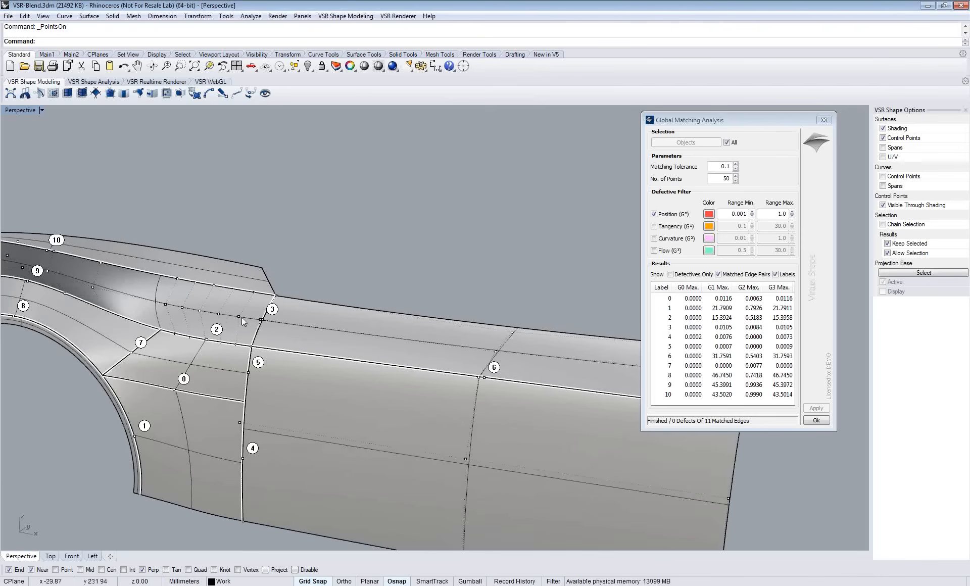
scroll(242, 317, up, 2)
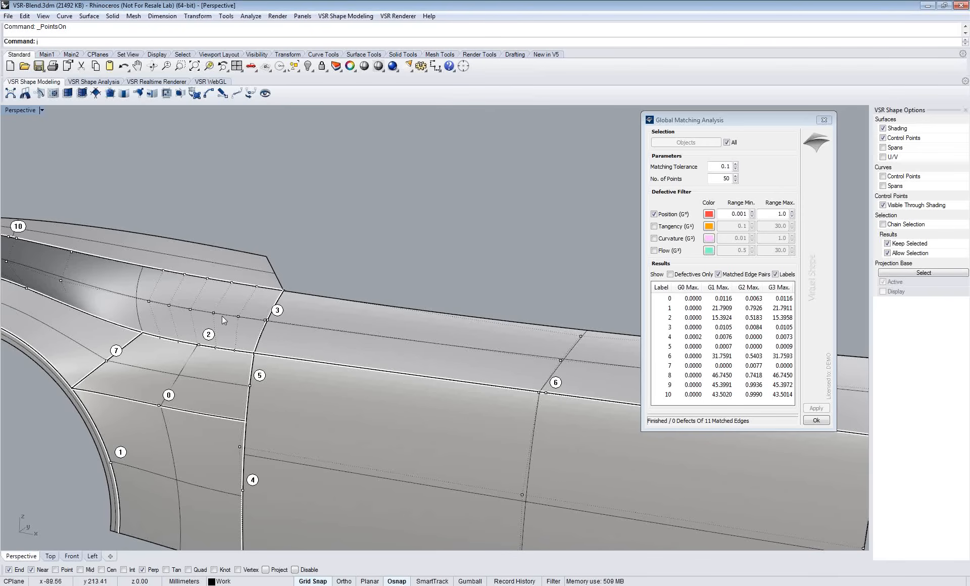
right_drag(223, 320, 246, 312)
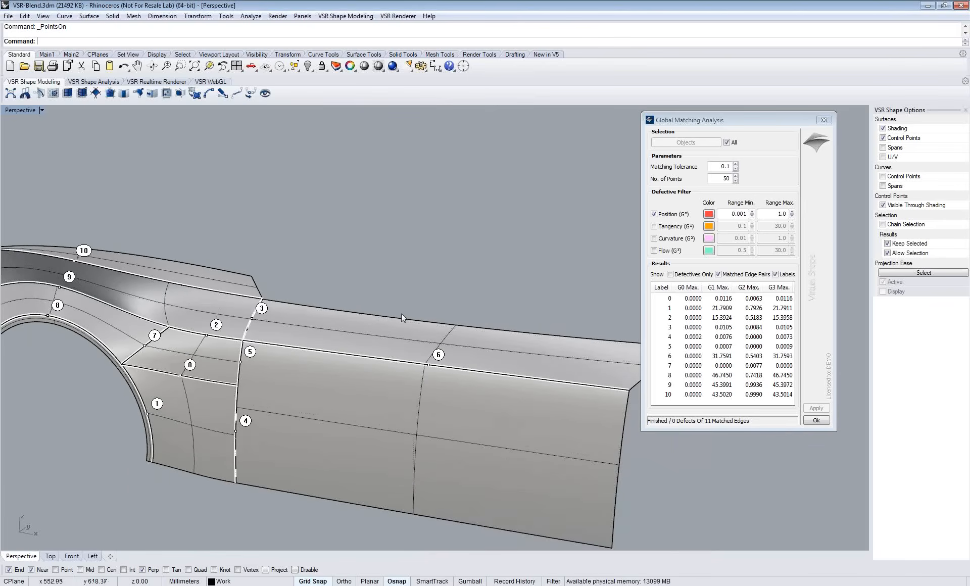
scroll(401, 313, down, 2)
right_drag(401, 313, 338, 322)
scroll(346, 332, up, 2)
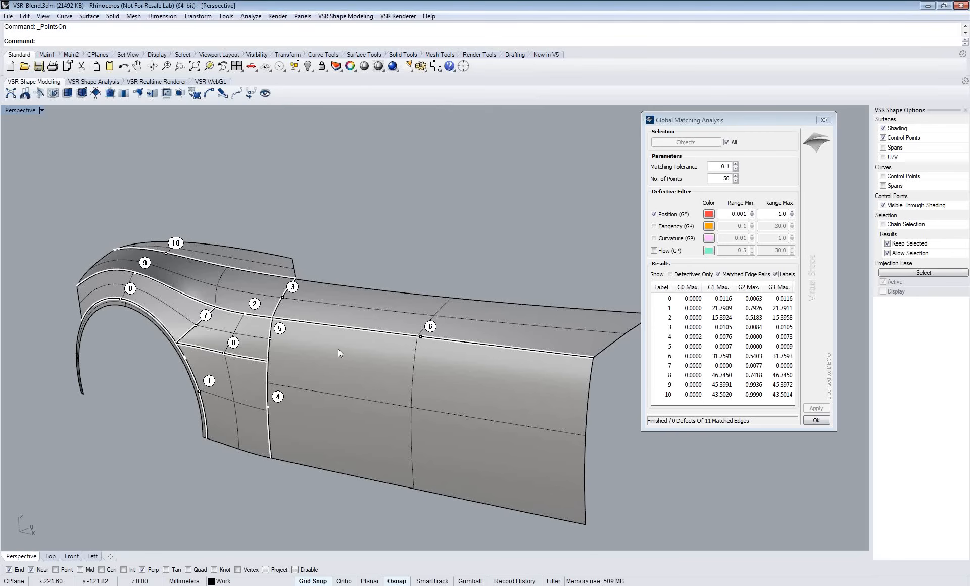
Step: Close the Global Matching Analysis and switch the Perspective viewport to the VSR Realtime Renderer display mode
click(811, 423)
right_drag(408, 249, 433, 260)
click(13, 112)
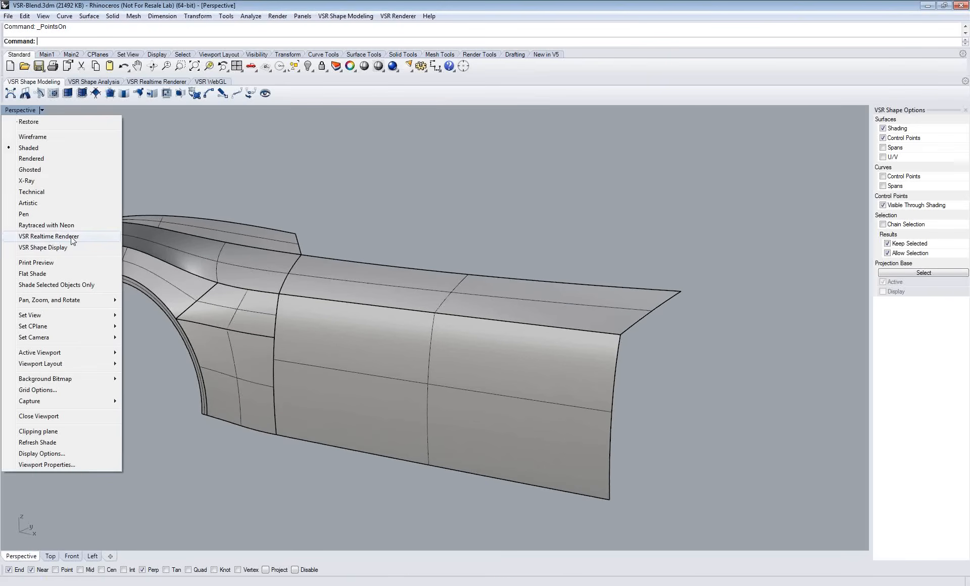
click(73, 234)
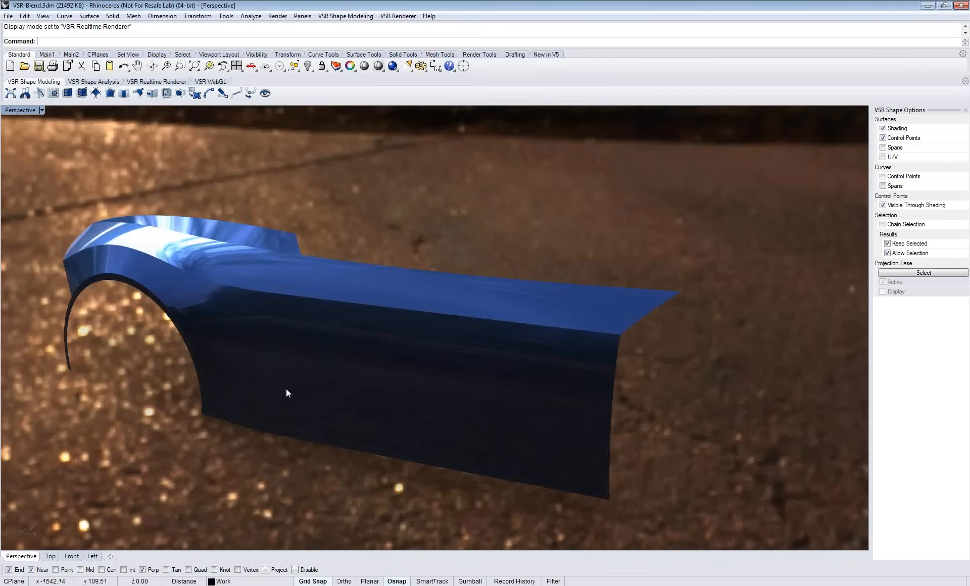
Step: Examine the reflections across the blend patch behind the wheel arch and along the neighbouring side surfaces
right_drag(287, 390, 297, 335)
scroll(301, 345, up, 5)
click(297, 335)
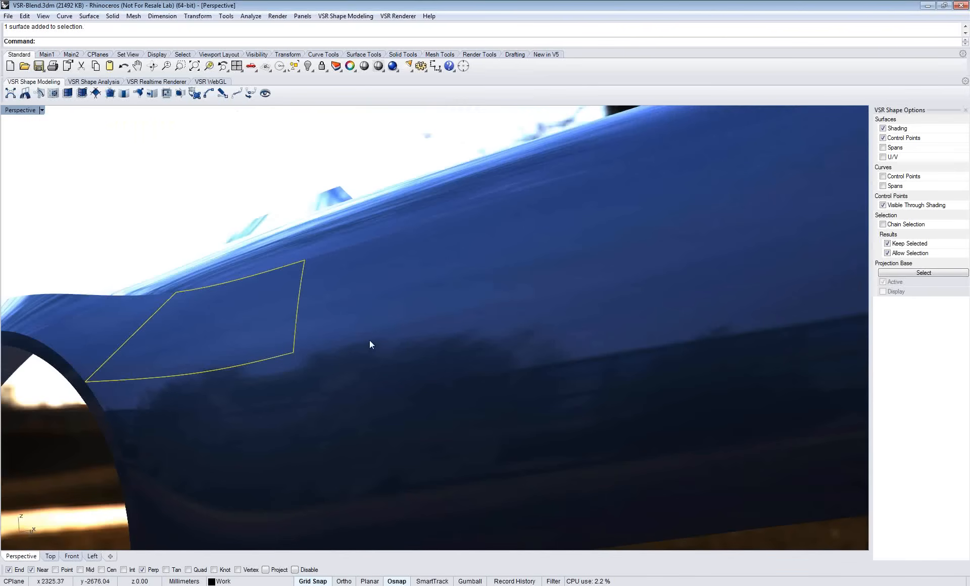
click(369, 340)
click(266, 342)
click(185, 200)
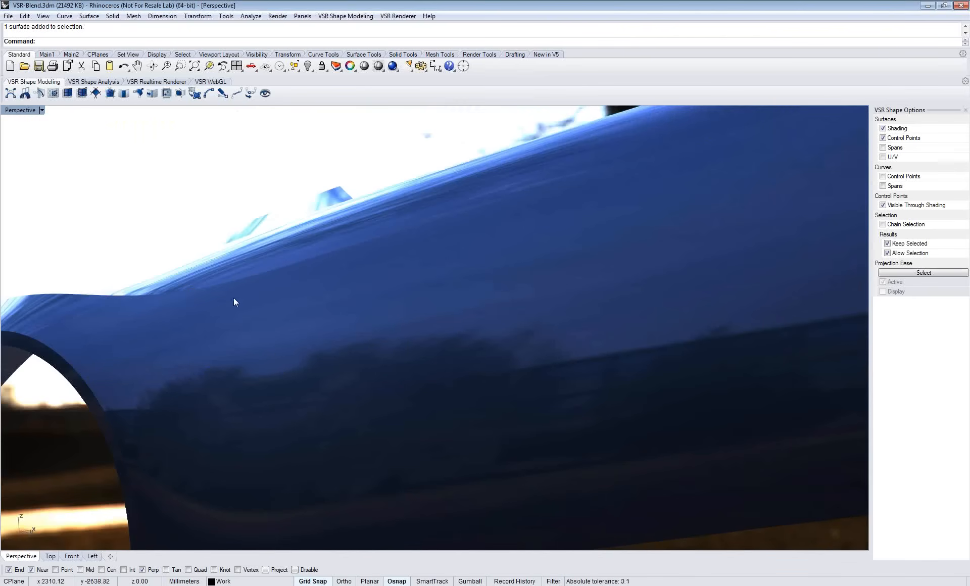
right_drag(323, 349, 327, 361)
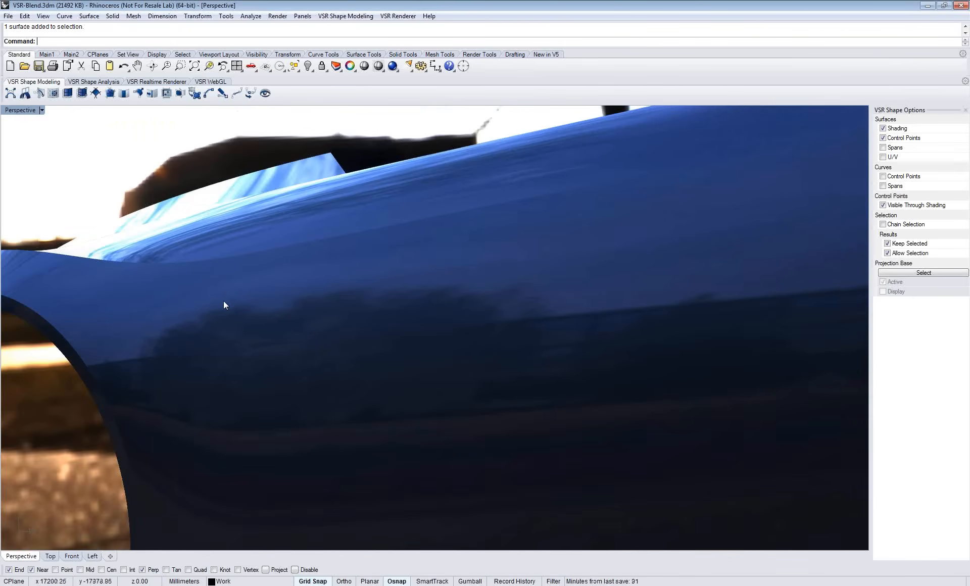
mouse_move(342, 297)
right_down()
mouse_move(329, 328)
mouse_move(305, 345)
mouse_move(292, 310)
mouse_move(336, 344)
mouse_move(447, 342)
mouse_move(472, 361)
mouse_move(262, 346)
mouse_move(338, 349)
right_up()
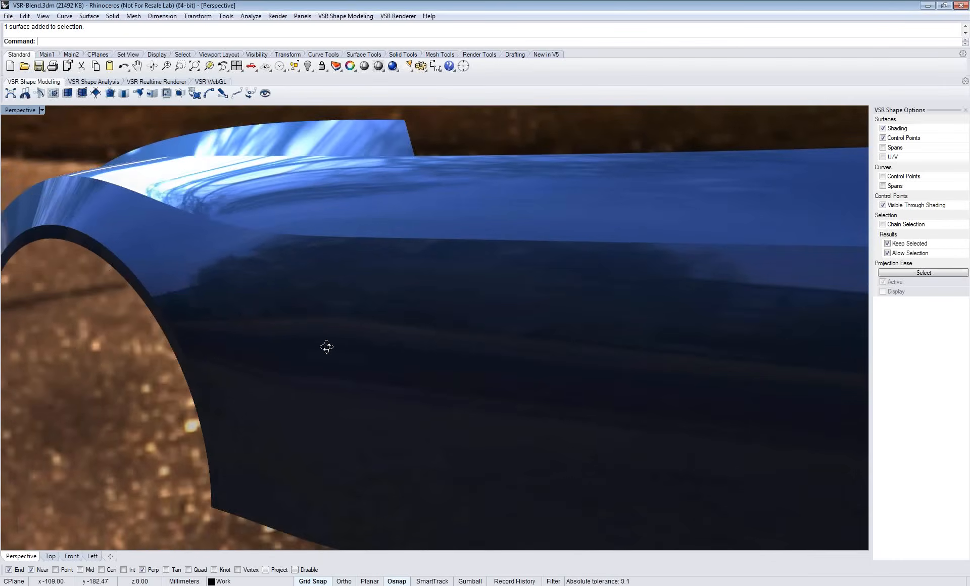
right_drag(327, 347, 295, 352)
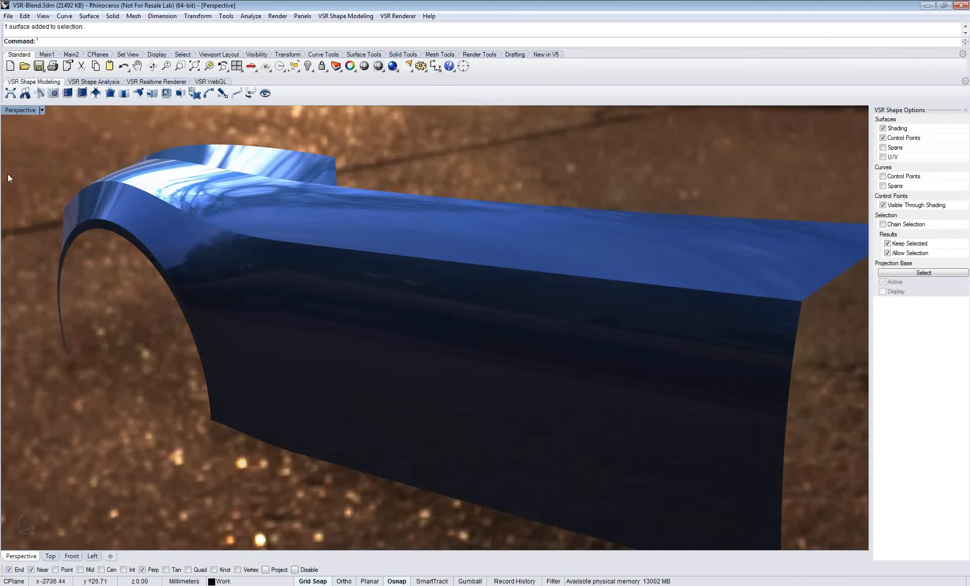
Step: Open Novedge.3dm from the Demo folder without saving the changes to VSR-Blend.3dm
click(7, 16)
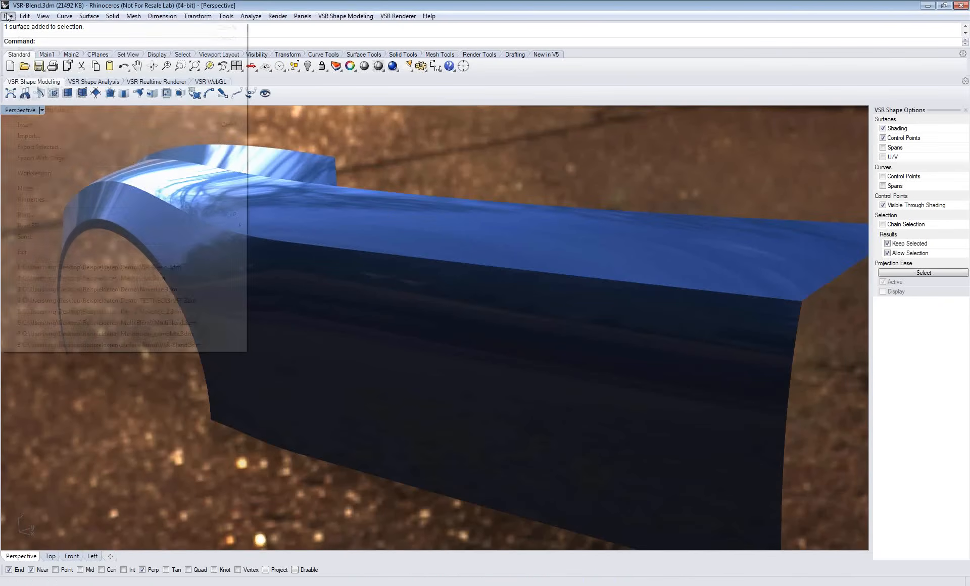
click(20, 38)
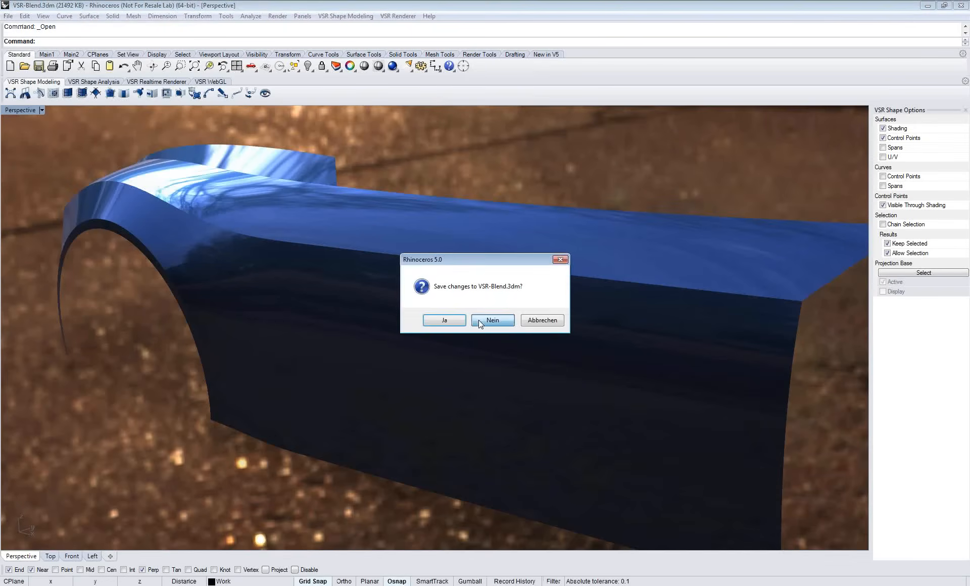
click(478, 319)
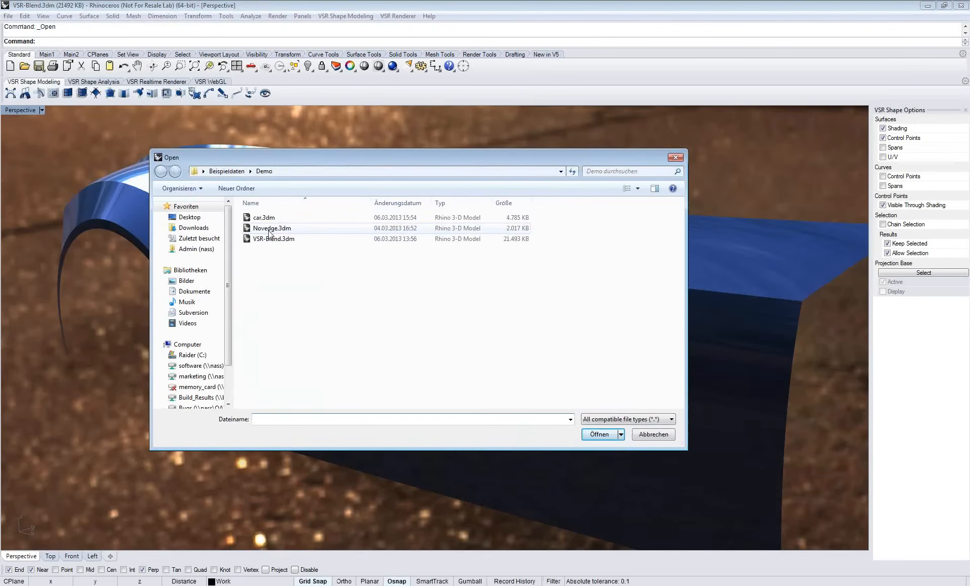
double_click(270, 228)
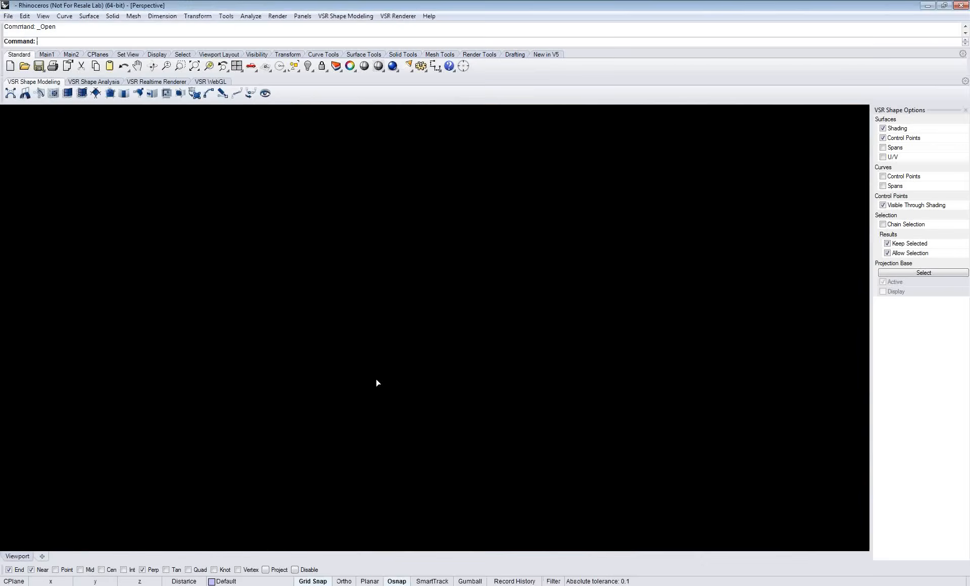
Step: Apply a VSR Section Analysis to all objects with 10 sections at X = const. and curvature shown
right_drag(376, 379, 349, 379)
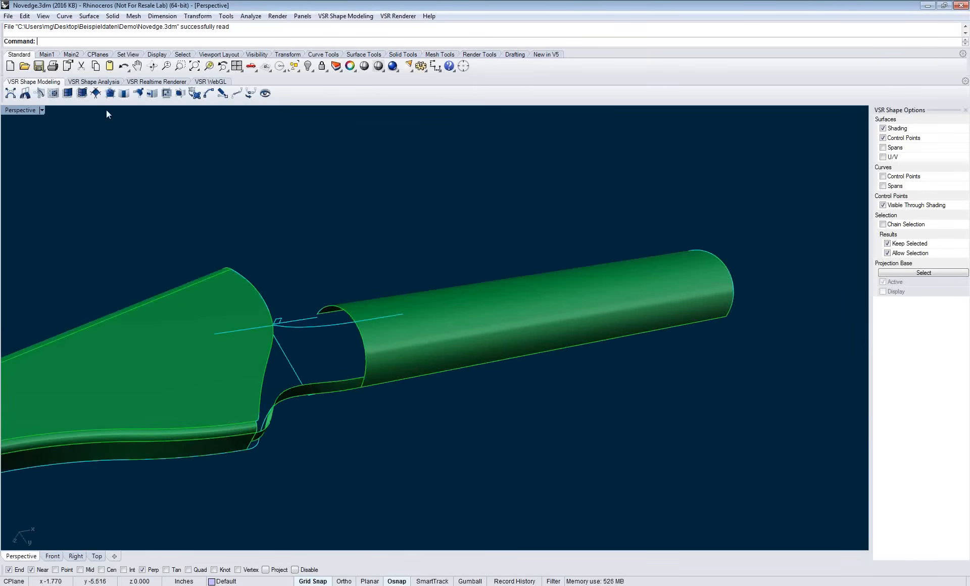
click(101, 82)
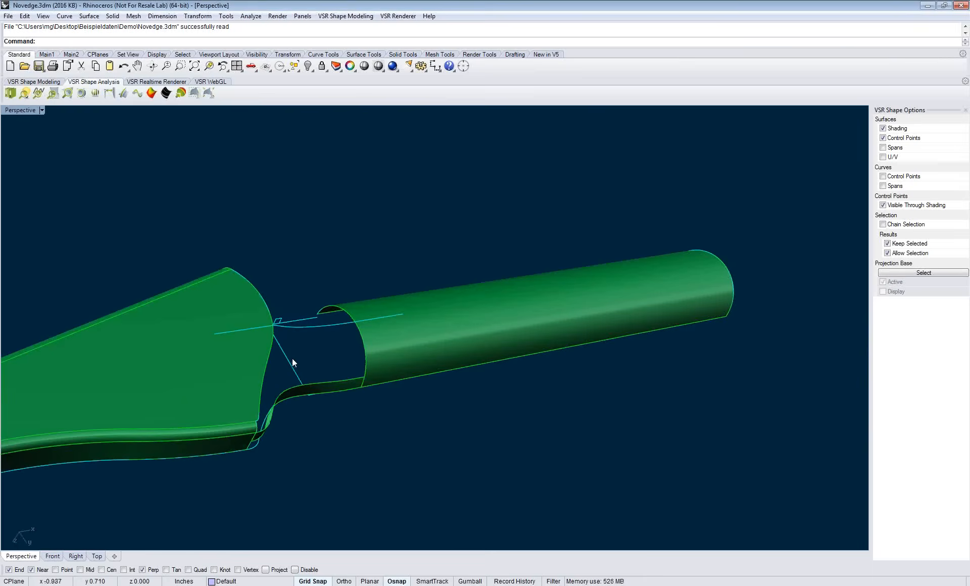
mouse_move(292, 358)
right_down()
mouse_move(291, 386)
mouse_move(304, 347)
mouse_move(286, 369)
right_up()
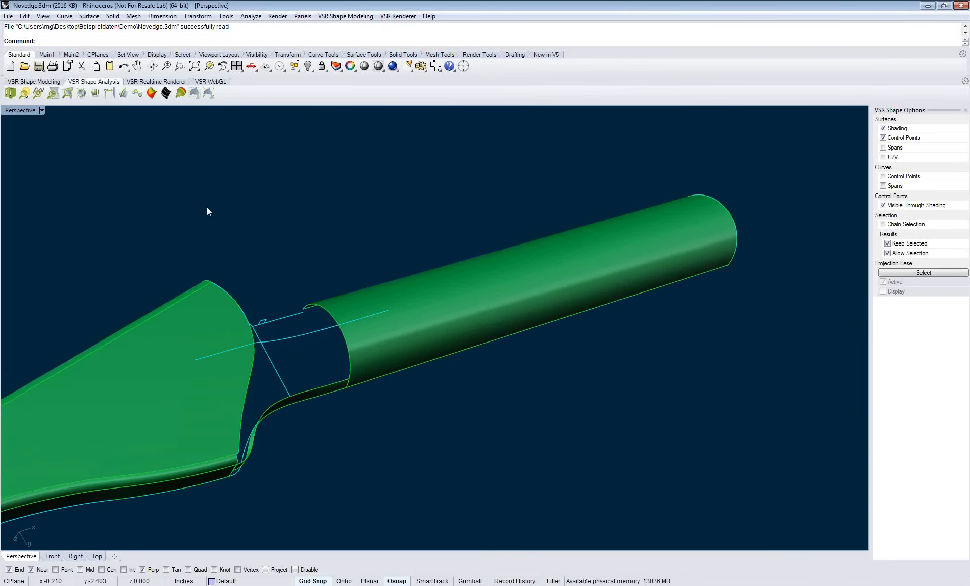
click(93, 95)
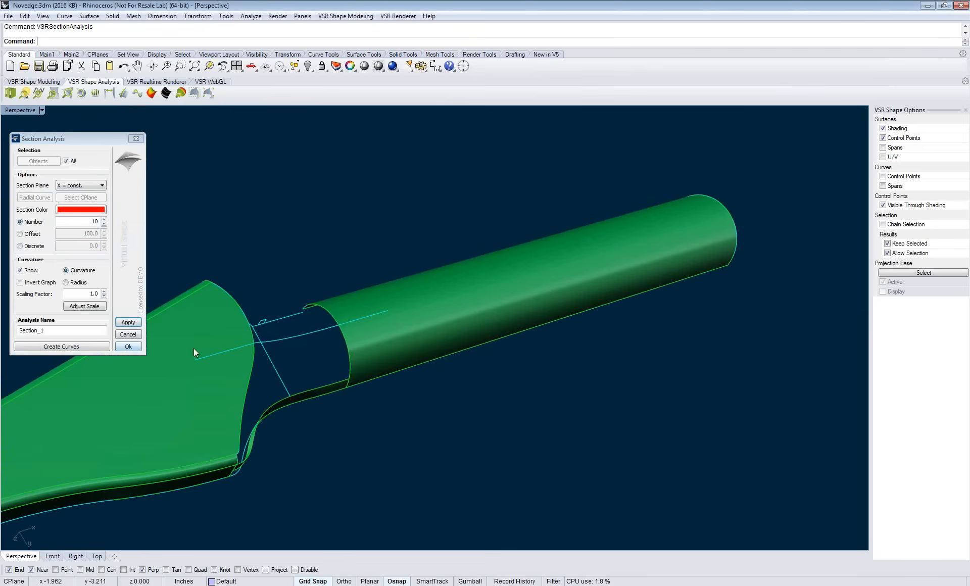
shift+right_drag(362, 335, 416, 308)
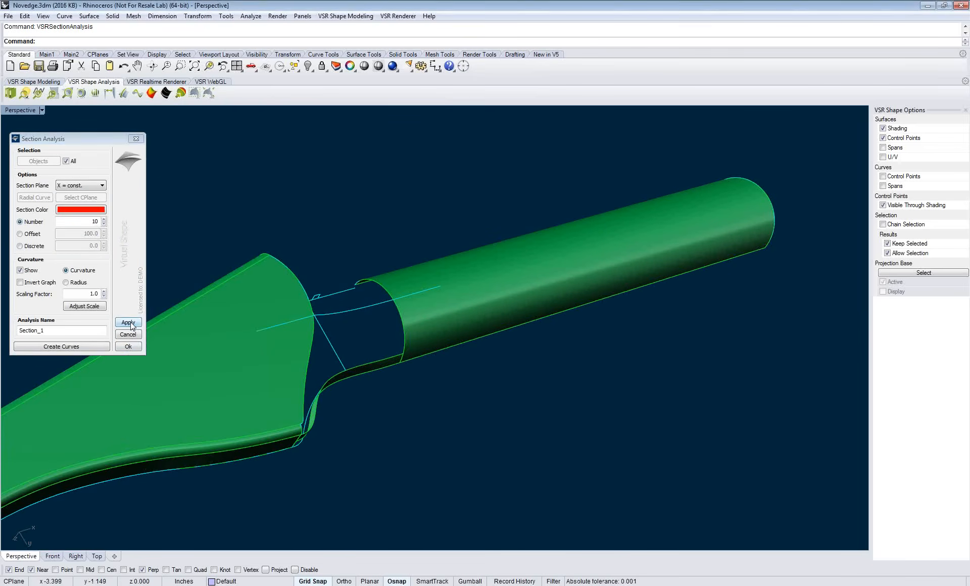
click(128, 322)
click(128, 323)
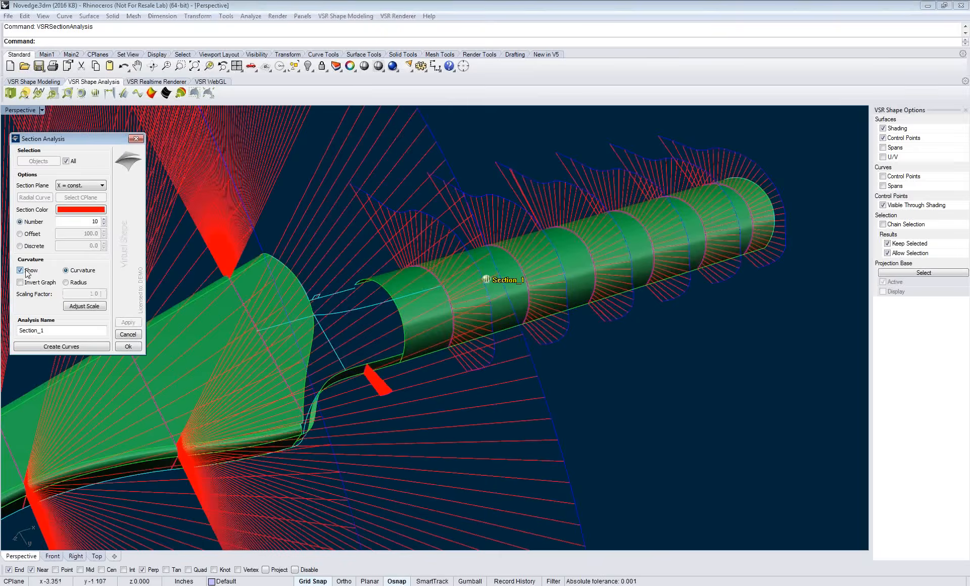
Step: Hide the section curvature graphs and apply the analysis with the number of sections set to 12
right_drag(384, 302, 389, 293)
click(103, 220)
click(104, 220)
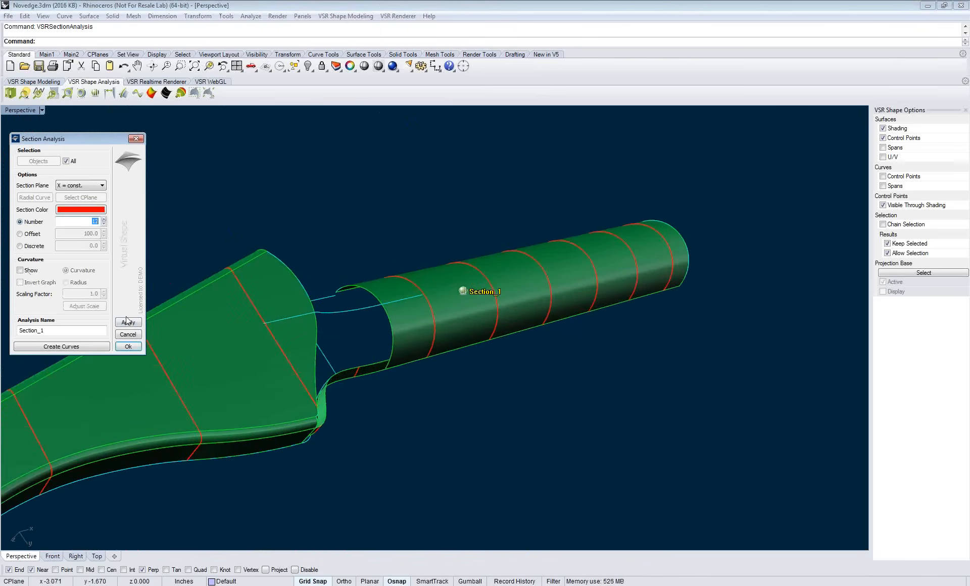
click(128, 322)
Step: Change the section color to blue and show the curvature graphs on the sections again
mouse_move(230, 324)
right_down()
mouse_move(279, 321)
mouse_move(243, 316)
right_up()
click(82, 210)
click(398, 356)
click(524, 386)
click(20, 271)
click(126, 324)
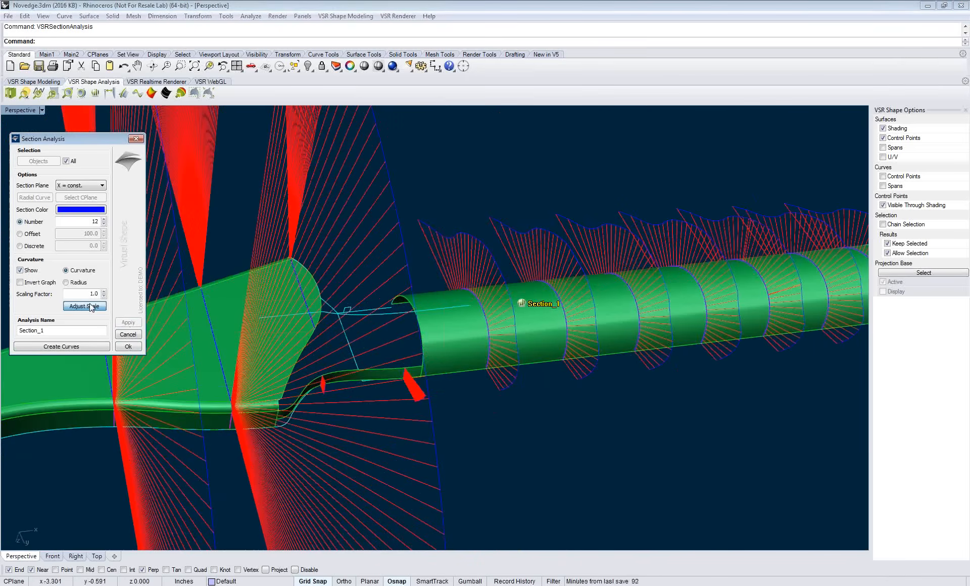
Step: Automatically adjust the curvature graph scale and inspect the graphs along the cylindrical handle surface
click(96, 309)
right_drag(244, 347, 473, 322)
scroll(465, 347, up, 5)
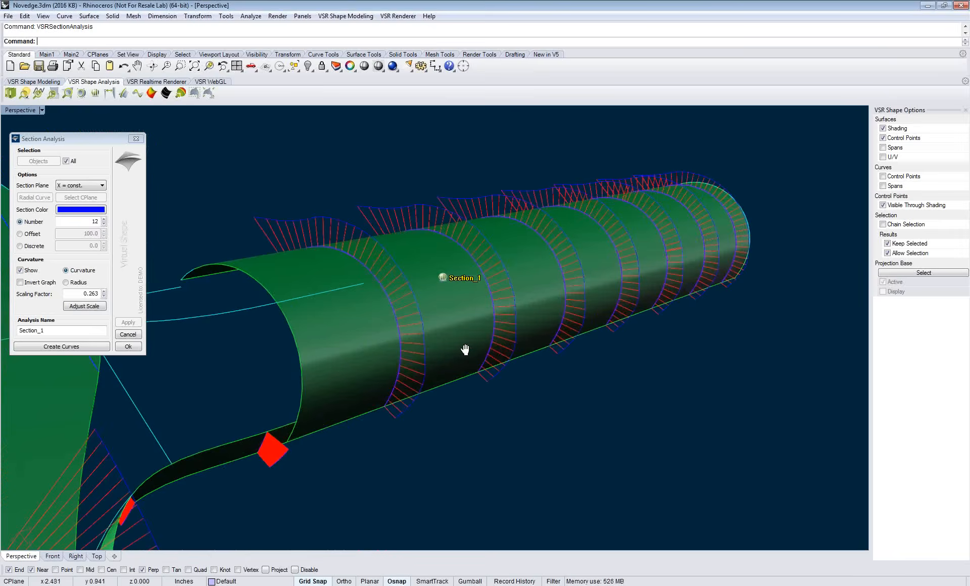
right_drag(389, 364, 429, 378)
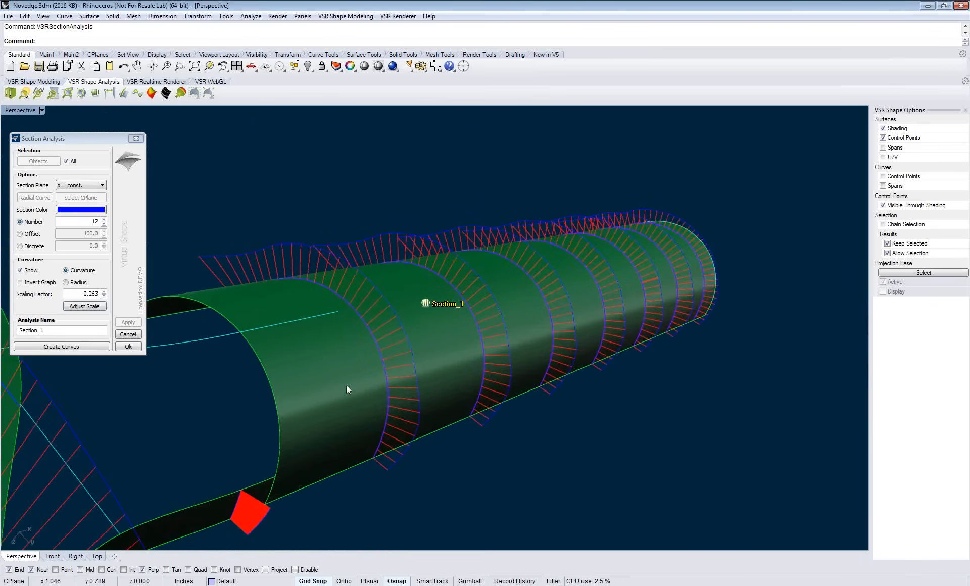
Step: Accept the section analysis with its 12 sections and curvature graphs on the model
right_drag(331, 384, 353, 377)
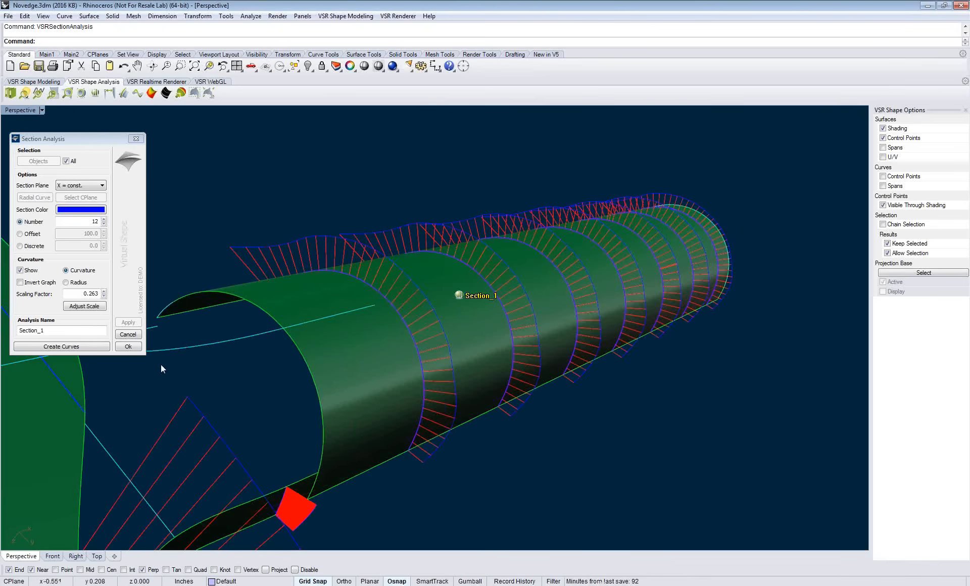
click(128, 346)
right_drag(368, 354, 303, 350)
Step: Use Control Point Modeling in Row mode with the Blend constraint to try moving a control point row on the cylindrical handle surface
click(20, 83)
click(10, 93)
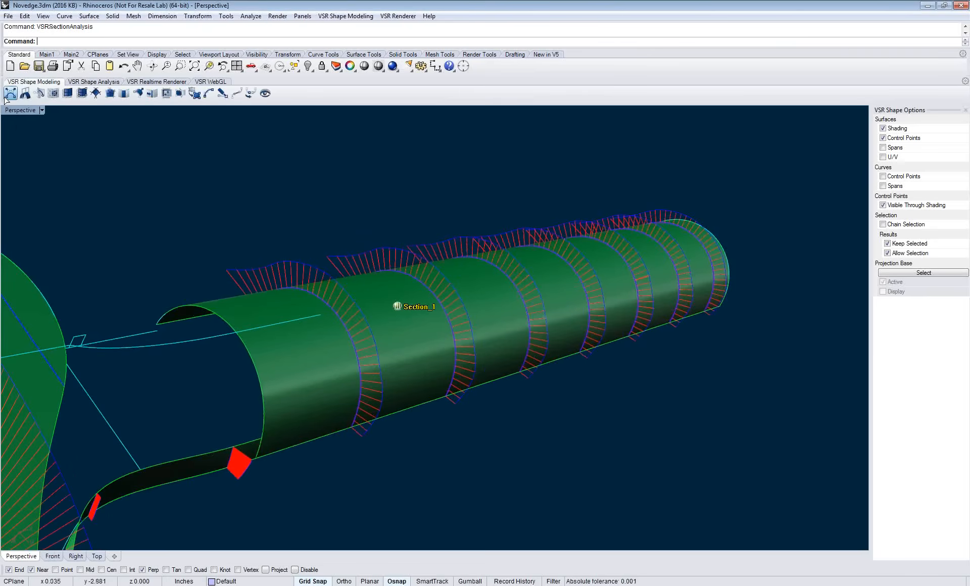
click(273, 351)
click(282, 351)
click(92, 272)
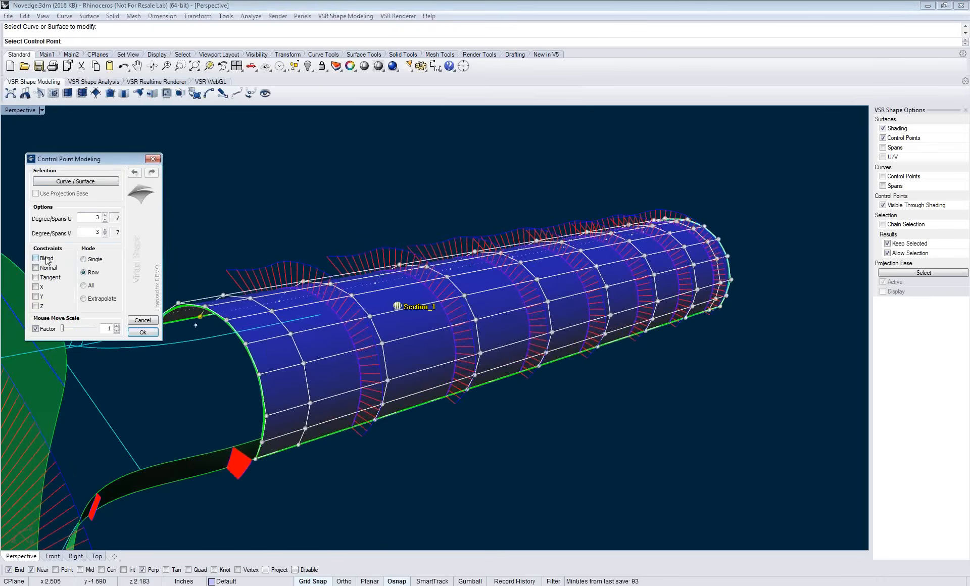
click(44, 258)
click(473, 308)
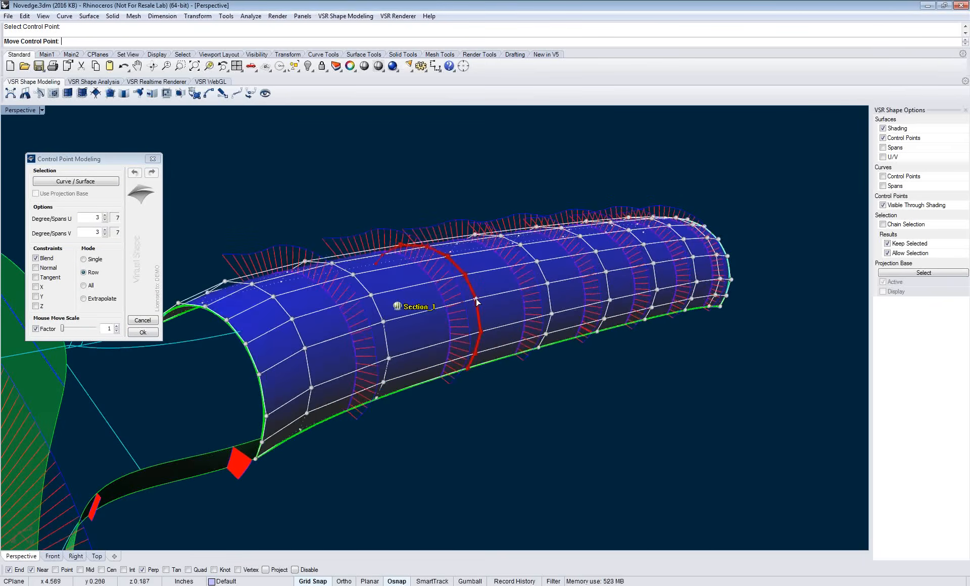
click(478, 326)
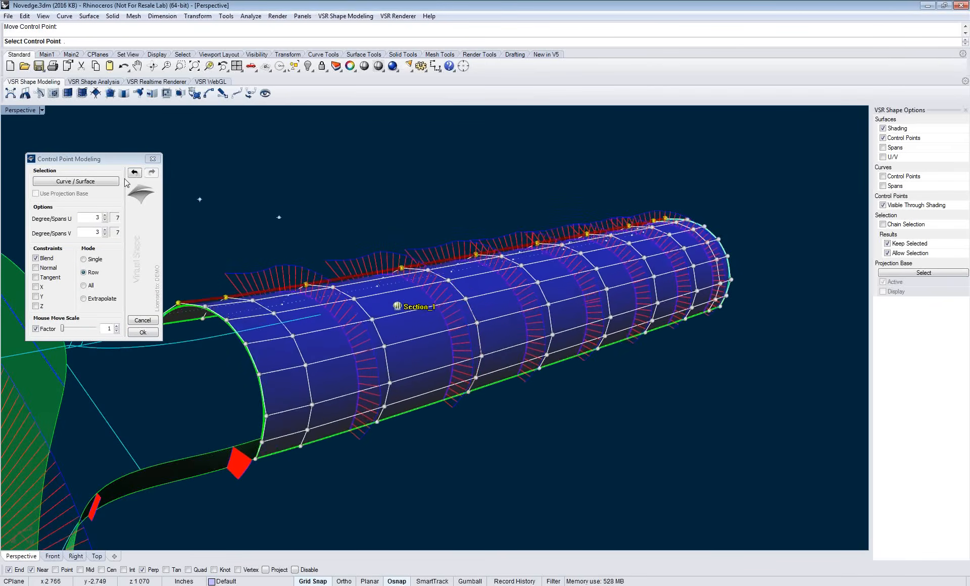
Step: Undo the blended row move, try moving a single row with only the Normal constraint, and cancel the control point edit
click(35, 267)
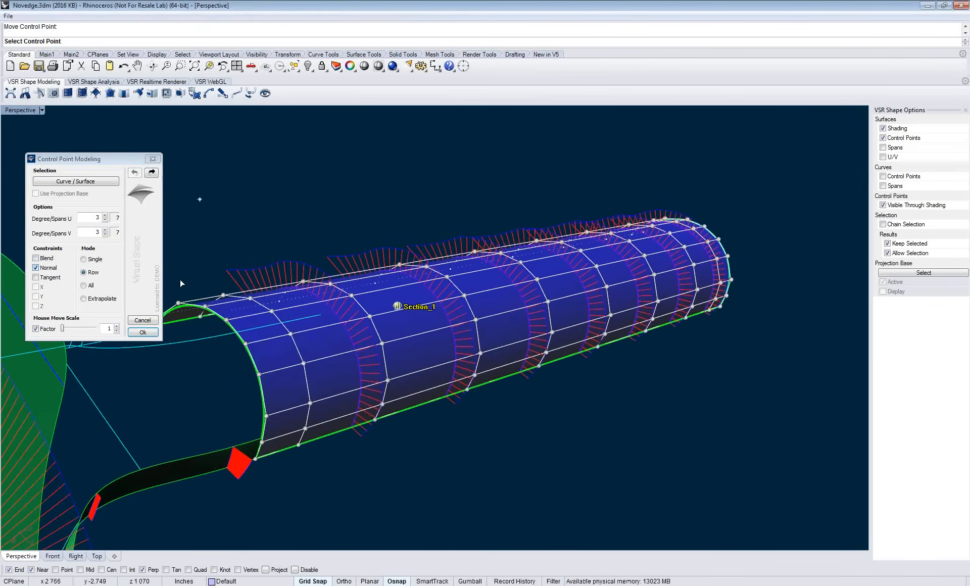
click(551, 286)
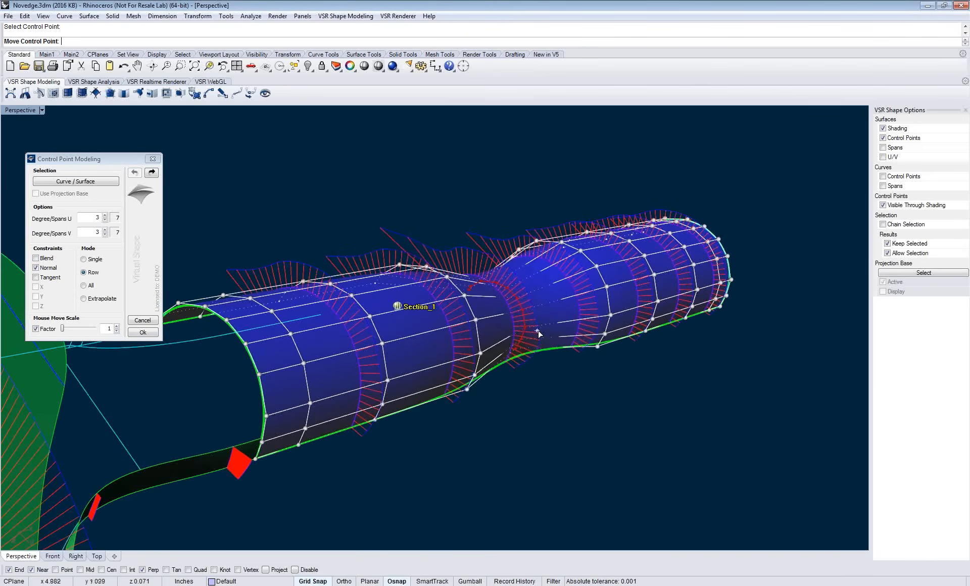
click(539, 333)
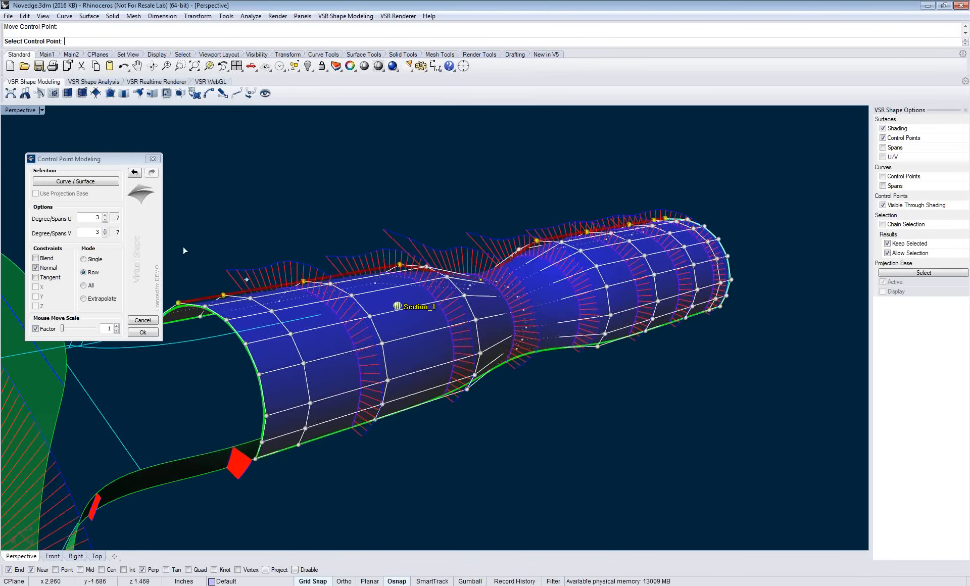
click(134, 172)
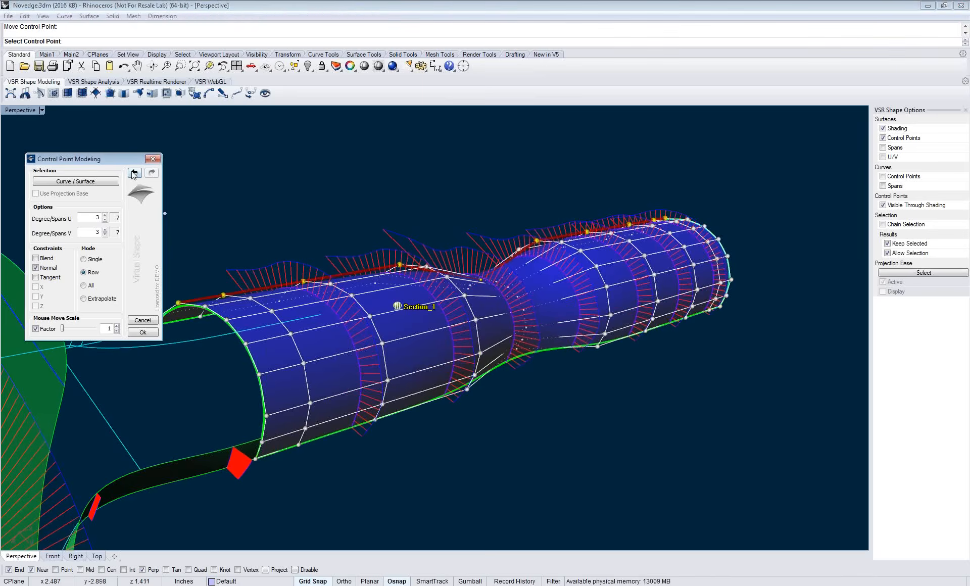
click(140, 320)
Step: Edit the Section_1 analysis, set the number of sections to 10 and accept it
right_drag(466, 451, 394, 442)
double_click(390, 311)
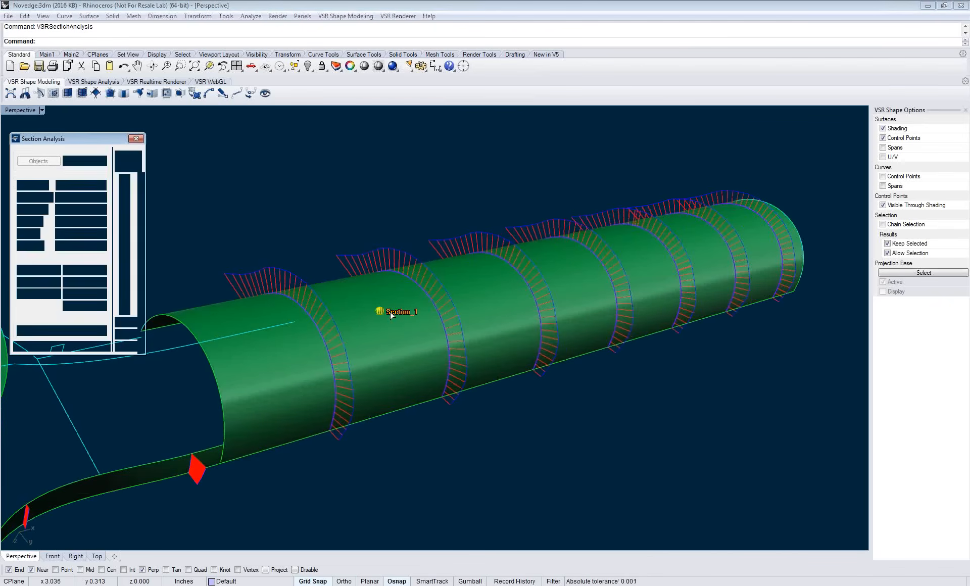
click(104, 224)
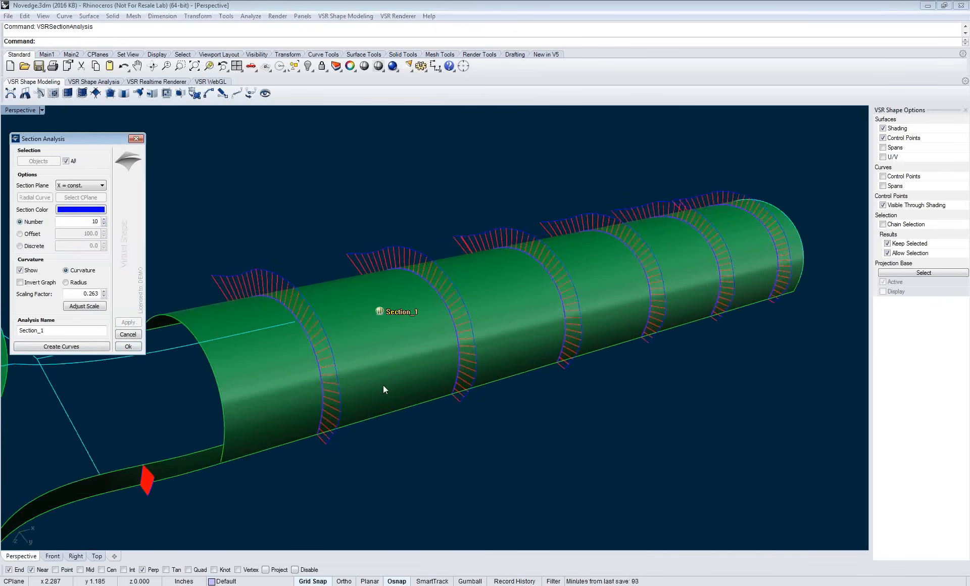
right_drag(383, 385, 356, 378)
click(132, 348)
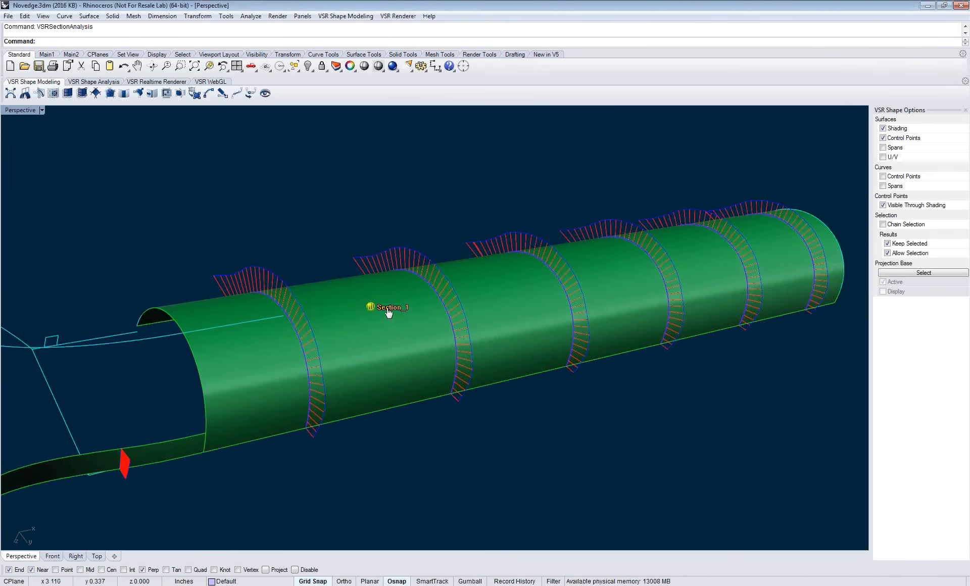
Step: Deactivate the Section_1 analysis and hide its handle
right_click(389, 313)
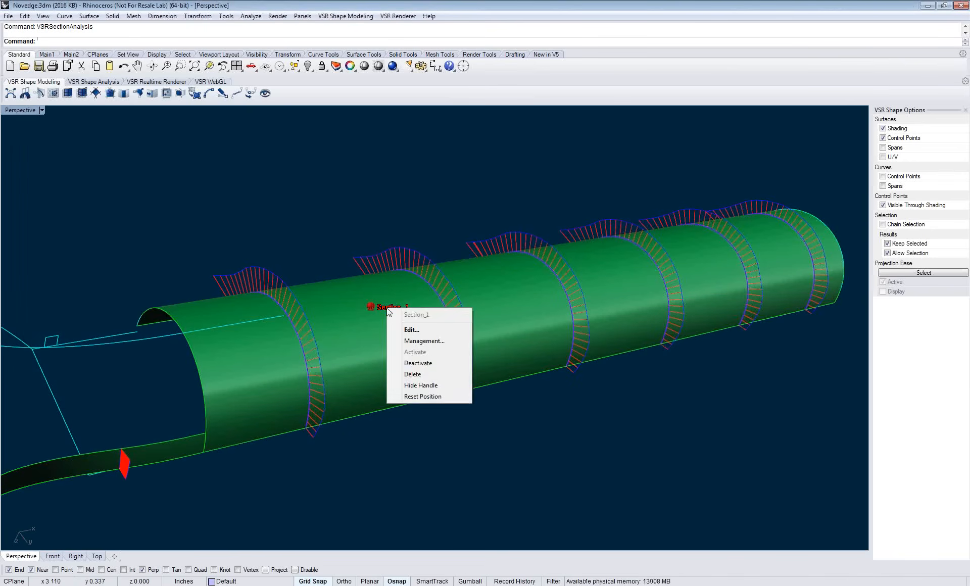
click(421, 364)
right_drag(390, 341, 421, 339)
right_click(431, 315)
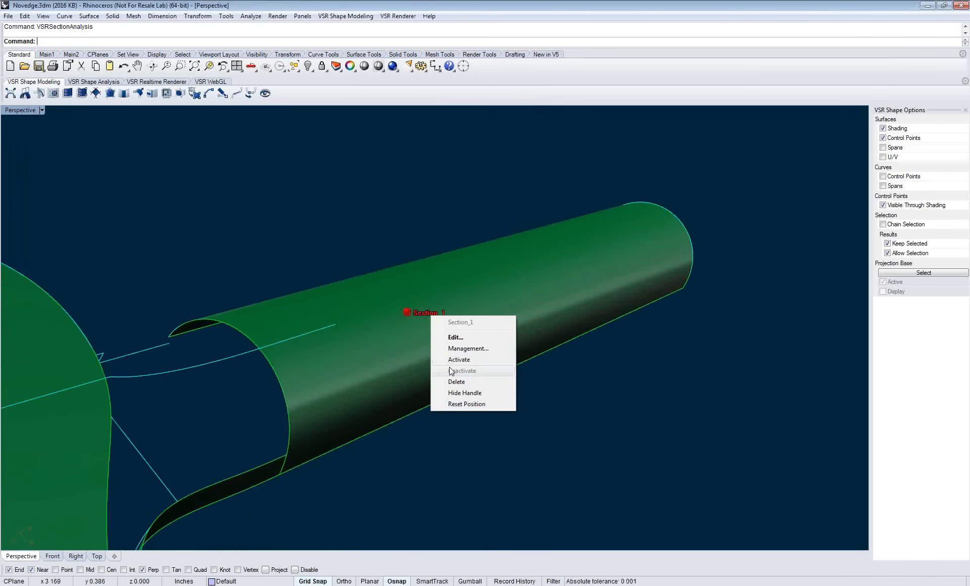
click(457, 392)
mouse_move(424, 361)
right_down()
mouse_move(438, 357)
mouse_move(408, 351)
right_up()
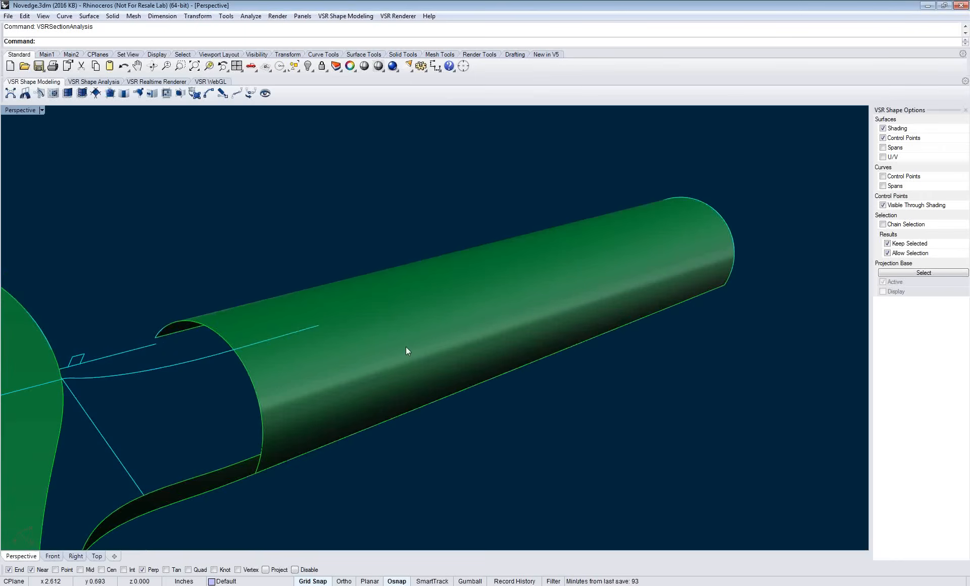
Step: Use Analysis Management to reactivate Section_1 and show its handle again
click(113, 82)
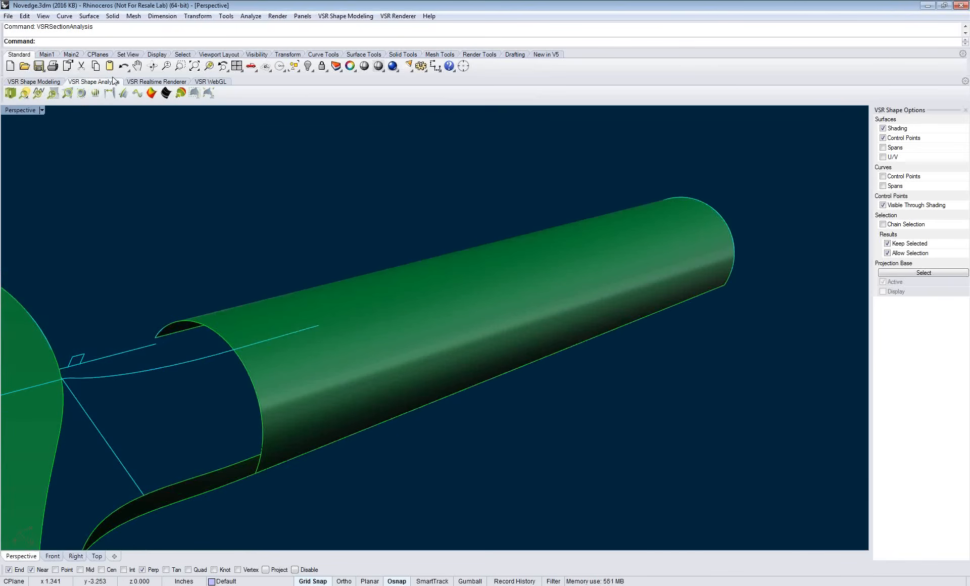
click(11, 96)
drag(77, 177, 77, 142)
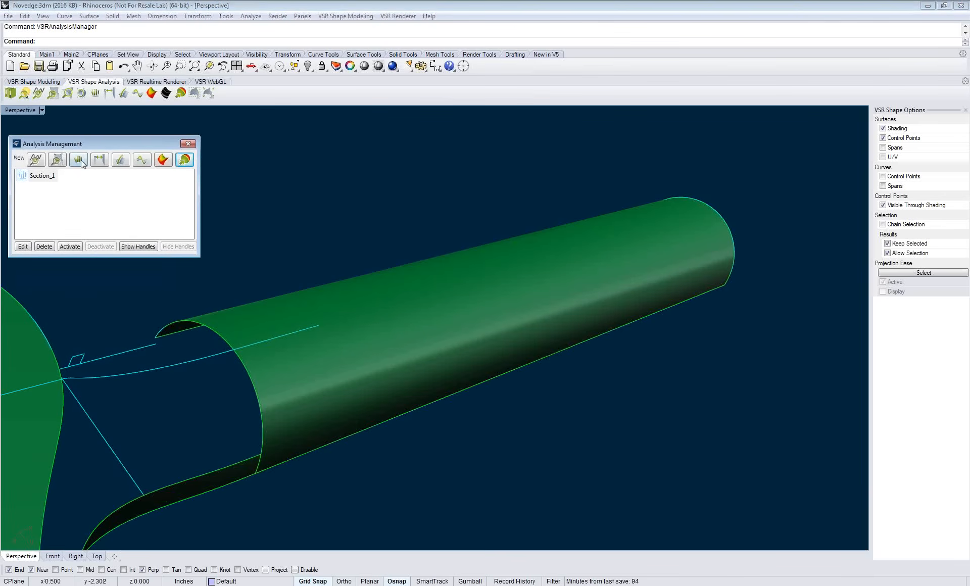
click(48, 180)
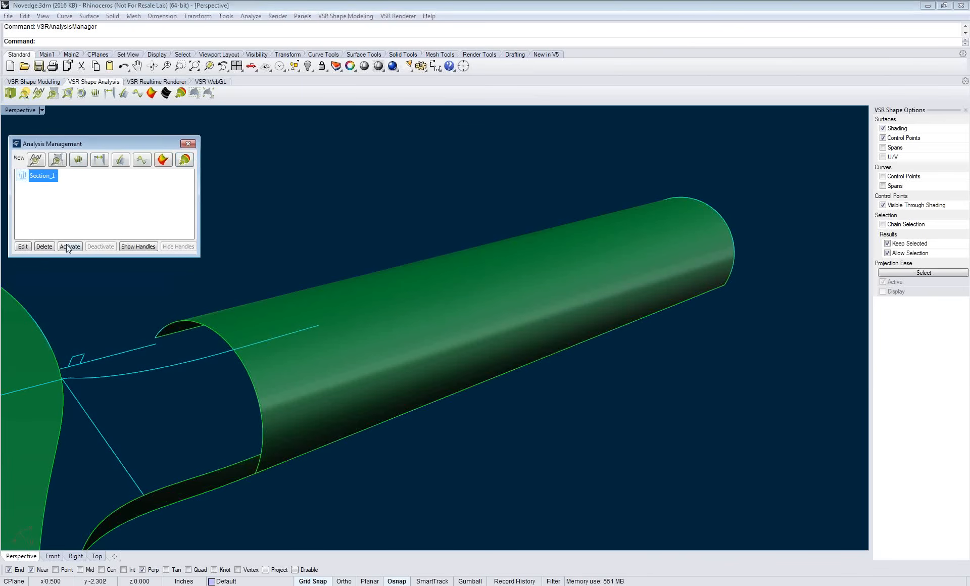
click(68, 246)
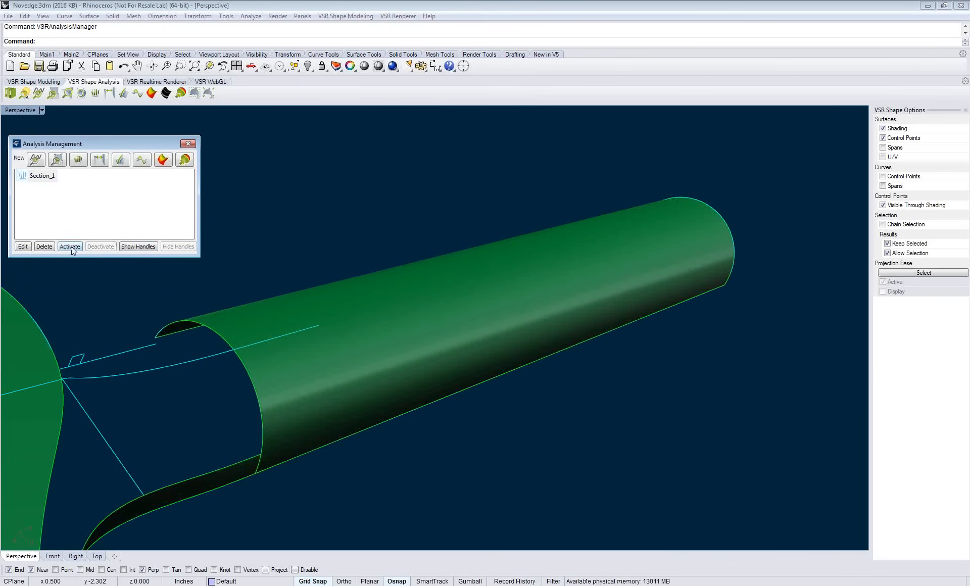
click(137, 247)
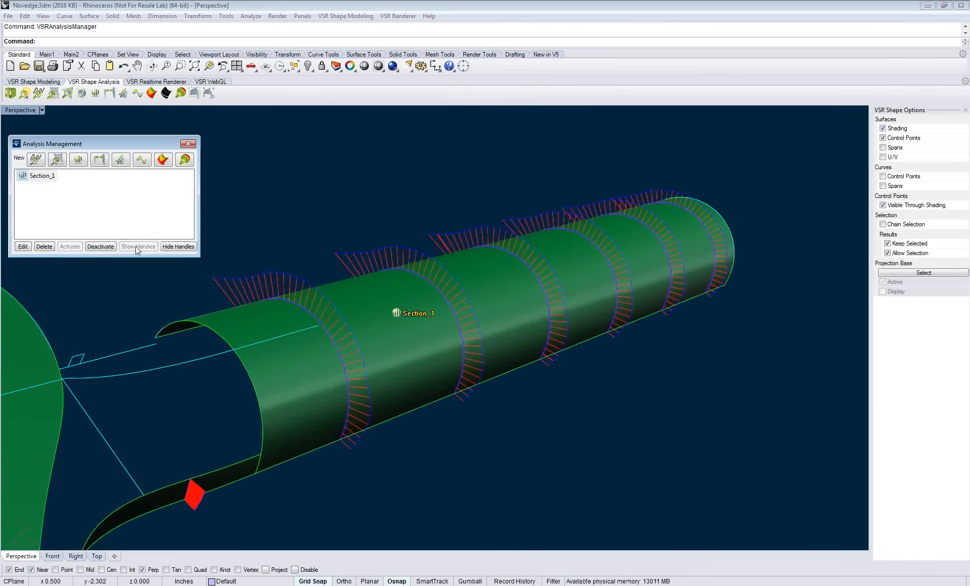
click(171, 247)
click(146, 247)
click(187, 145)
mouse_move(193, 208)
right_down()
mouse_move(210, 210)
mouse_move(198, 219)
mouse_move(177, 210)
mouse_move(207, 232)
mouse_move(199, 224)
right_up()
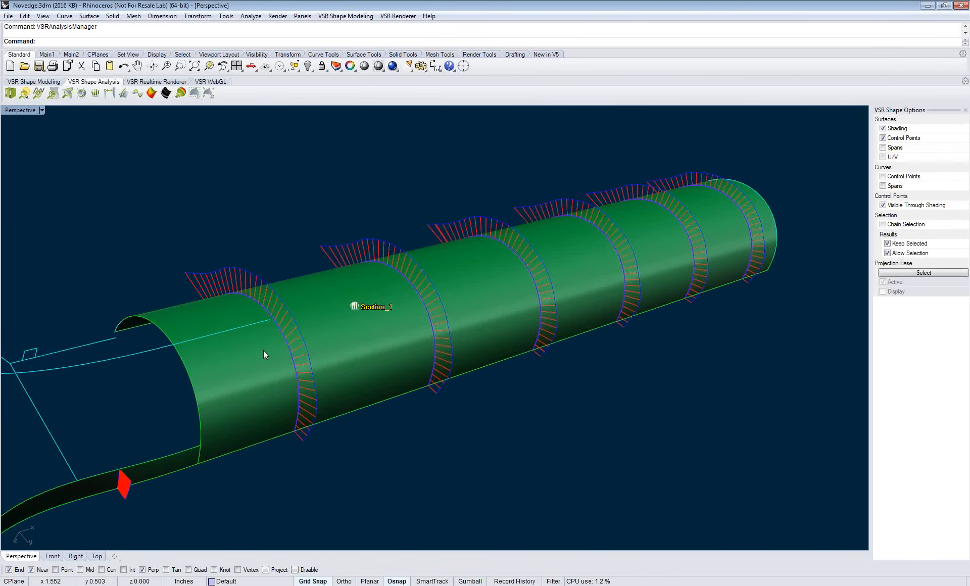
Step: Turn on the control points of the cylindrical neck surface and inspect their layout against the section curvature graphs
click(357, 347)
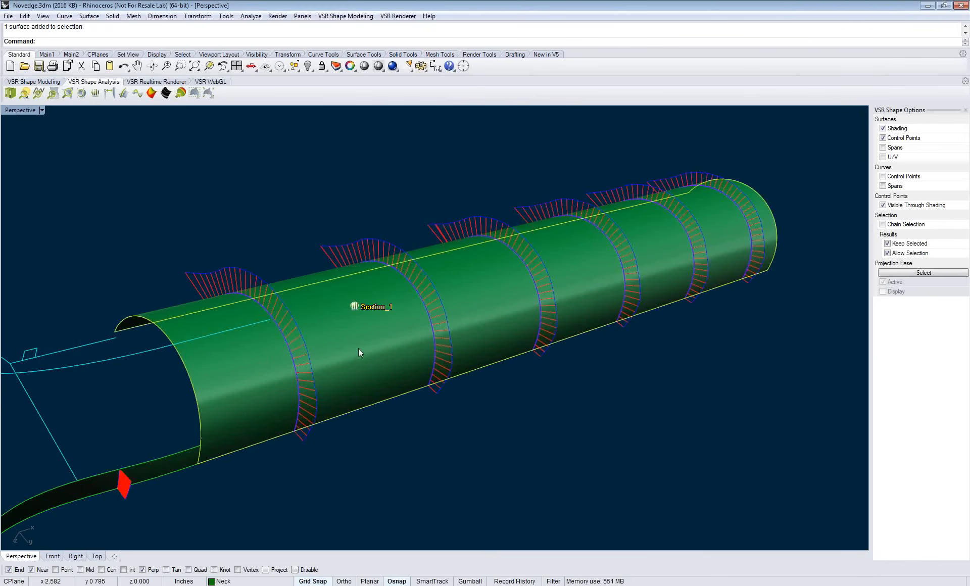
key(F10)
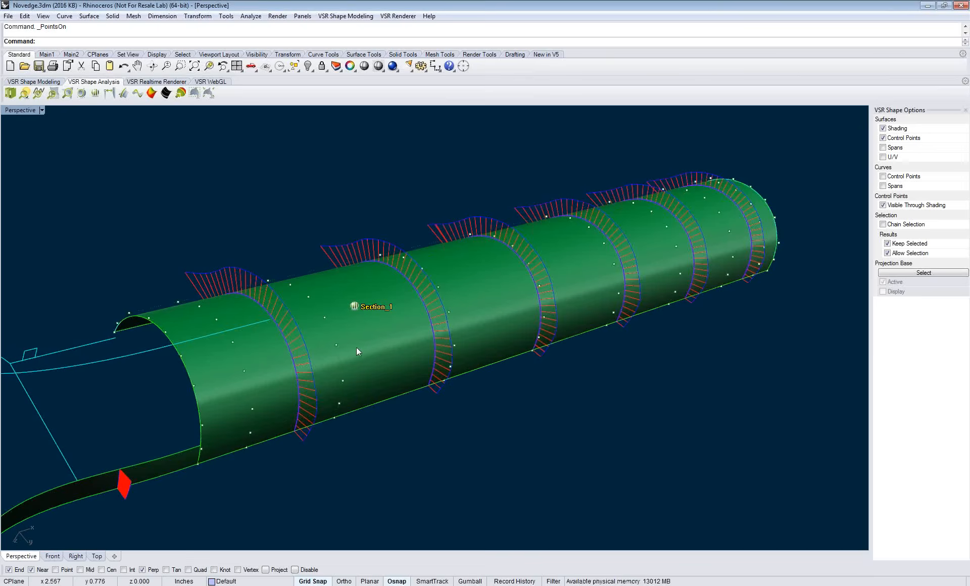
right_drag(352, 350, 342, 379)
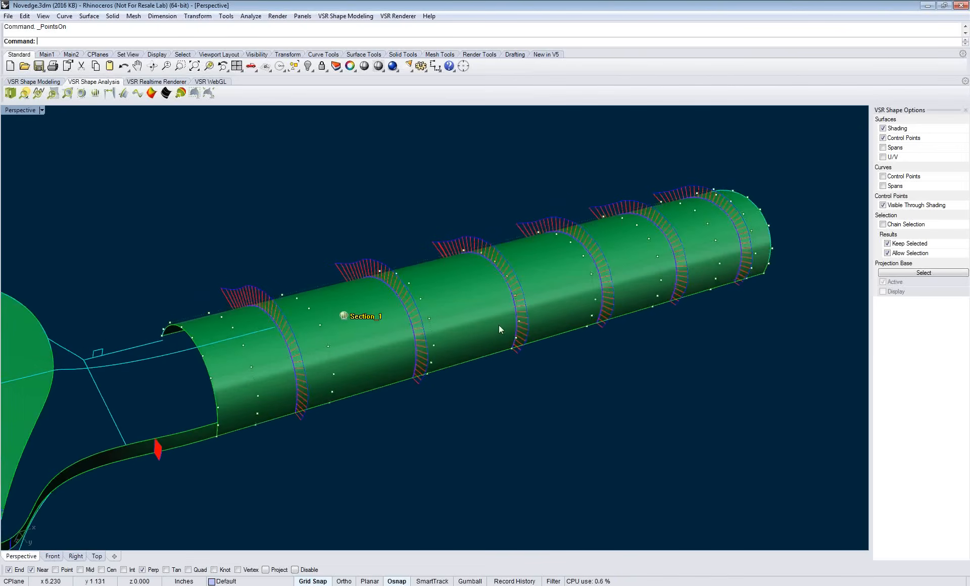
shift+right_drag(349, 335, 379, 338)
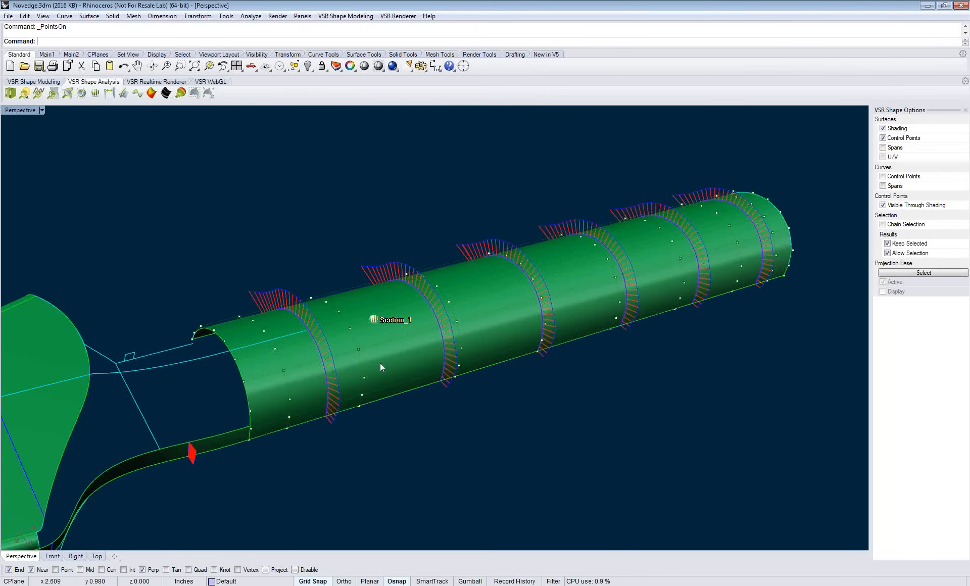
scroll(380, 363, up, 3)
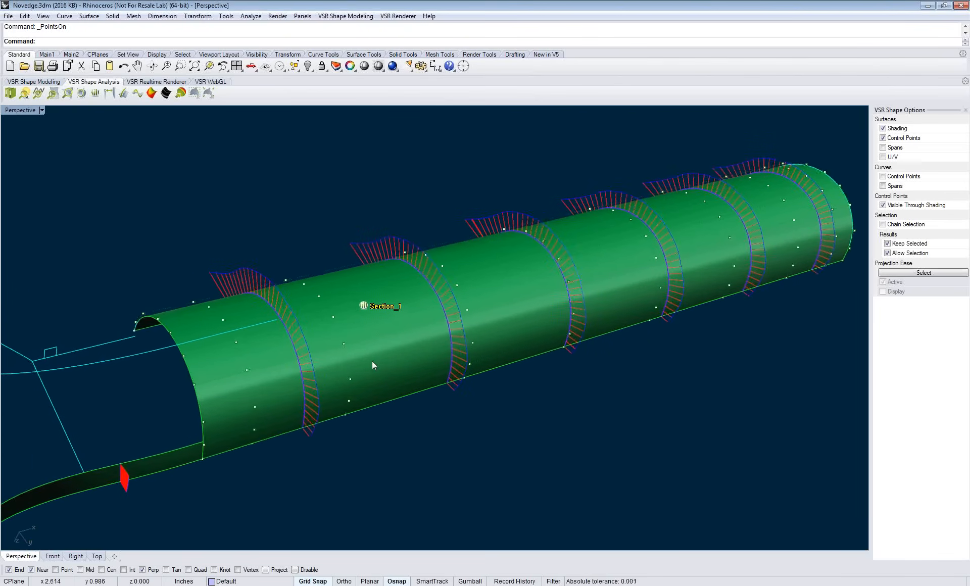
shift+right_drag(372, 360, 348, 369)
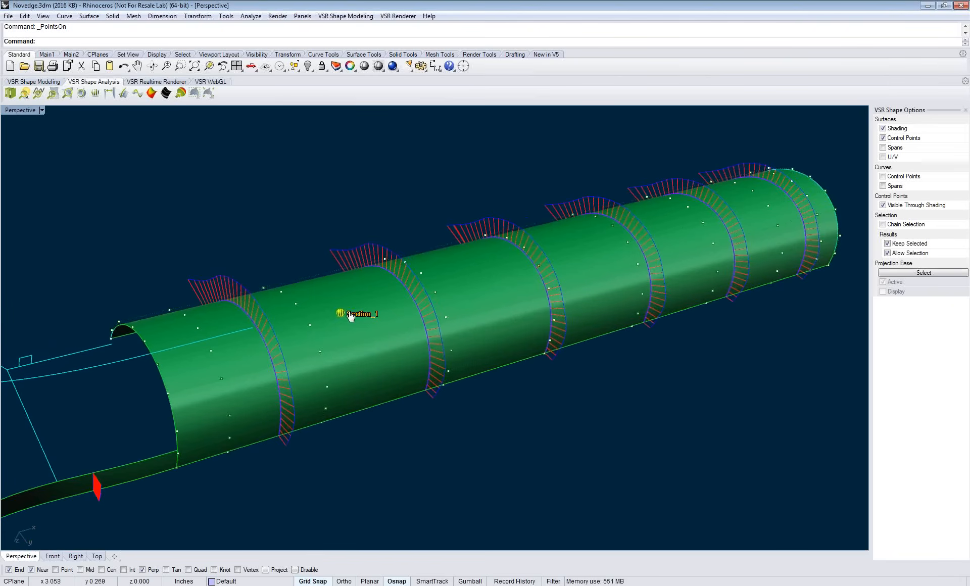
Step: Try Surface Approximation on the neck surface with maximum degrees 6 in U and 1 in V and a maximum deviation of 0.001
click(55, 84)
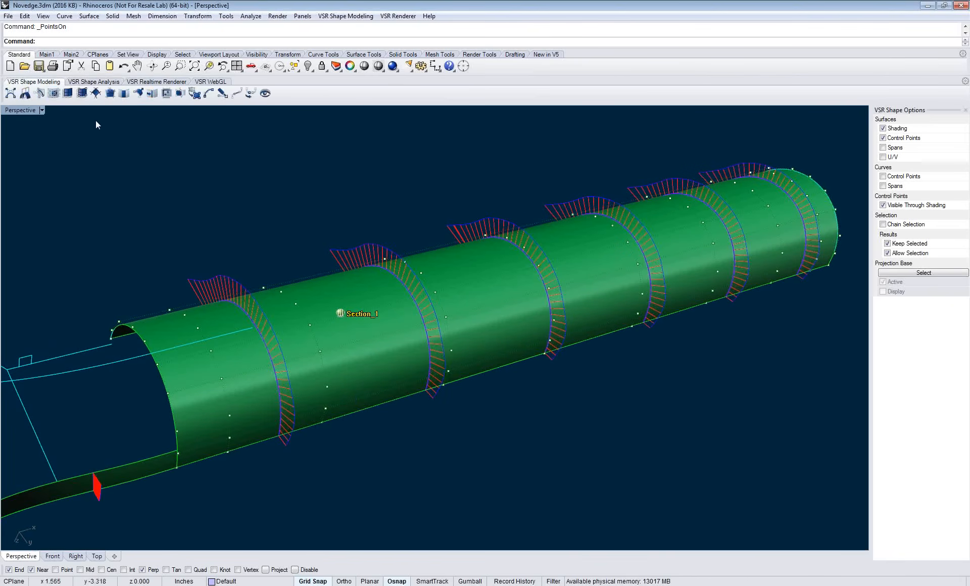
click(194, 94)
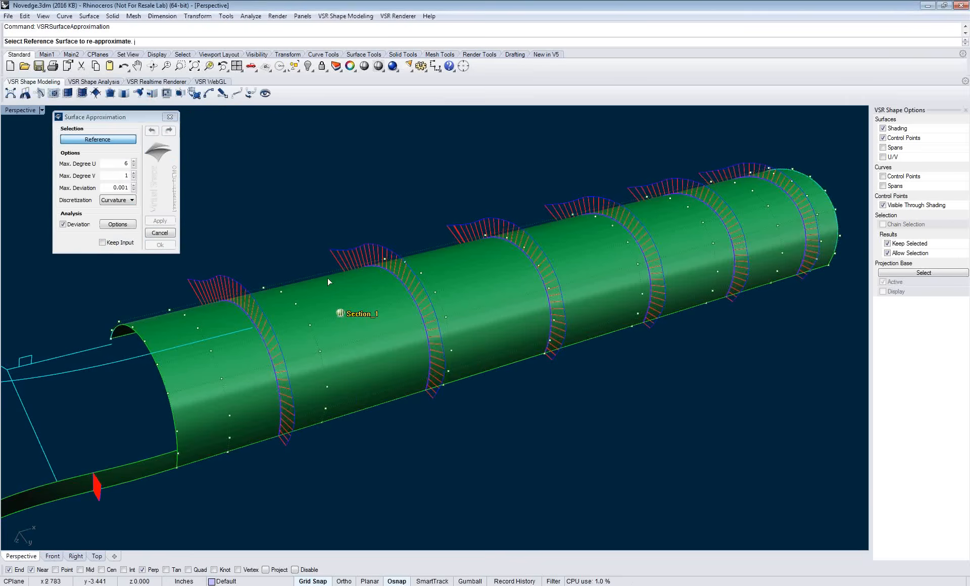
click(382, 350)
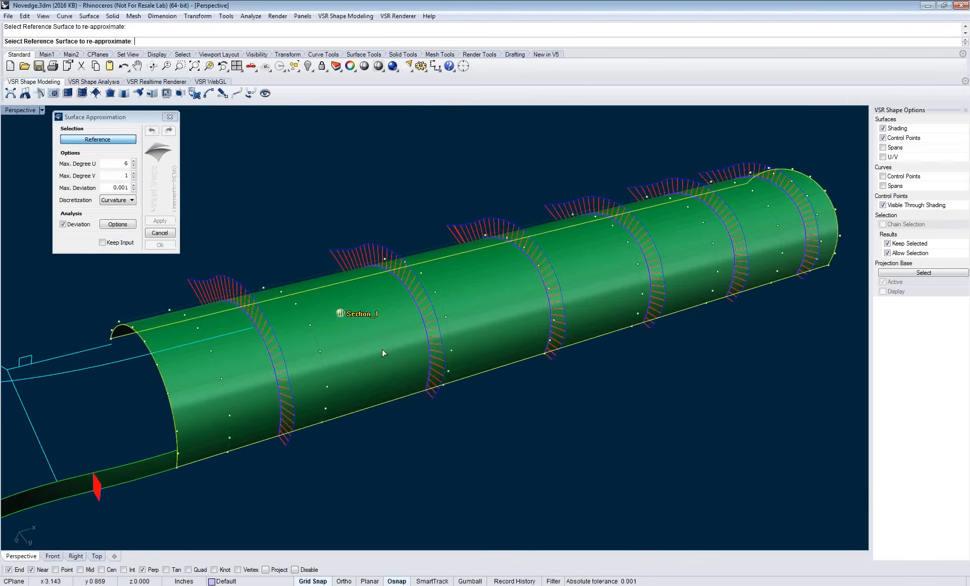
key(Return)
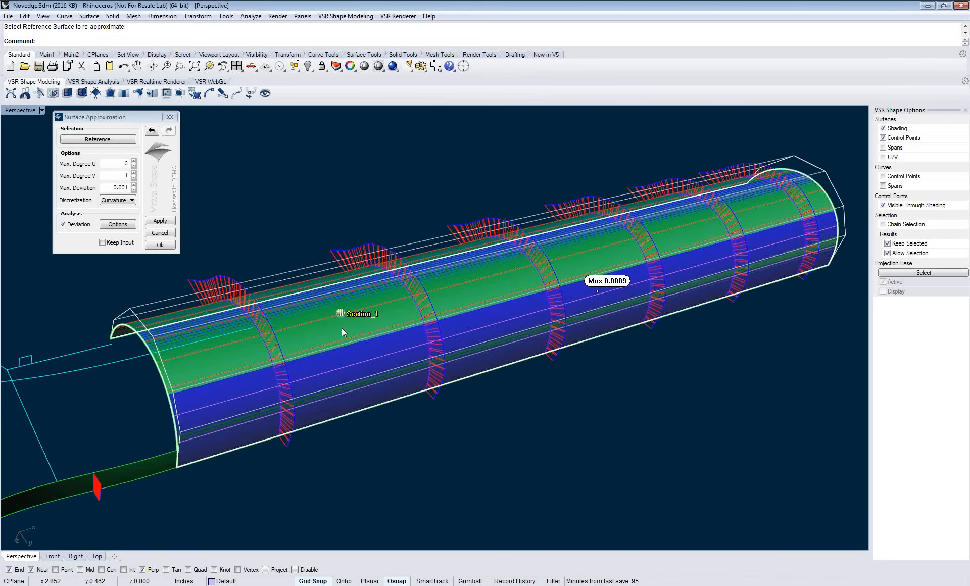
Step: Deactivate the Section_1 analysis and inspect the approximated surface's deviation display
shift+right_drag(344, 330, 374, 314)
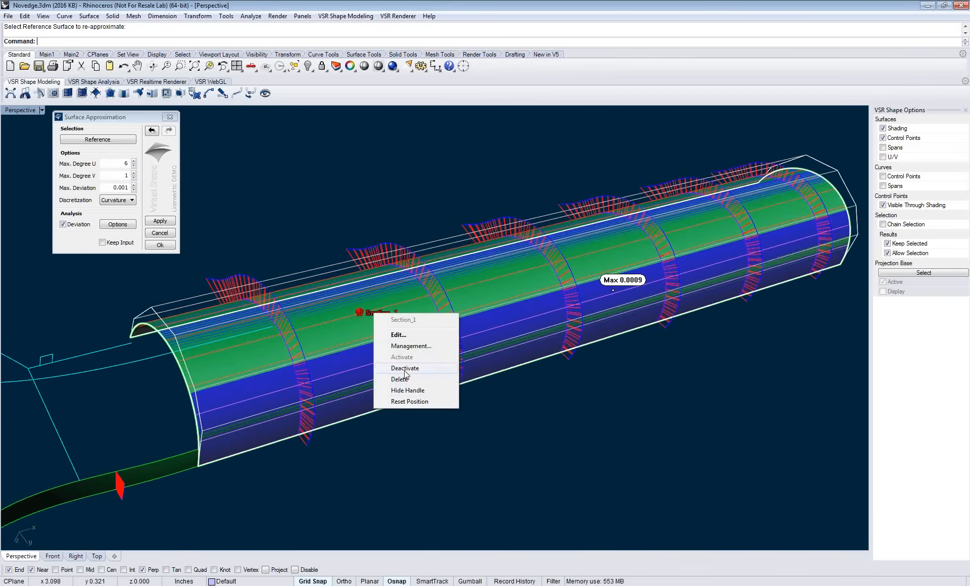
click(405, 369)
right_drag(403, 375, 386, 364)
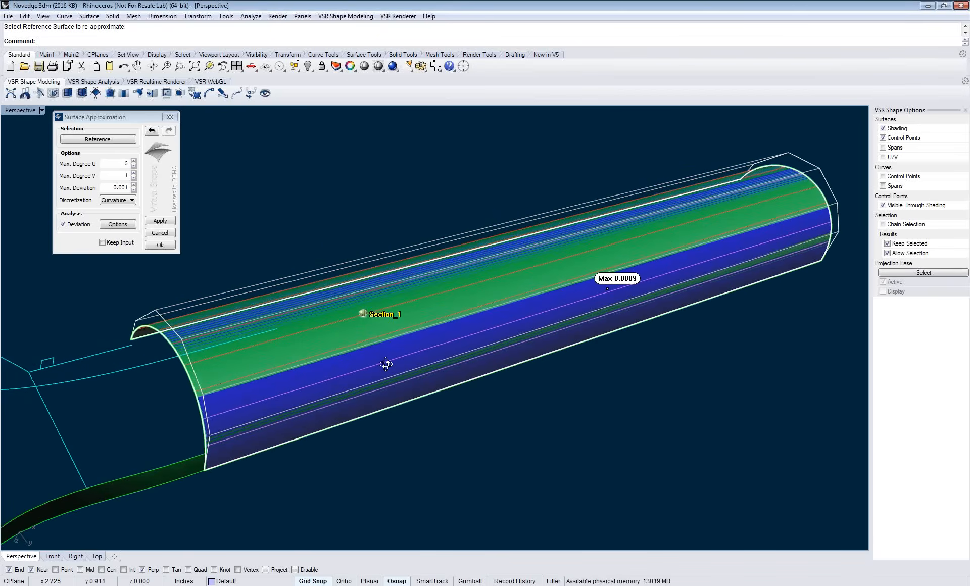
Step: Undo the surface approximation, leave the command and deselect the neck surface
click(151, 131)
key(Escape)
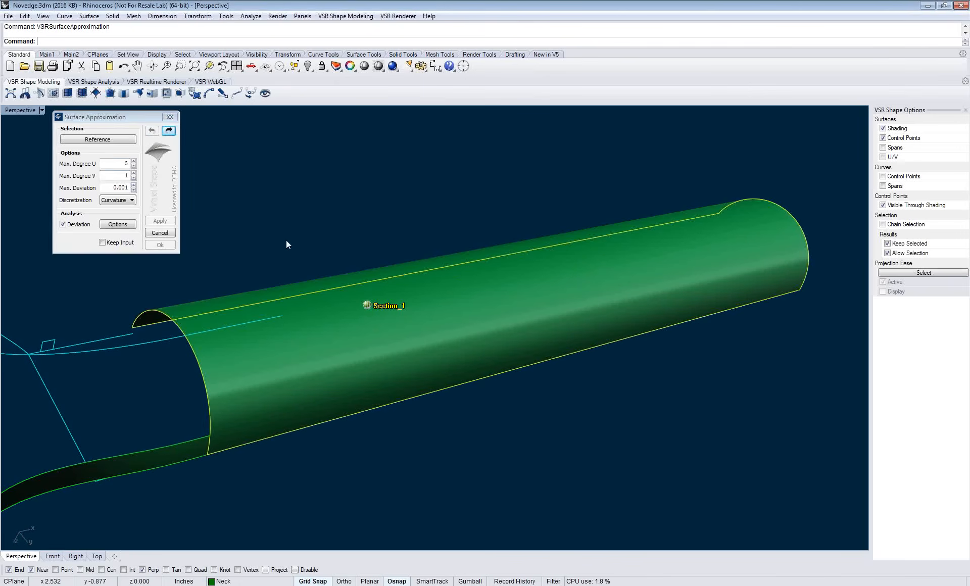
click(301, 261)
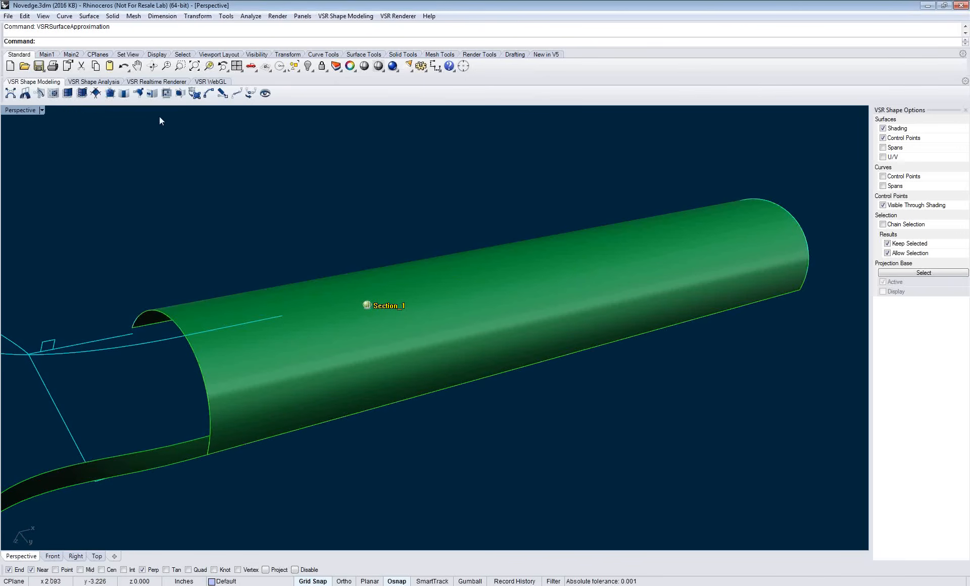
Step: Try Surface Approximation on the neck surface with maximum degrees of 3 in both U and V, and inspect the deviation display
click(193, 94)
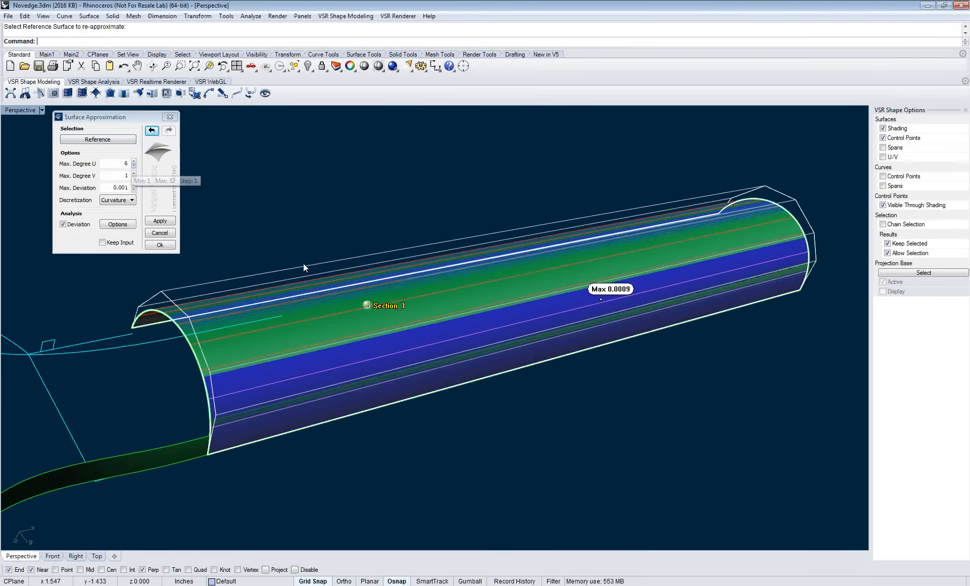
click(134, 165)
click(134, 166)
click(134, 166)
click(134, 173)
click(134, 173)
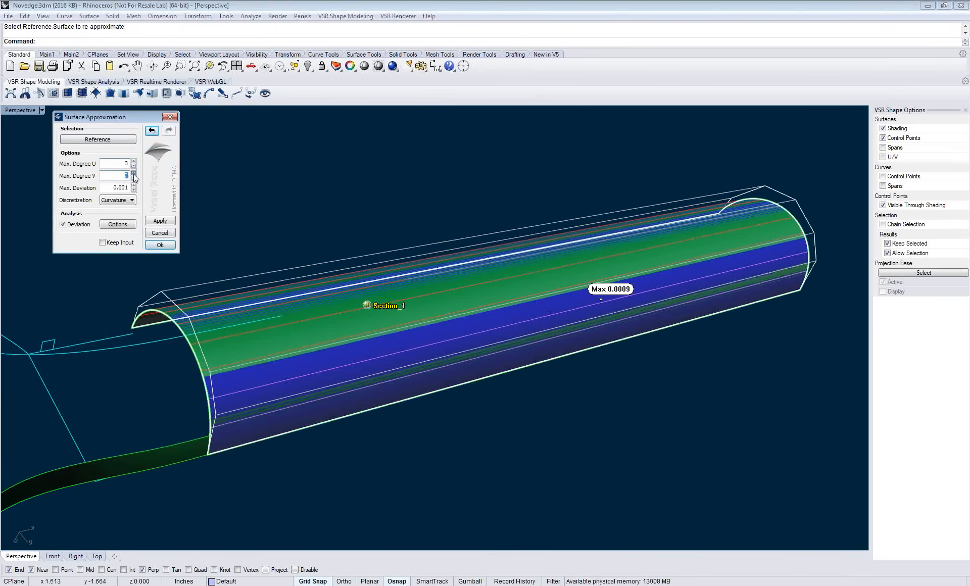
click(157, 220)
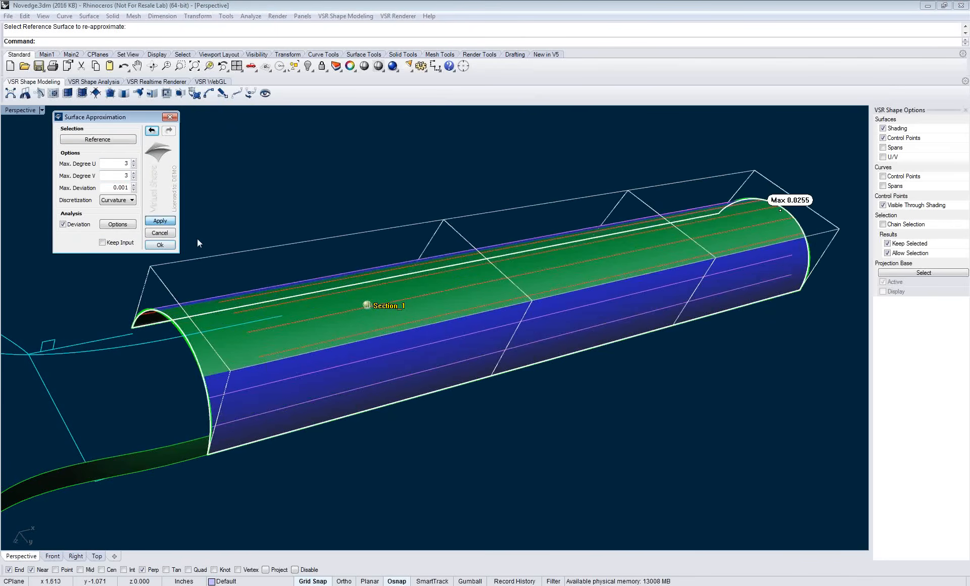
scroll(448, 332, down, 5)
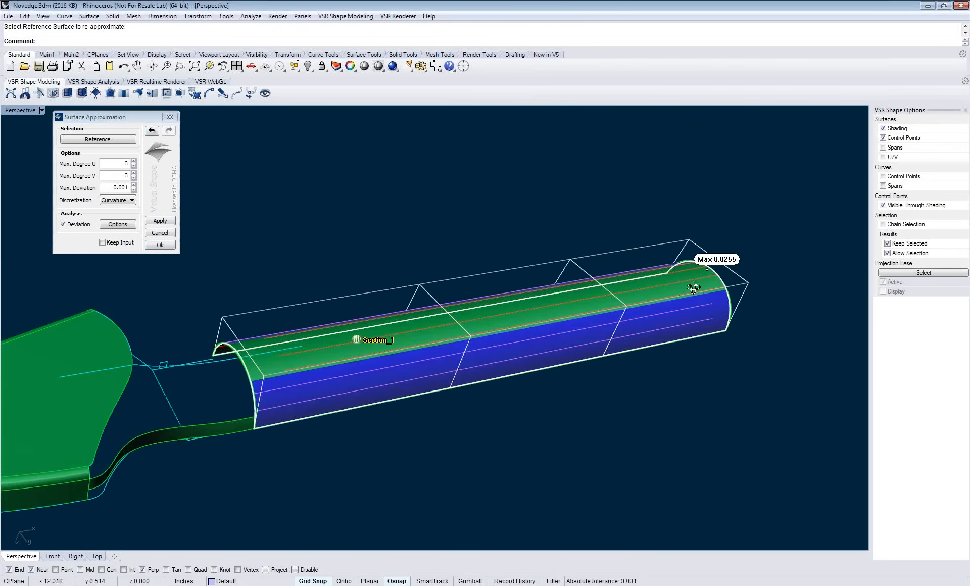
right_drag(705, 286, 681, 289)
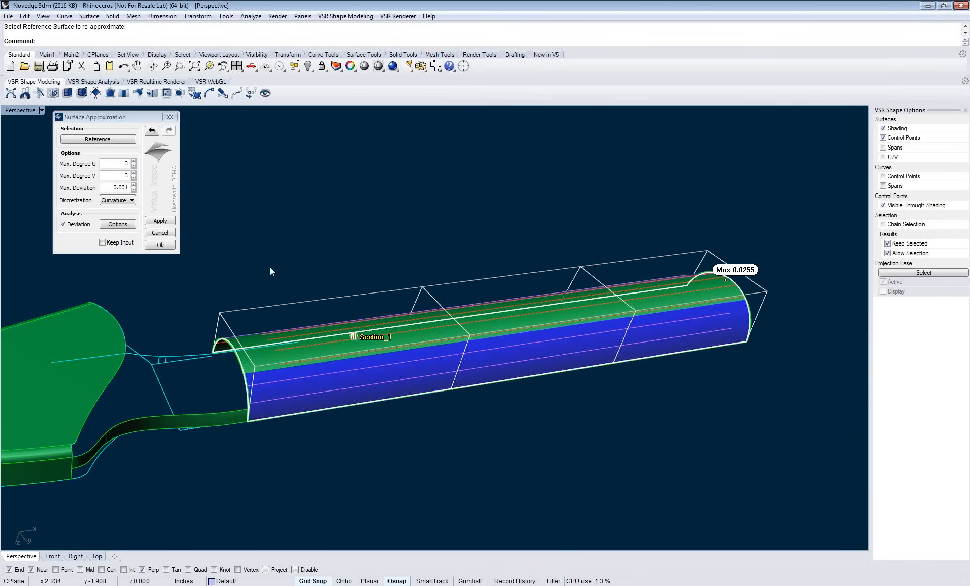
right_drag(269, 267, 247, 263)
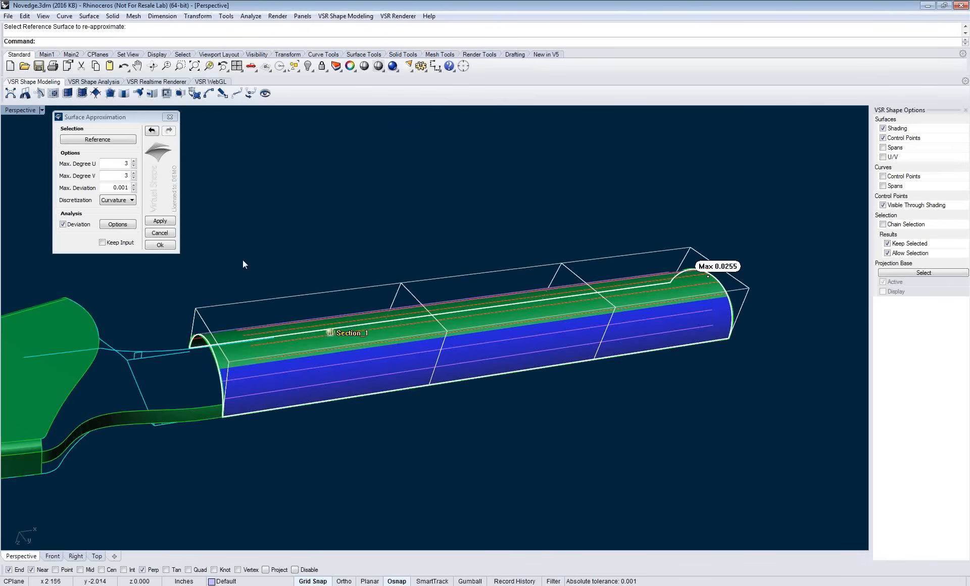
Step: Reduce the maximum V degree to 1 and reapply the approximation to compare the control point layout
click(134, 178)
click(134, 178)
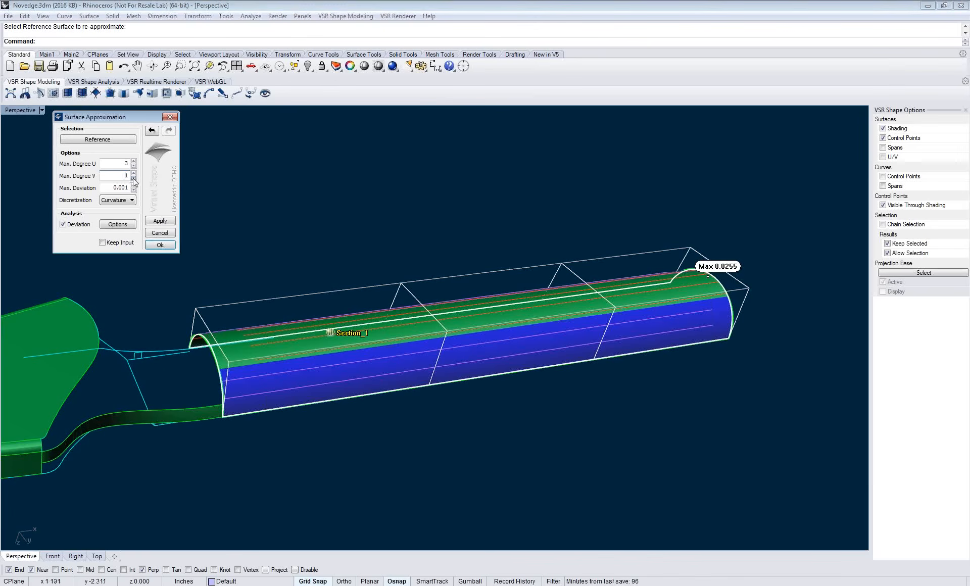
click(162, 221)
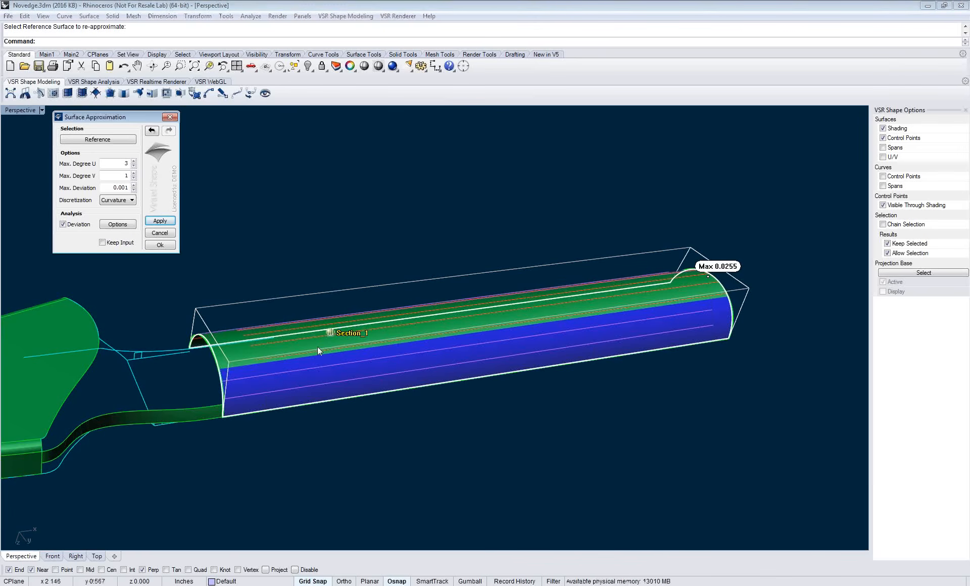
right_drag(313, 372, 341, 379)
Step: Try a maximum U degree of 5, set it to 6 and accept the neck surface approximation
click(134, 161)
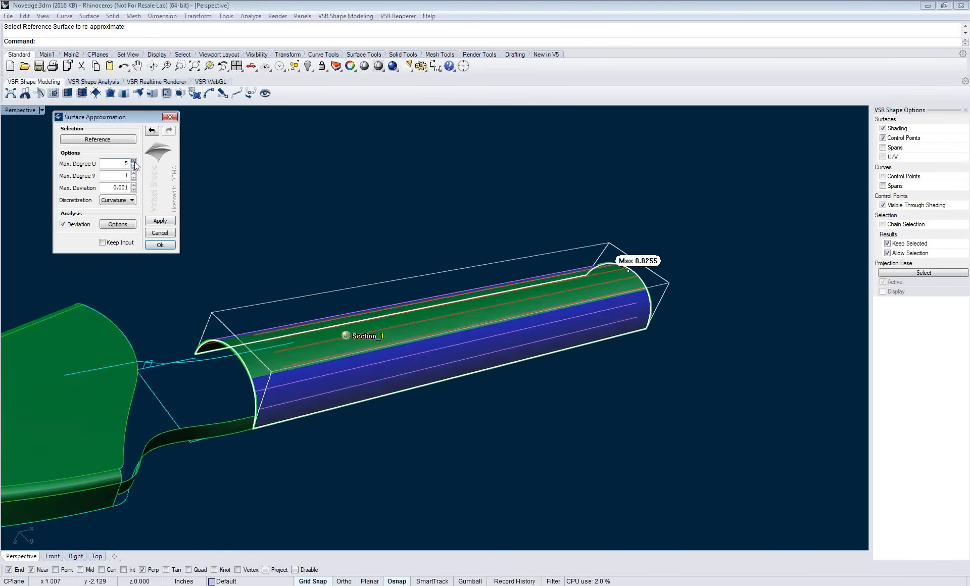
click(134, 161)
click(164, 221)
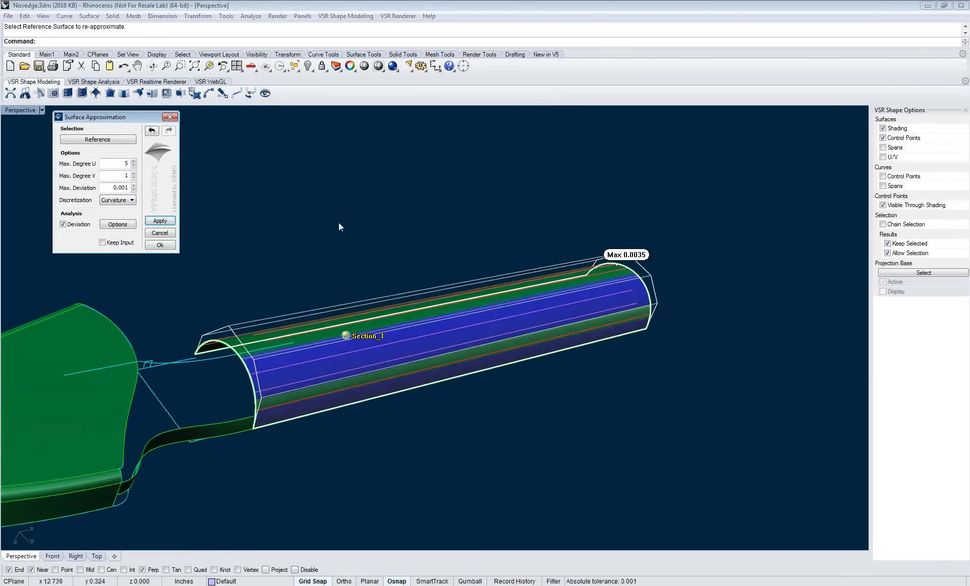
click(134, 161)
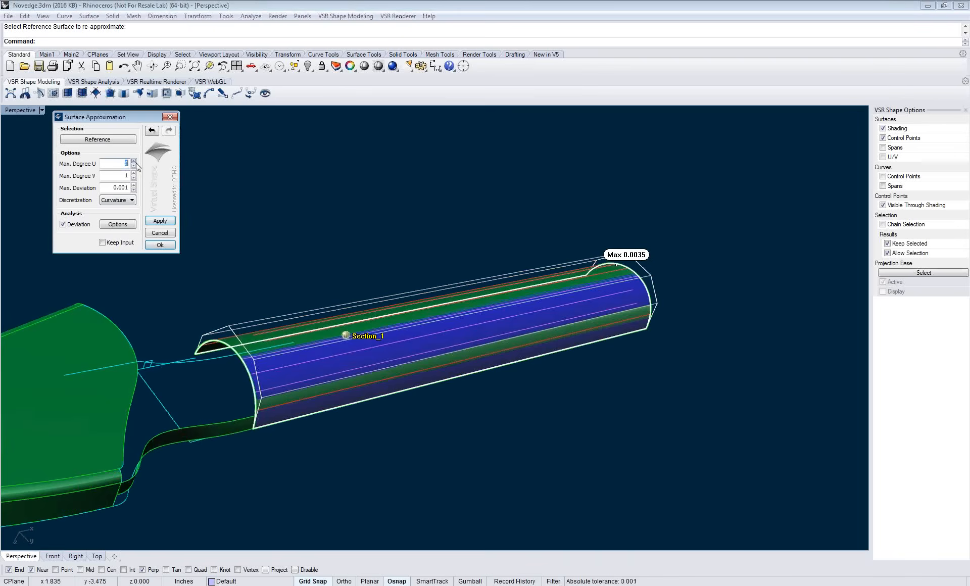
click(168, 221)
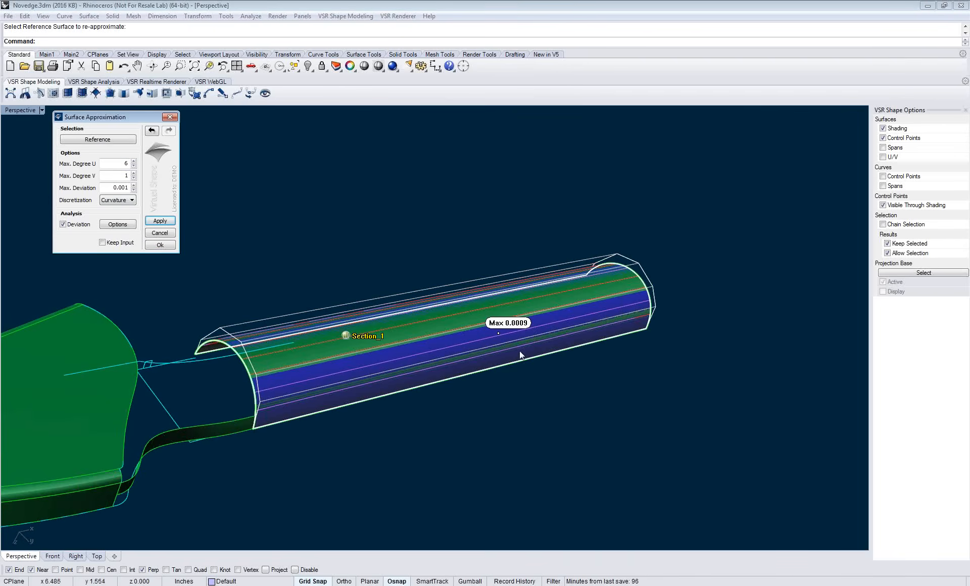
right_drag(519, 351, 445, 347)
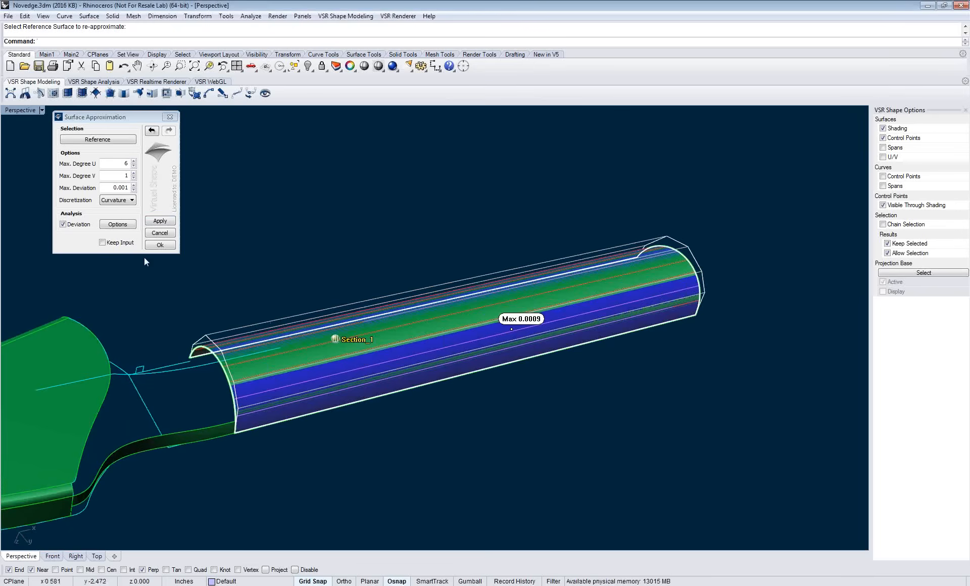
click(160, 246)
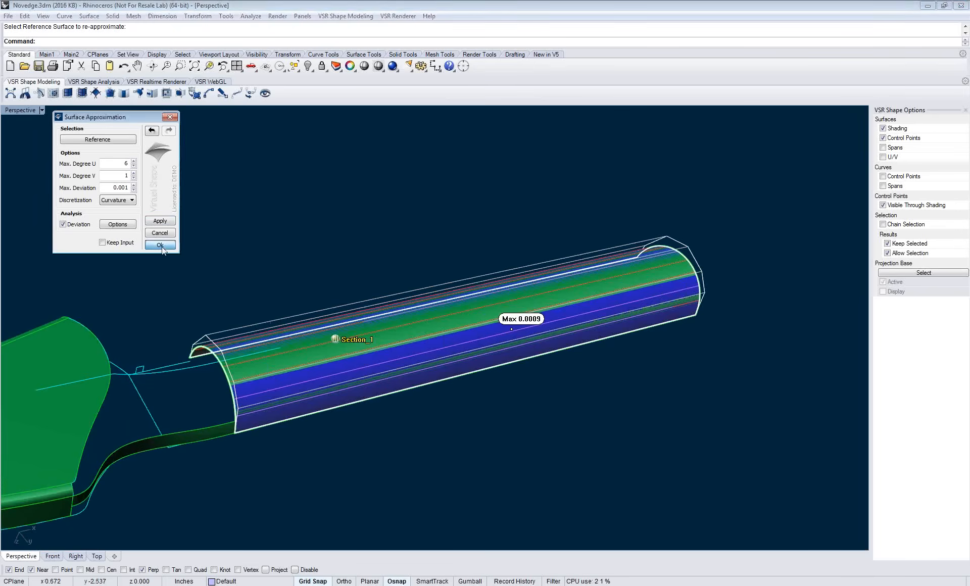
Step: Activate the Section_1 analysis and examine the curvature graphs on the approximated neck surface
right_click(349, 344)
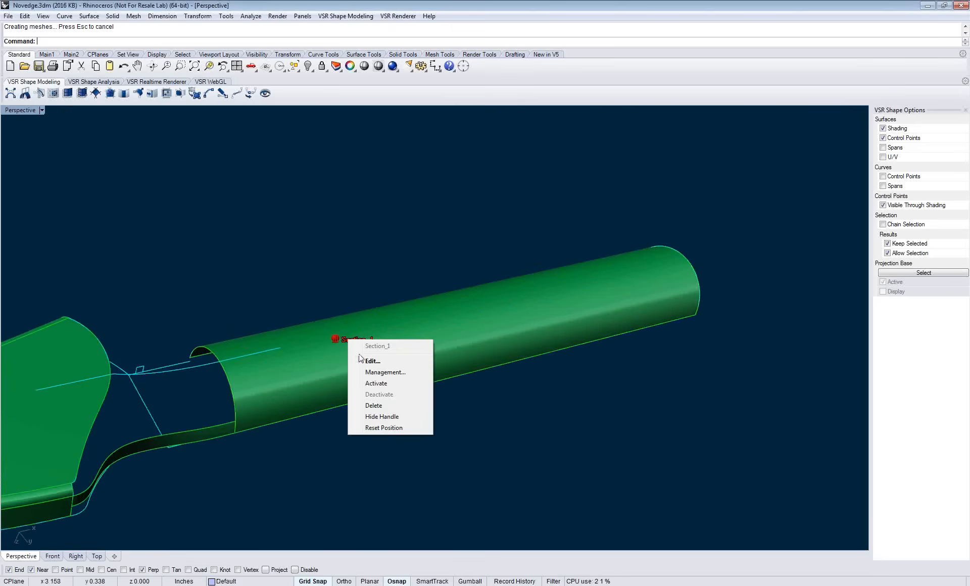
click(384, 386)
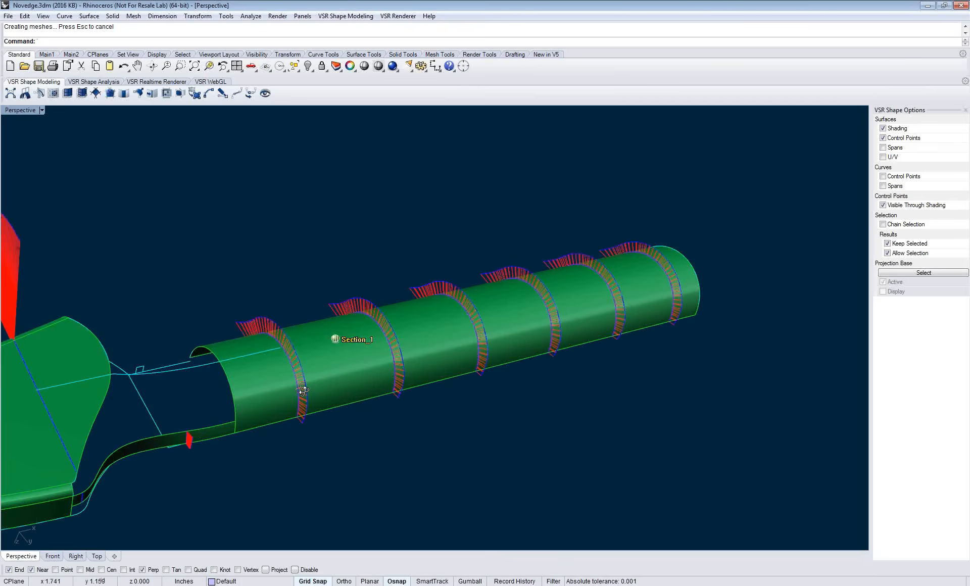
scroll(347, 394, up, 4)
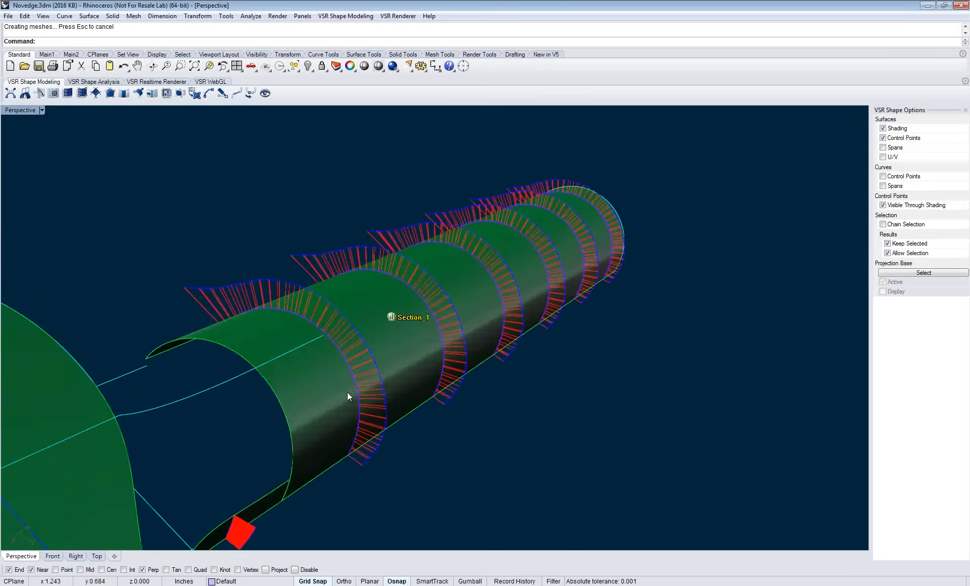
scroll(347, 392, up, 1)
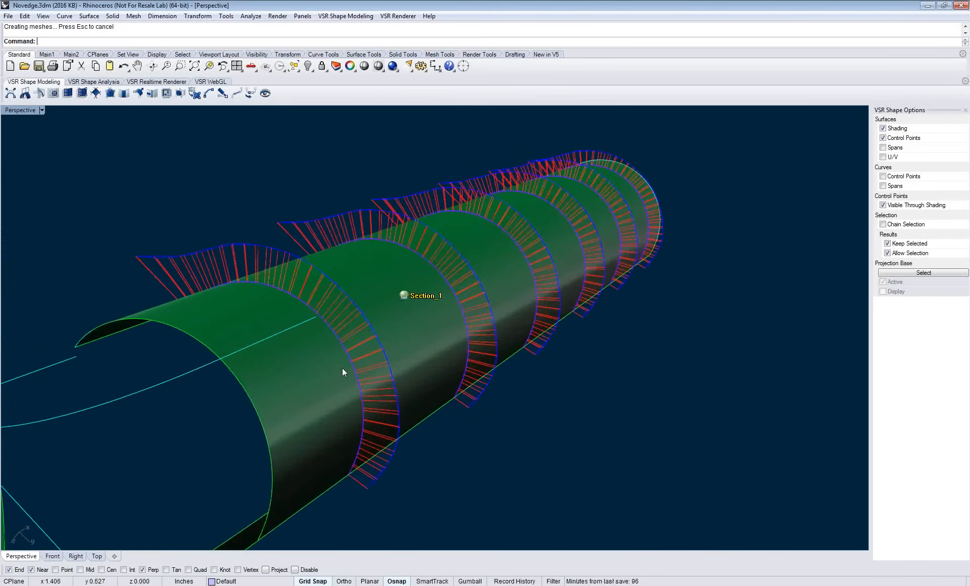
Step: Undo the surface approximation and delete the Section_1 analysis
key(ctrl+z)
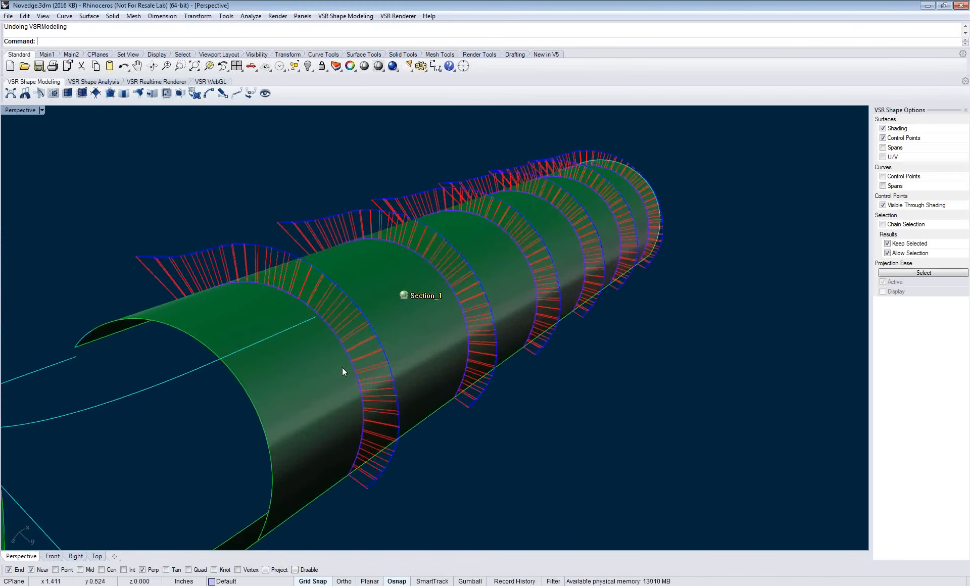
key(ctrl+z)
right_drag(368, 377, 342, 368)
scroll(342, 368, down, 2)
right_click(358, 296)
click(387, 365)
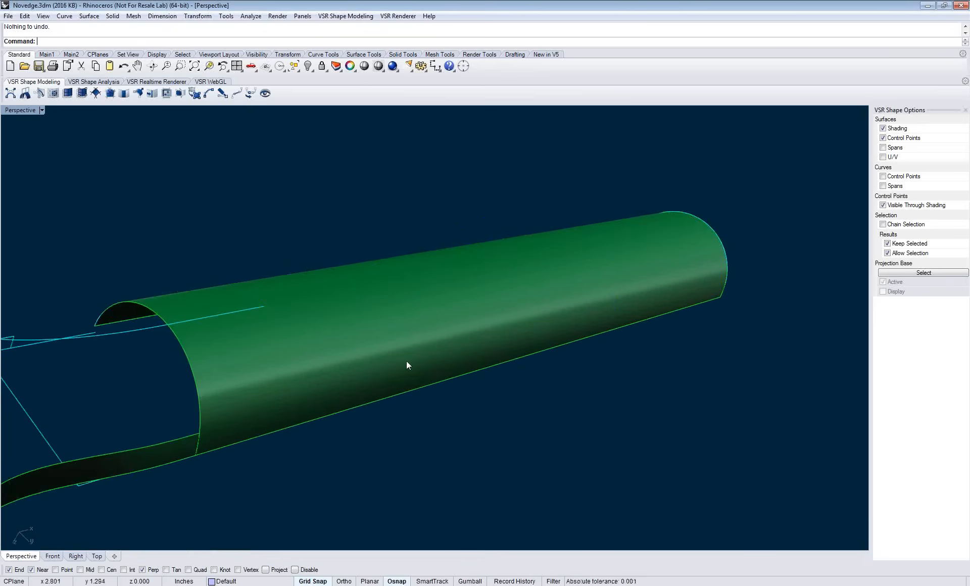
Step: Briefly display the neck surface's control points and leave the control point display
right_drag(408, 364, 393, 360)
click(384, 361)
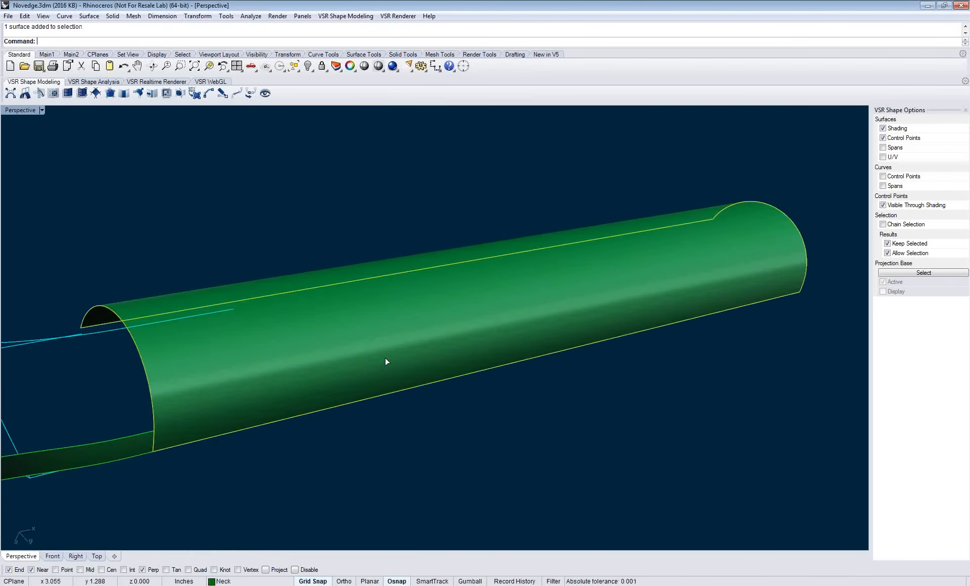
key(F10)
key(Escape)
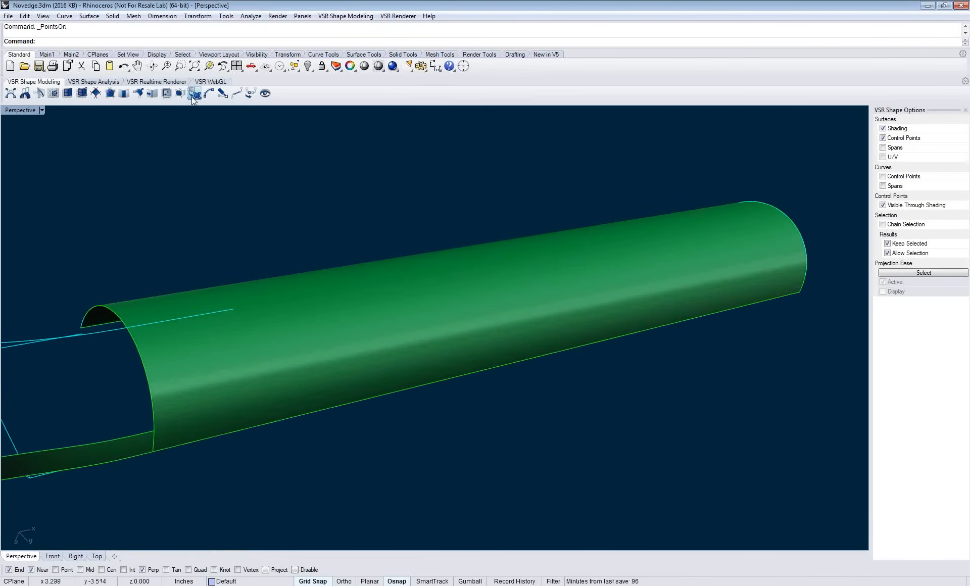
Step: Approximate the neck surface with maximum degrees 6 in U and 1 in V and a maximum deviation of 0.001
click(193, 97)
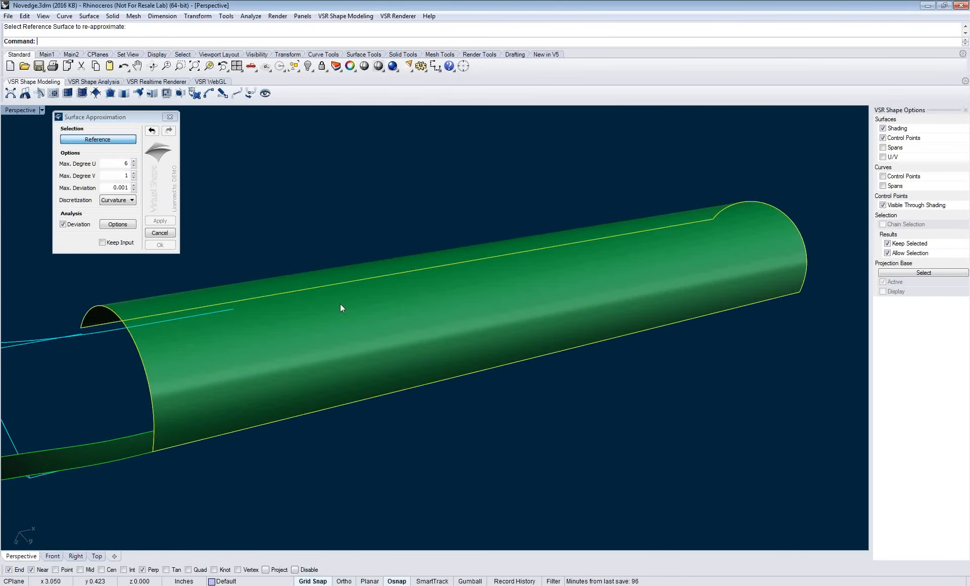
click(340, 304)
click(166, 244)
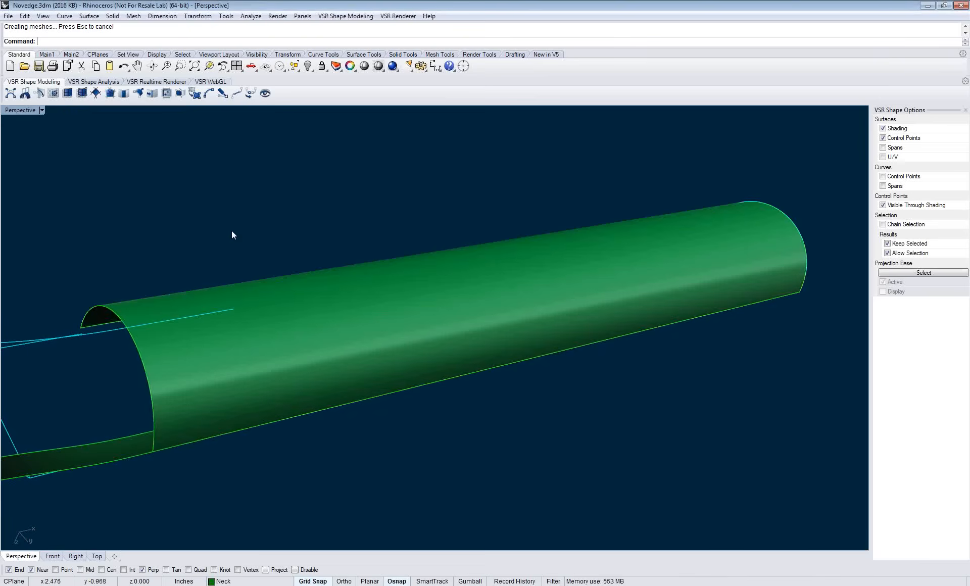
scroll(231, 231, down, 2)
scroll(231, 231, down, 4)
right_drag(230, 231, 320, 302)
scroll(320, 303, up, 2)
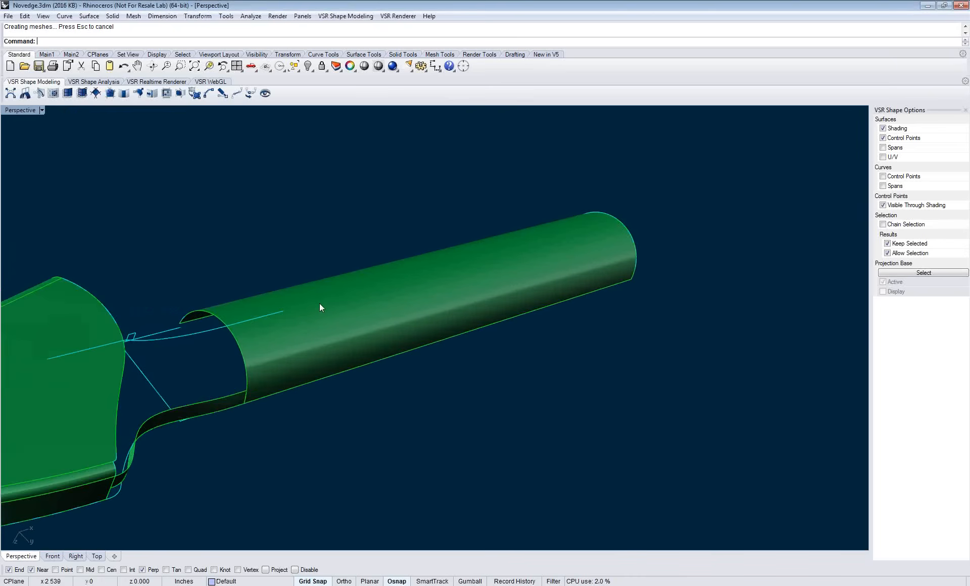
right_drag(340, 301, 380, 308)
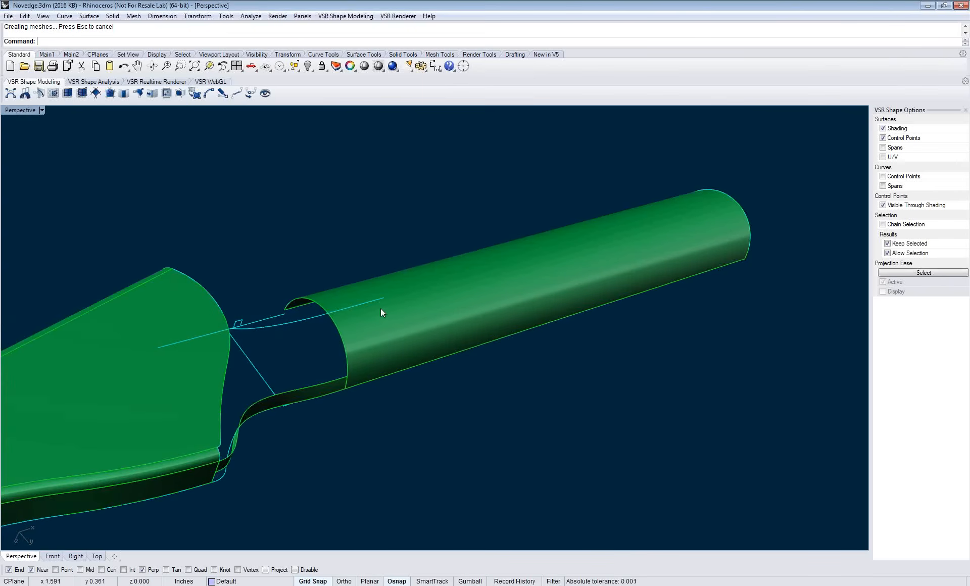
Step: Open car.3dm from the Demo folder without saving the changes to the Novedge model, and view the car body
click(8, 16)
click(20, 37)
click(496, 331)
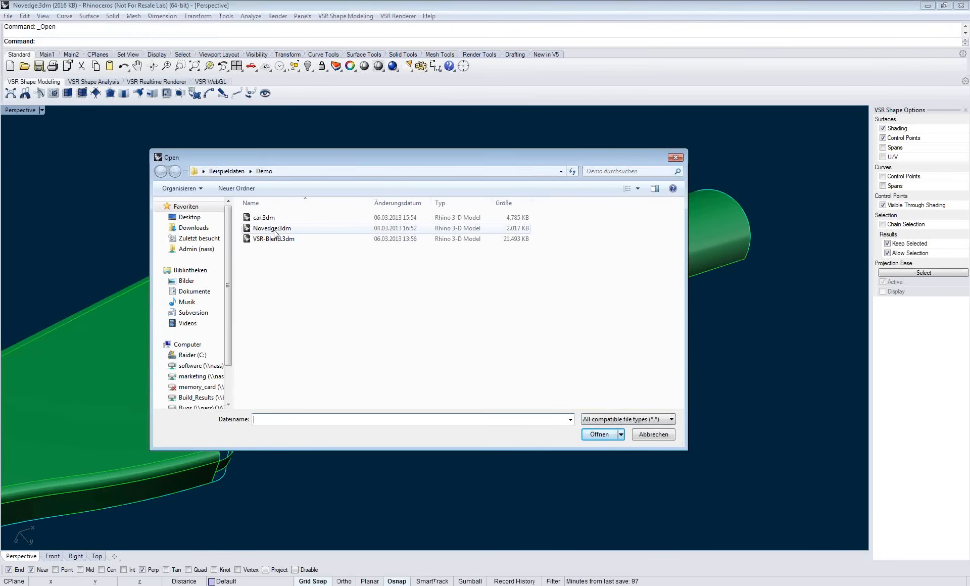
double_click(263, 217)
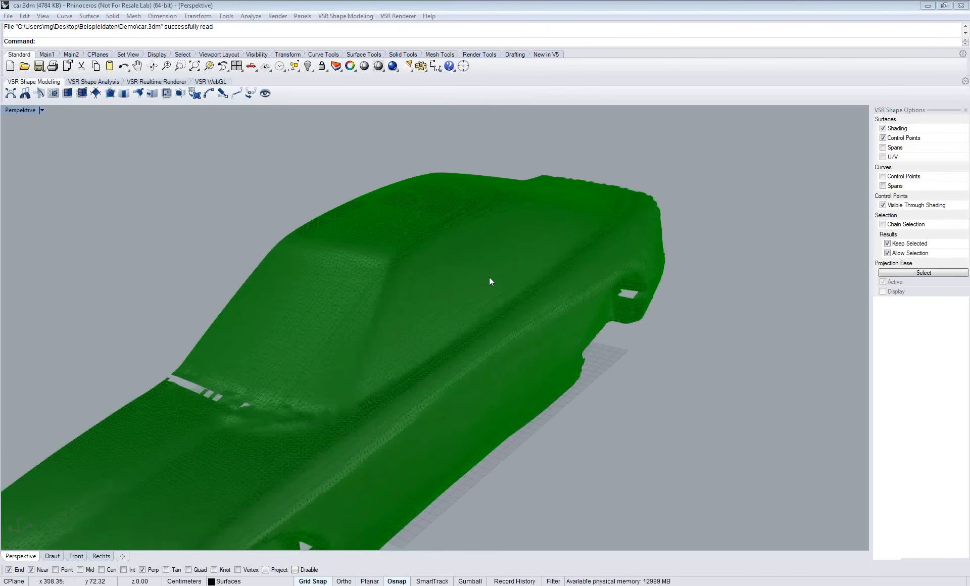
mouse_move(444, 277)
shift+right_down()
mouse_move(496, 282)
mouse_move(445, 293)
shift+right_up()
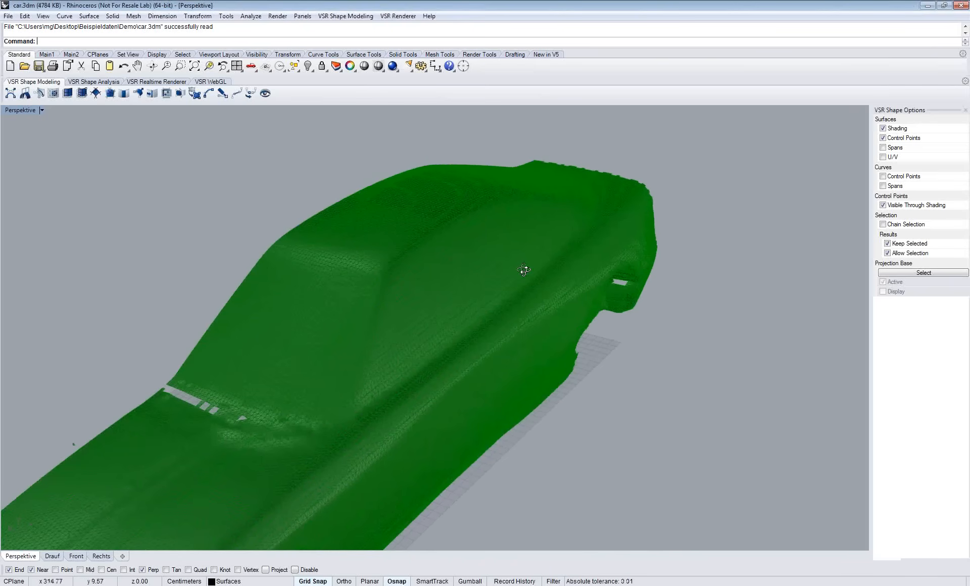
right_drag(524, 270, 487, 232)
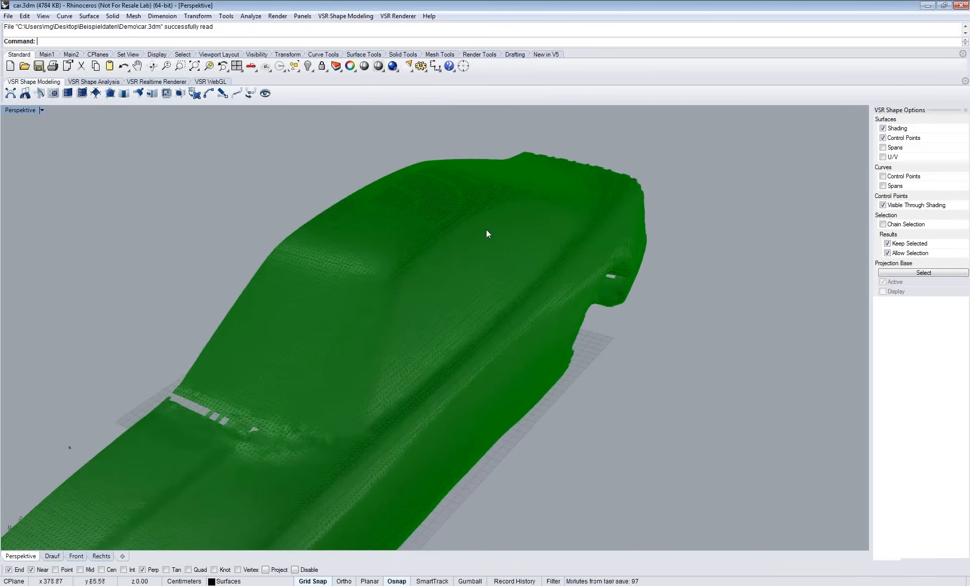
Step: Set the car body mesh as the VSR projection base
click(914, 275)
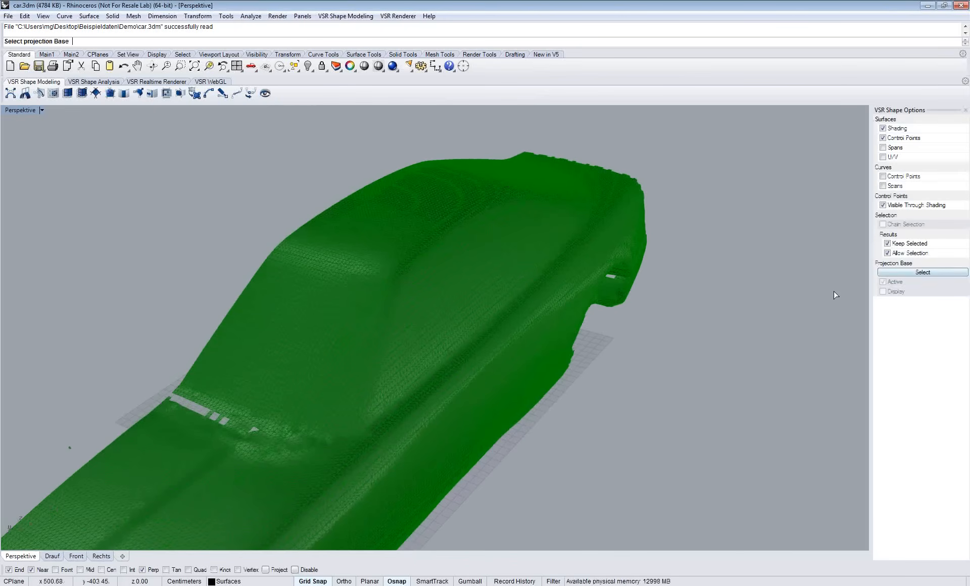
click(448, 290)
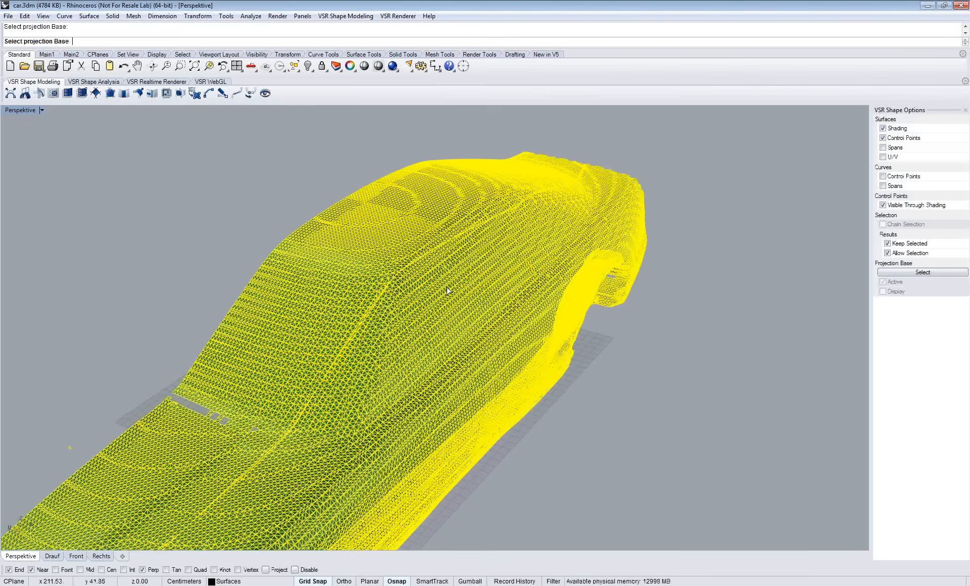
key(Return)
Step: Toggle the projection base's display to compare the car mesh with and without it, leaving the display off
click(881, 293)
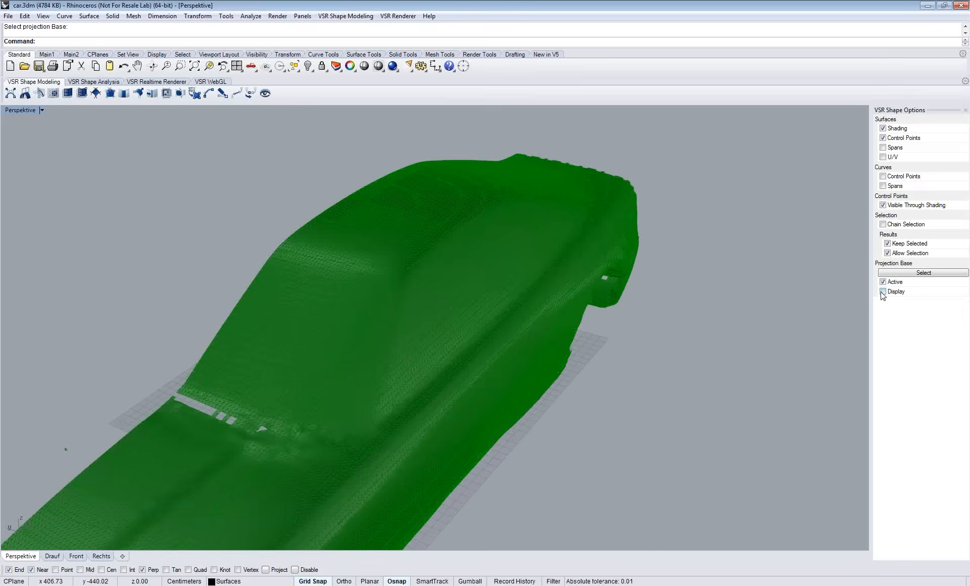
click(881, 293)
click(883, 293)
click(883, 292)
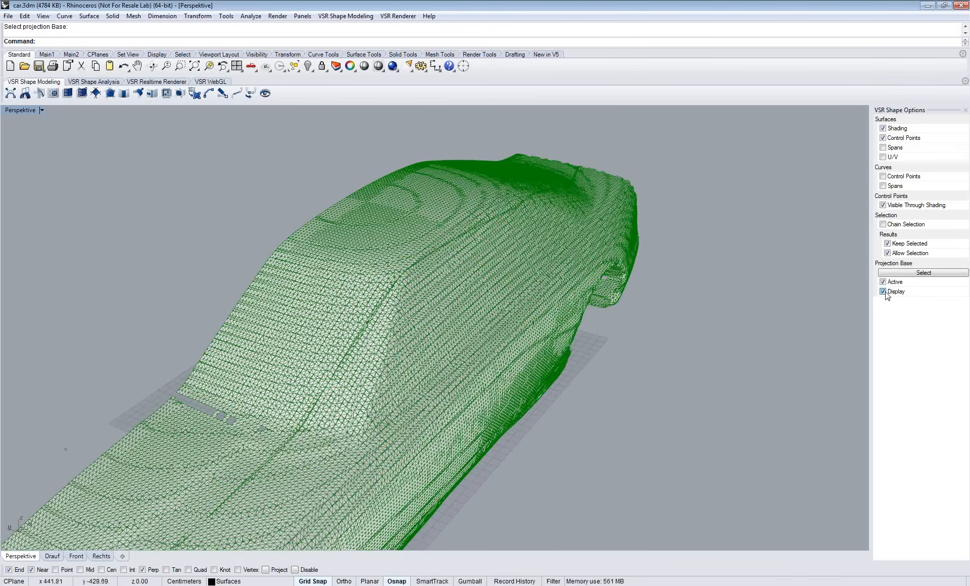
click(883, 292)
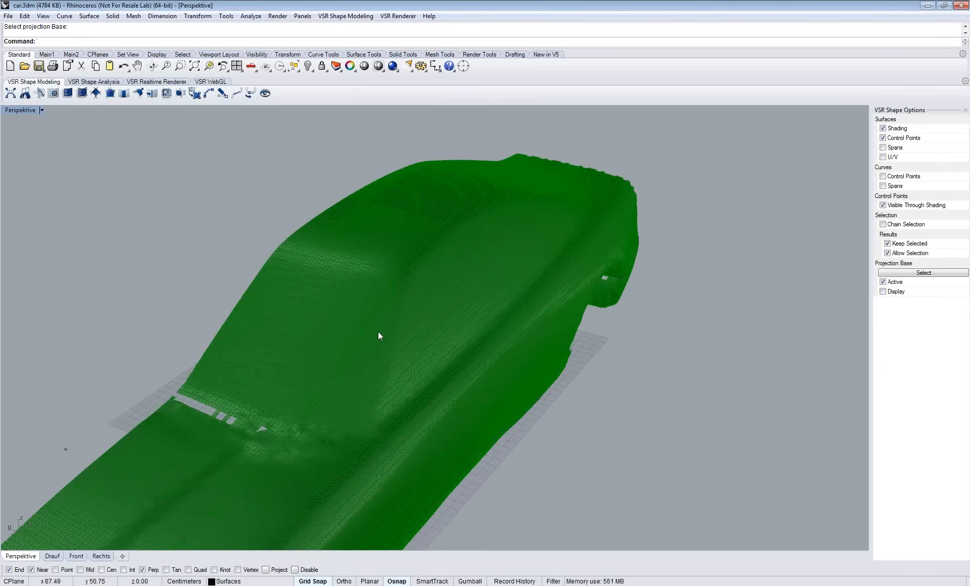
Step: Create a degree 4 by 4 Surface from Points on the car roof, placing four corners on the mesh with the projection base in use
shift+right_drag(380, 335, 404, 293)
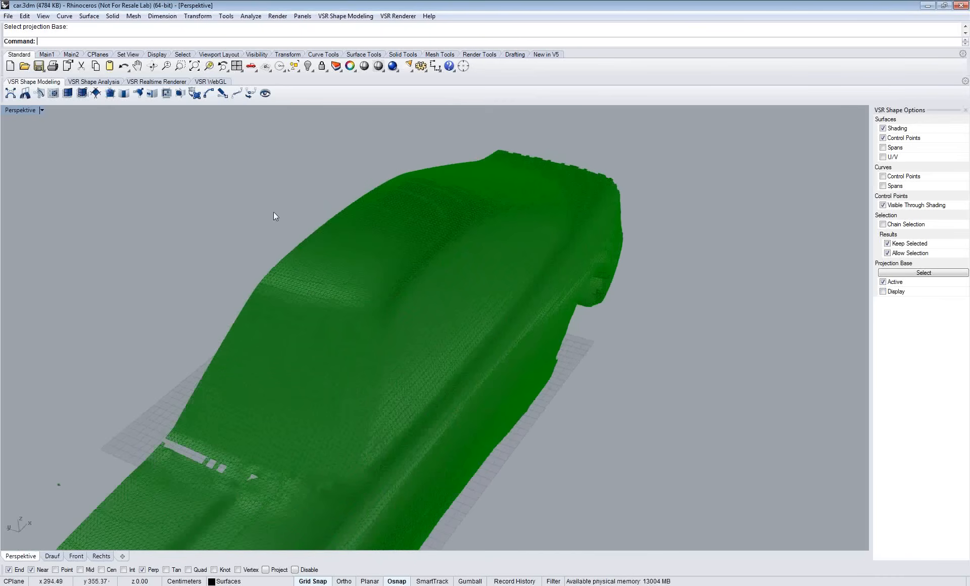
shift+right_drag(274, 215, 360, 256)
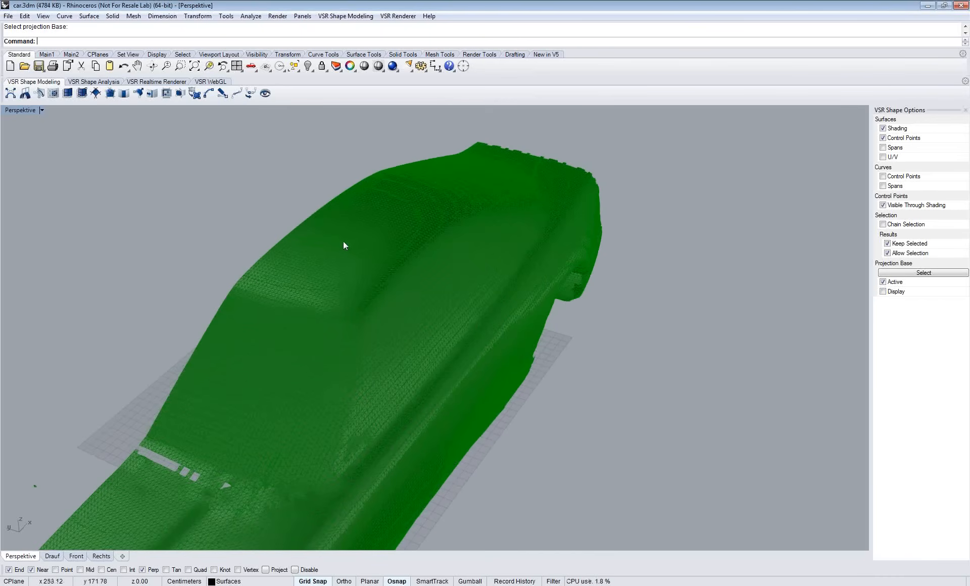
click(82, 93)
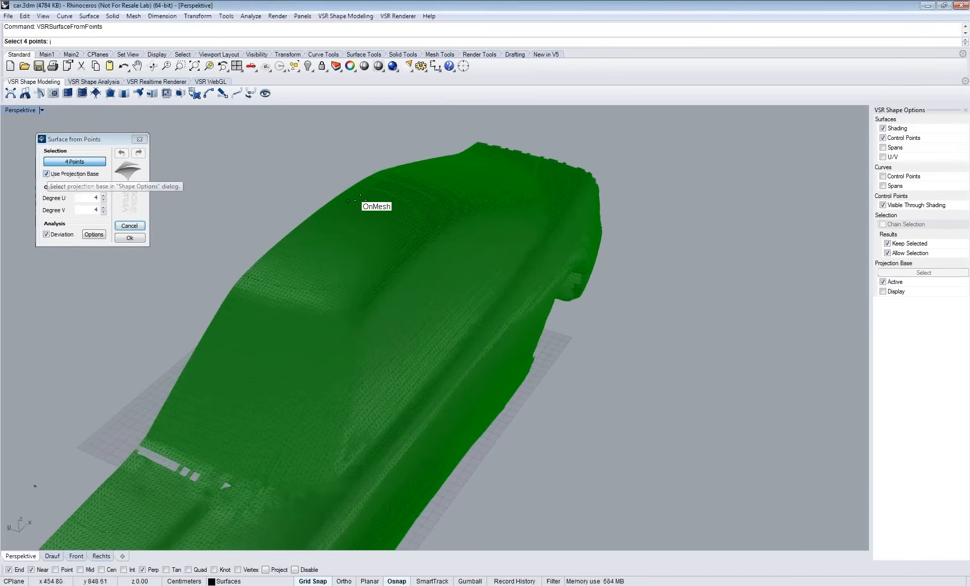
click(369, 184)
click(434, 199)
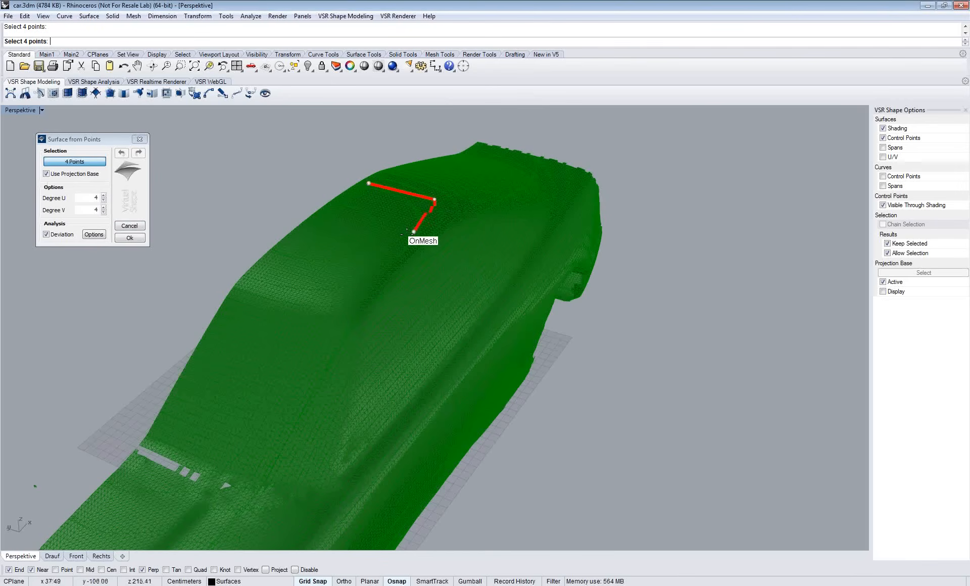
click(348, 274)
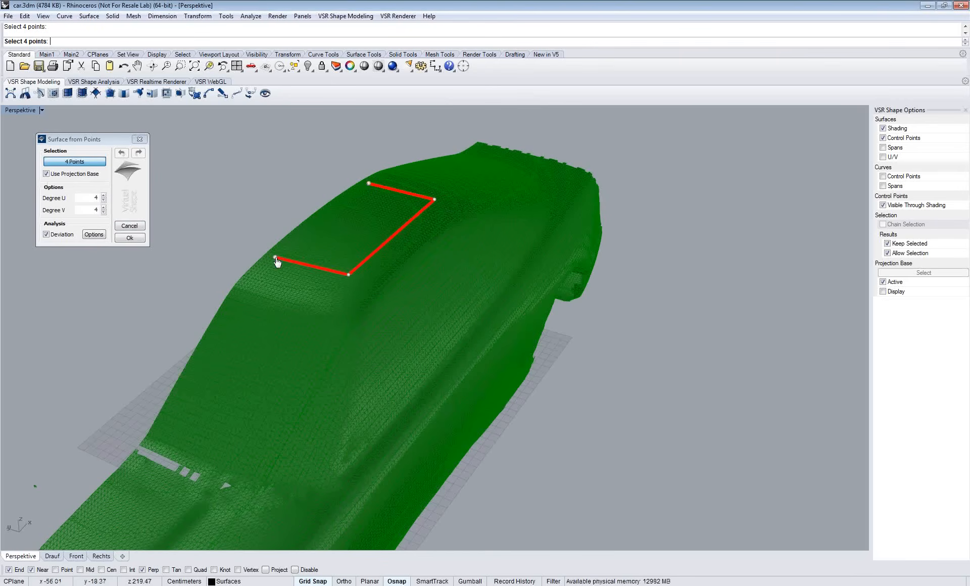
click(275, 257)
Step: Enlarge the roof patch by moving its corner points outward along the mesh, and accept the surface
right_drag(297, 284, 345, 277)
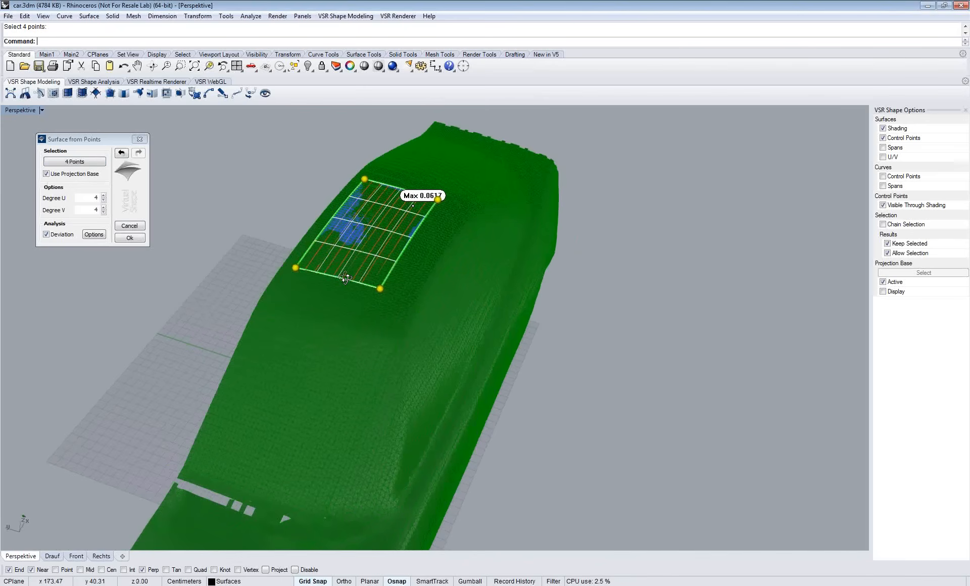
scroll(346, 278, up, 4)
click(422, 156)
drag(252, 273, 212, 291)
mouse_move(374, 146)
mouse_down()
mouse_move(352, 136)
mouse_move(356, 145)
mouse_up()
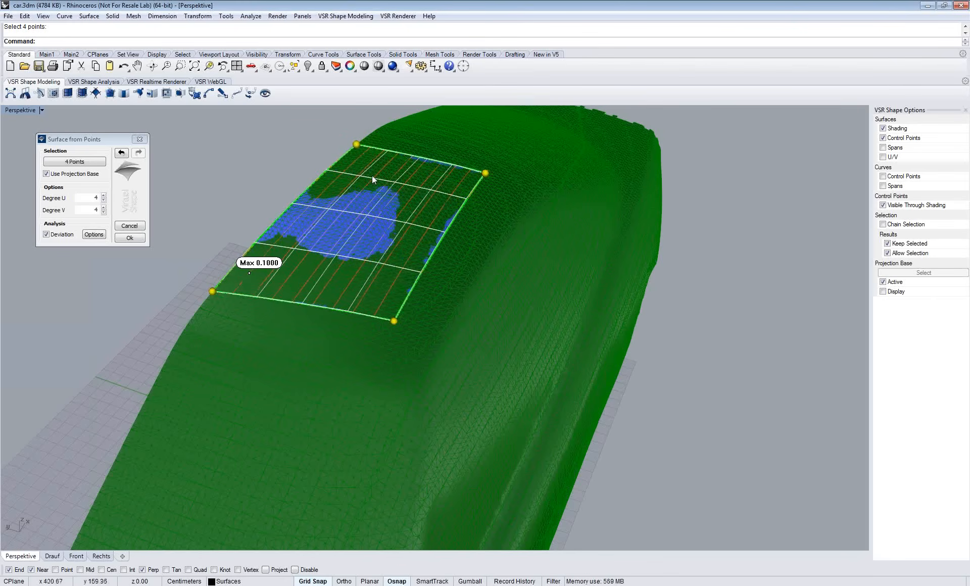
right_drag(415, 241, 504, 192)
drag(503, 190, 505, 186)
drag(423, 375, 427, 401)
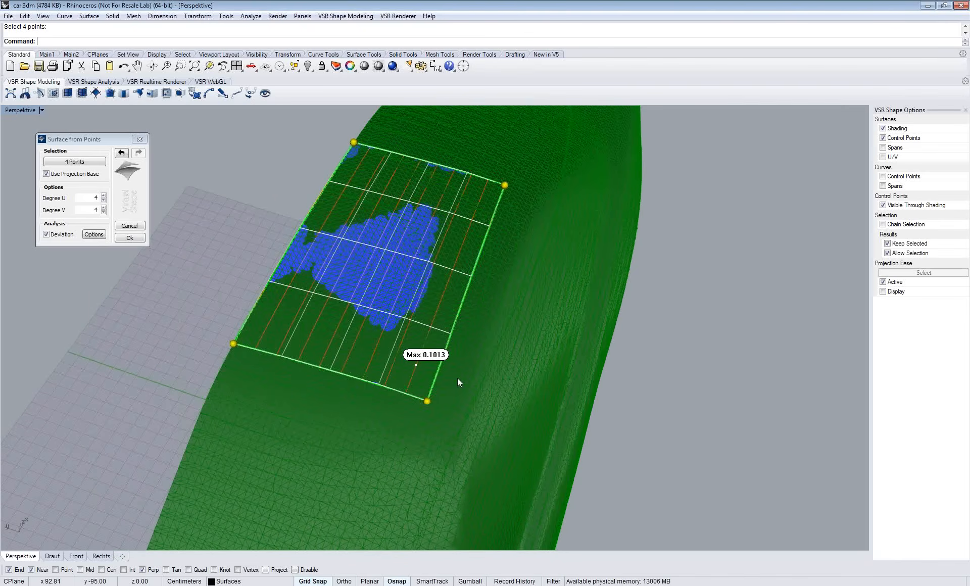
right_drag(456, 377, 307, 314)
click(130, 238)
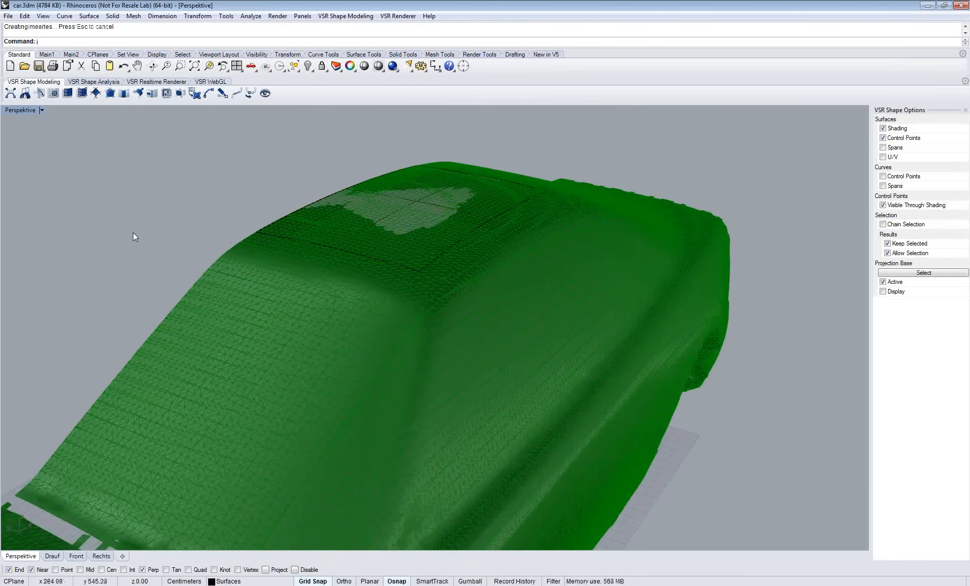
Step: Fit a Surface on Mesh to the car's windshield, adding mesh points at angle 5.0 to extend the submesh, with maximum degree 4
right_drag(133, 233, 117, 221)
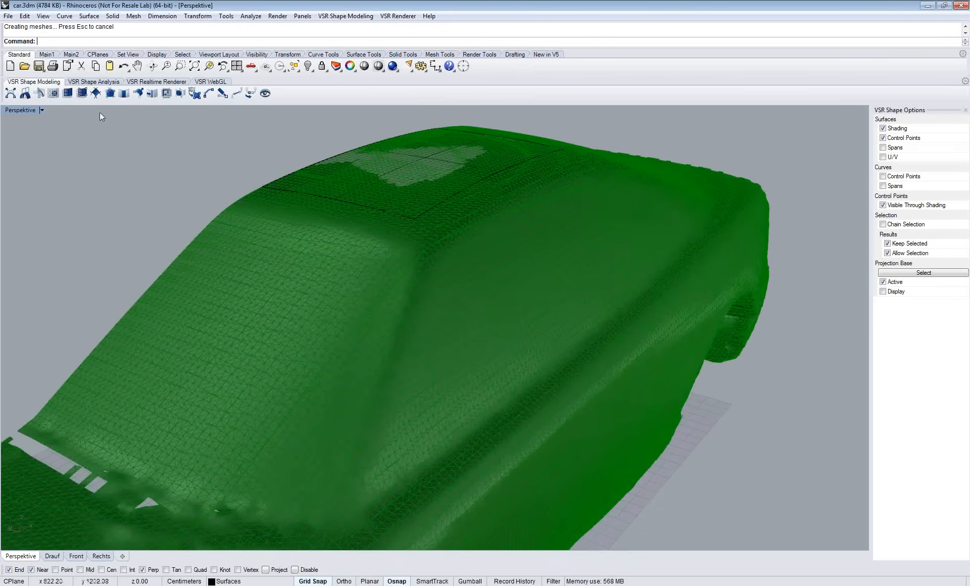
click(67, 95)
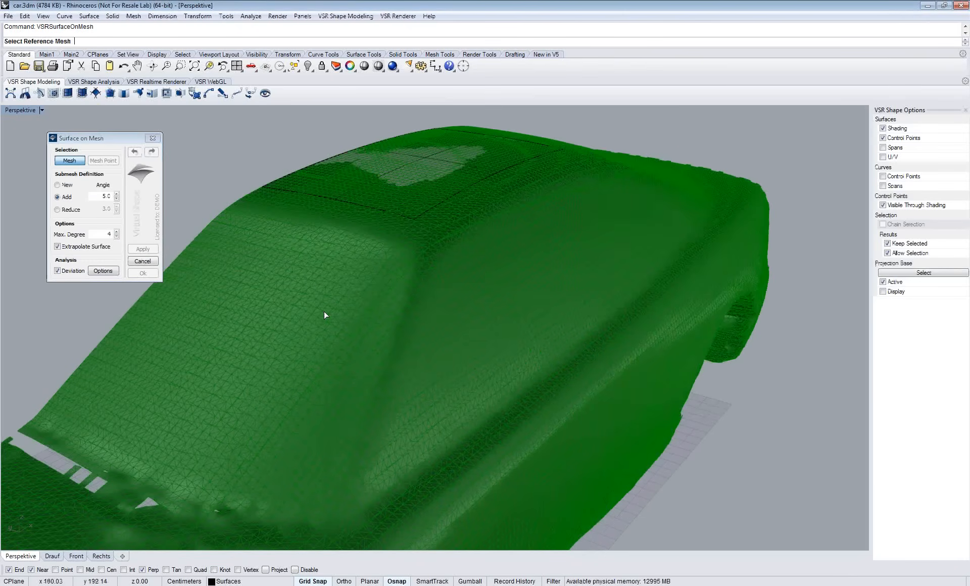
right_drag(324, 315, 338, 301)
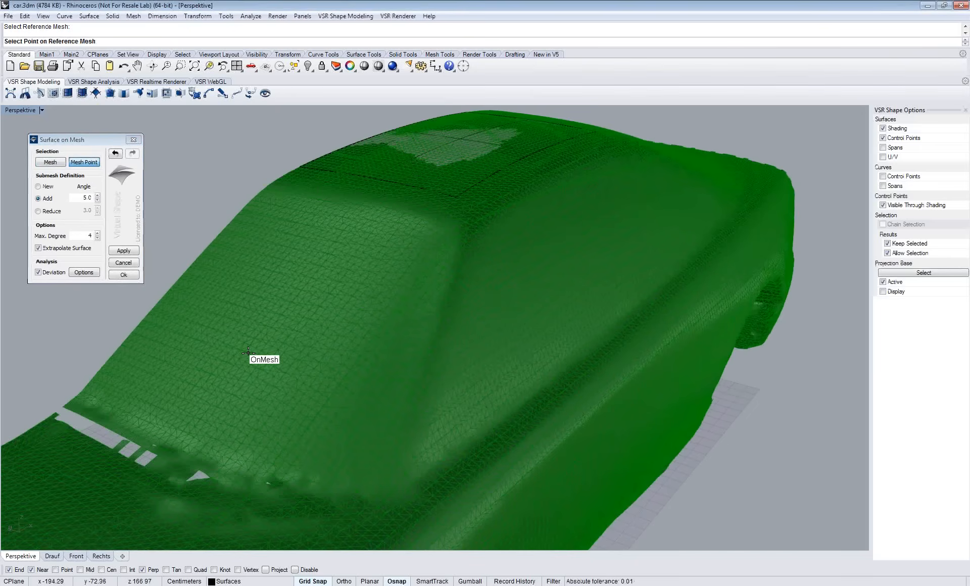
click(248, 353)
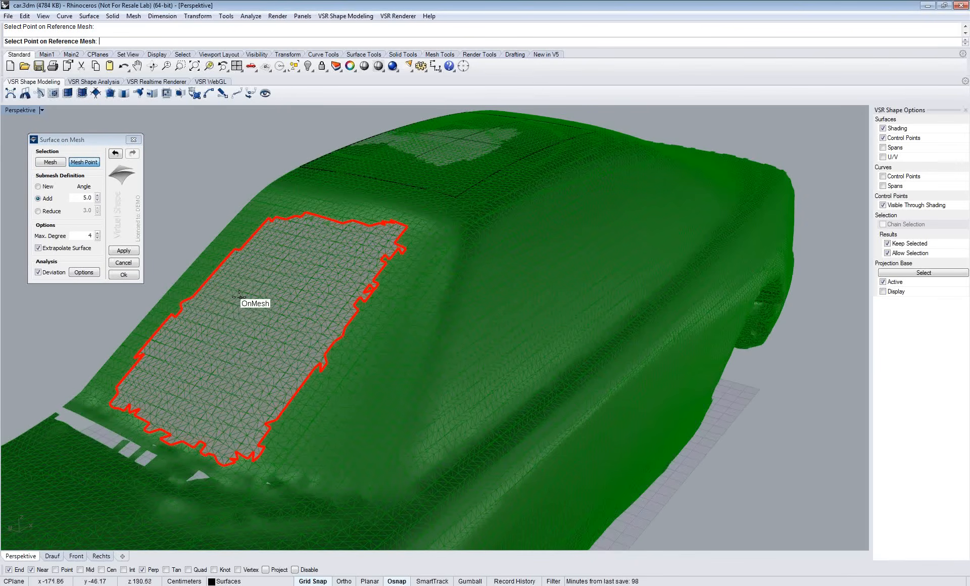
click(194, 265)
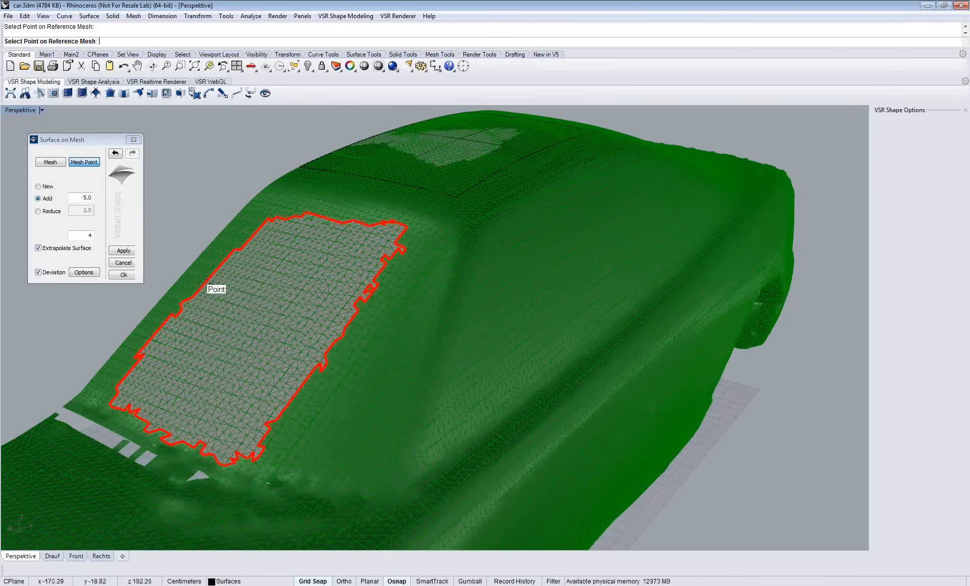
click(281, 361)
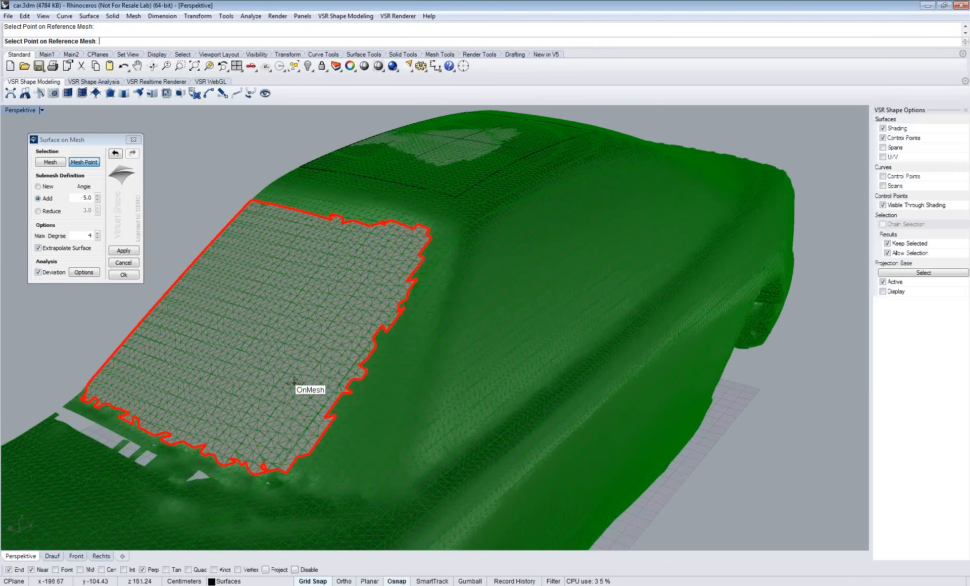
click(301, 397)
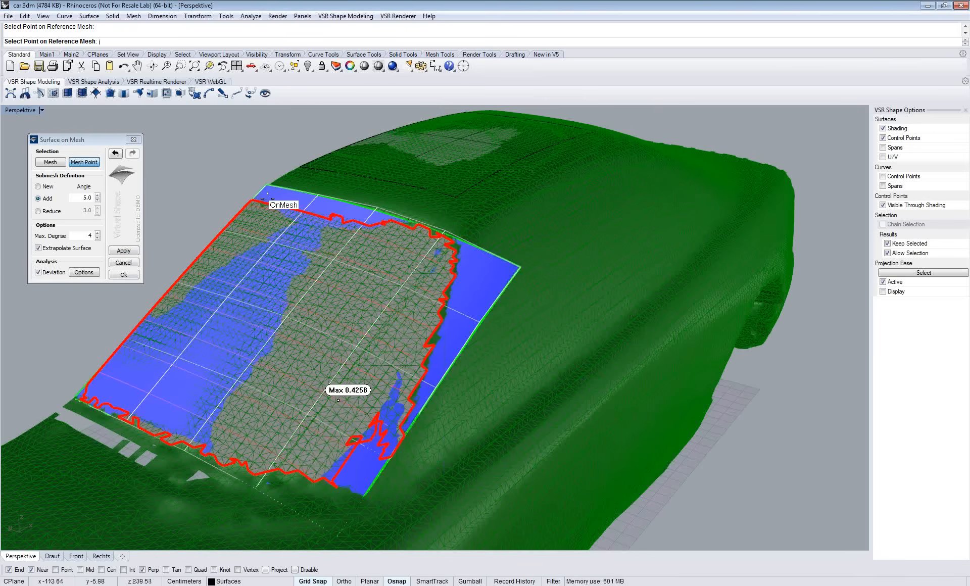
Step: Disable surface extrapolation for the windshield fit, recalculate the surface and accept it
click(39, 248)
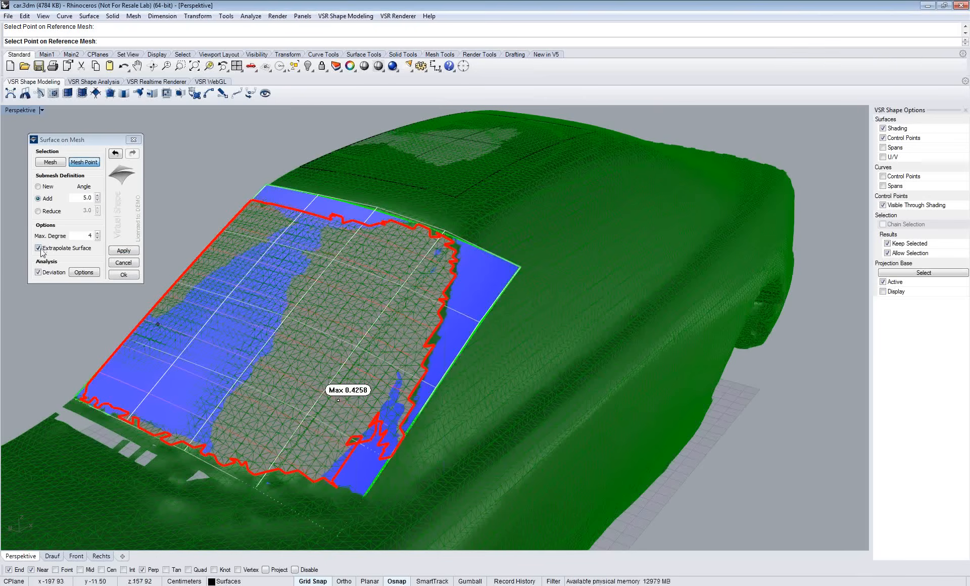
click(121, 251)
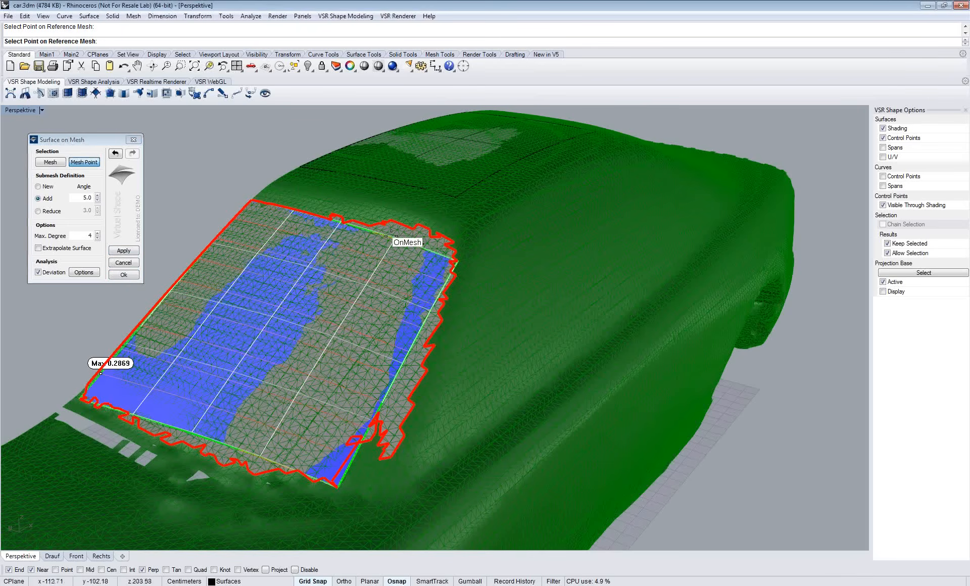
click(128, 276)
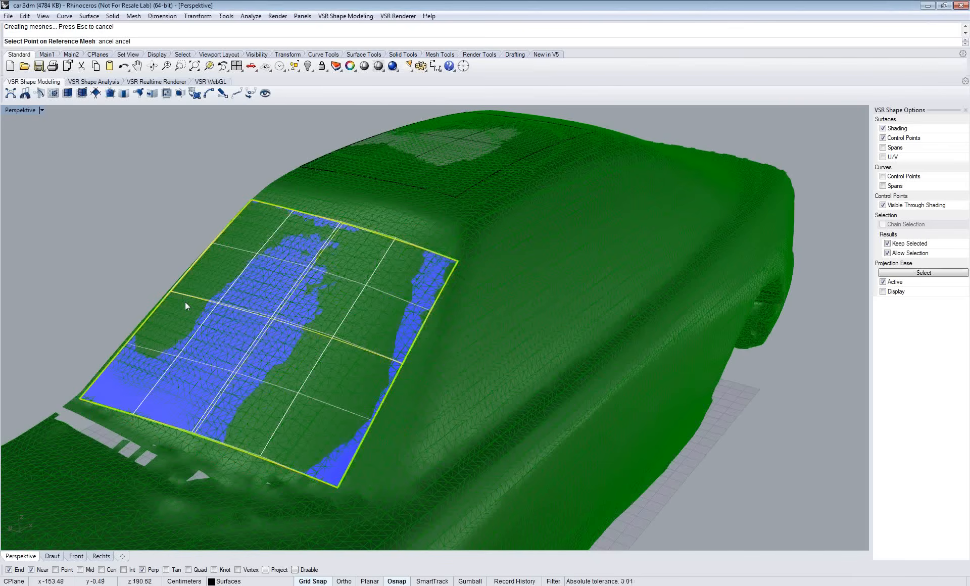
Step: Run a Deviation Analysis of the roof surface with the car mesh as reference
mouse_move(184, 301)
right_down()
mouse_move(241, 340)
mouse_move(320, 339)
mouse_move(313, 328)
mouse_move(333, 323)
right_up()
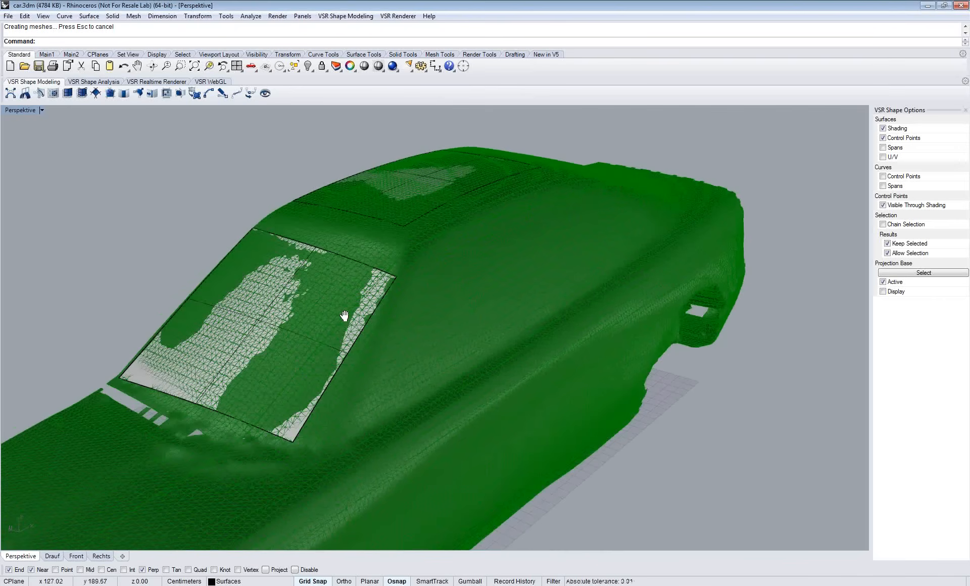
right_drag(344, 315, 312, 344)
click(93, 82)
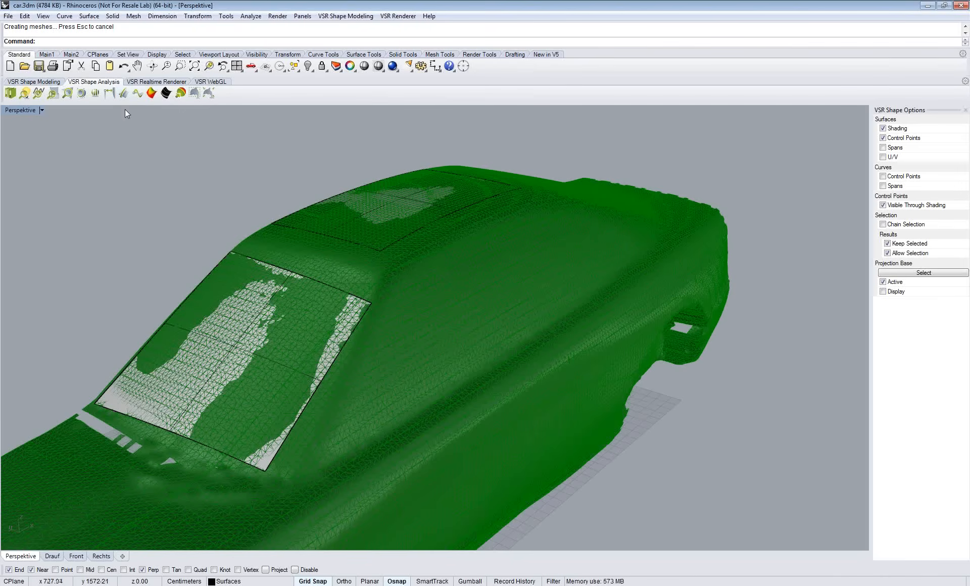
click(123, 93)
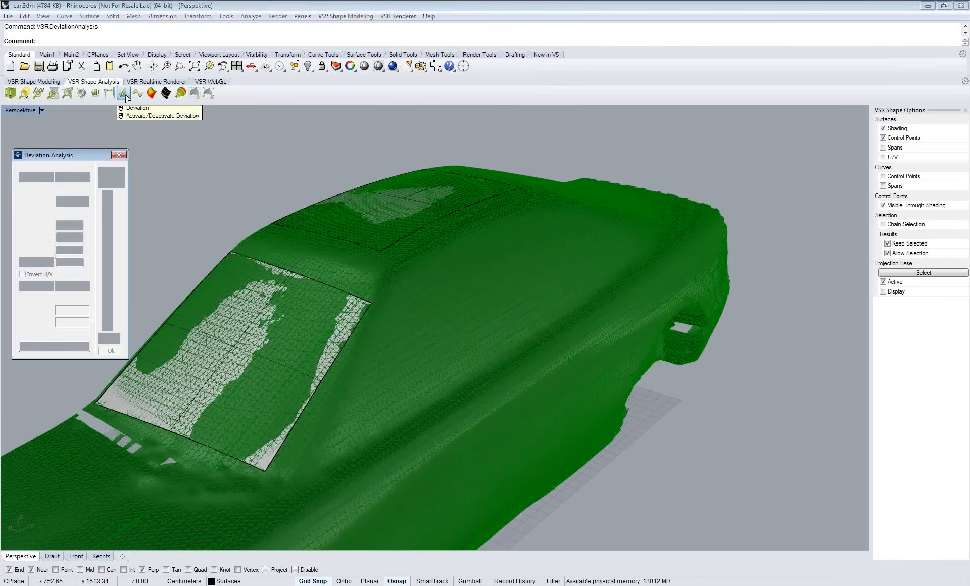
click(458, 208)
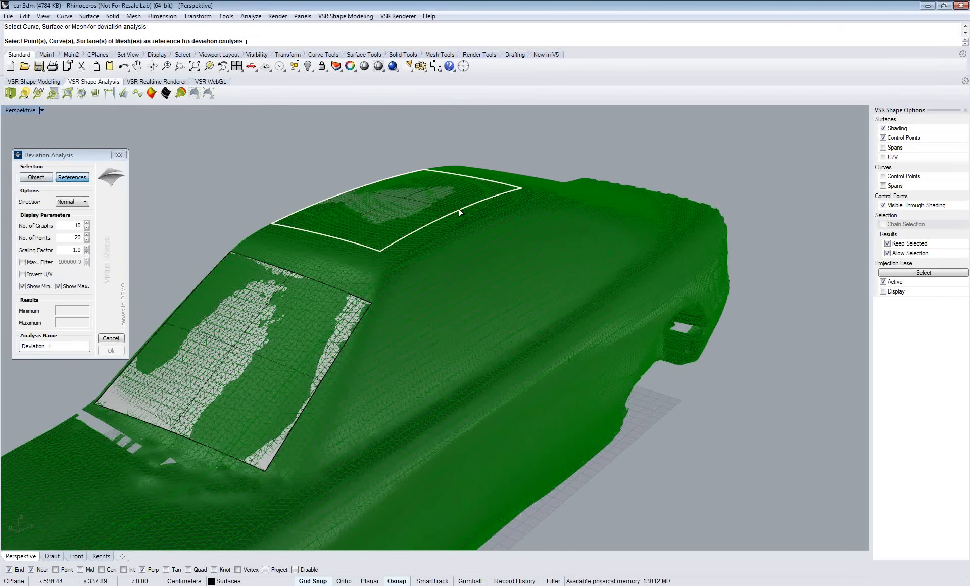
click(496, 258)
key(Return)
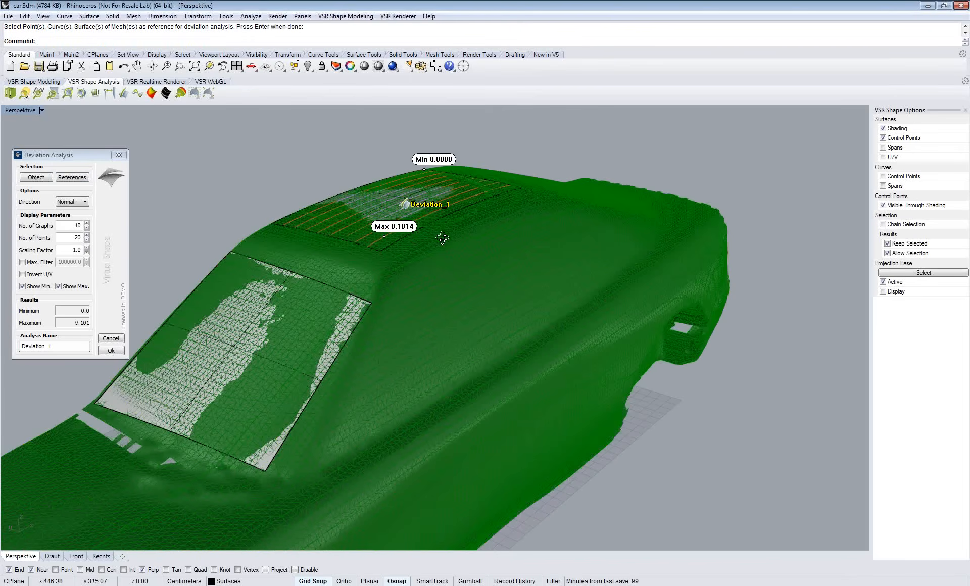
Step: Hide the minimum deviation label in the roof analysis and accept the analysis
right_drag(442, 238, 445, 242)
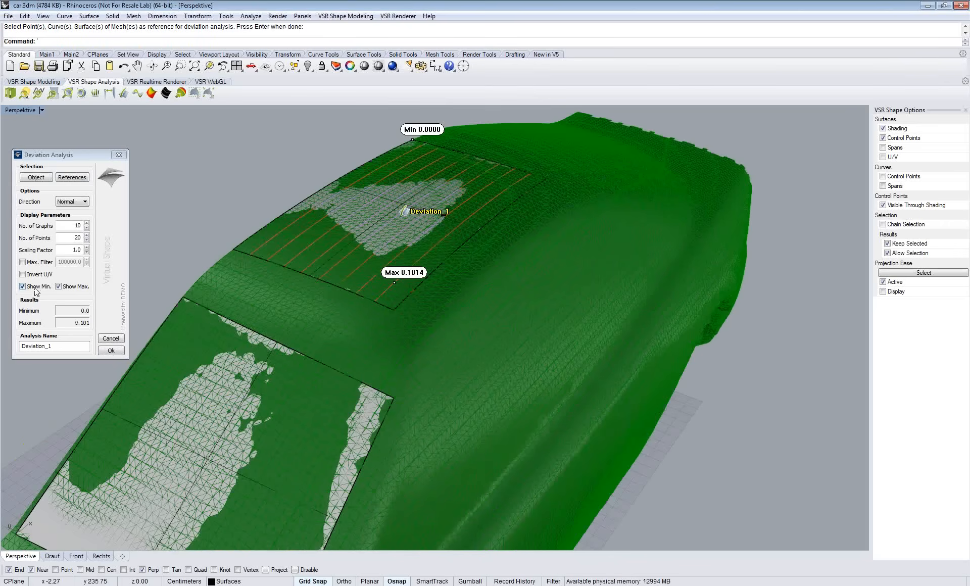
click(35, 287)
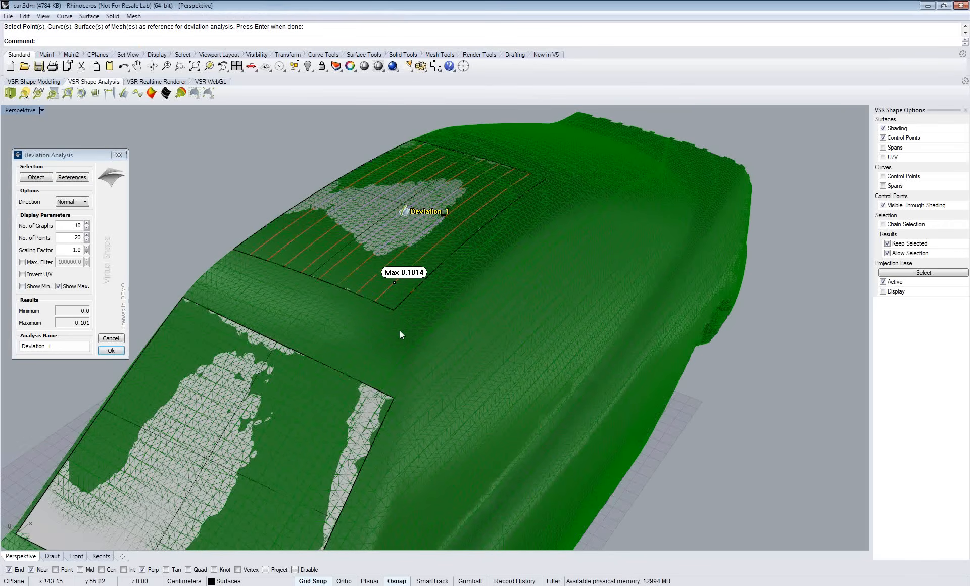
right_drag(400, 331, 395, 305)
click(111, 350)
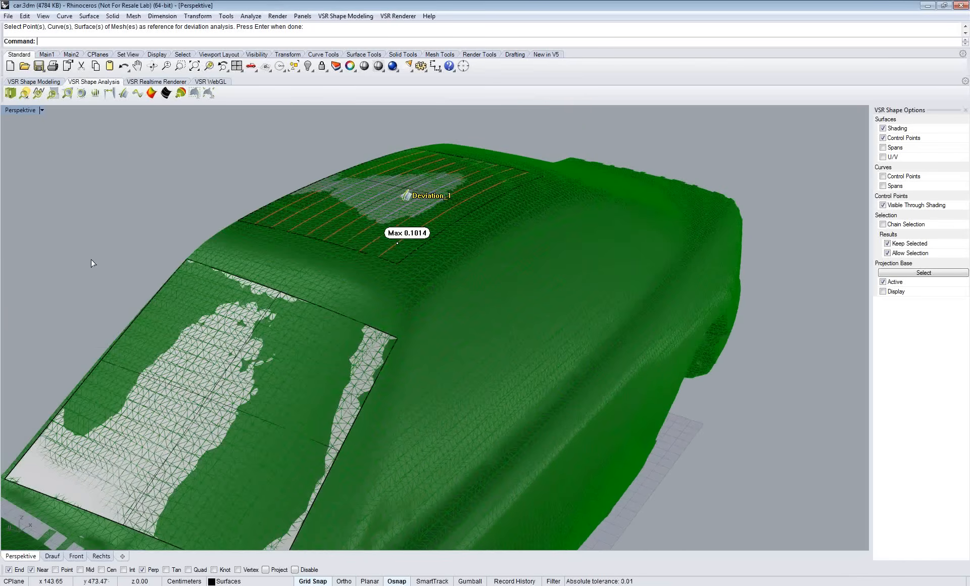
Step: Run a second Deviation Analysis of the windshield surface with the car mesh as reference
right_click(91, 259)
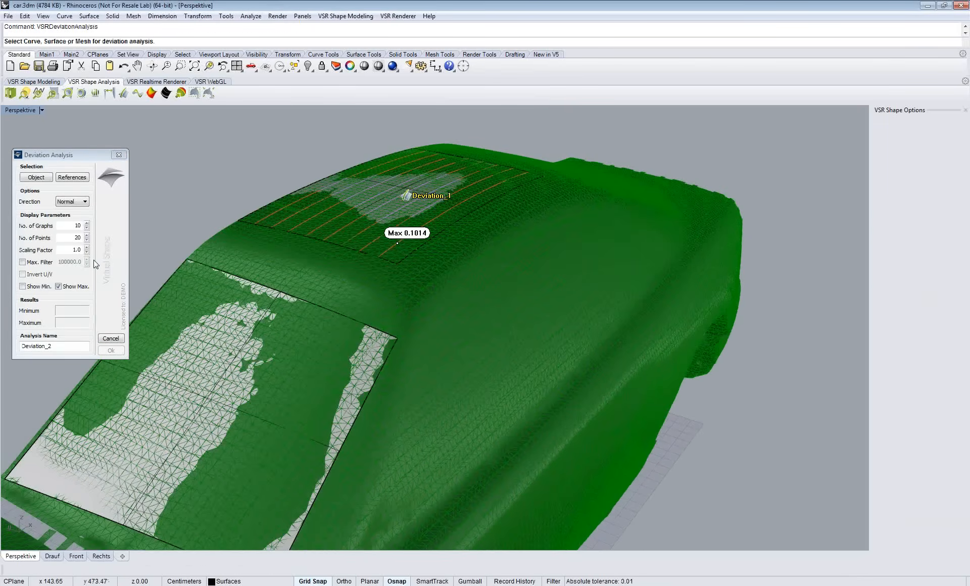
click(267, 313)
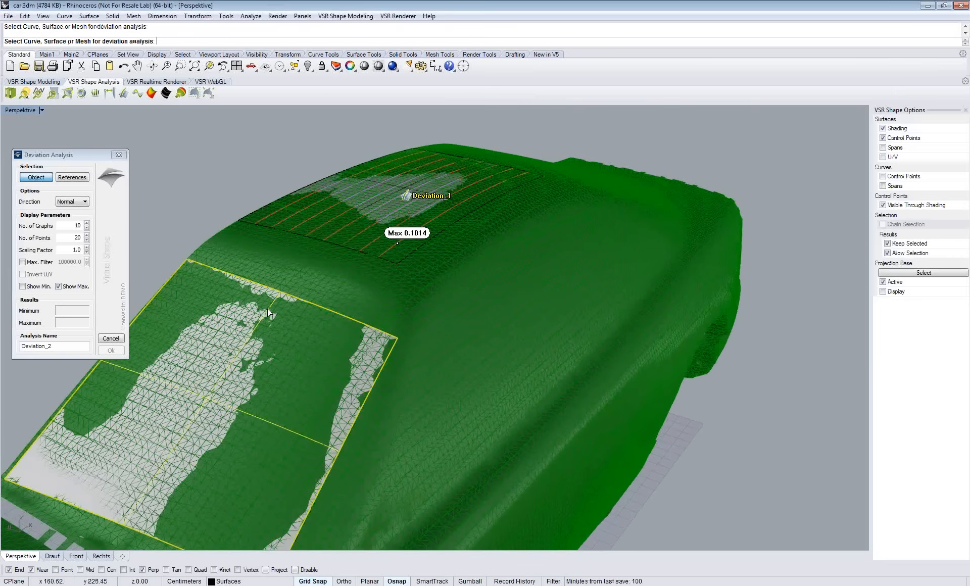
right_click(268, 313)
click(253, 232)
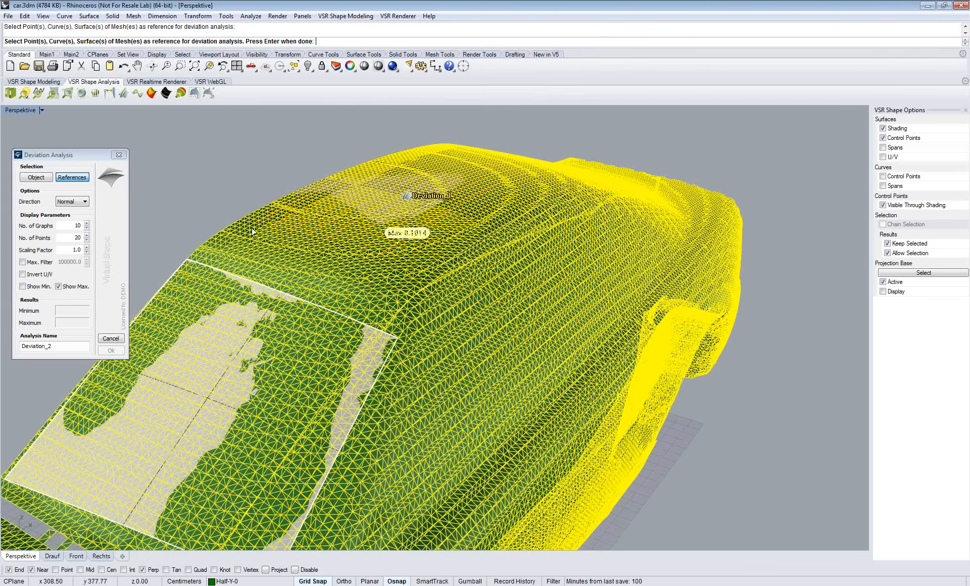
key(Return)
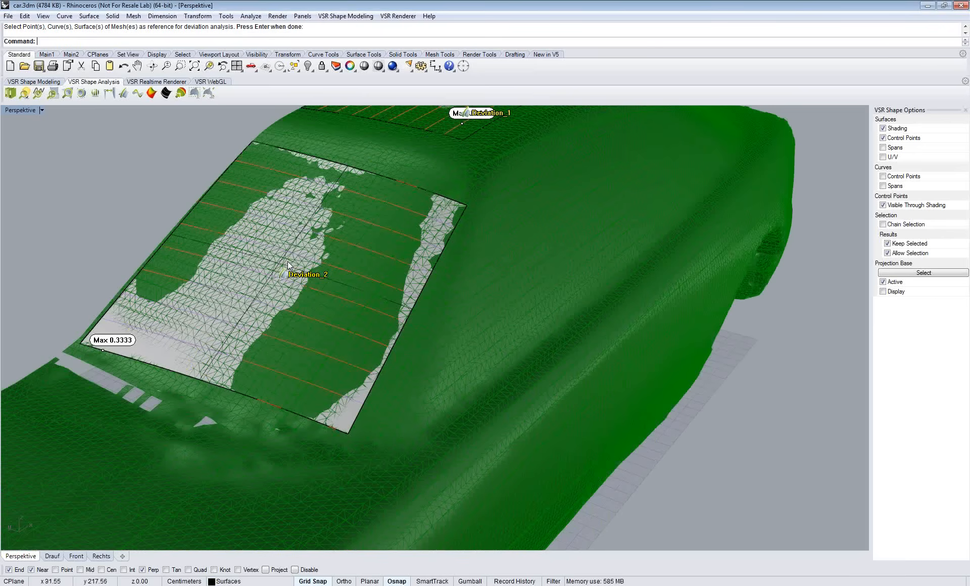
Step: Start Control Point Modeling on the windshield surface and move its lower outer corner control point along the normal in Single mode
click(34, 82)
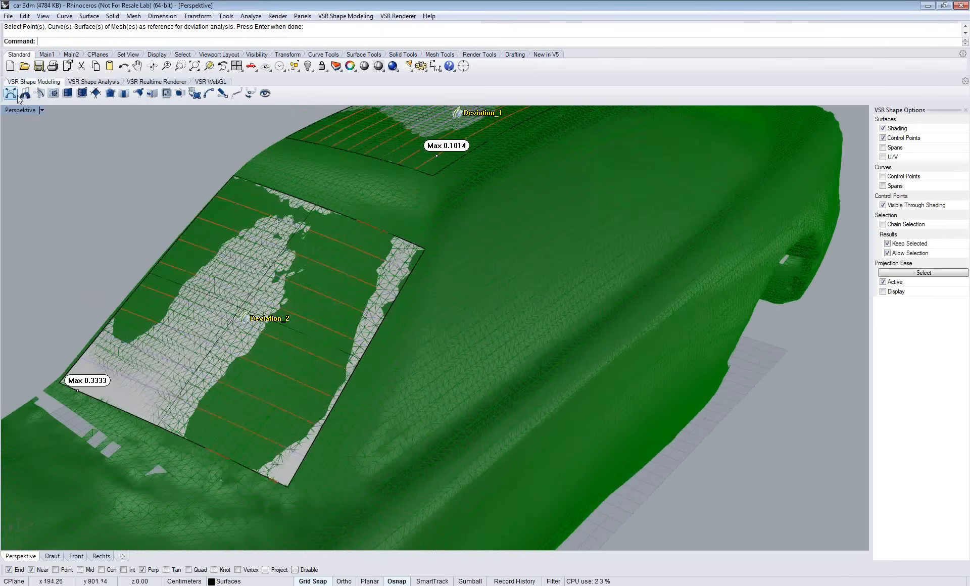
click(12, 94)
click(144, 404)
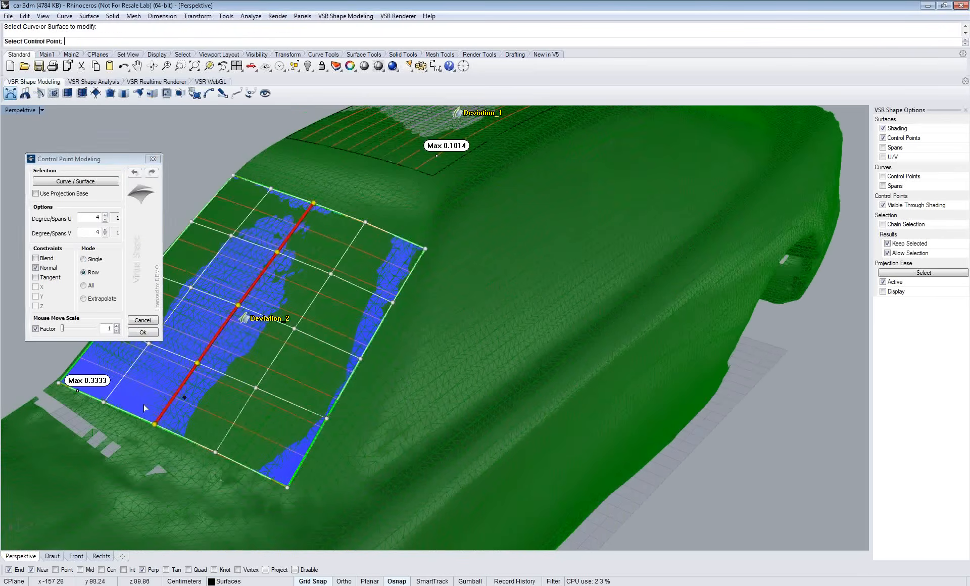
click(59, 382)
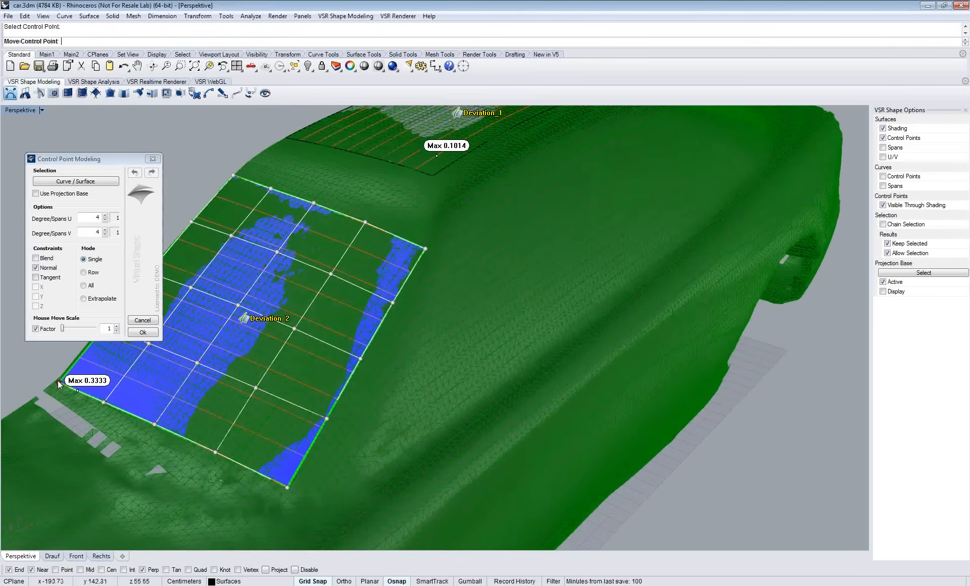
mouse_move(58, 384)
mouse_down()
mouse_move(50, 359)
mouse_move(65, 380)
mouse_up()
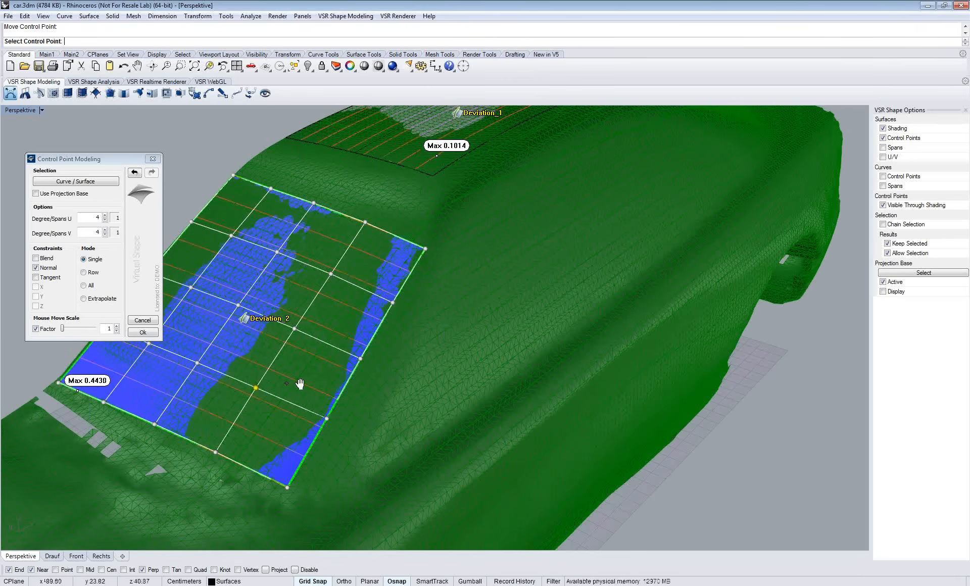
shift+right_drag(300, 384, 391, 363)
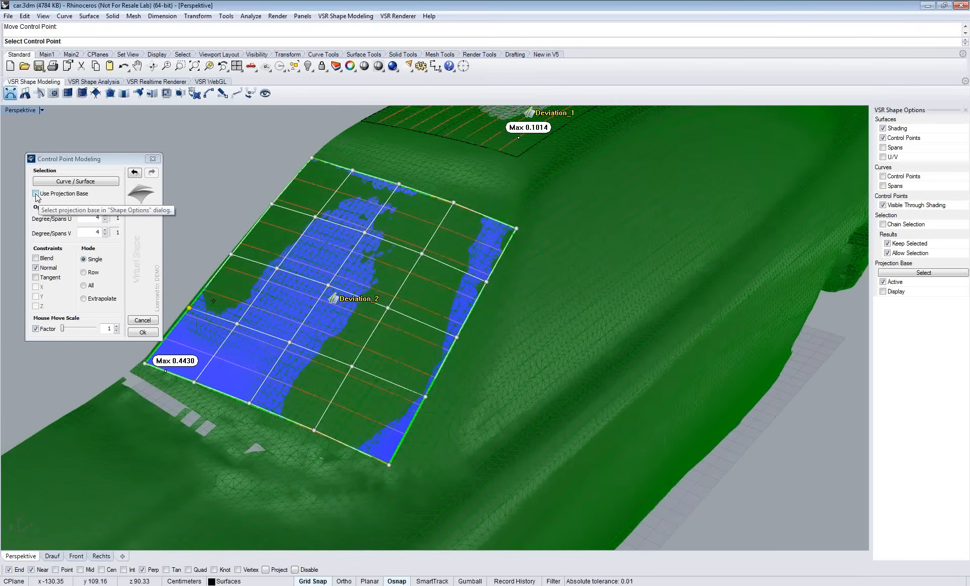
Step: Enable Use Projection Base and shorten the windshield surface at its side and lower edges in Extrapolate mode
click(36, 194)
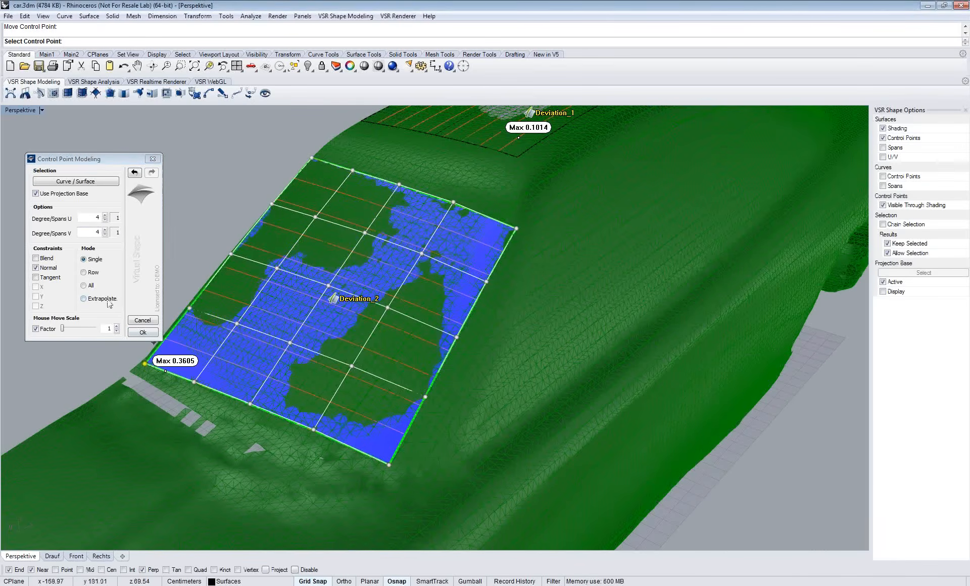
click(109, 304)
click(423, 438)
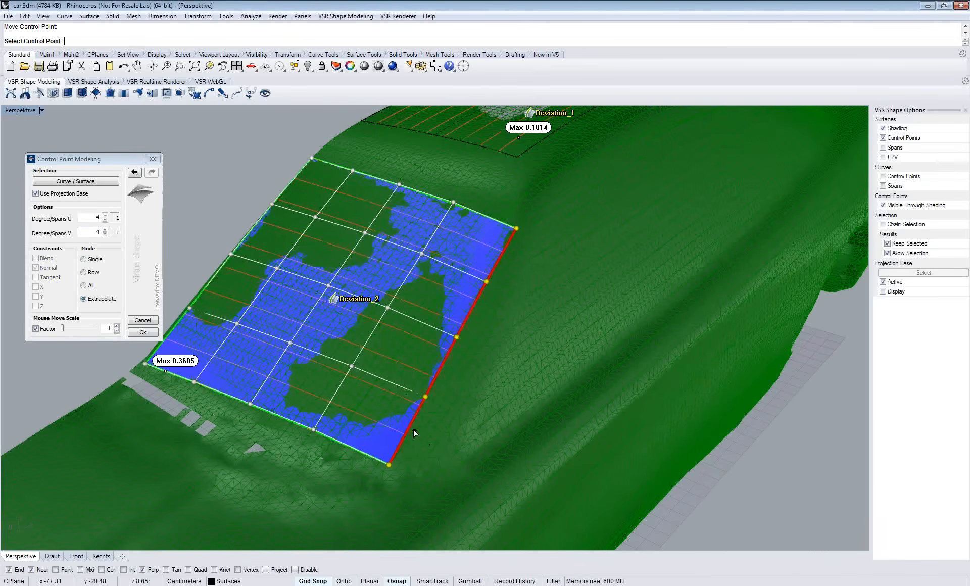
drag(412, 430, 381, 417)
click(323, 429)
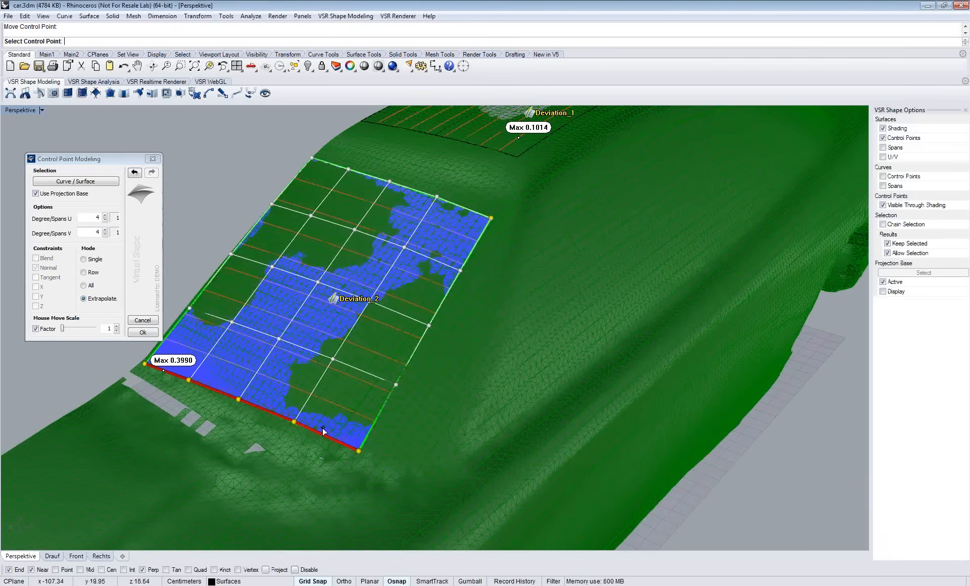
drag(324, 431, 335, 417)
Step: Adjust individual windshield control points in Single mode without the Normal constraint to fit the surface closer to the car mesh
click(322, 277)
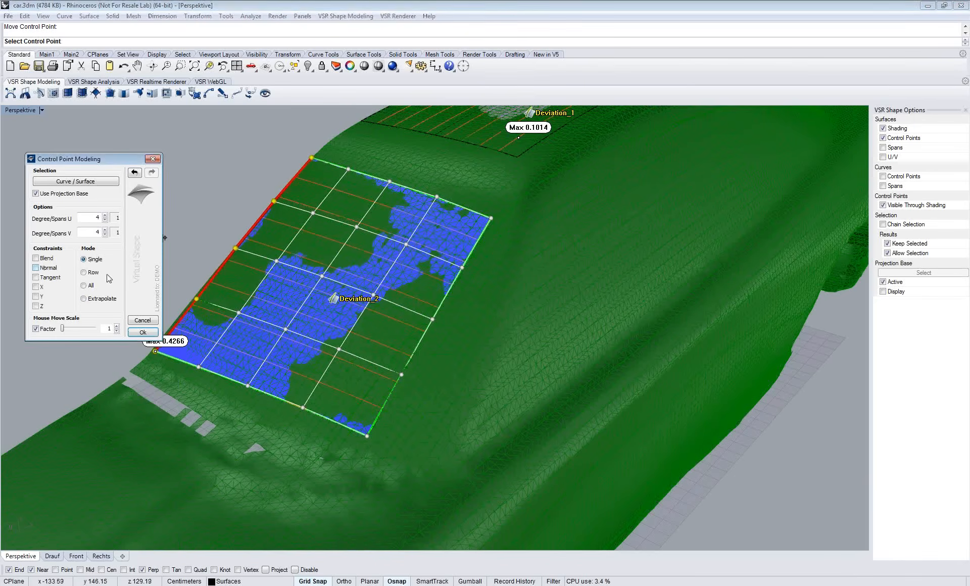
drag(322, 278, 322, 278)
click(238, 312)
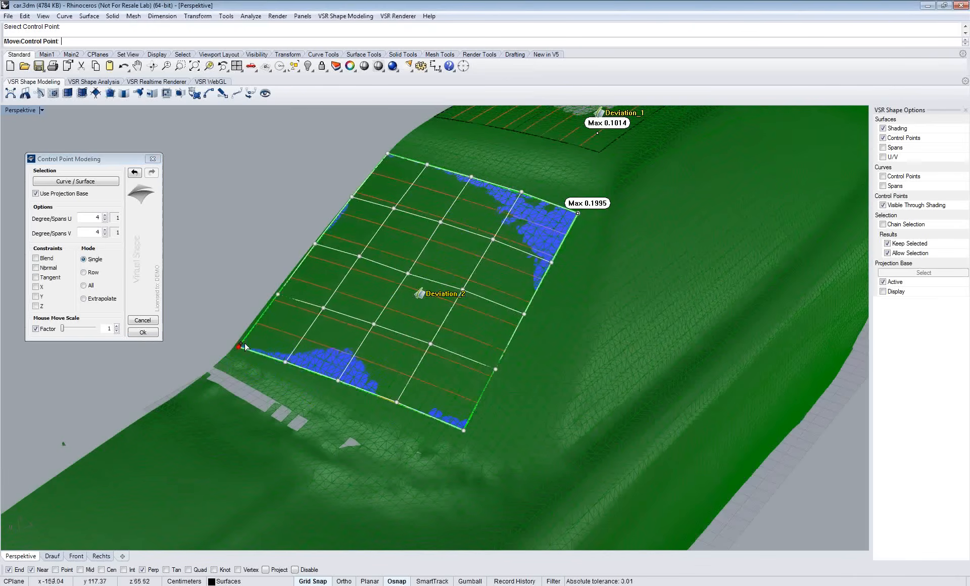
mouse_move(322, 308)
mouse_down()
mouse_move(337, 309)
mouse_move(323, 309)
mouse_up()
right_drag(421, 347, 464, 398)
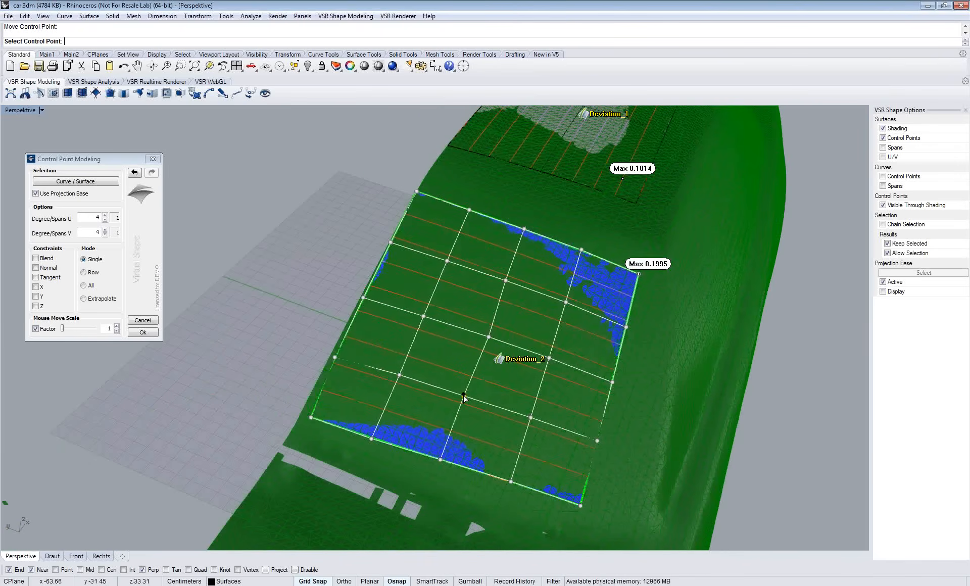
mouse_move(463, 396)
mouse_down()
mouse_move(477, 405)
mouse_move(462, 399)
mouse_up()
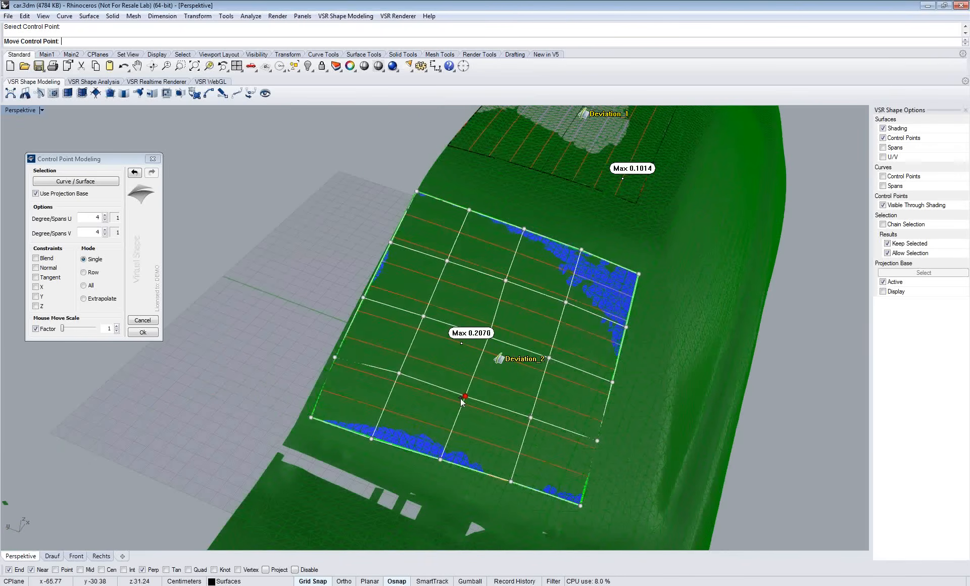
Step: Shorten the windshield surface at its upper edge in Extrapolate mode and accept the control point modeling
shift+right_drag(499, 405, 493, 405)
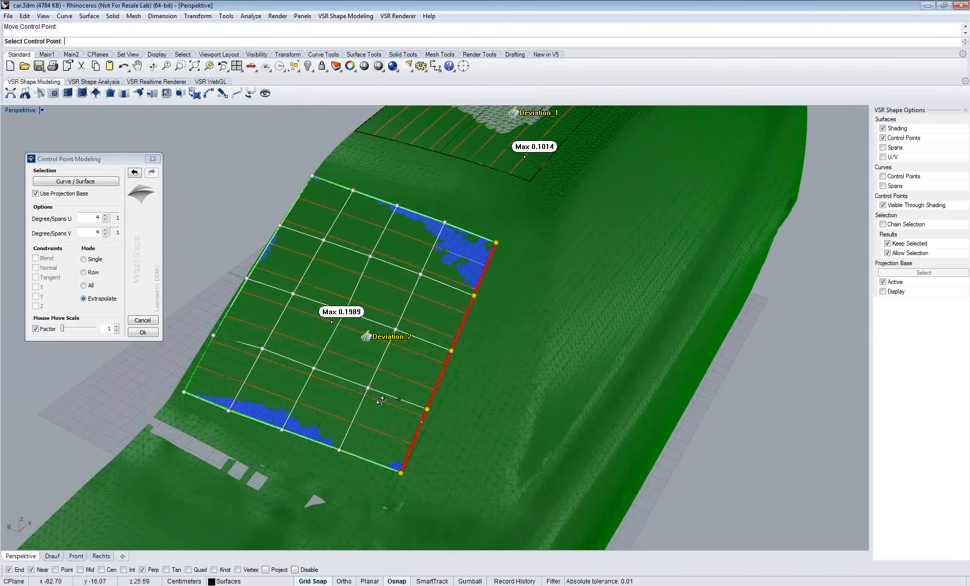
right_drag(379, 401, 455, 204)
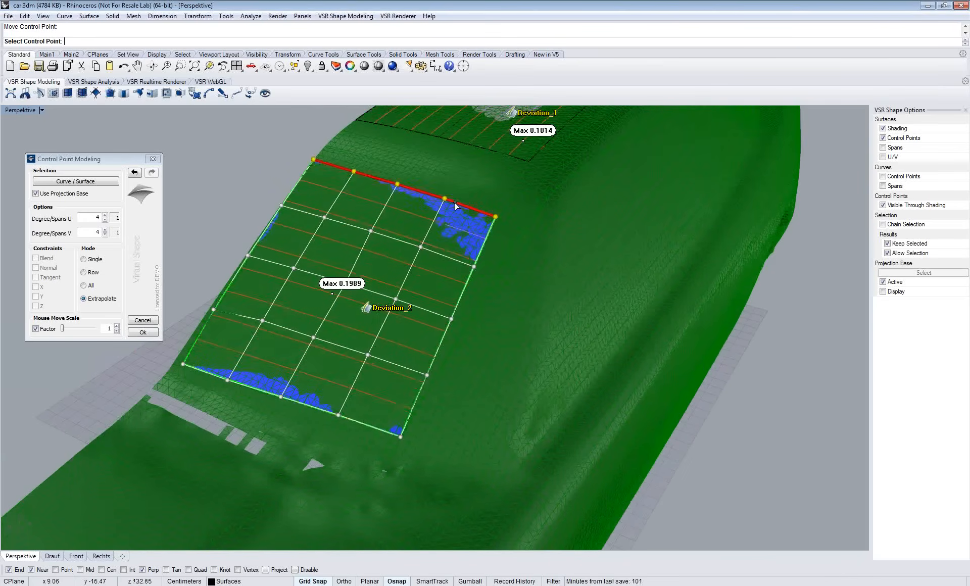
drag(455, 205, 513, 219)
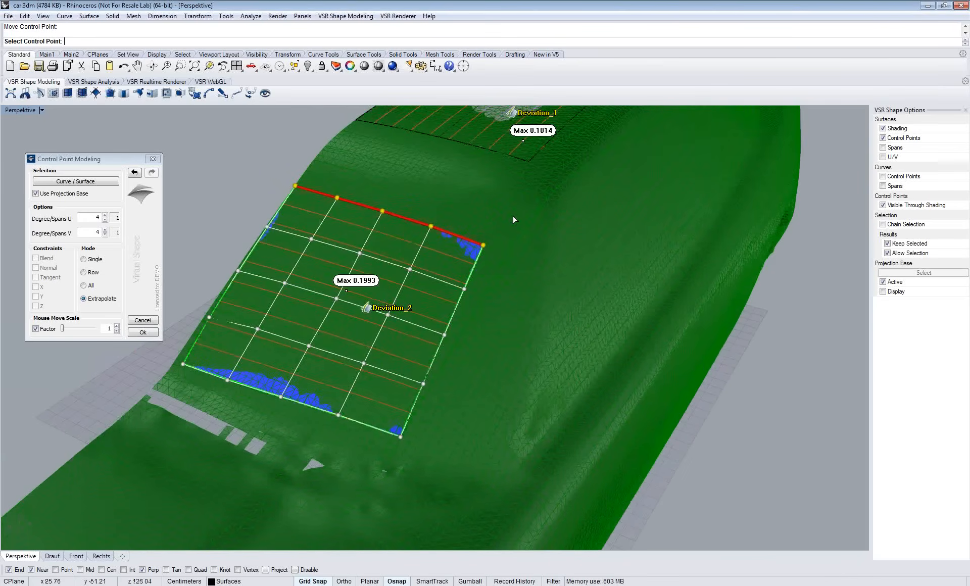
right_drag(514, 220, 318, 318)
drag(411, 306, 421, 322)
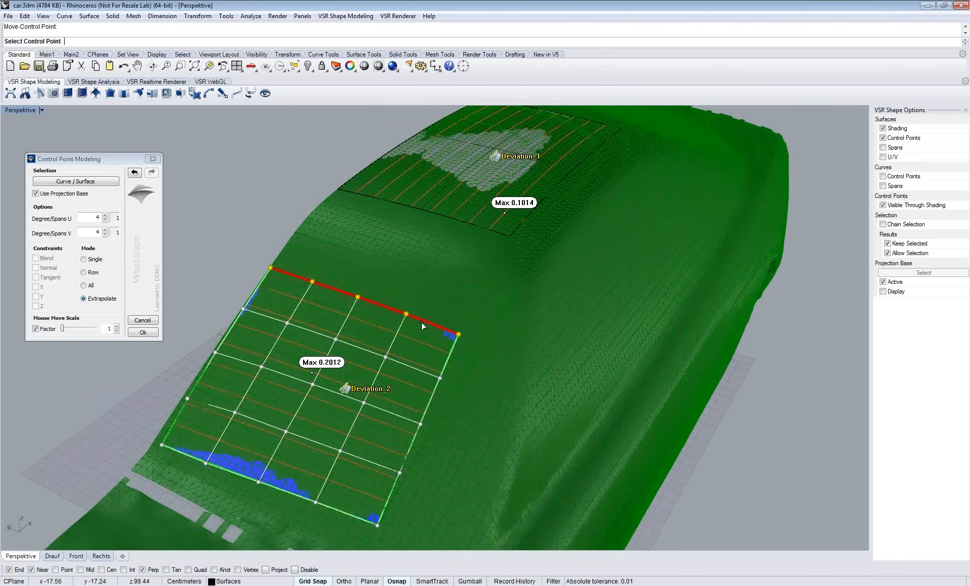
click(146, 333)
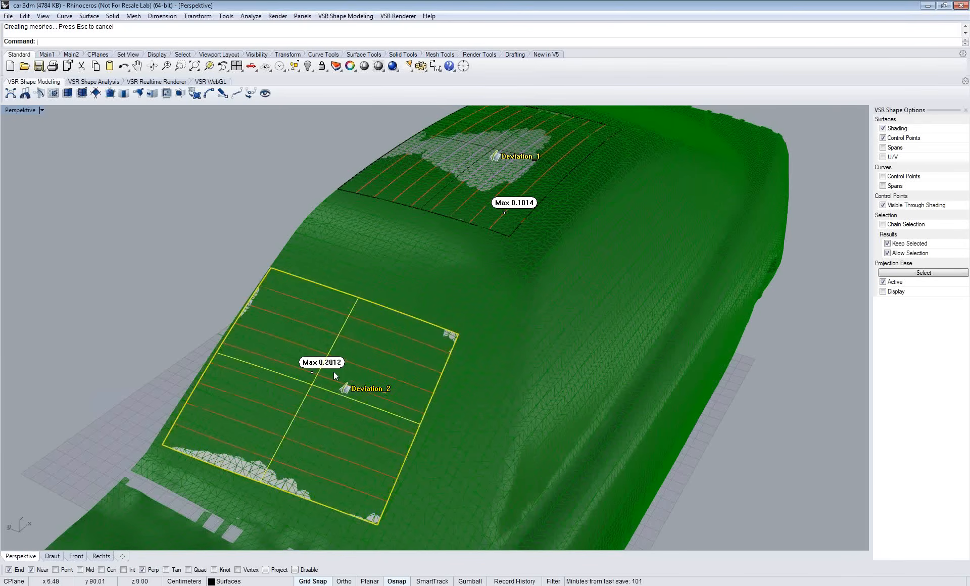
right_drag(334, 371, 417, 375)
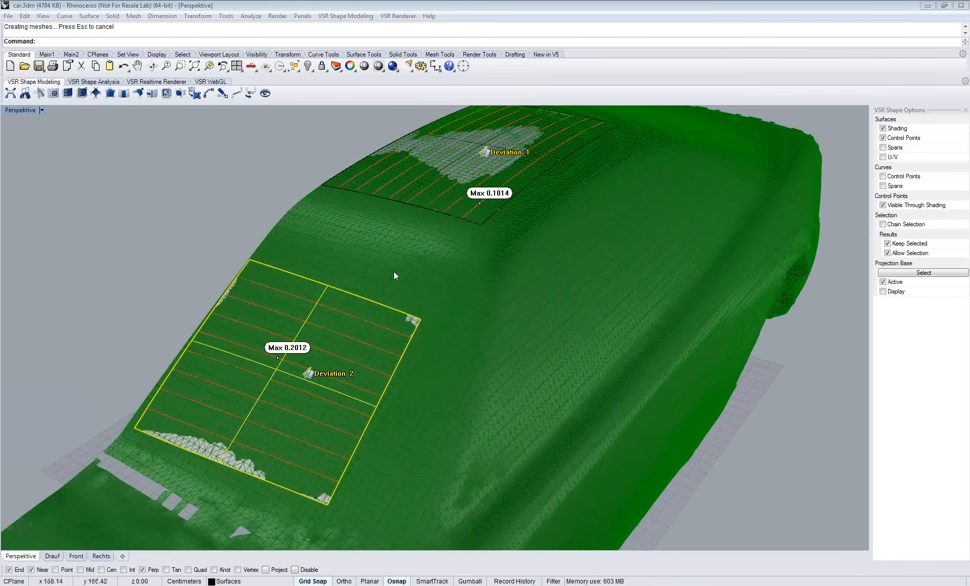
Step: Hide the car mesh and delete the deviation analyses of the roof and windshield surfaces
click(421, 250)
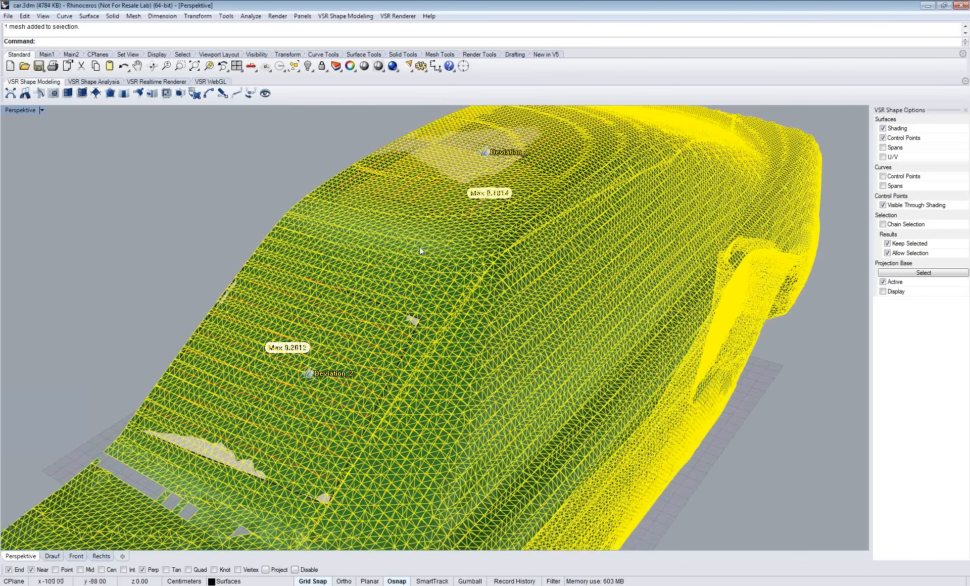
key(ctrl+h)
right_click(275, 378)
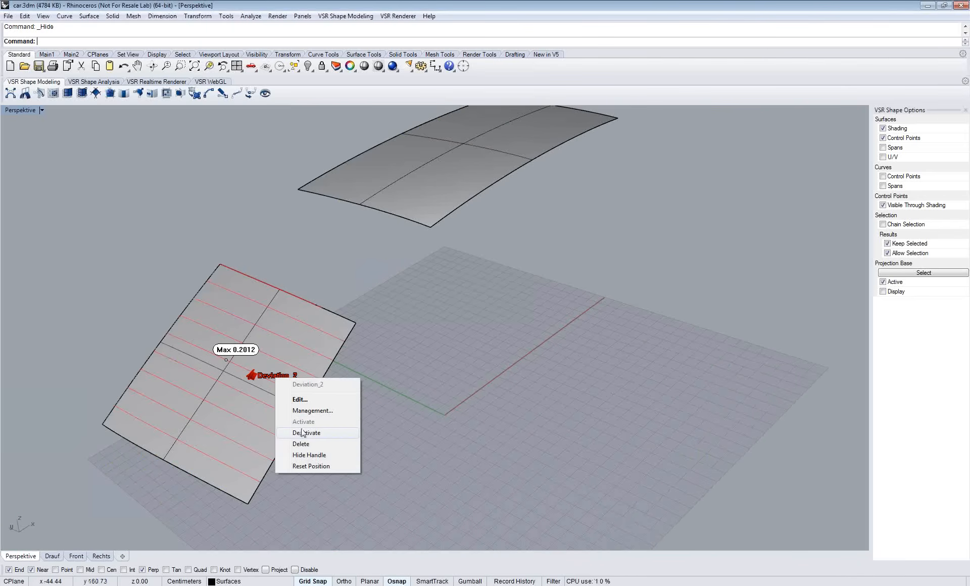
click(302, 444)
Step: Select the roof and windshield surfaces and turn on their control points
click(432, 190)
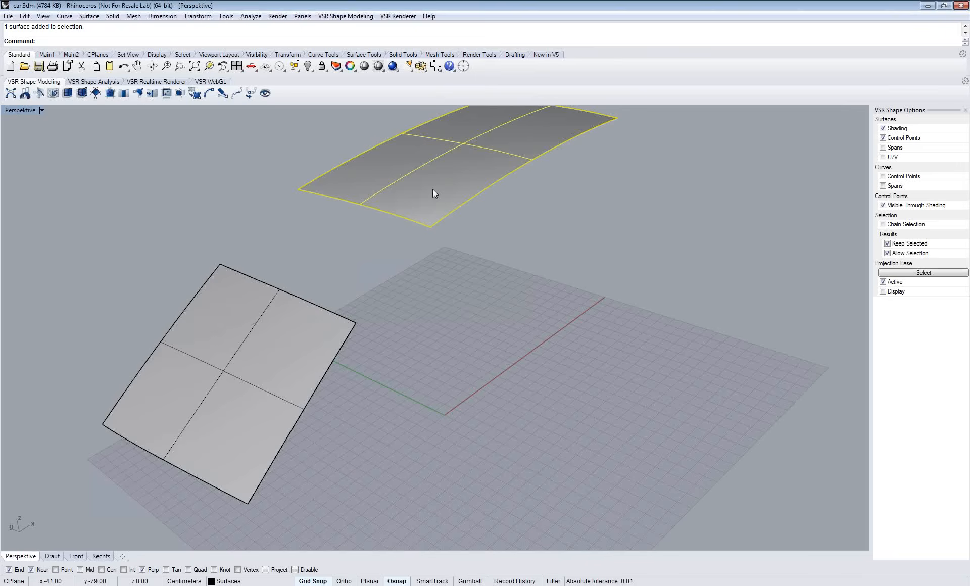
click(298, 362)
key(F10)
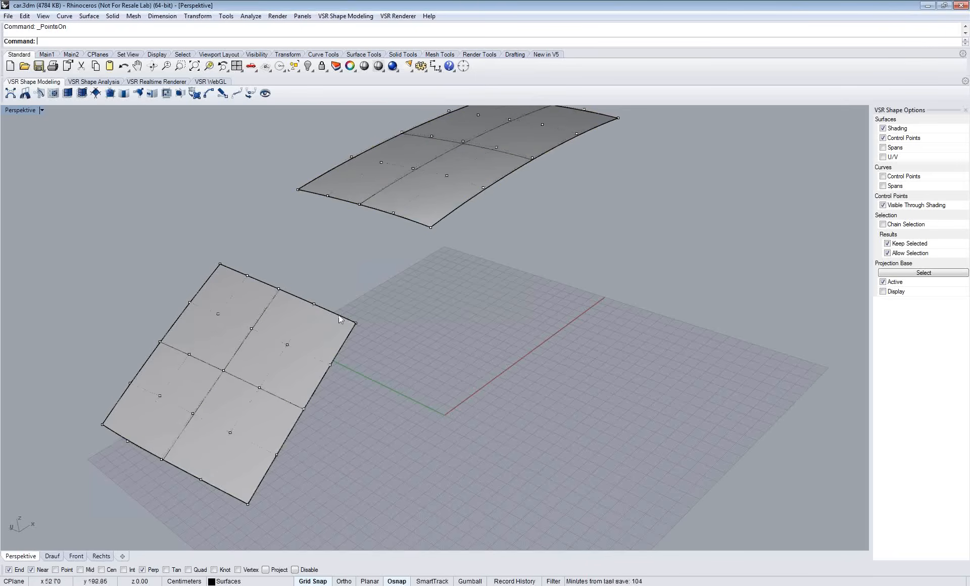
right_drag(349, 307, 403, 290)
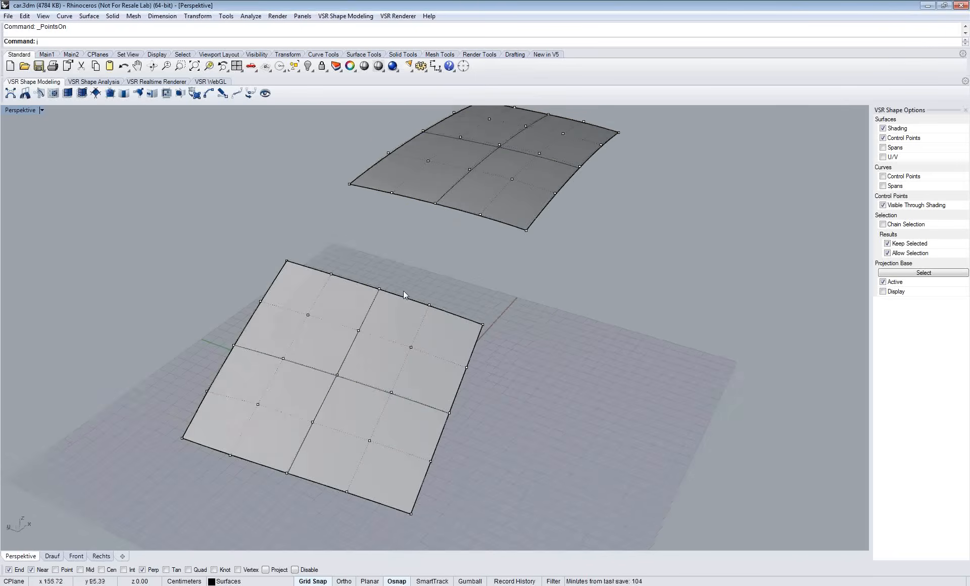
Step: Slide the inner control point rows of the windshield surface sideways with Control Point Modeling in Row mode using the Tangent constraint
click(10, 93)
click(93, 273)
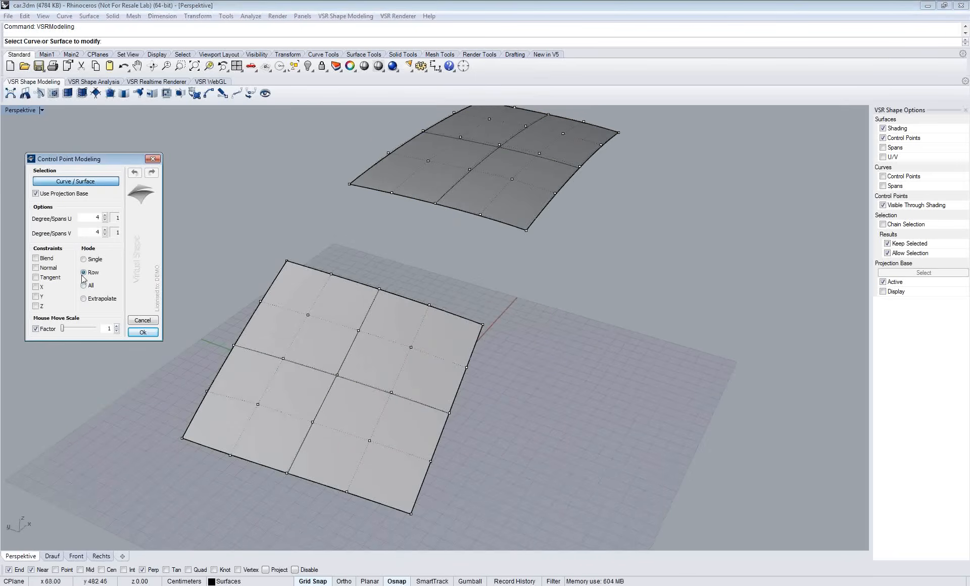
click(49, 280)
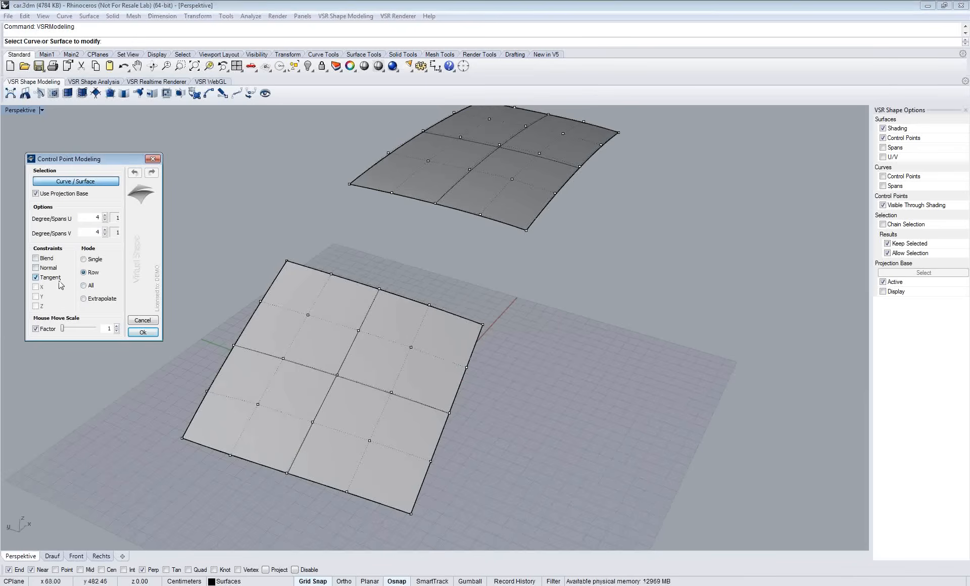
click(322, 350)
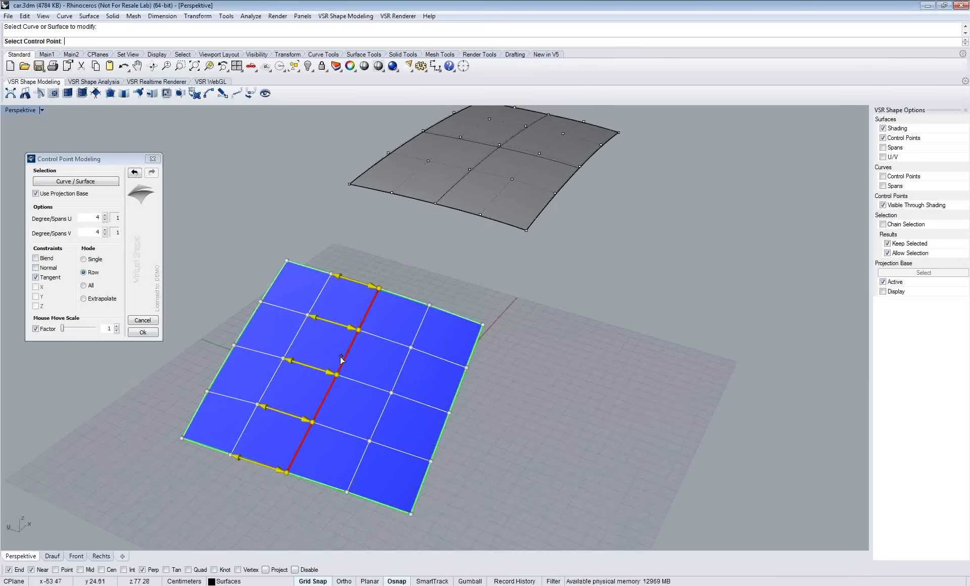
drag(340, 356, 119, 292)
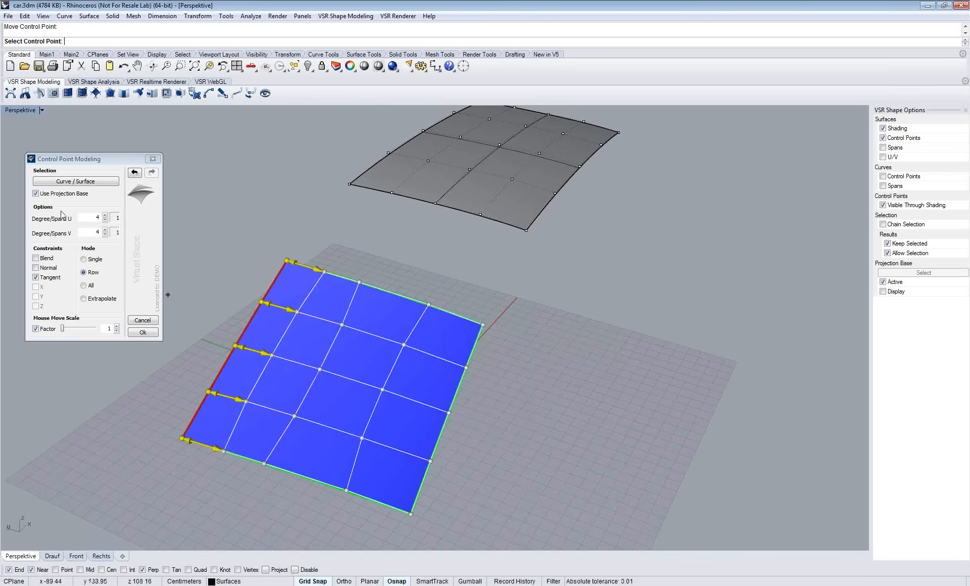
drag(319, 359, 305, 348)
drag(390, 374, 344, 345)
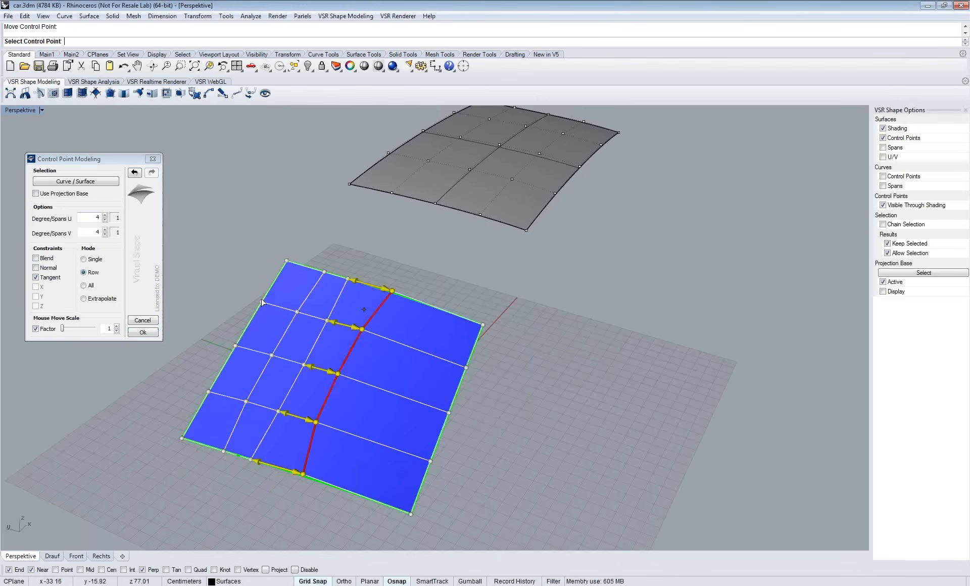
right_drag(539, 379, 485, 374)
Step: Match the windshield surface's upper edge to the roof's facing edge with Position (G0) continuity and Minimize Changes
click(152, 93)
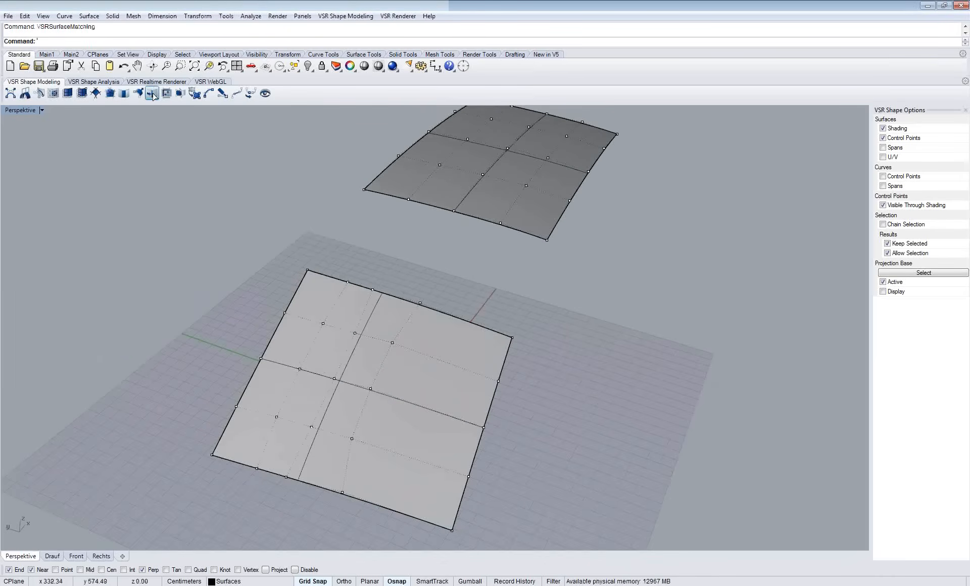
click(86, 318)
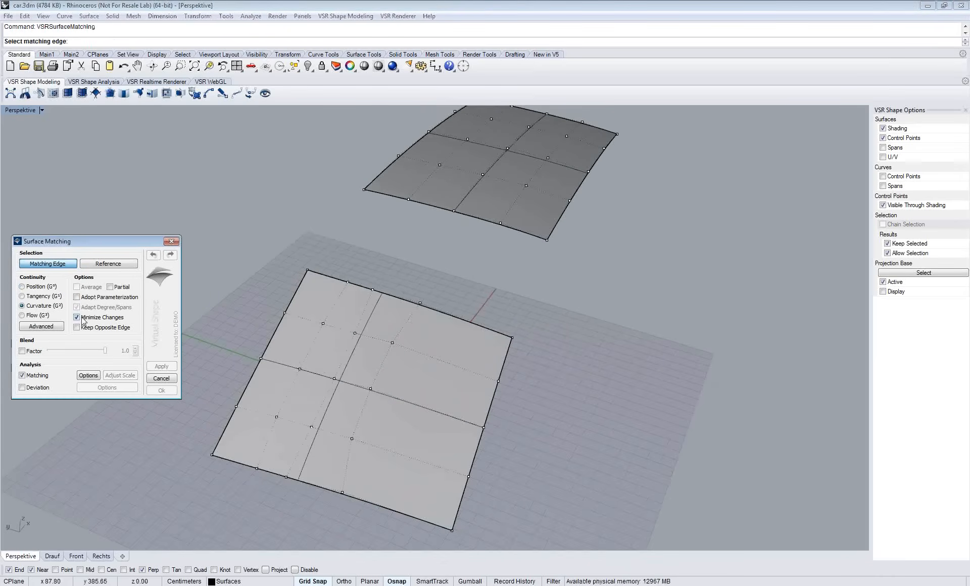
click(31, 287)
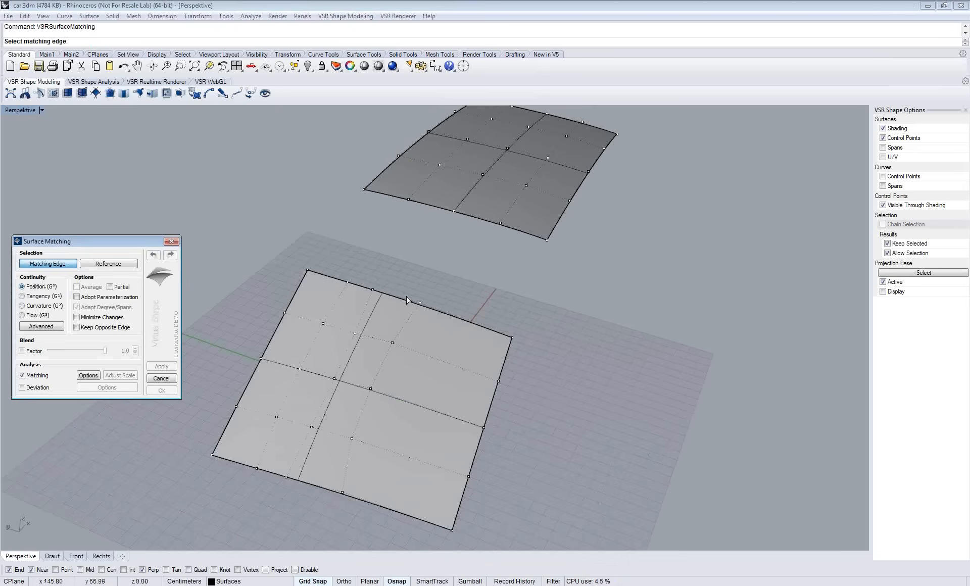
click(407, 297)
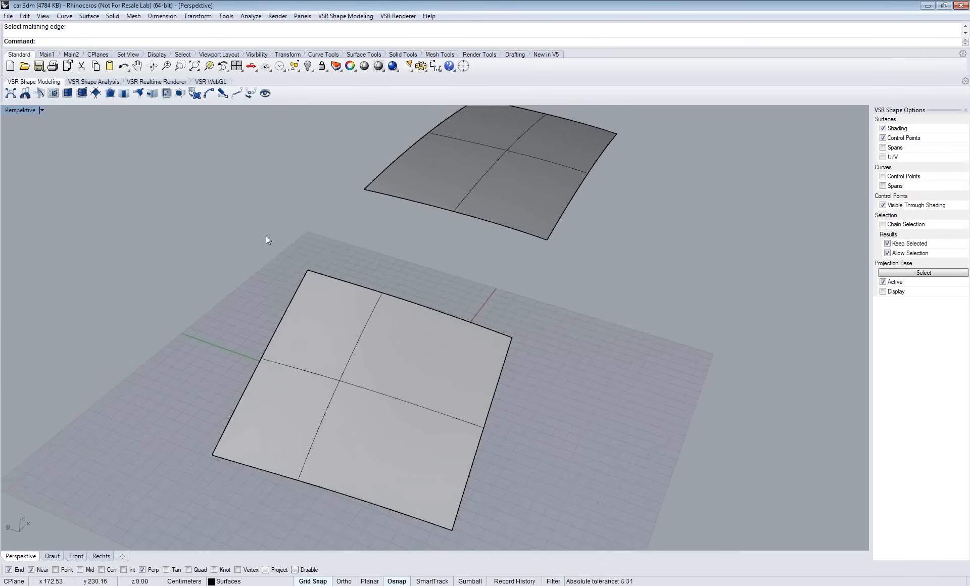
key(Return)
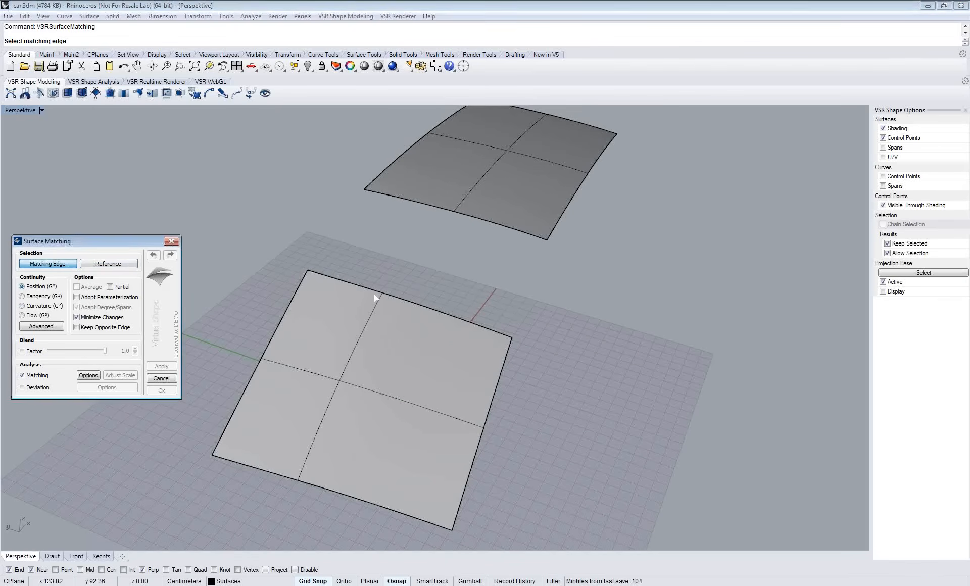
click(374, 298)
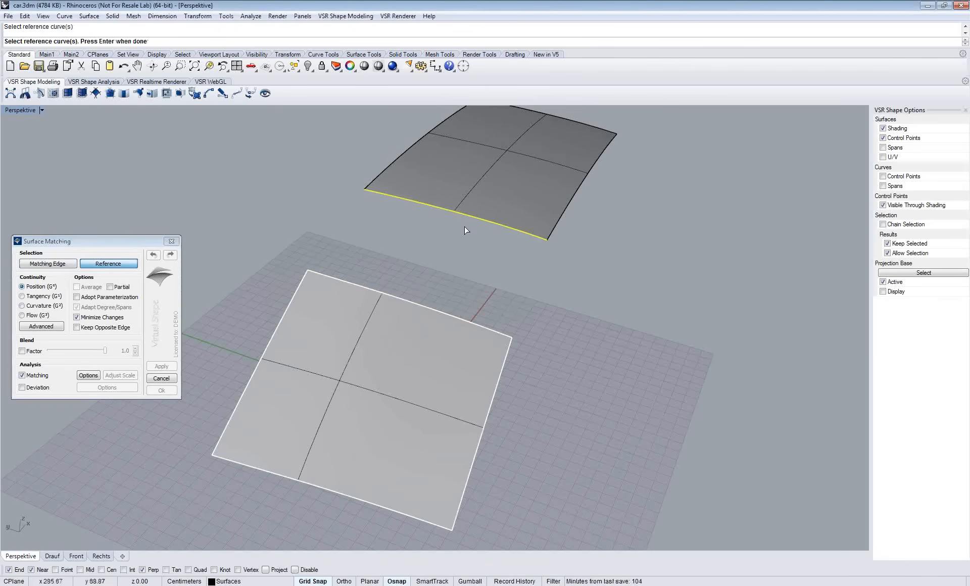
click(465, 234)
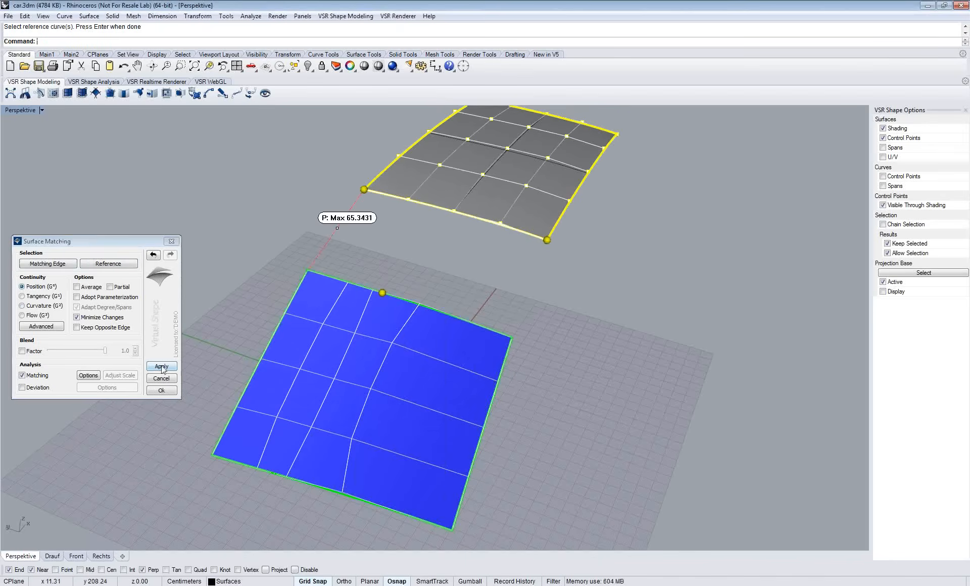
key(Return)
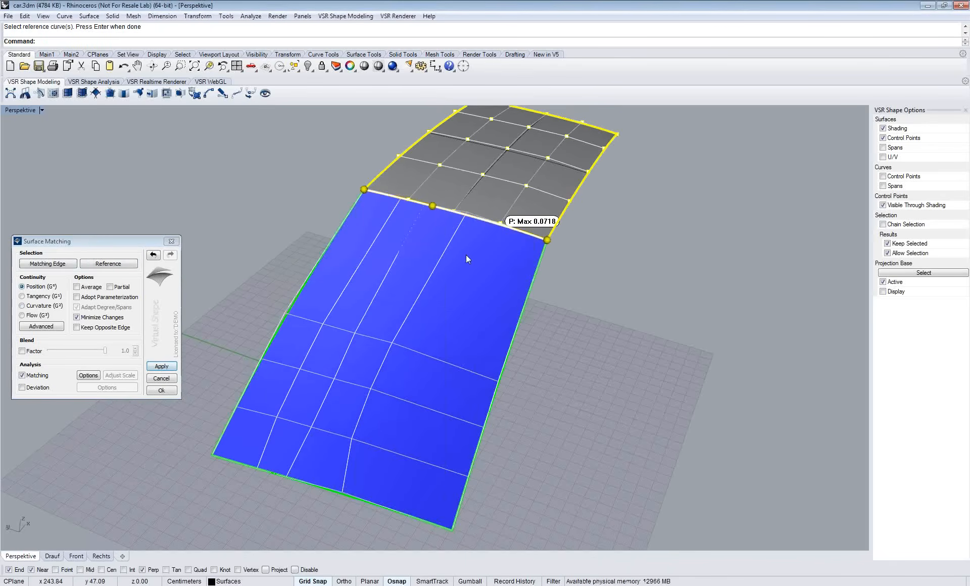
right_drag(466, 254, 464, 267)
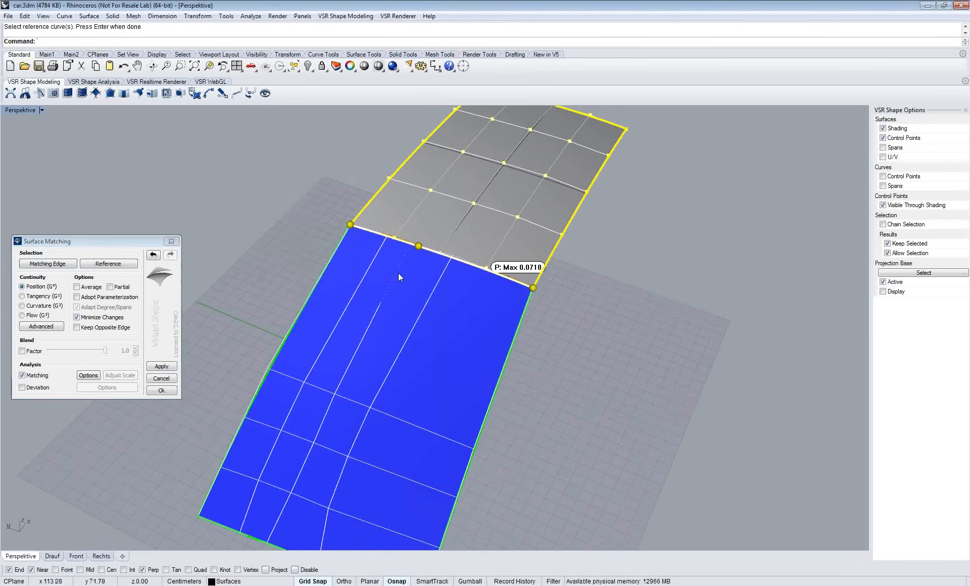
Step: Reapply the edge match using Adopt Parameterization instead of Minimize Changes, and cancel the surface matching
click(99, 319)
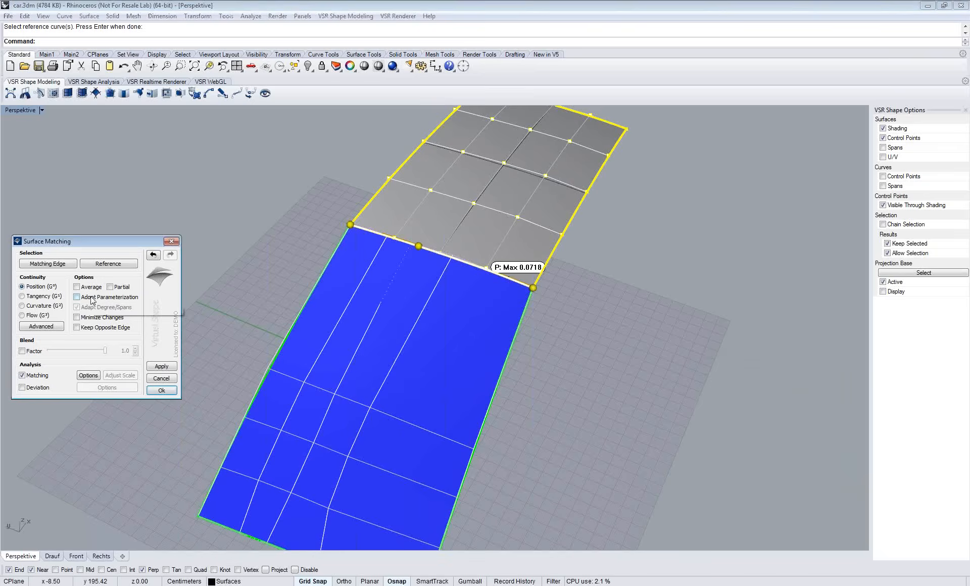
click(92, 299)
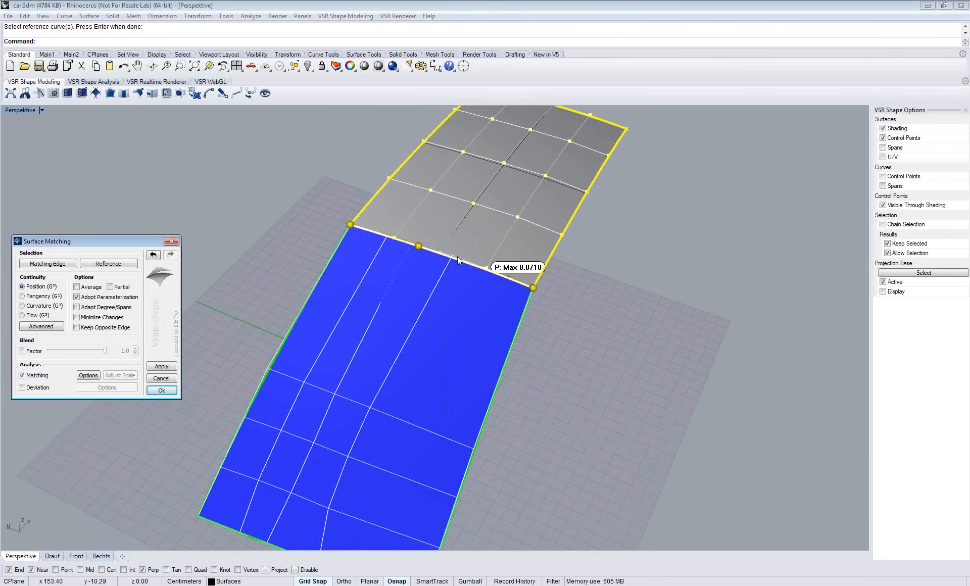
click(169, 366)
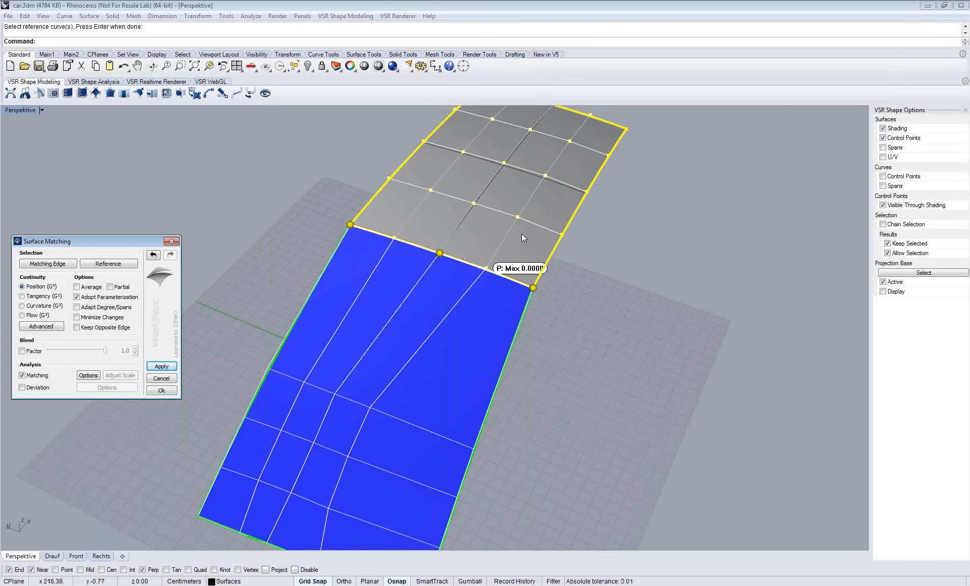
shift+right_drag(523, 239, 495, 327)
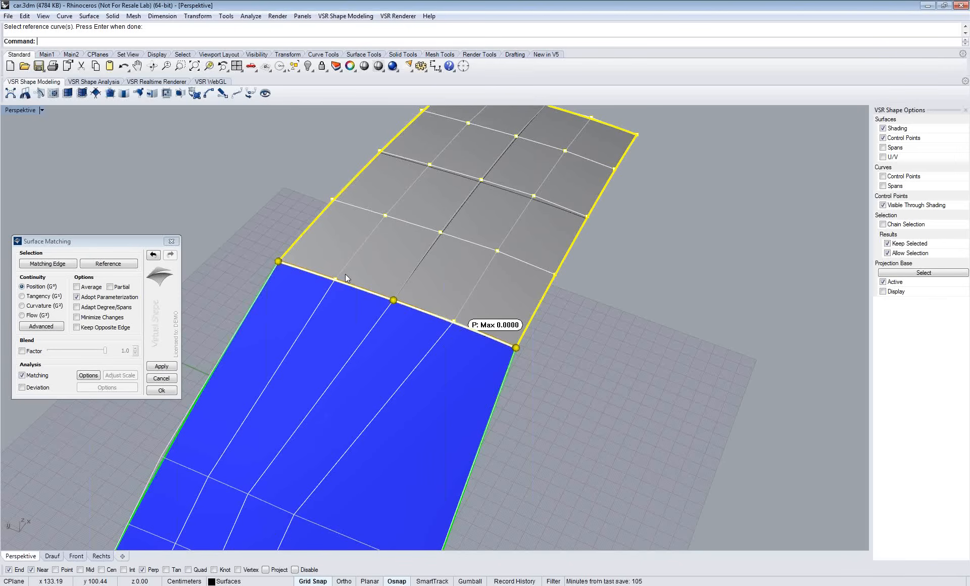
click(161, 378)
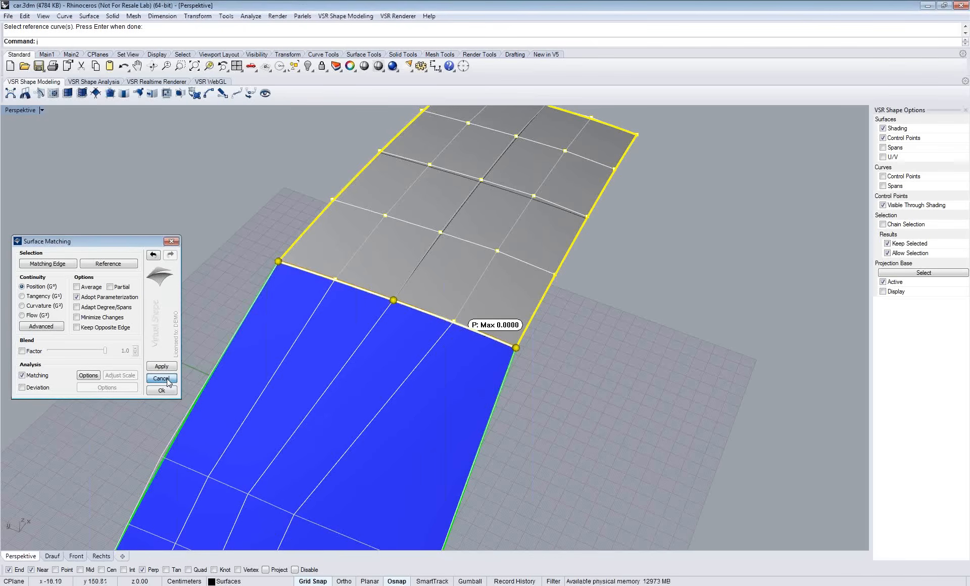
Step: Show the hidden car mesh and delete the roof and windshield surfaces
scroll(325, 330, down, 3)
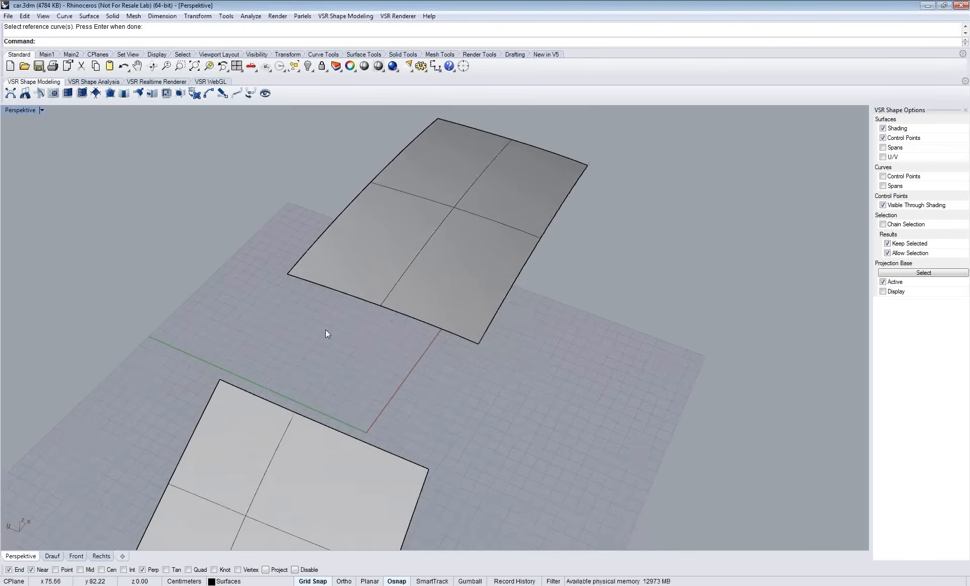
click(89, 82)
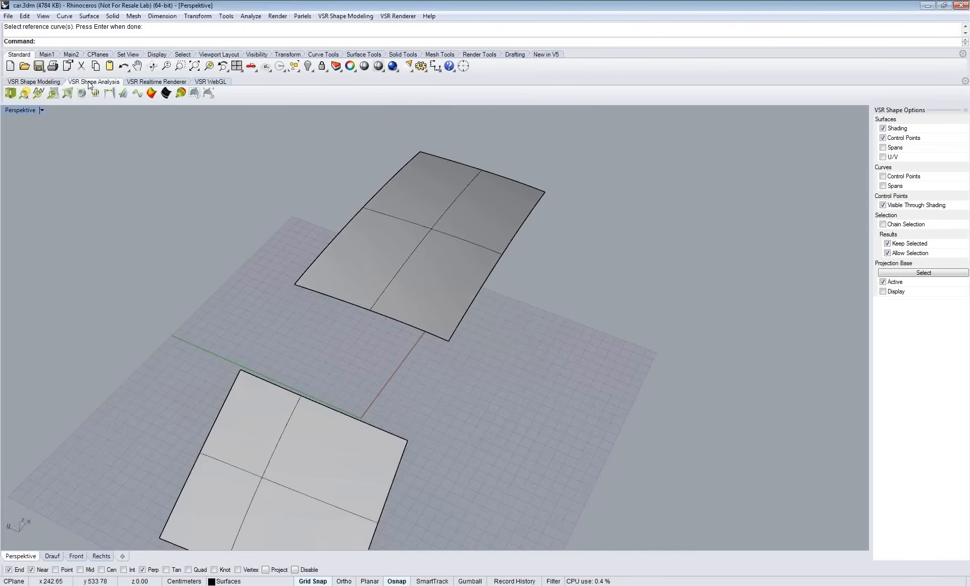
click(307, 69)
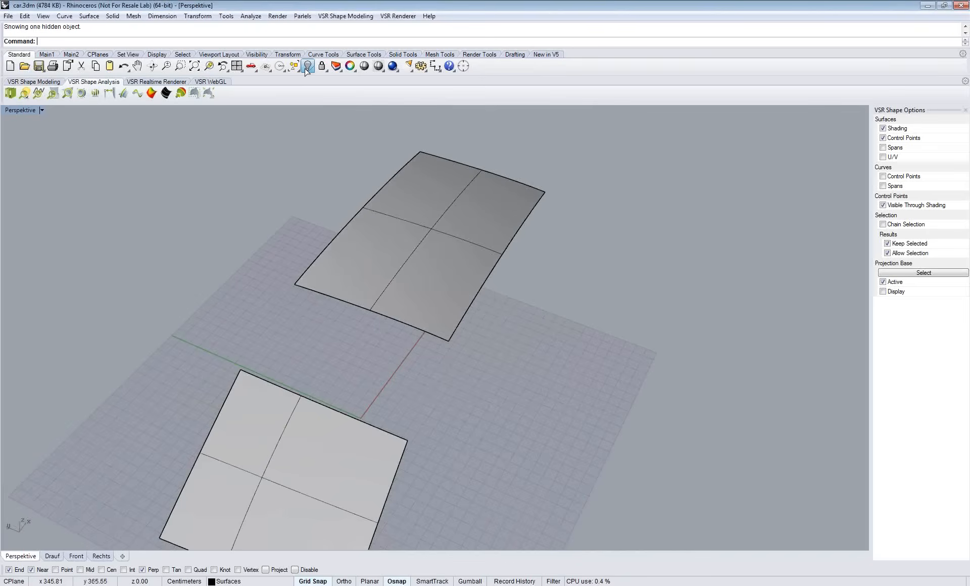
click(414, 246)
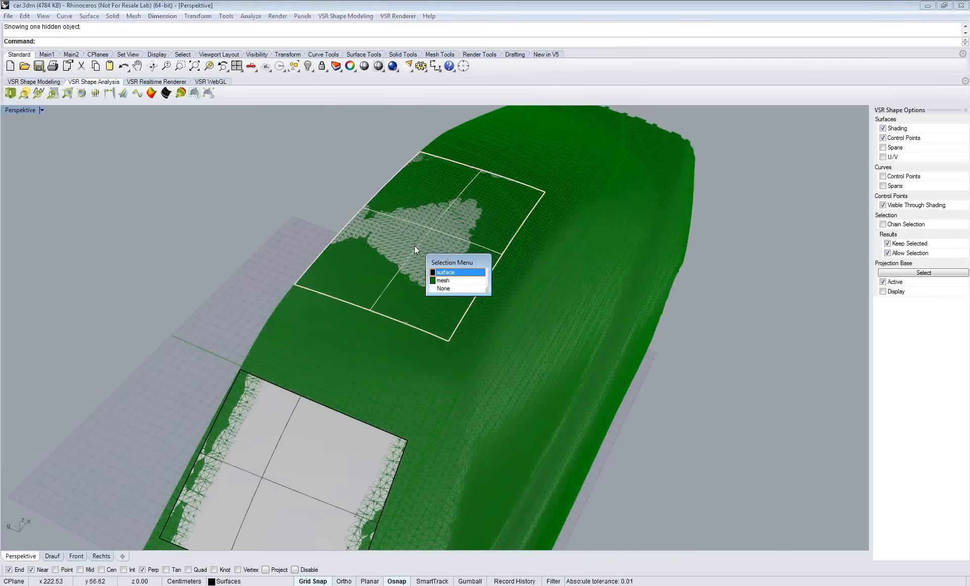
click(416, 264)
key(Delete)
click(277, 449)
key(Delete)
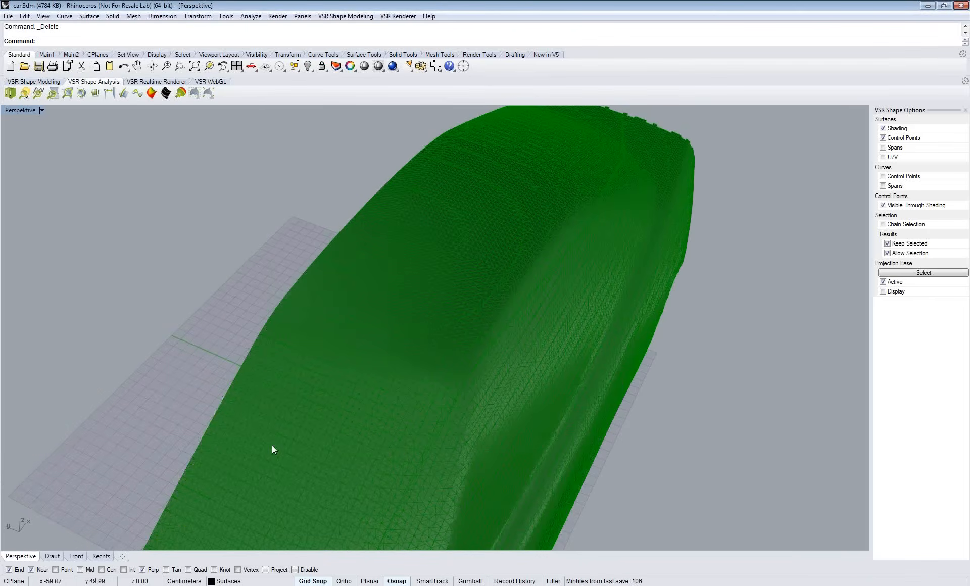
Step: Create a submesh of the roof area from the car mesh using Add with angle 5.0 in Add new Mesh mode
right_drag(273, 449, 384, 353)
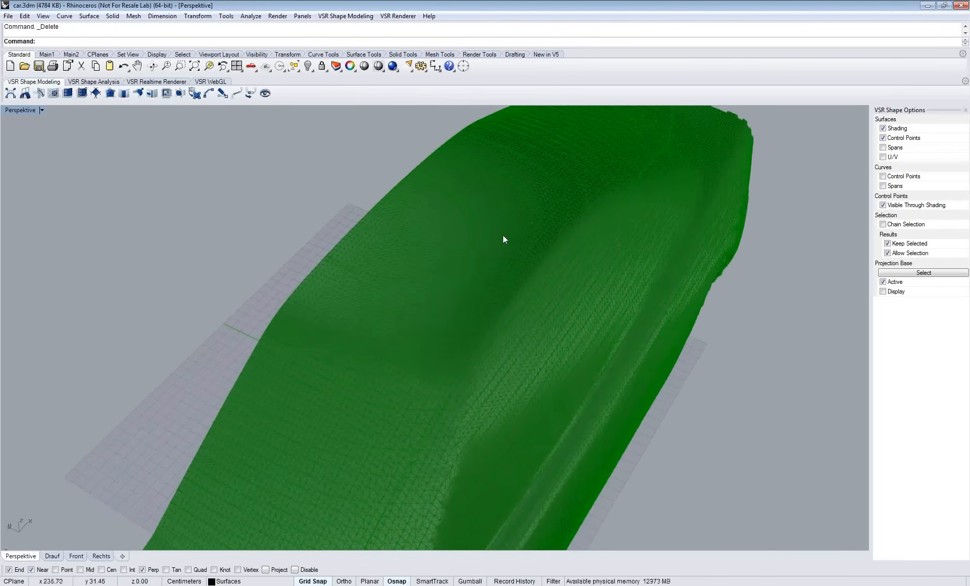
click(53, 93)
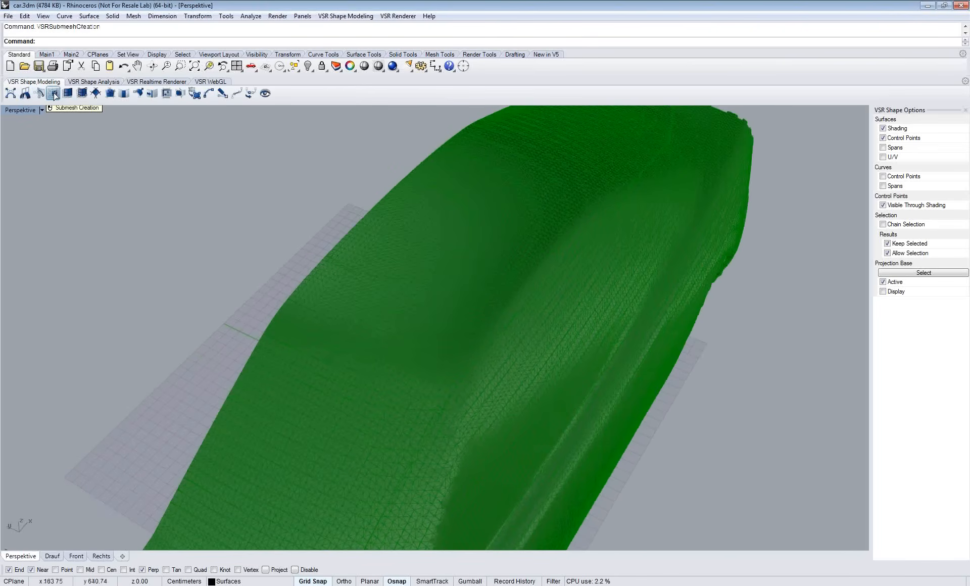
click(426, 255)
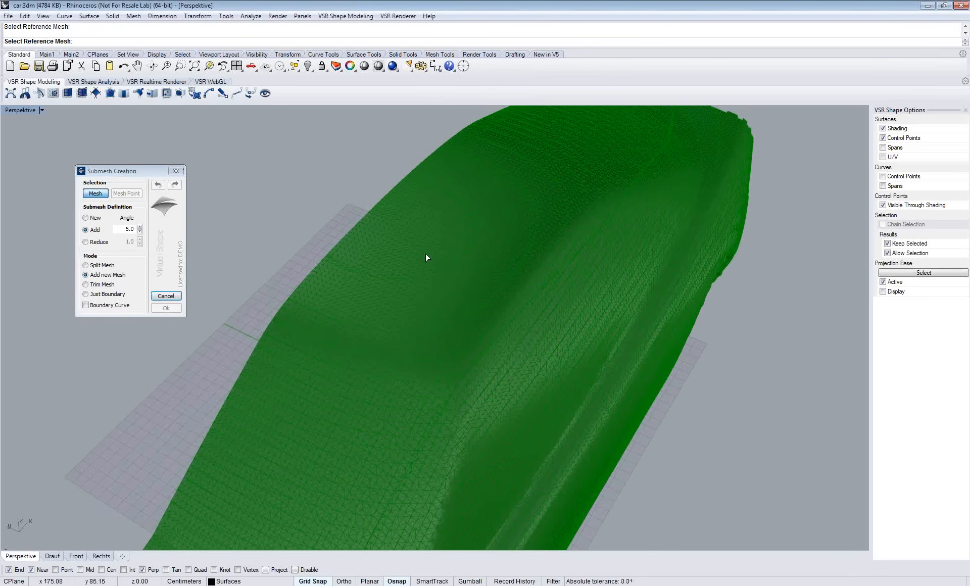
click(433, 251)
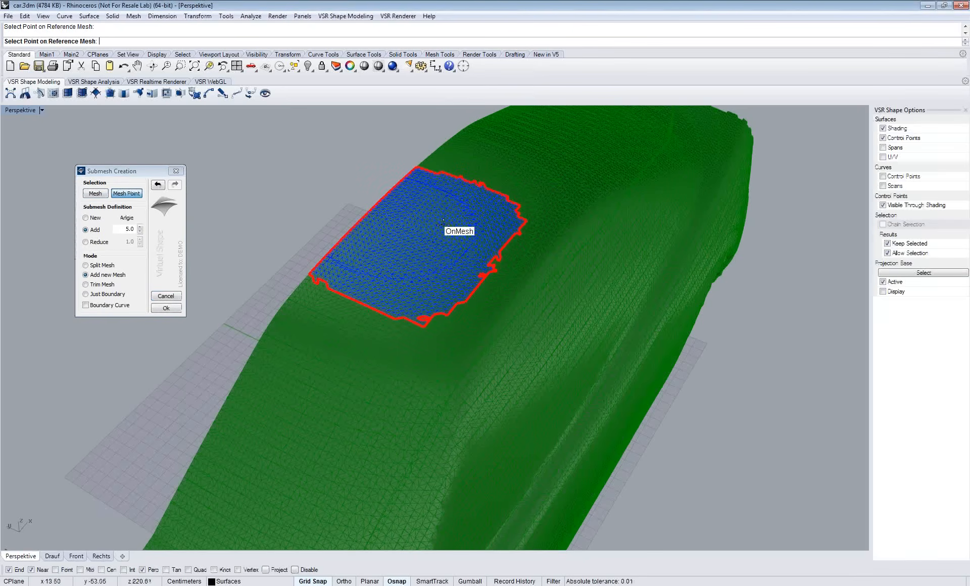
click(424, 297)
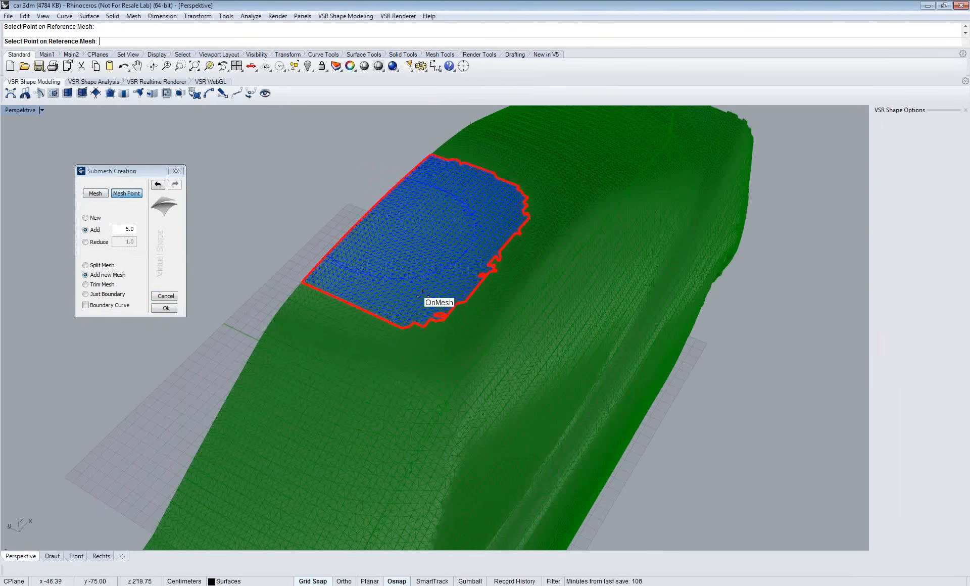
click(477, 251)
click(477, 250)
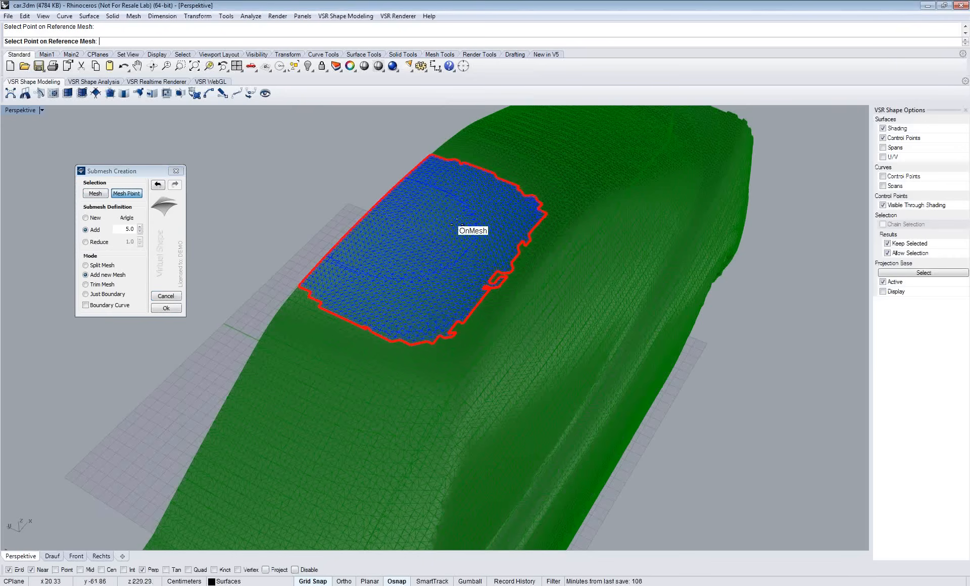
click(444, 278)
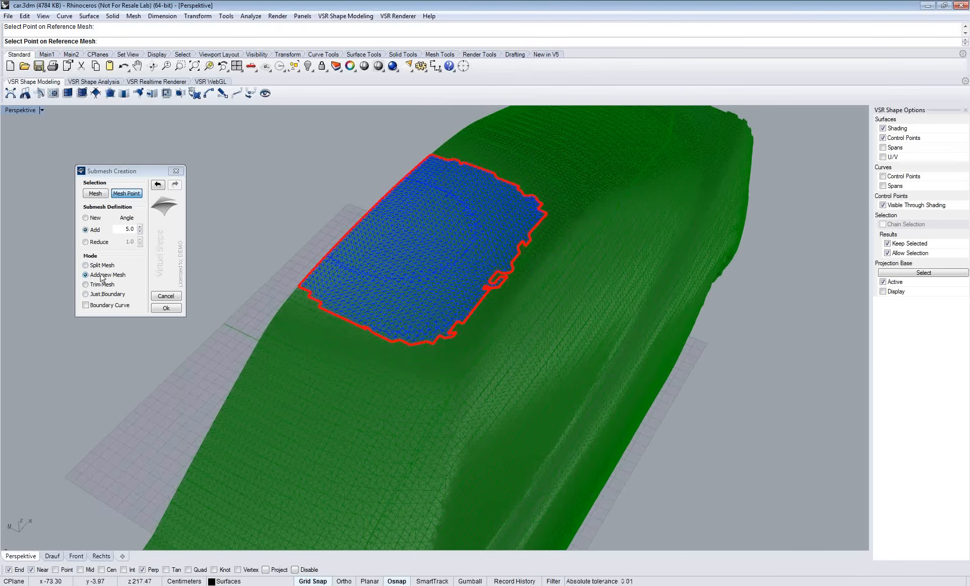
click(167, 308)
click(167, 308)
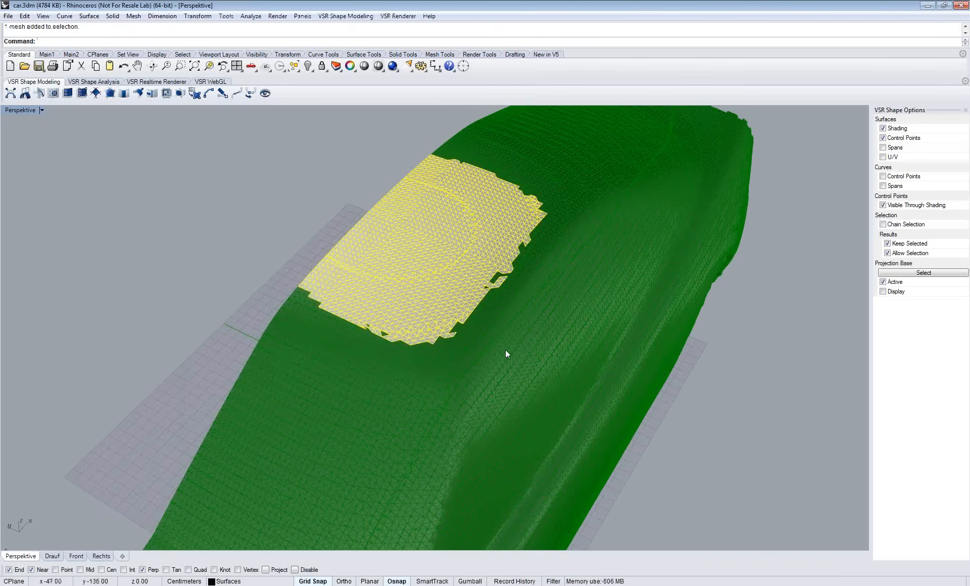
Step: Hide the car mesh to inspect the new roof submesh alone, and show the car mesh again
click(493, 338)
click(307, 65)
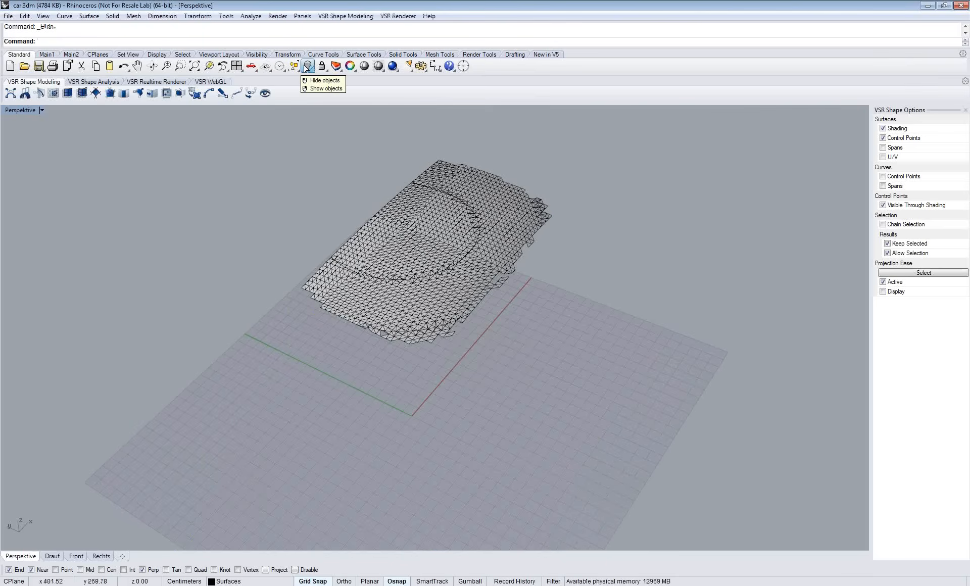
right_click(305, 70)
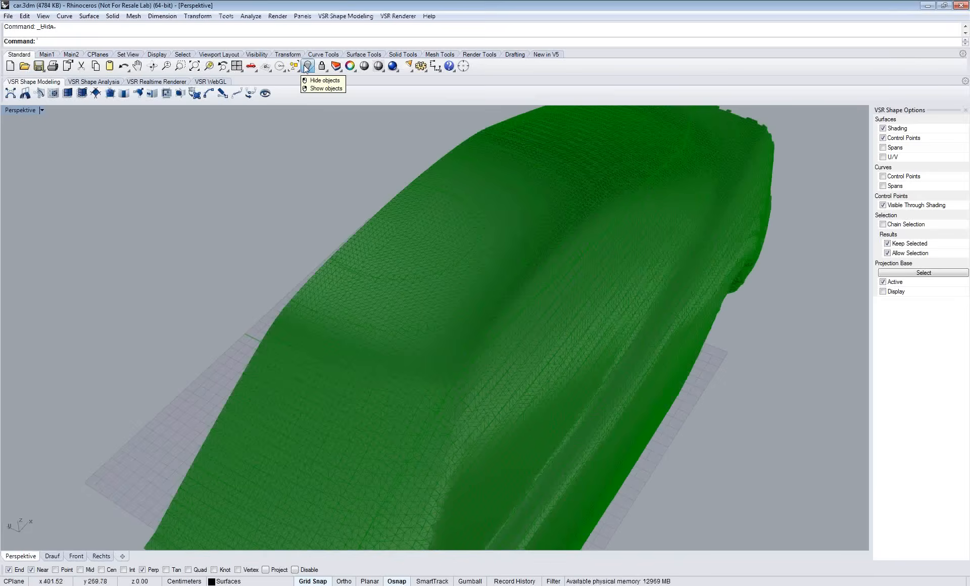
Step: Try splitting the roof area off the car mesh with Submesh Creation in Split Mesh mode at angle 5.0, and undo it
click(54, 93)
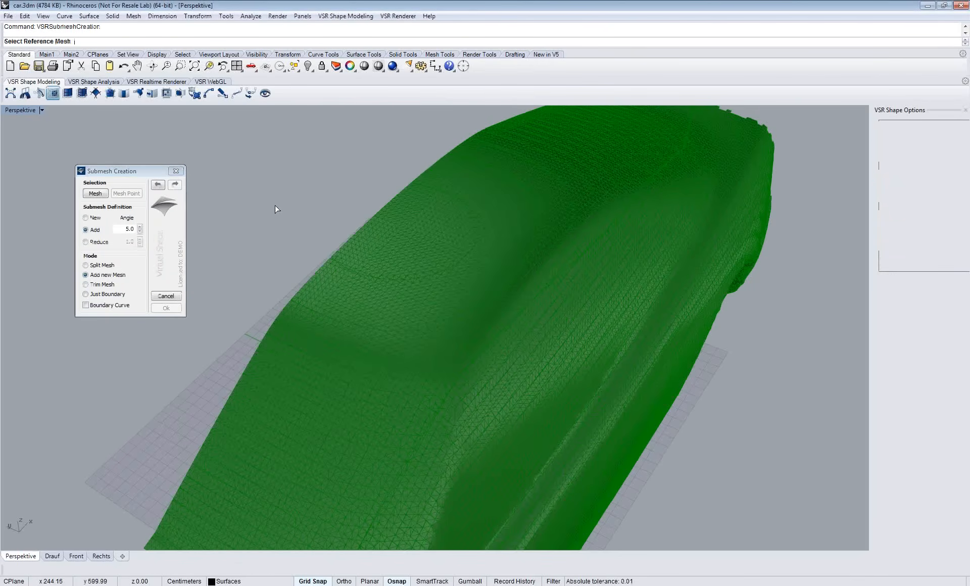
click(350, 242)
click(485, 214)
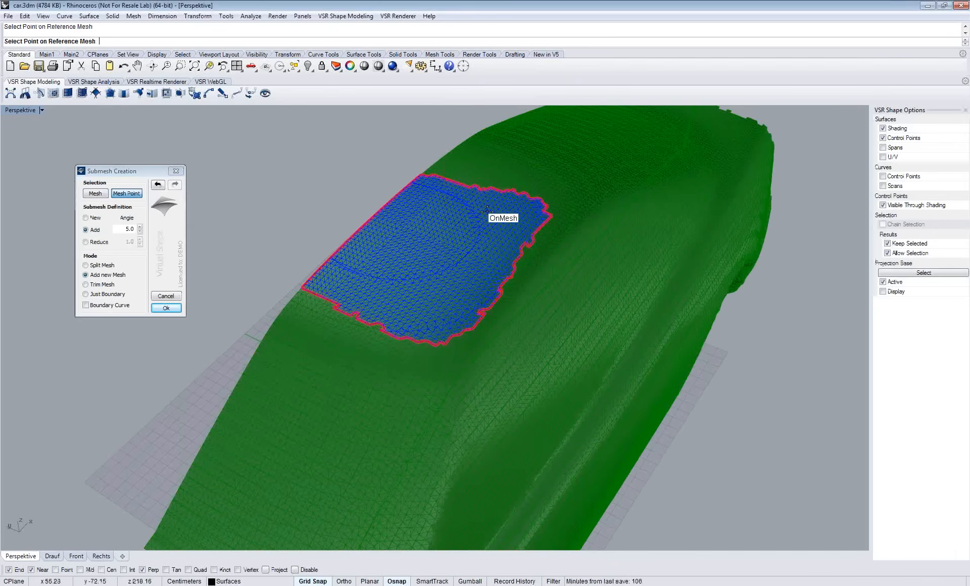
click(101, 266)
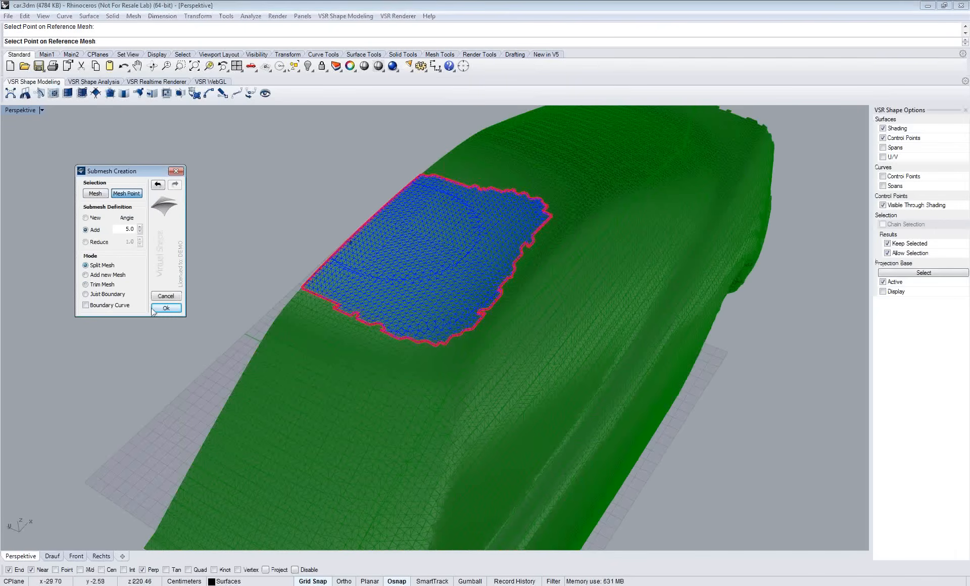
click(162, 309)
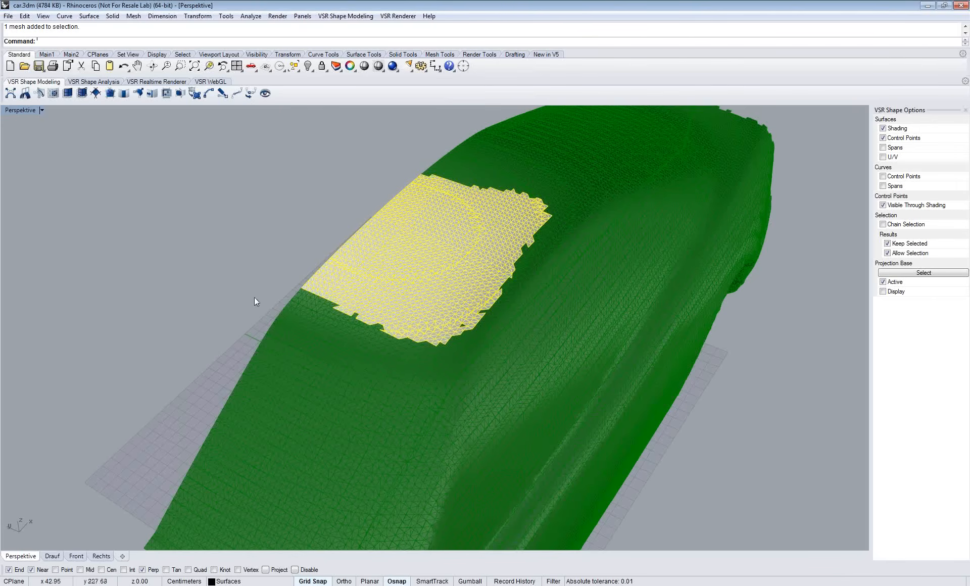
click(237, 274)
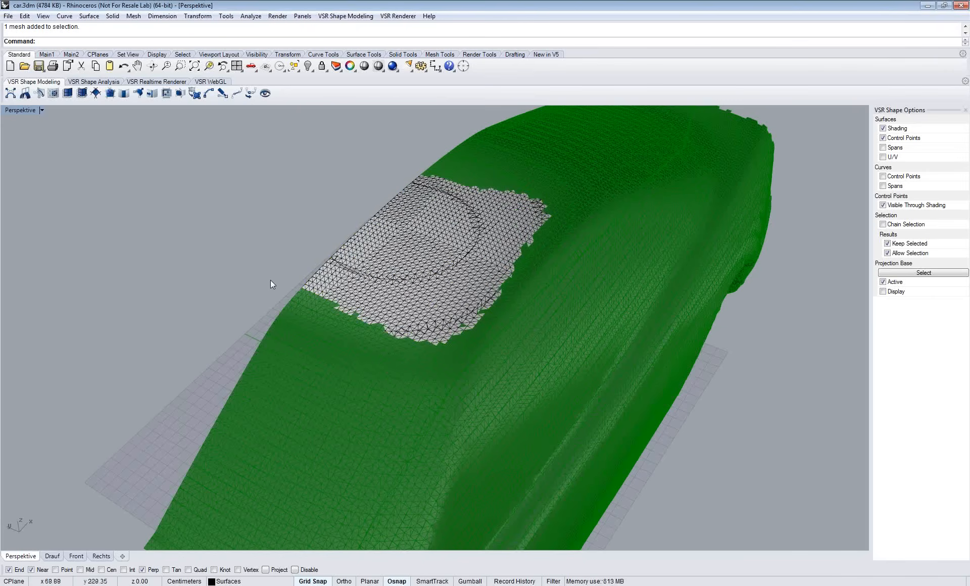
key(ctrl+z)
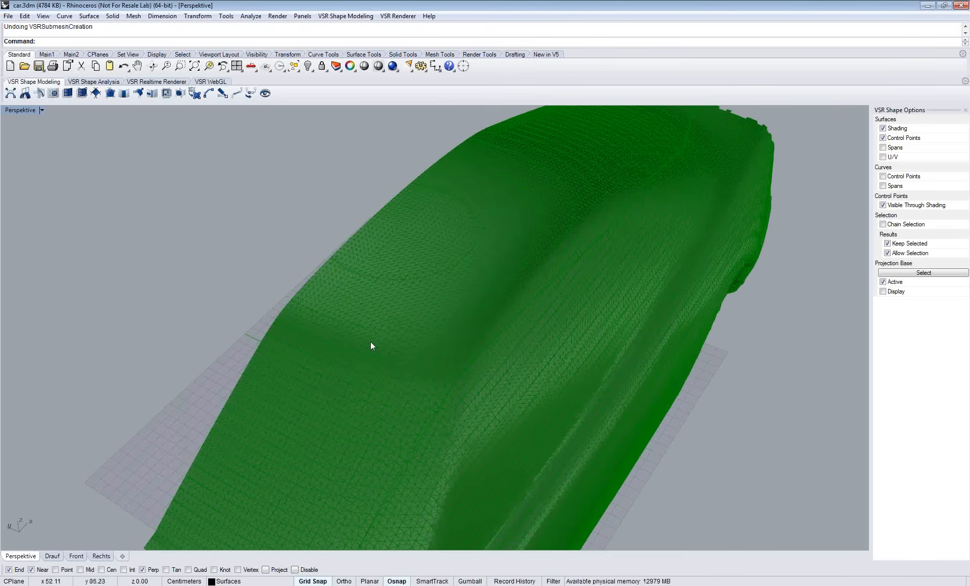
Step: Try a section analysis of all objects with 10 X = const. sections and curvature graphs, and adjust the graph scale
shift+right_drag(371, 342, 412, 354)
scroll(412, 354, down, 2)
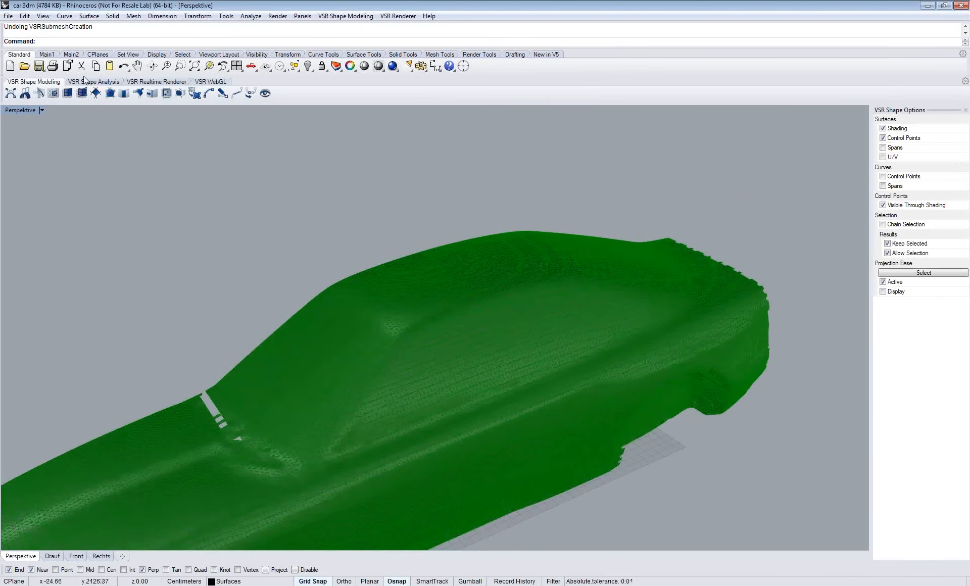
click(96, 82)
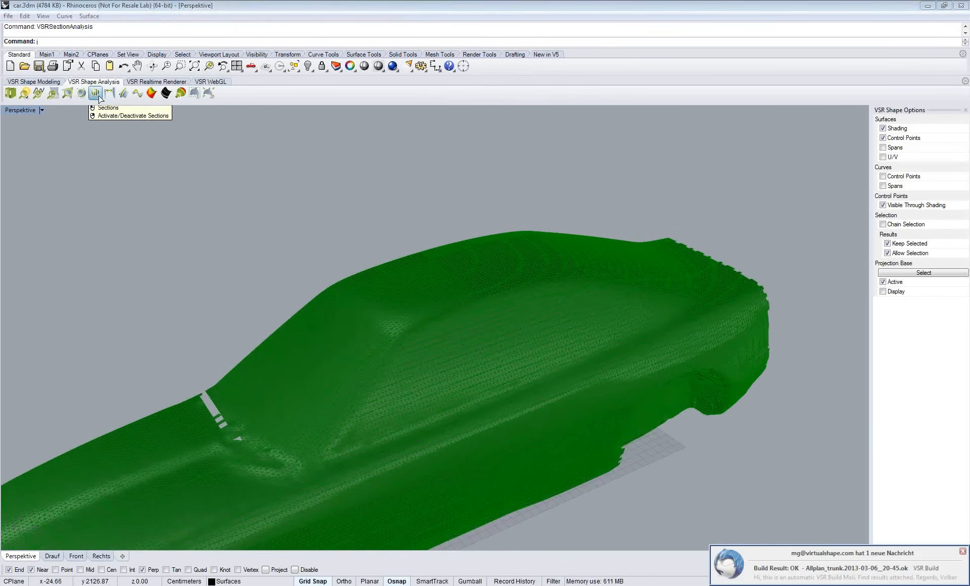
click(97, 95)
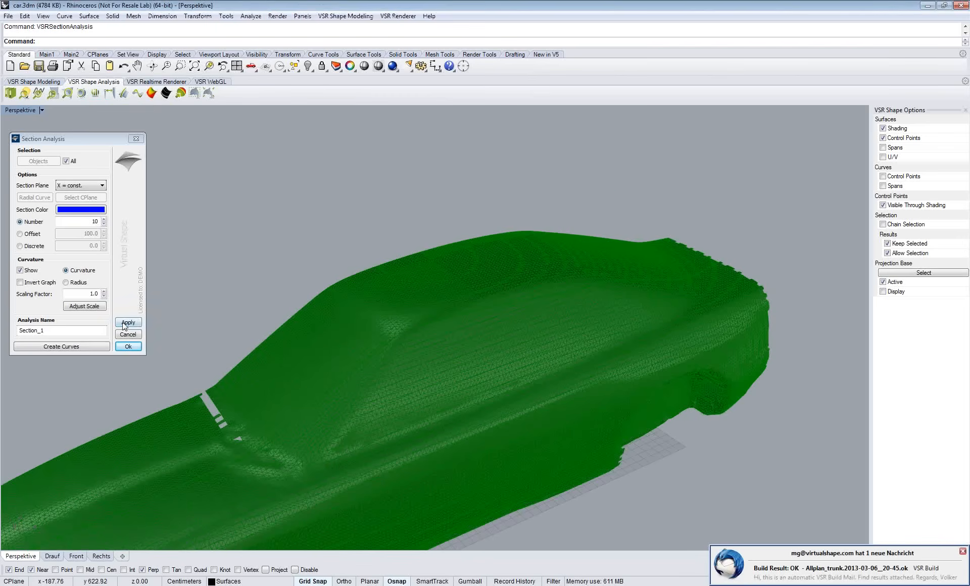
click(125, 324)
click(127, 323)
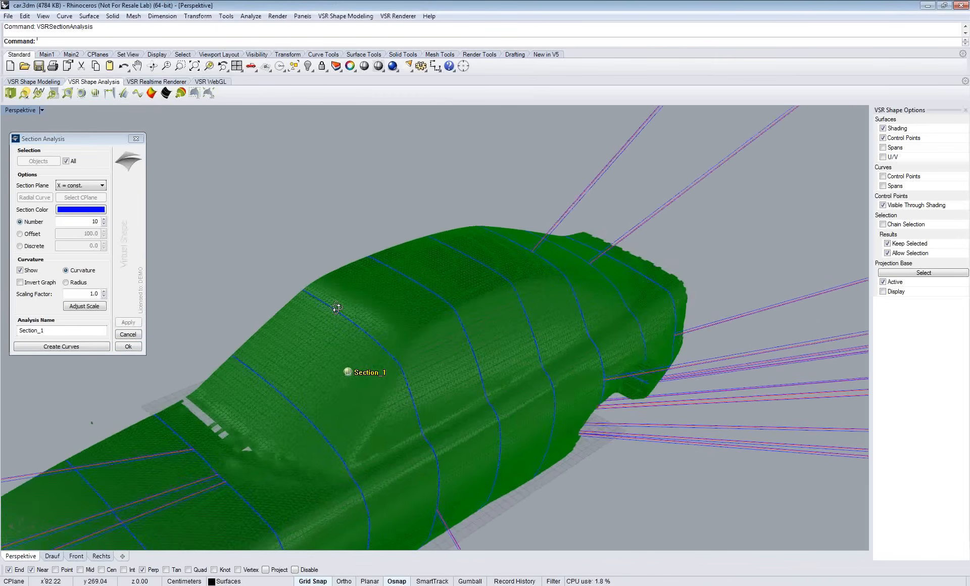
right_drag(336, 307, 364, 316)
scroll(364, 312, up, 2)
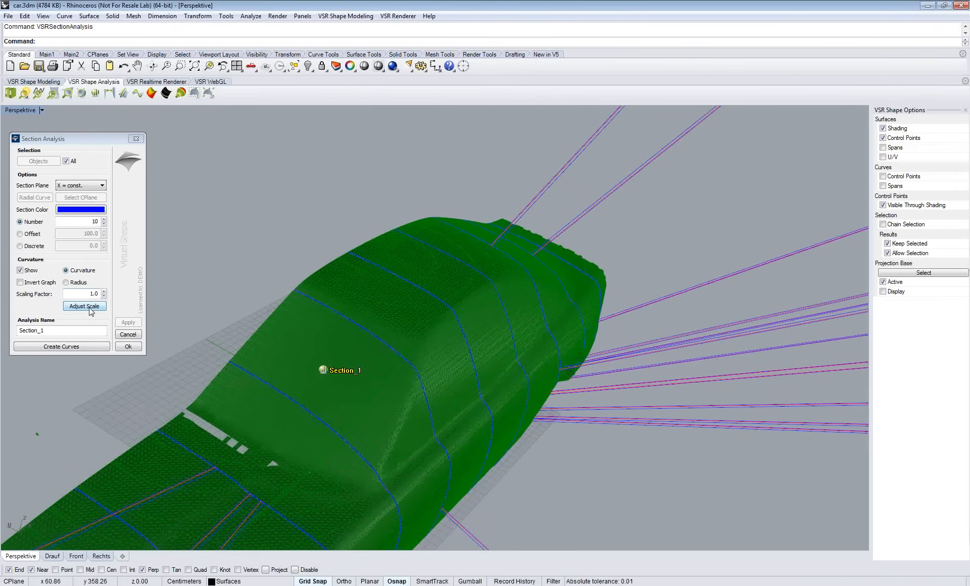
click(90, 307)
scroll(509, 267, down, 5)
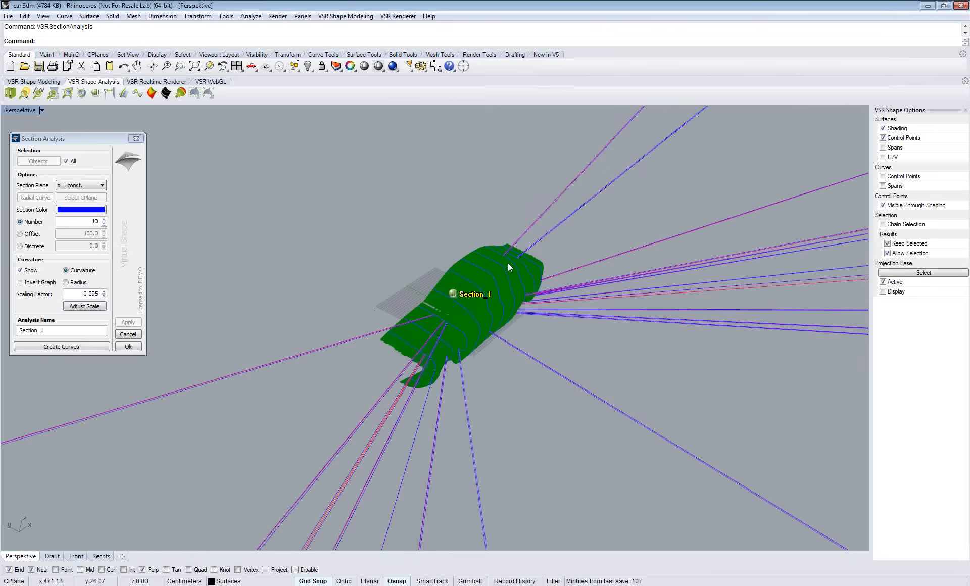
scroll(508, 262, up, 4)
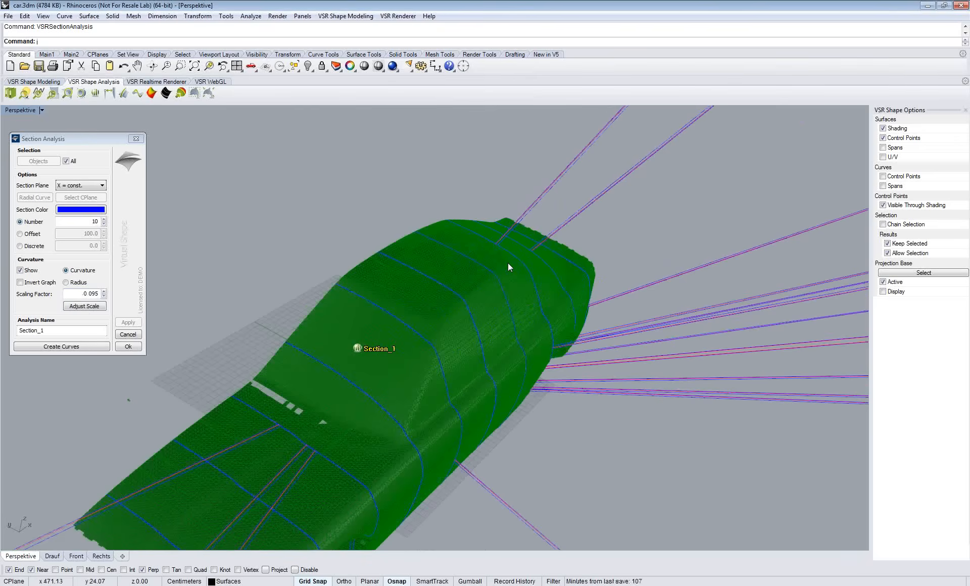
scroll(508, 263, up, 3)
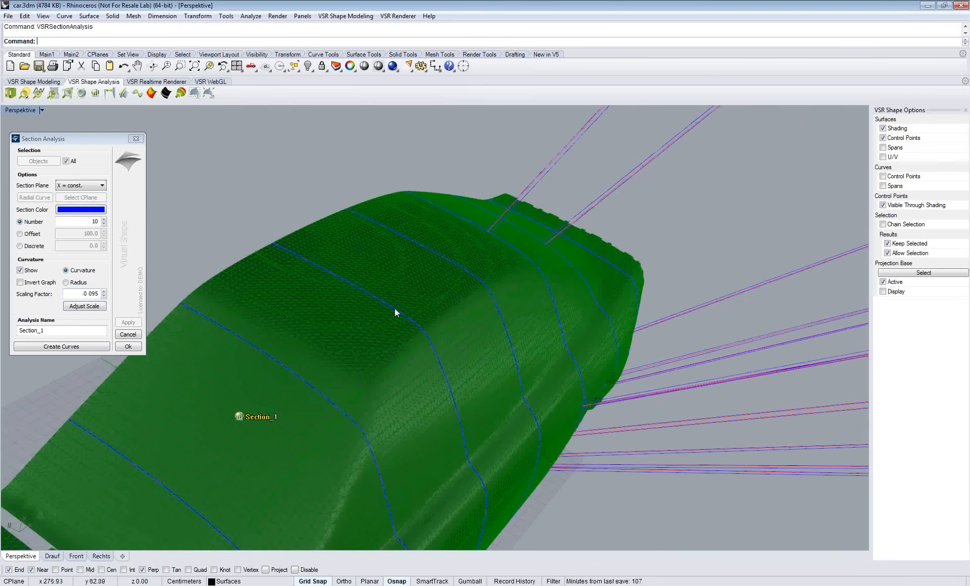
scroll(395, 309, up, 2)
Step: Try the Radius display for the section graphs over the whole car, and cancel the section analysis
click(65, 283)
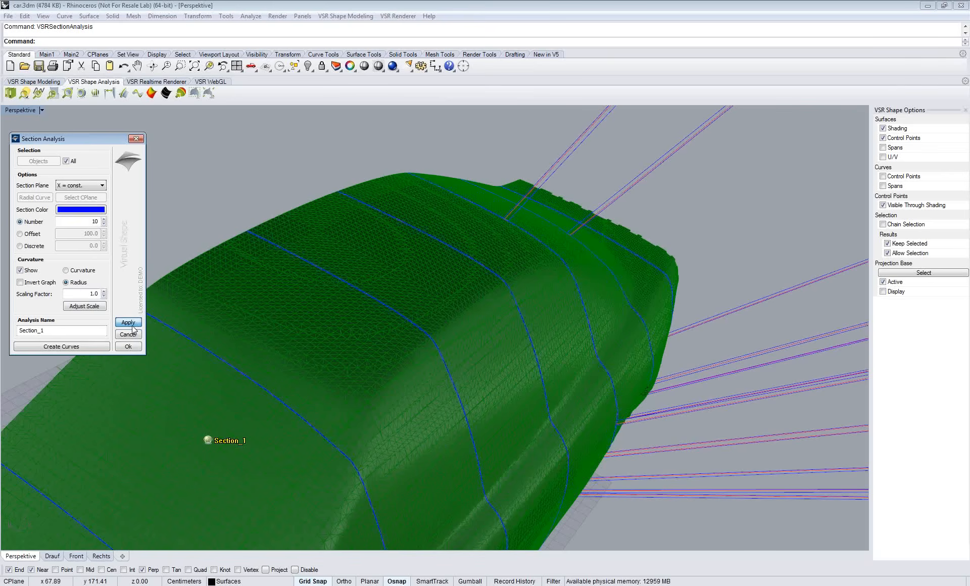
click(133, 326)
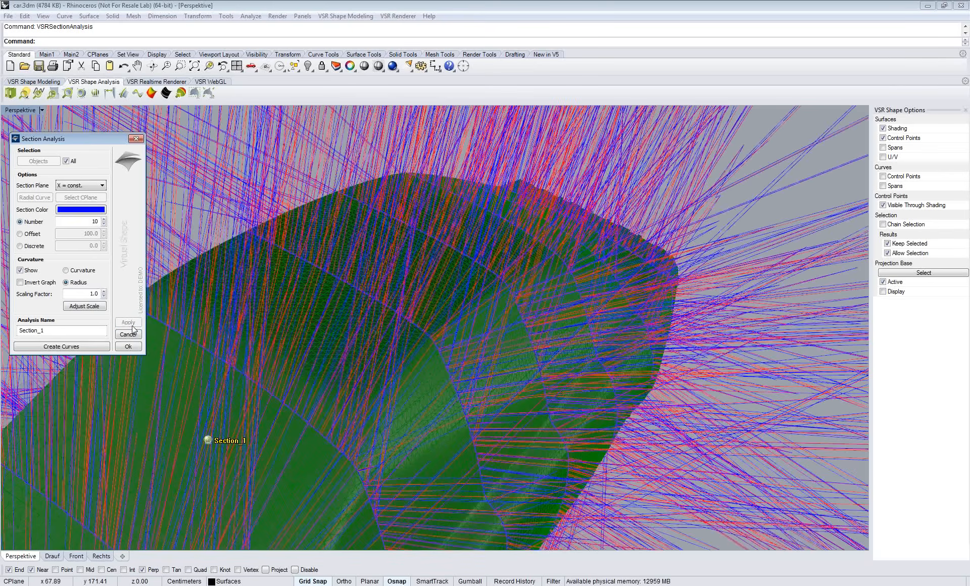
scroll(262, 316, down, 3)
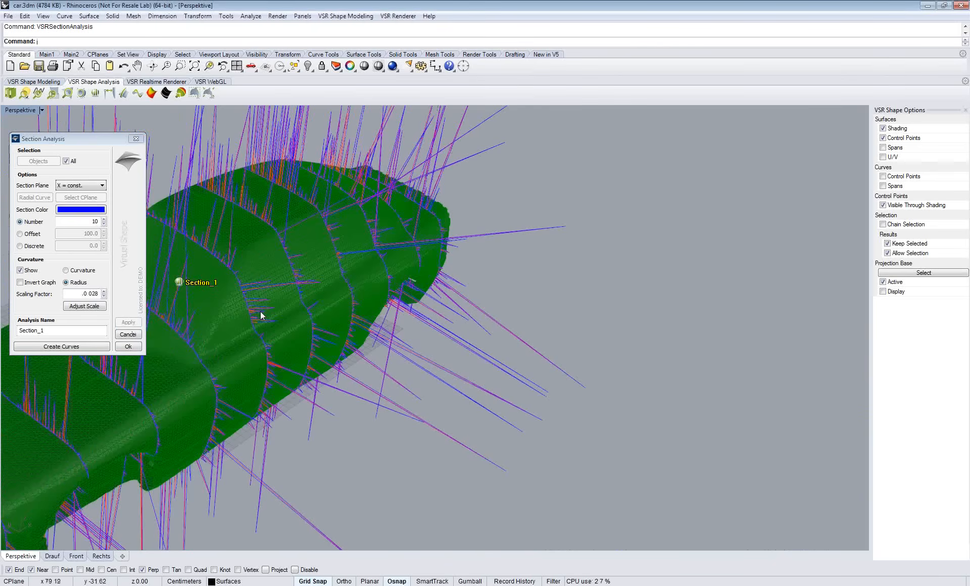
right_drag(261, 316, 382, 310)
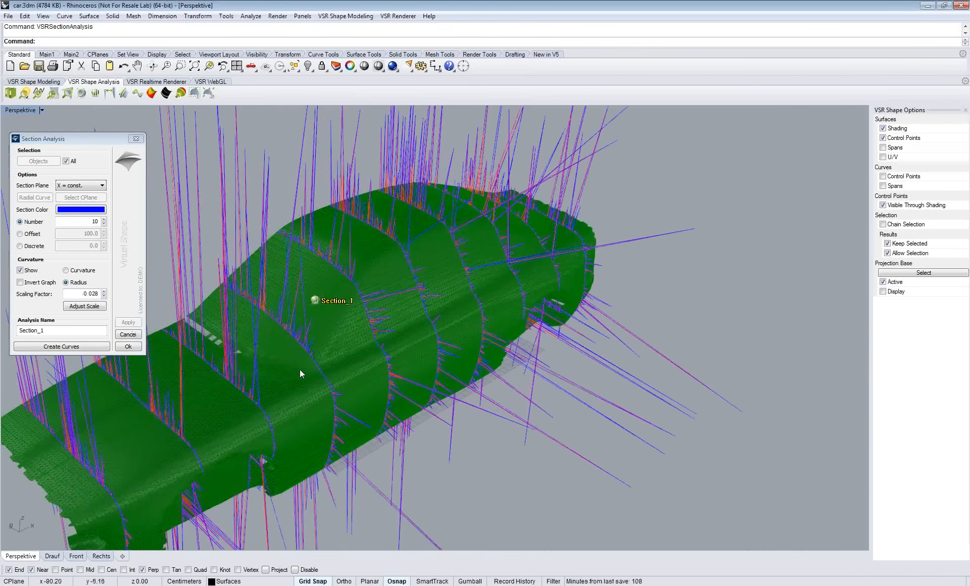
click(123, 335)
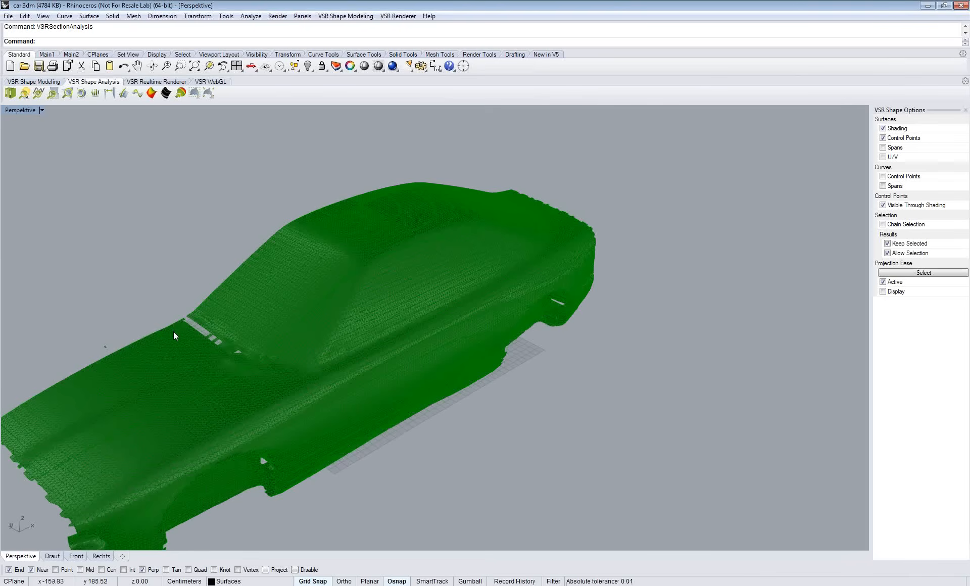
Step: Create a section analysis of only the car mesh with 10 X = const. sections and the curvature display turned off
click(96, 97)
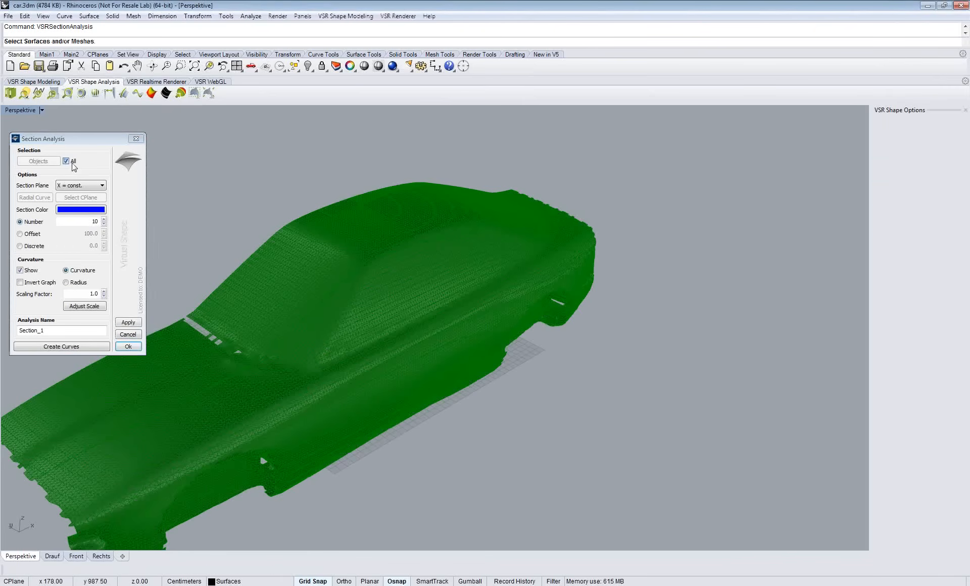
click(73, 161)
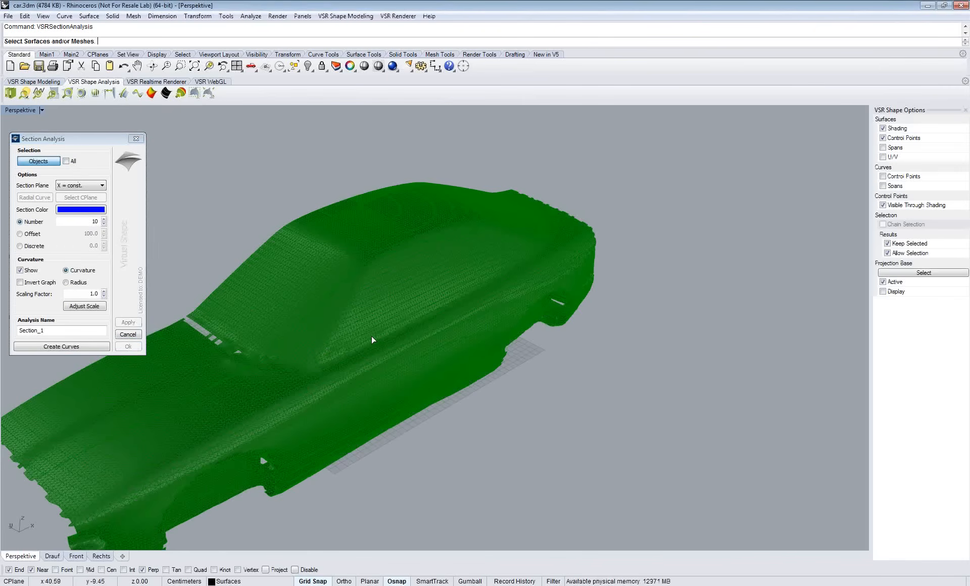
right_drag(374, 335, 419, 348)
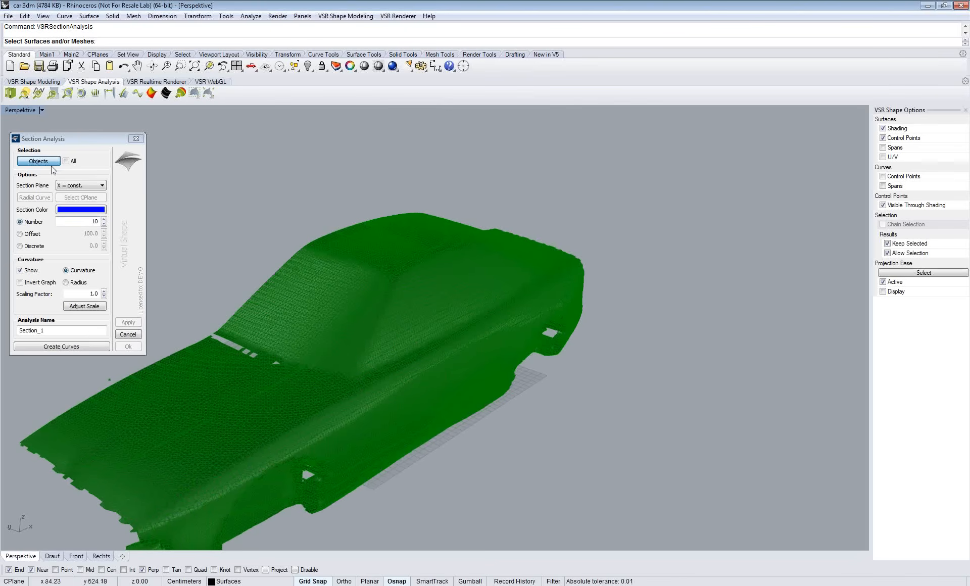
click(311, 301)
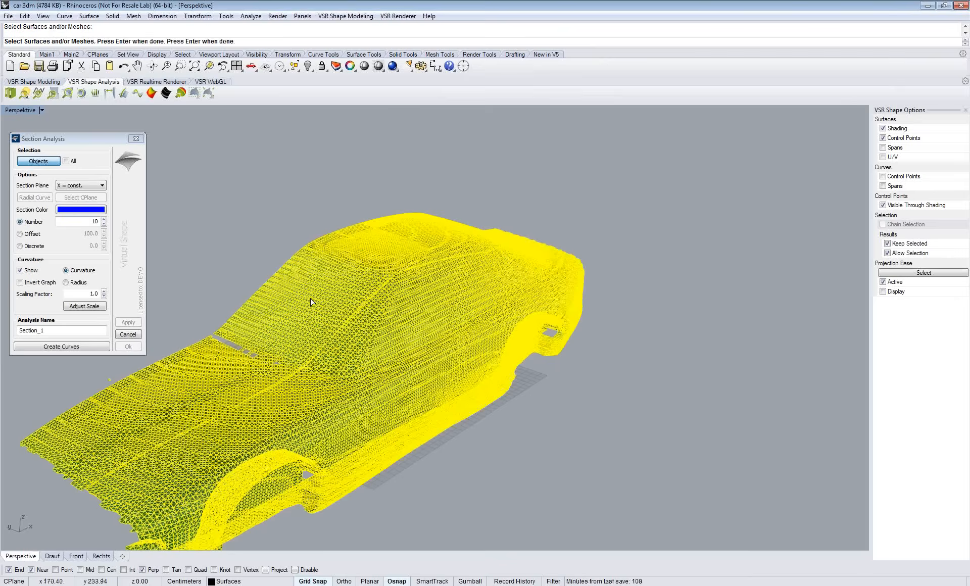
key(Return)
click(29, 273)
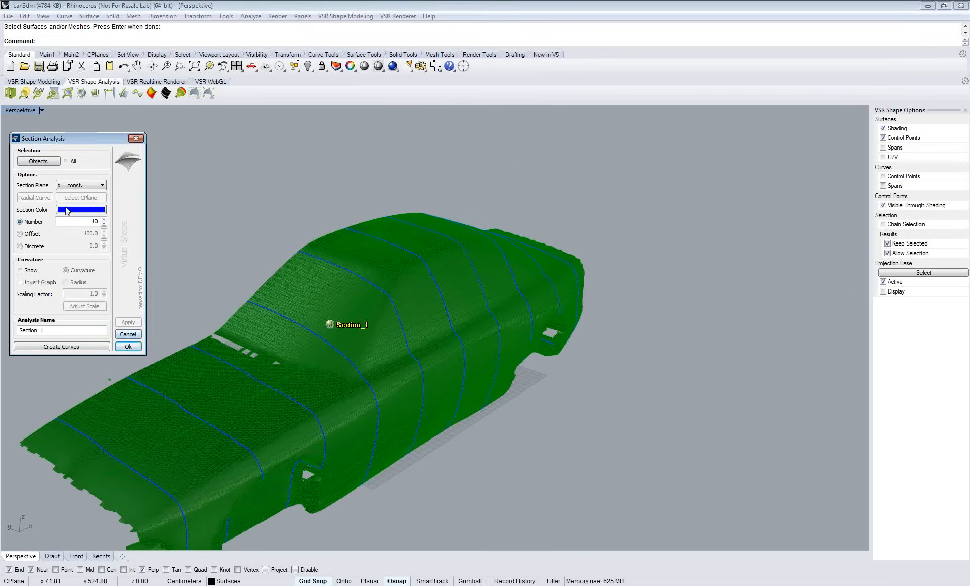
click(132, 348)
Step: Examine the section lines across the car mesh's hood and windshield from close up and from a distance
key(Return)
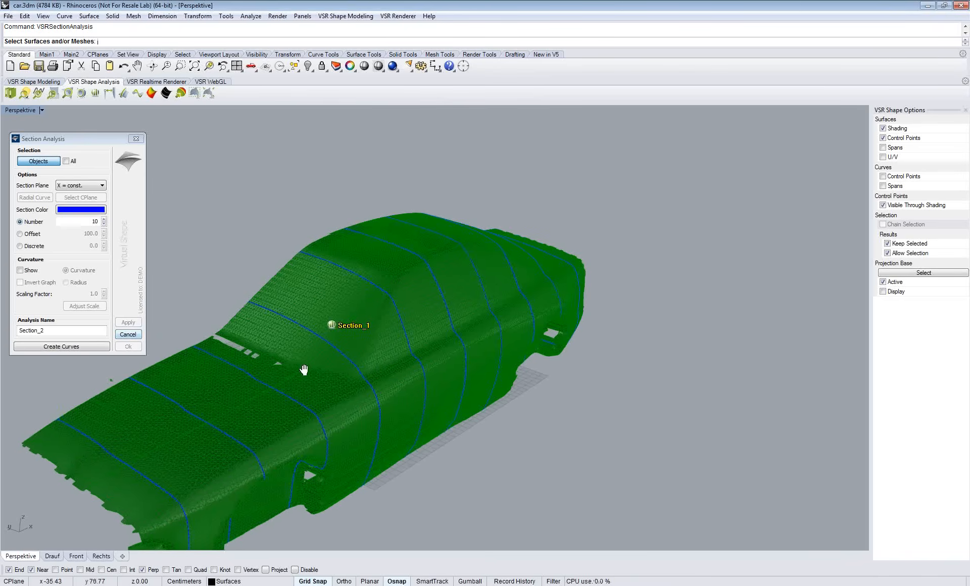
shift+right_drag(295, 369, 383, 372)
scroll(305, 461, up, 2)
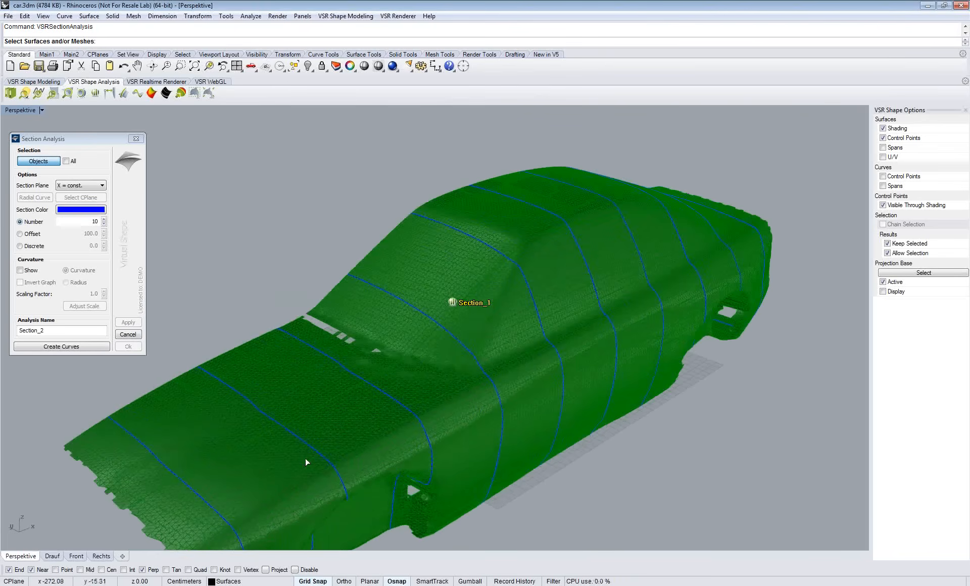
scroll(305, 457, up, 4)
shift+right_drag(305, 458, 390, 452)
scroll(389, 451, up, 3)
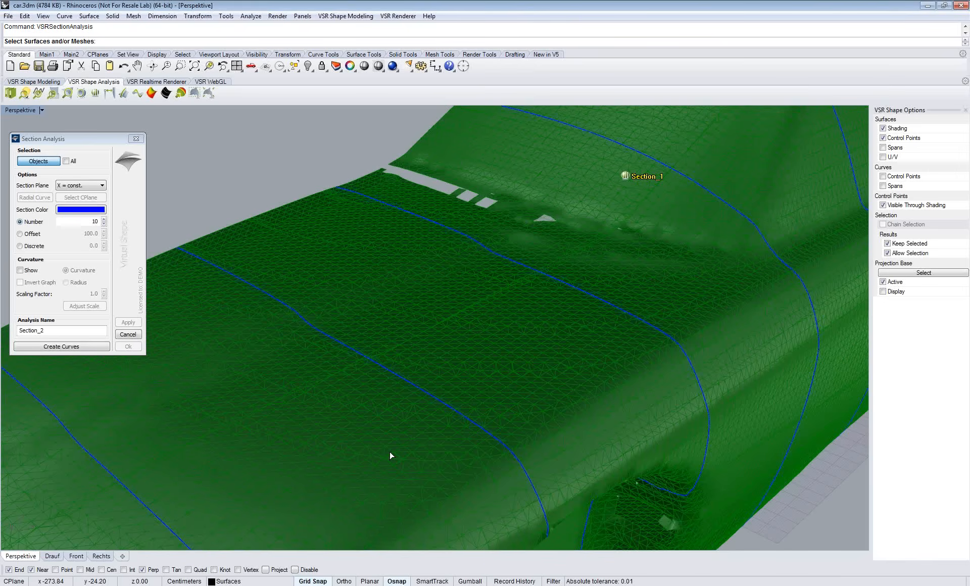
scroll(390, 452, down, 2)
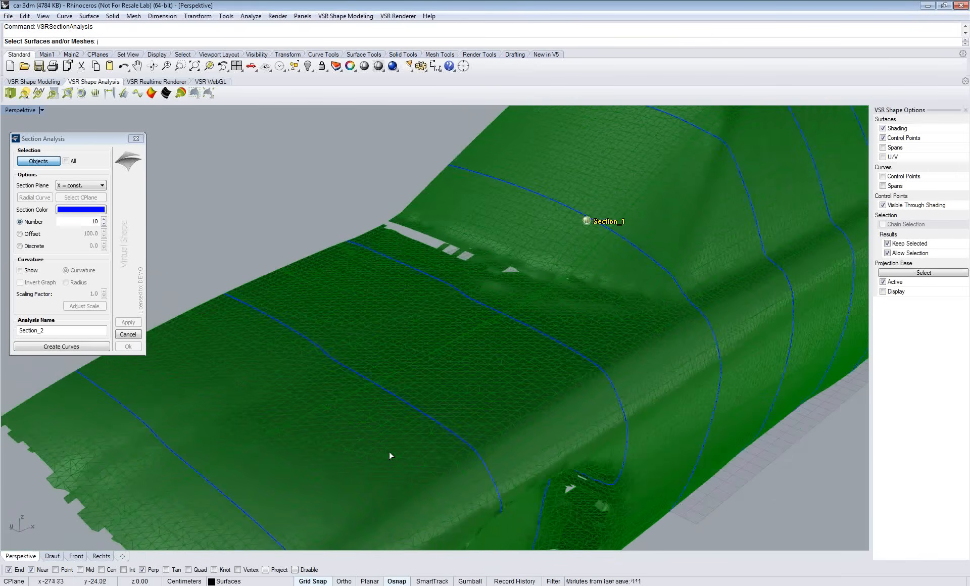
scroll(389, 453, down, 2)
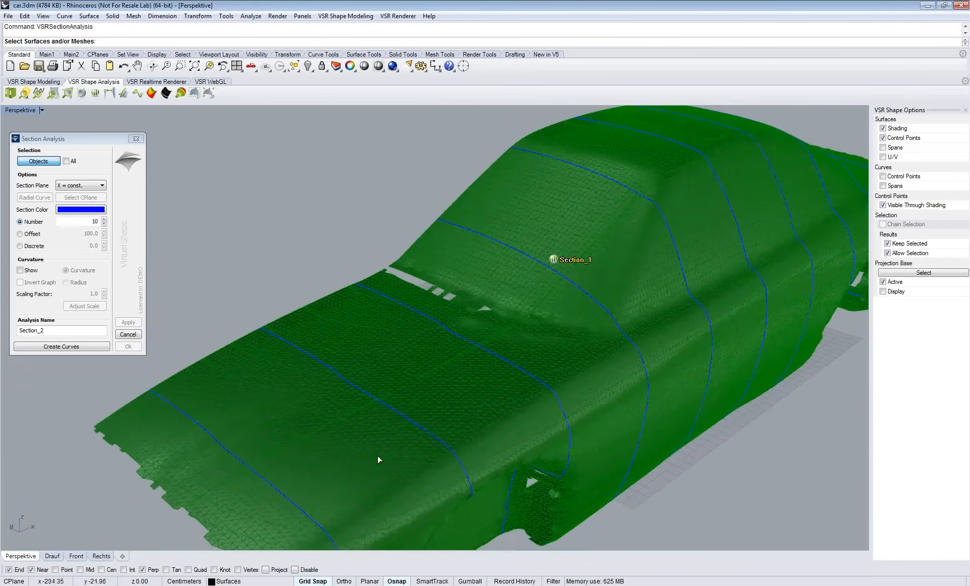
shift+right_drag(379, 458, 368, 435)
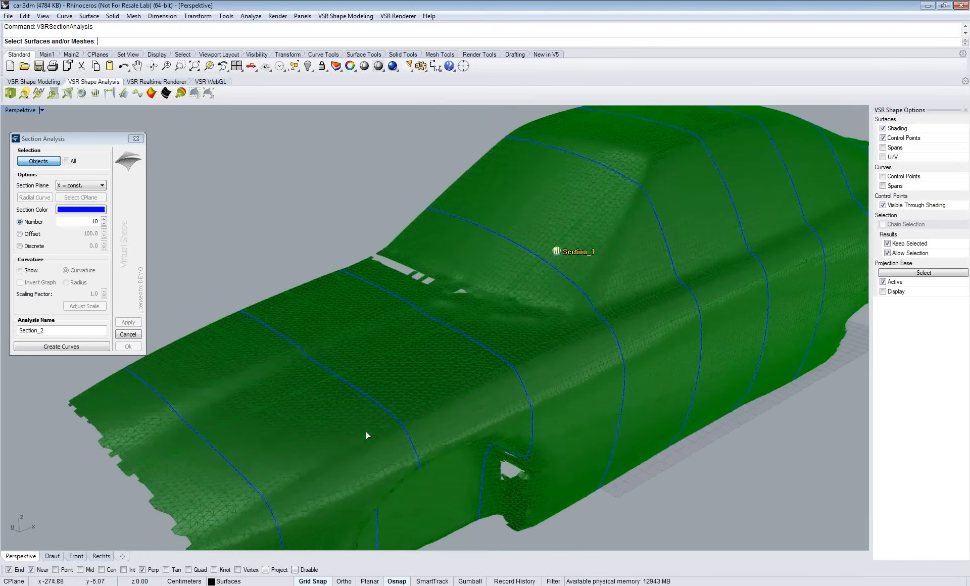
scroll(363, 422, up, 2)
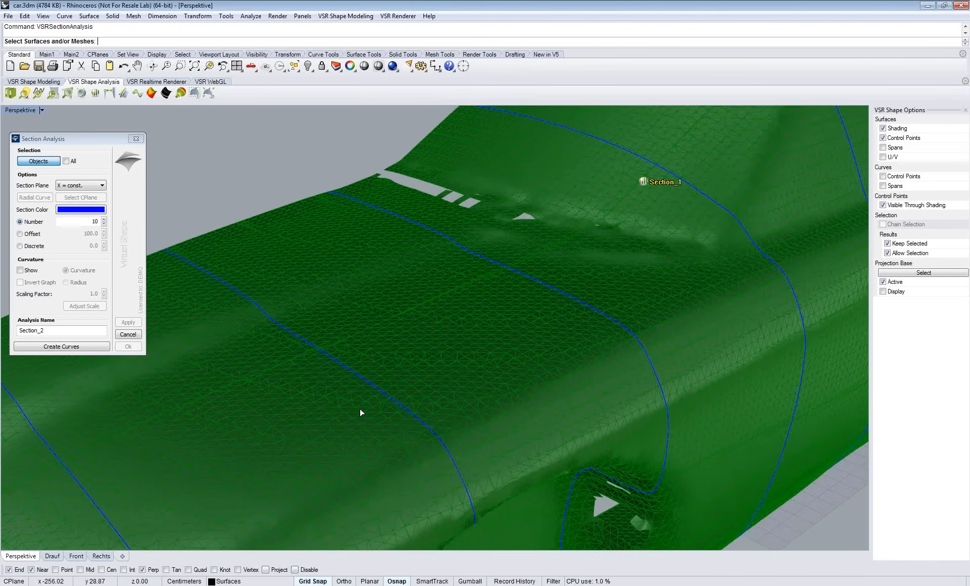
scroll(360, 410, down, 1)
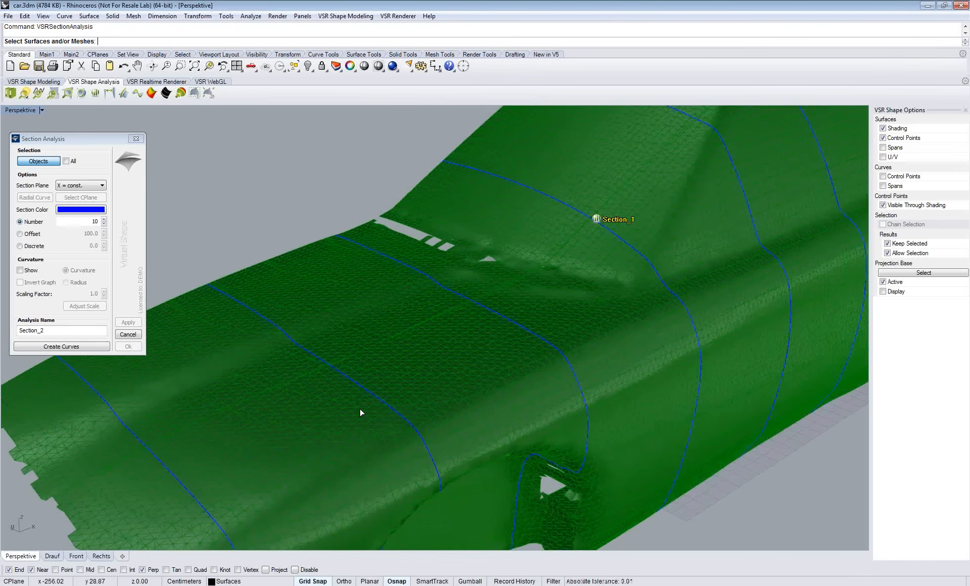
right_drag(361, 413, 422, 418)
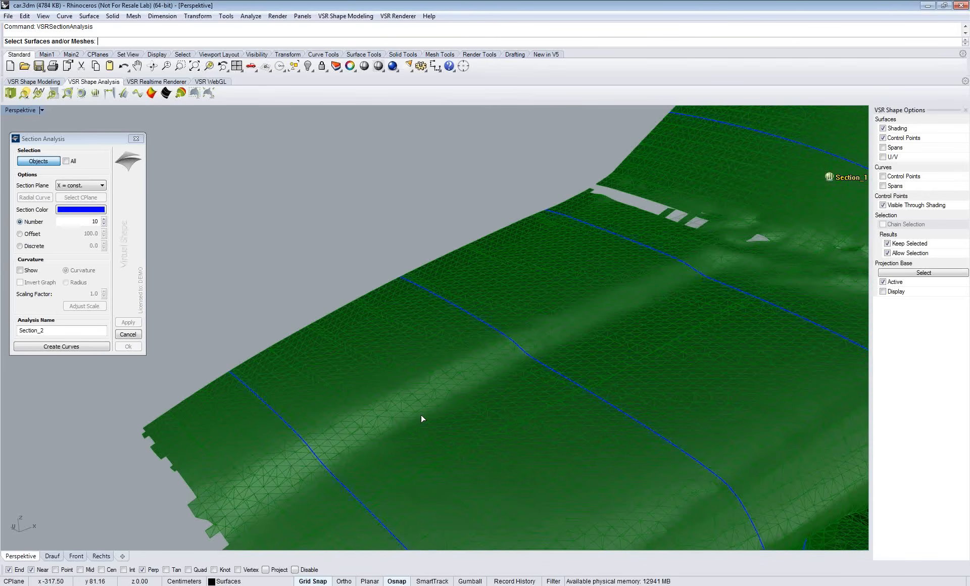
scroll(422, 418, up, 3)
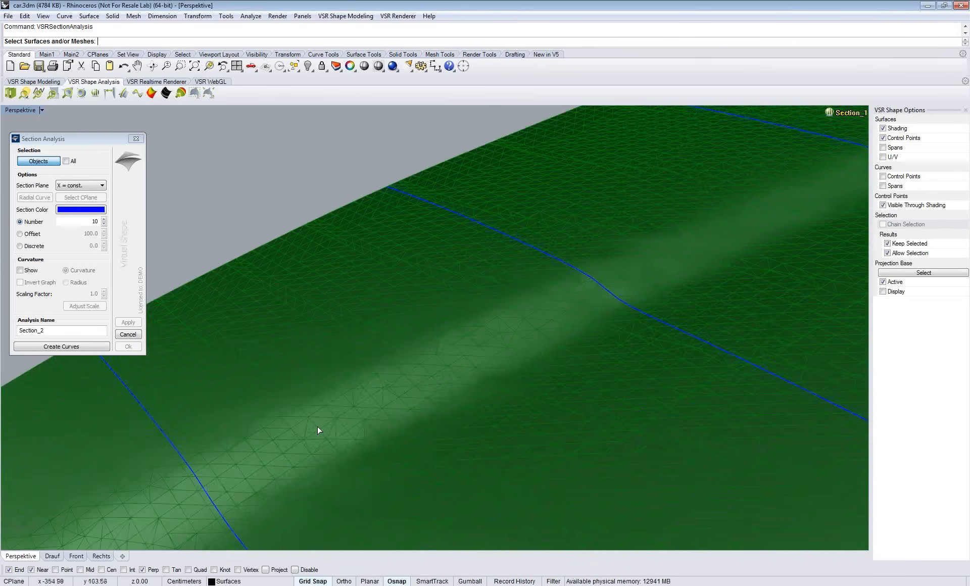
scroll(317, 427, down, 2)
scroll(441, 431, down, 3)
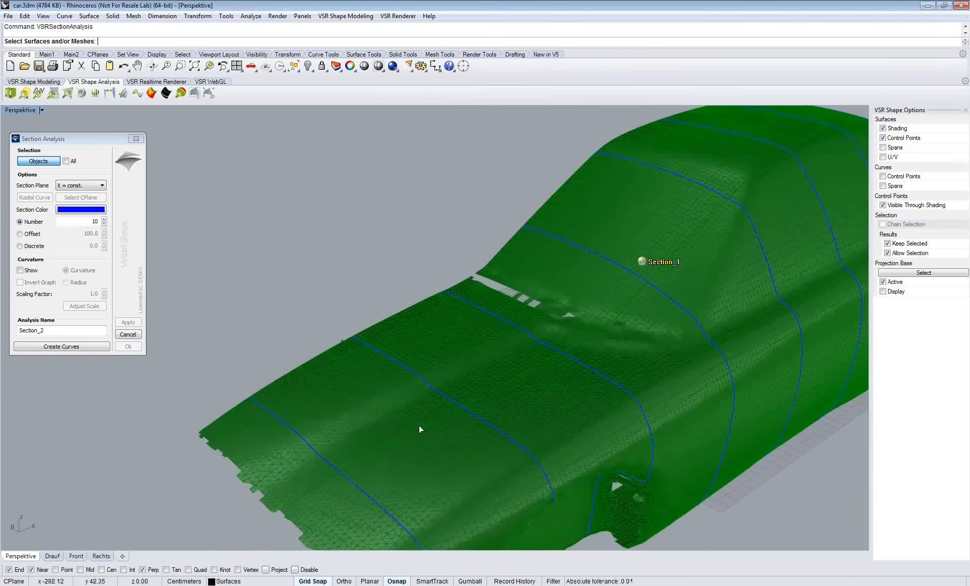
right_drag(419, 427, 264, 434)
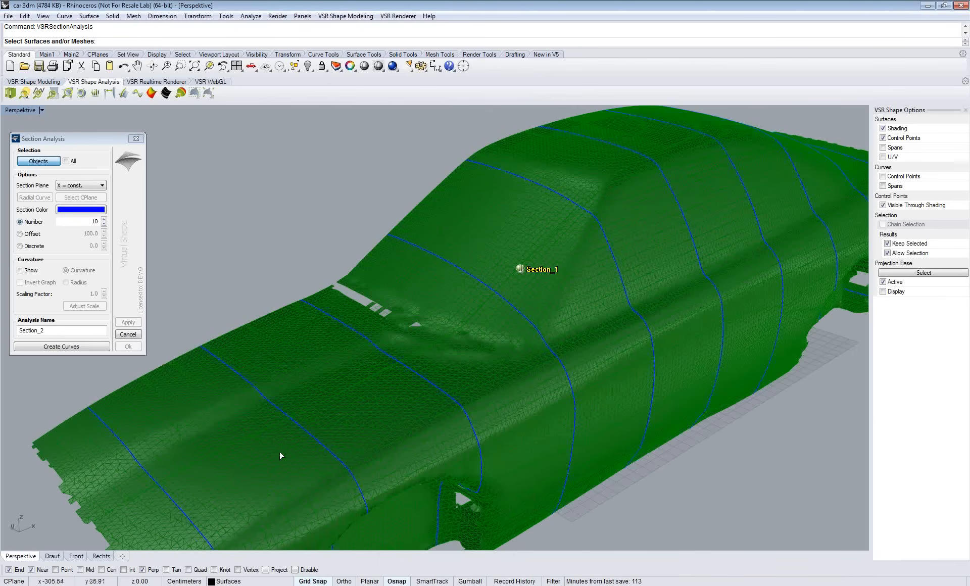
Step: Switch to Firefox, view the VSR software downloads page on the Virtual Shape website, and return to Rhino
key(alt+Tab)
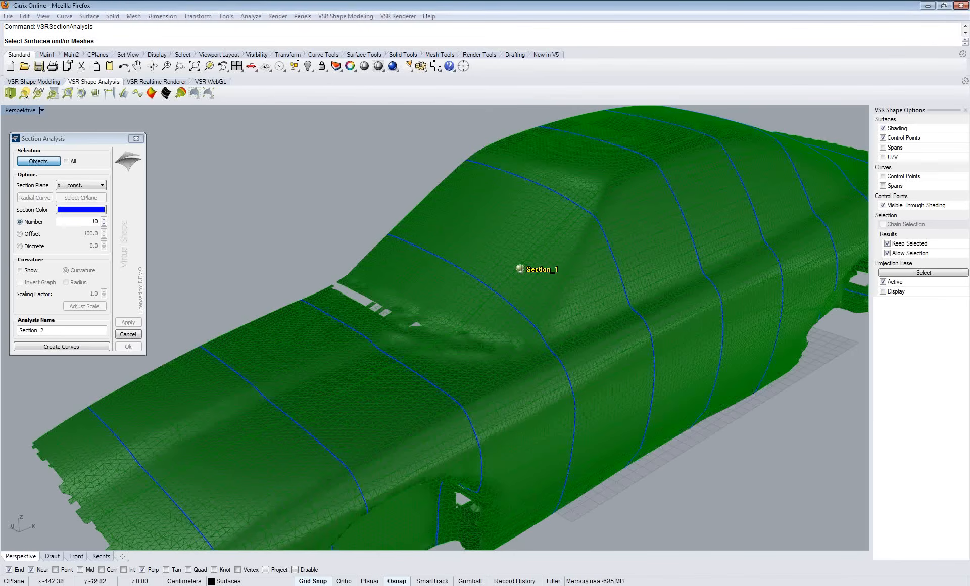
click(79, 31)
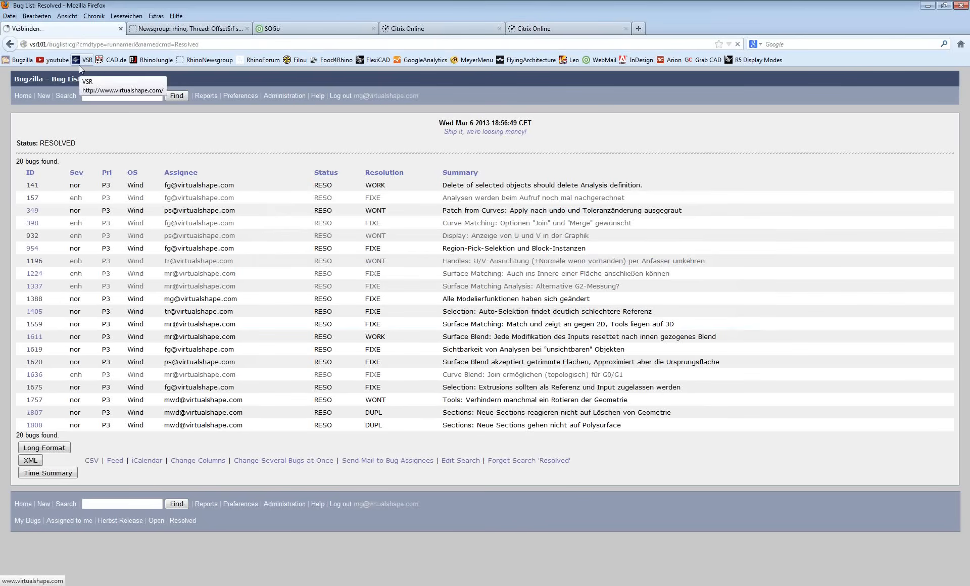
click(79, 61)
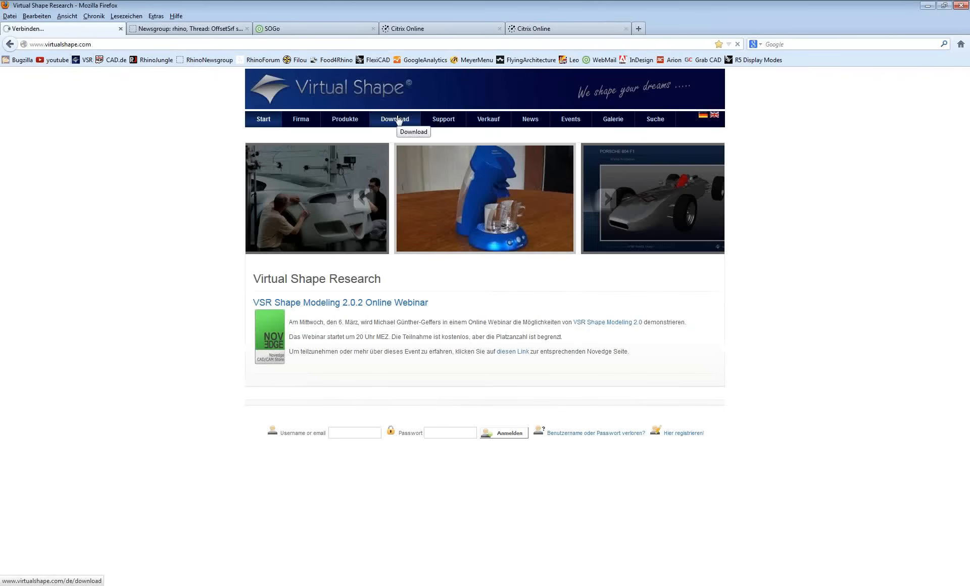
click(397, 119)
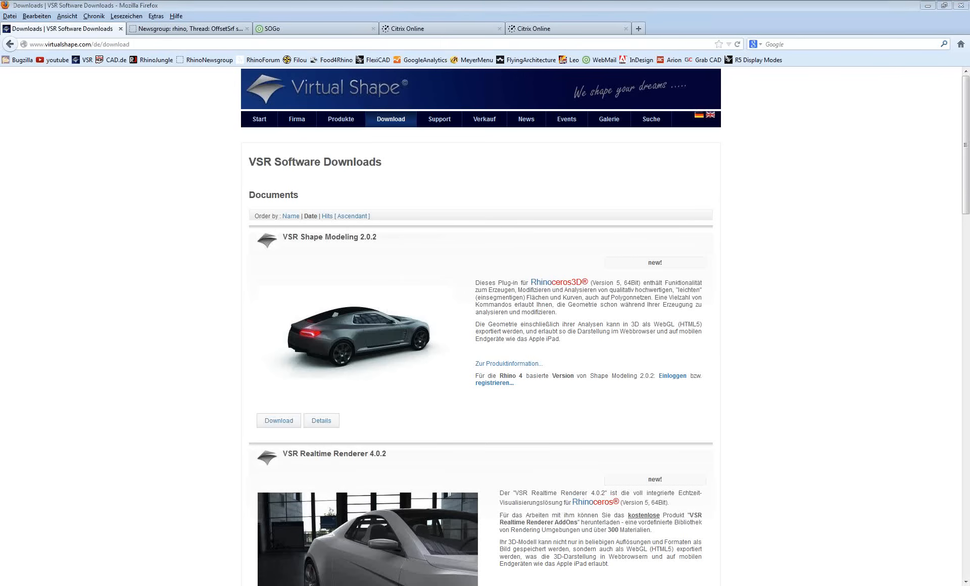
click(212, 585)
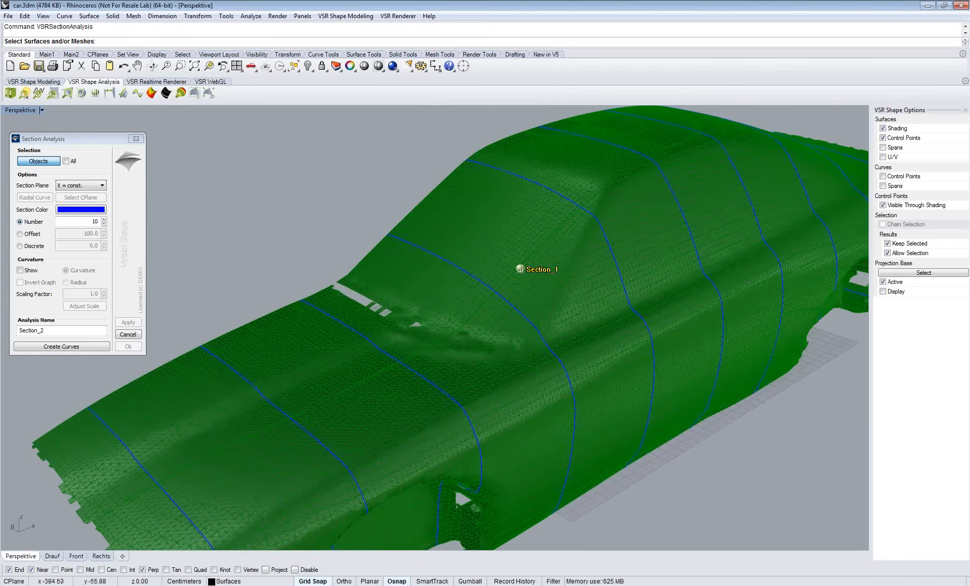
Step: Minimize Rhino and show the VSR Software Downloads page of the Virtual Shape website in Firefox
click(929, 5)
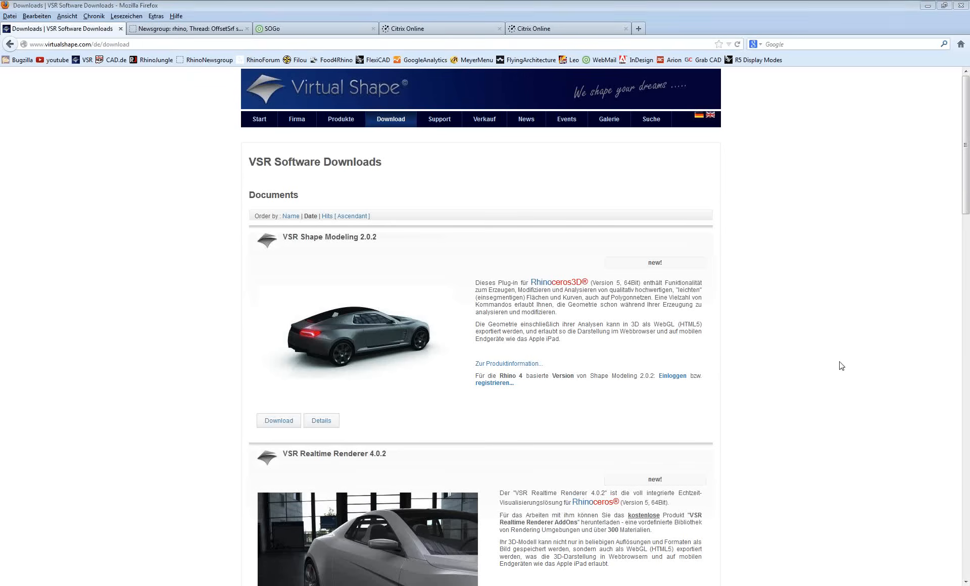
click(526, 316)
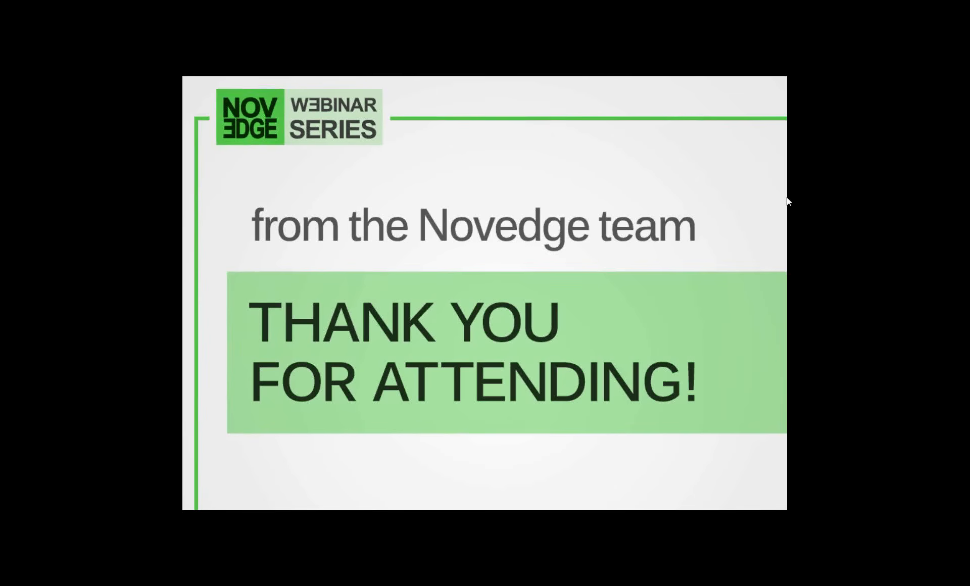
click(592, 228)
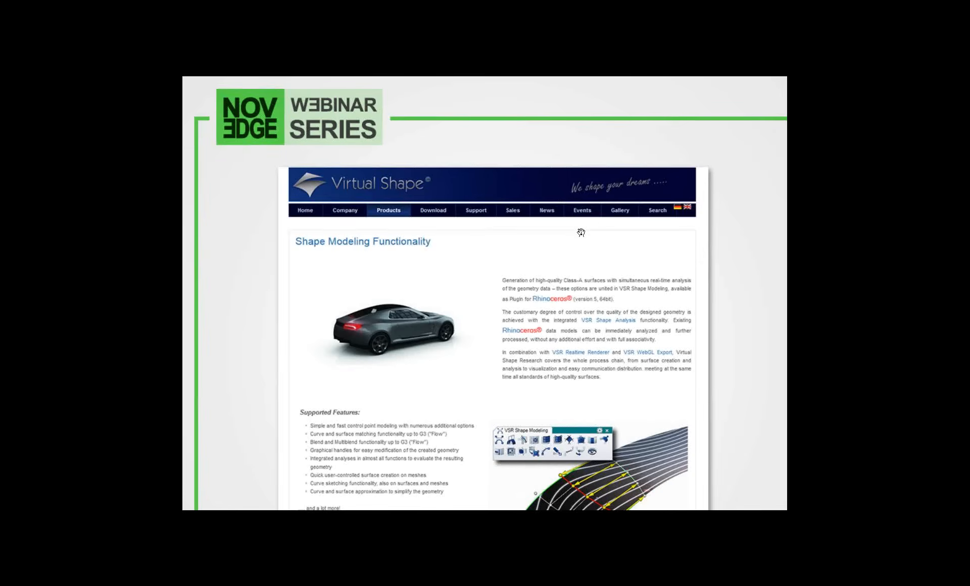
click(581, 232)
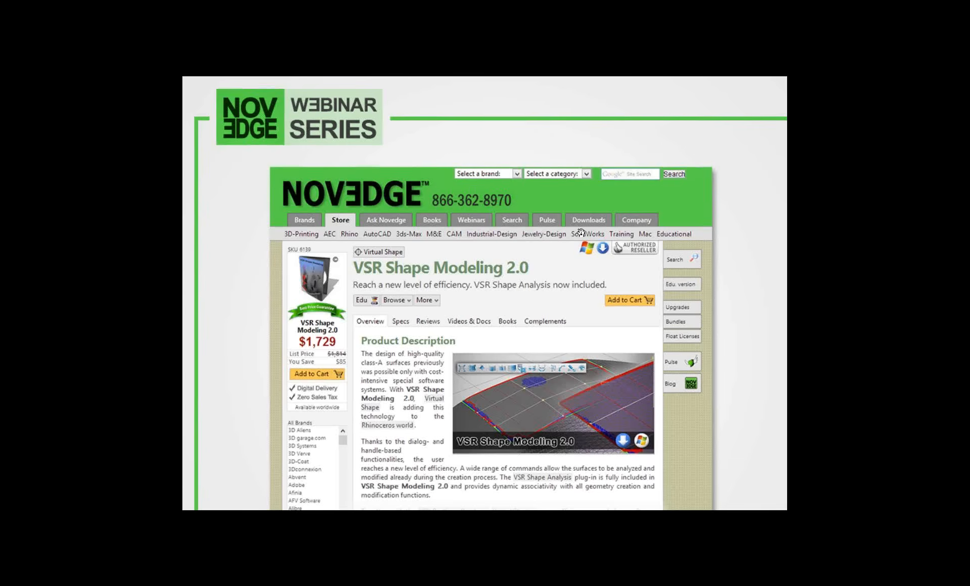
click(546, 269)
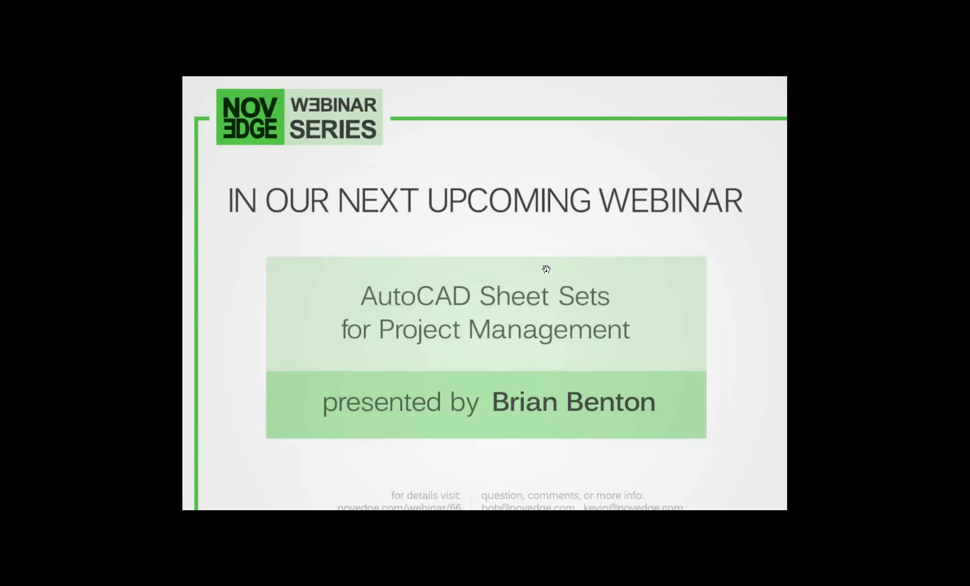
click(546, 270)
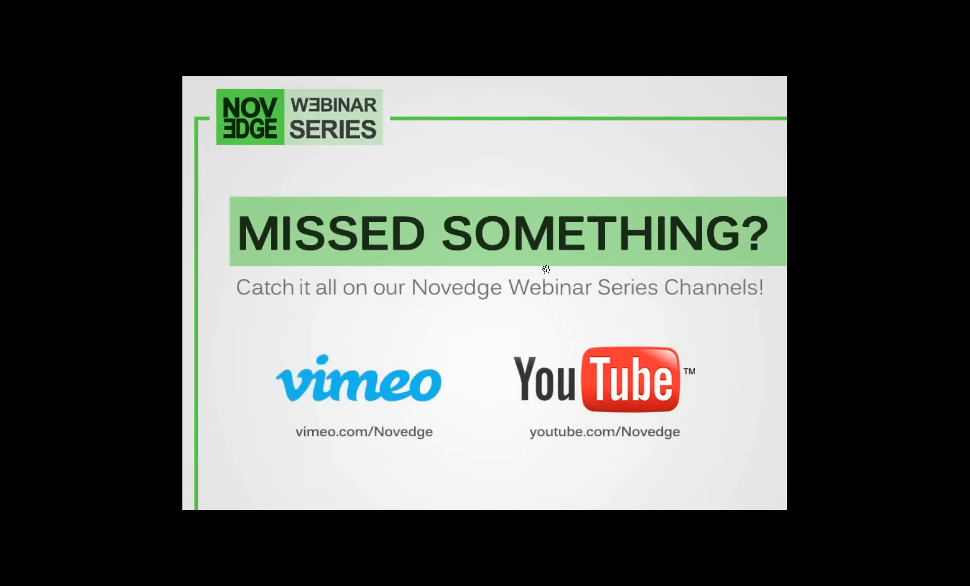
key(Left)
key(Left)
key(Left)
key(Left)
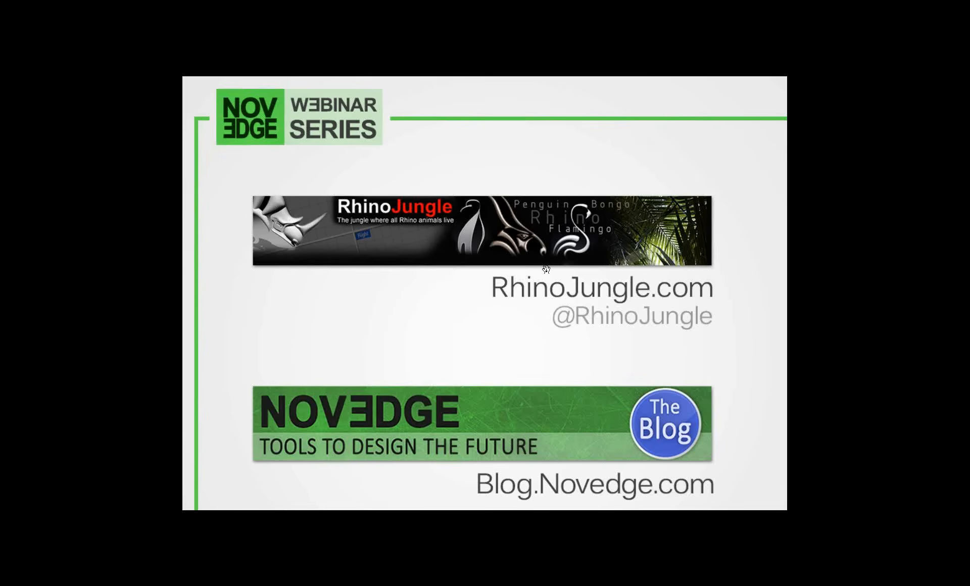
click(546, 269)
click(546, 269)
click(546, 269)
click(546, 269)
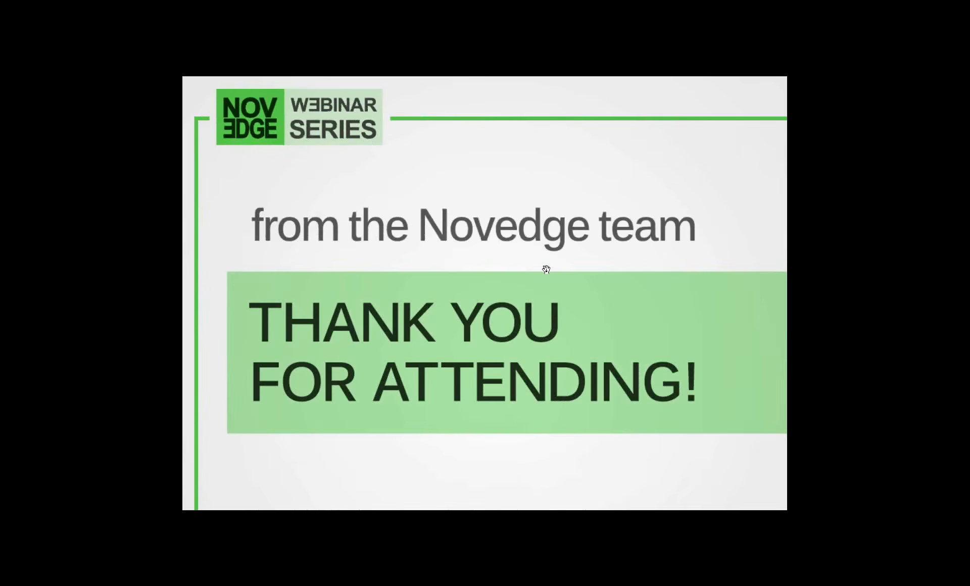
click(547, 269)
click(546, 269)
click(546, 269)
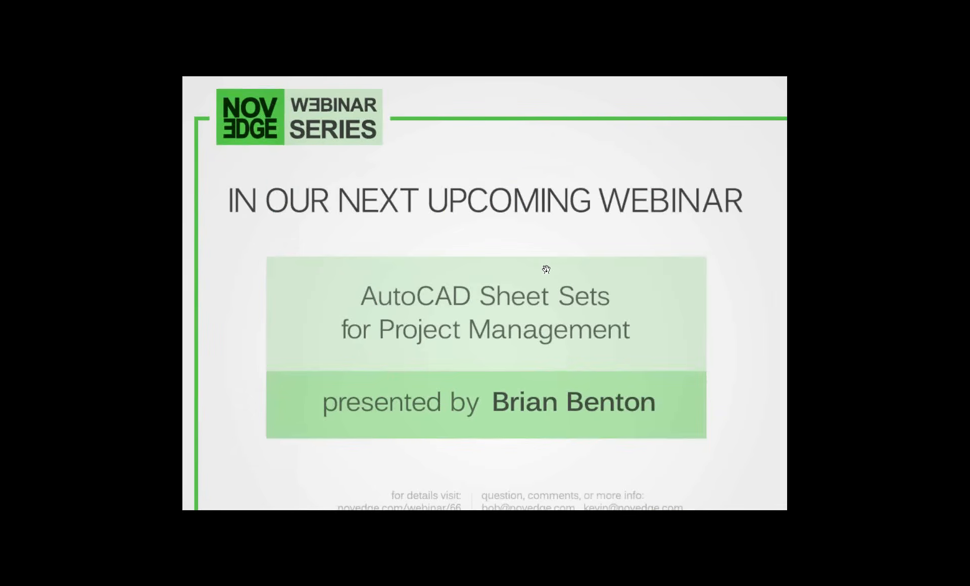